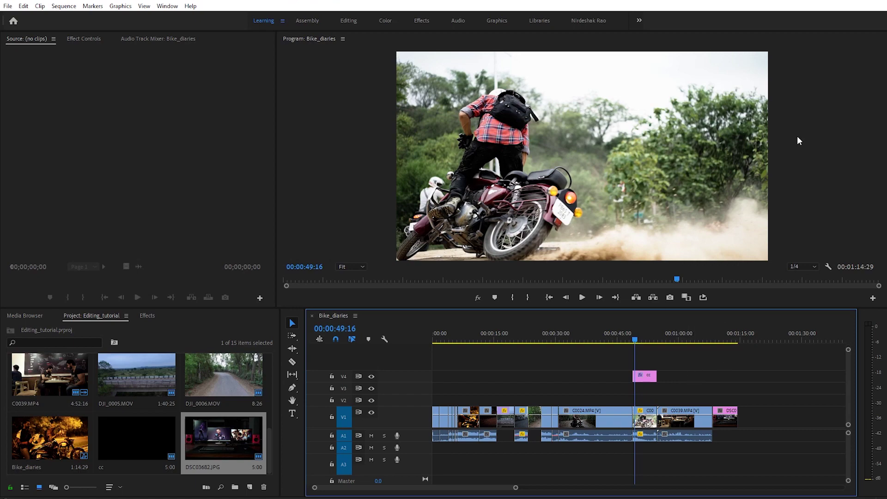
# Switch to the browser and look through the creator's Twitter, Facebook, YouTube and Instagram profile pages
pyautogui.hotkey('alt', 'Tab')
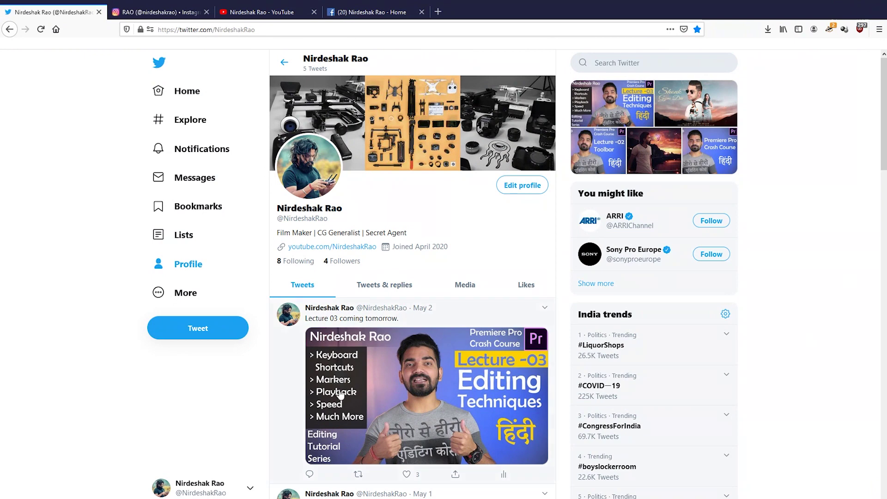
pyautogui.moveTo(328, 319); pyautogui.dragTo(398, 321)
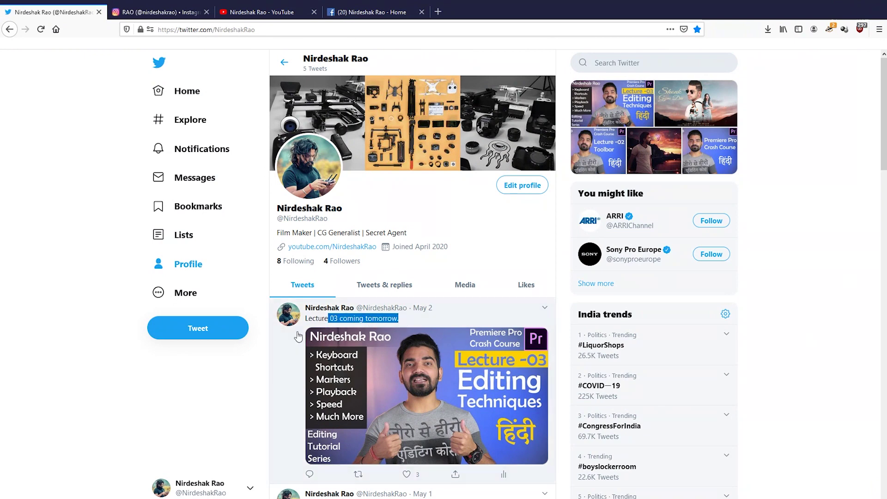
pyautogui.click(93, 353)
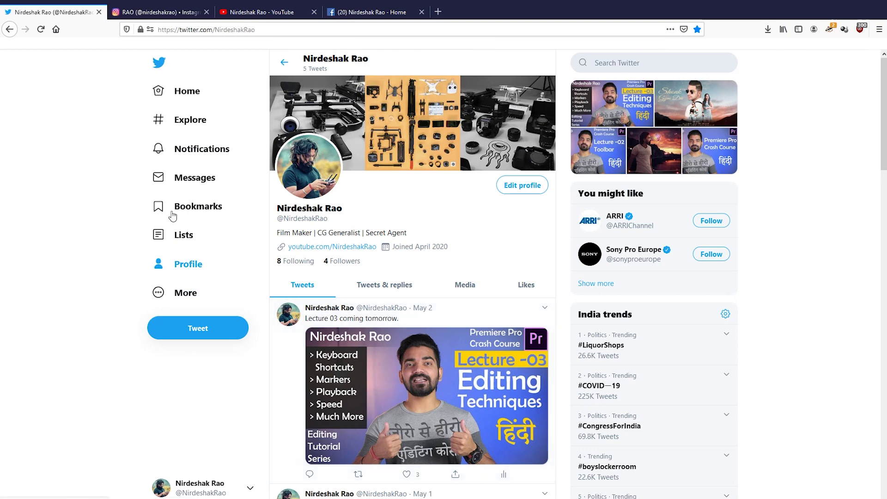
pyautogui.click(364, 14)
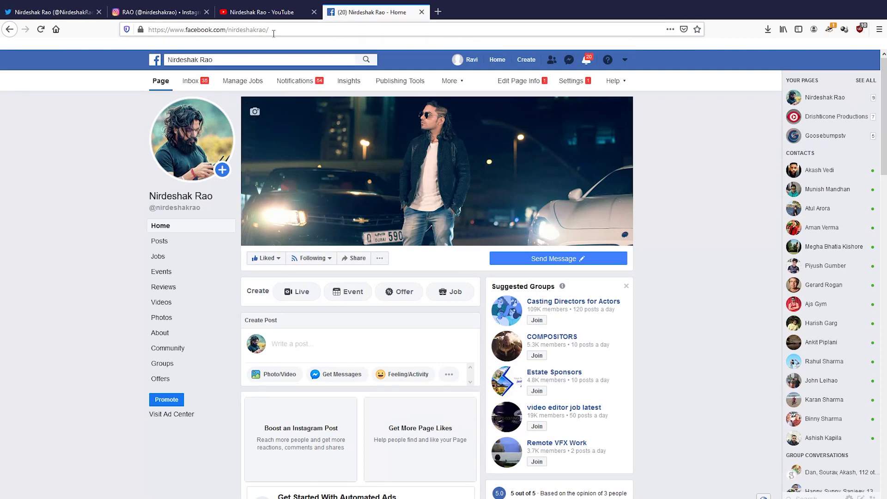
pyautogui.click(277, 14)
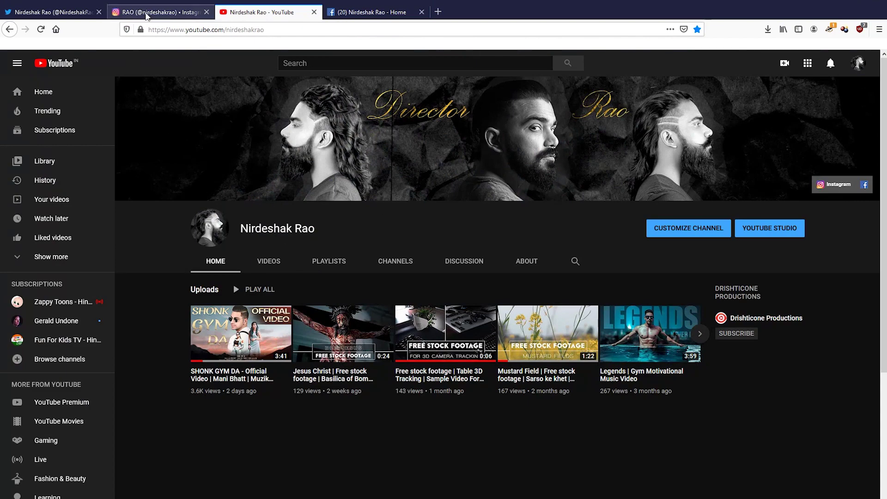
pyautogui.click(167, 11)
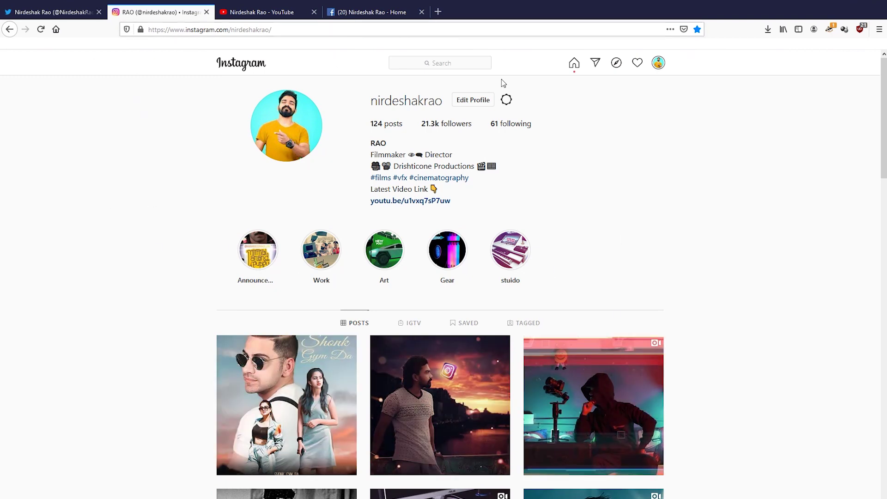
pyautogui.click(51, 12)
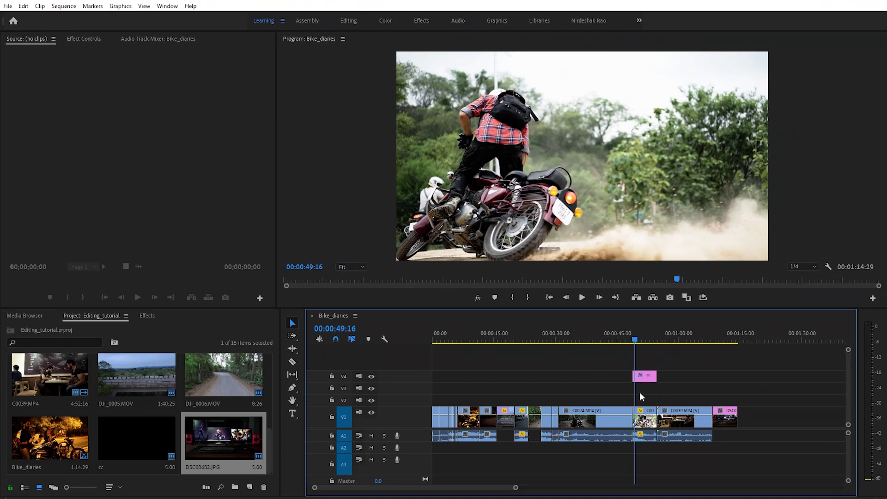
# Examine the cc adjustment layer on track V4 and the C0036.MP4 clip beneath it in the timeline
pyautogui.moveTo(516, 488); pyautogui.dragTo(408, 489)
pyautogui.scroll(3, 712, 407)
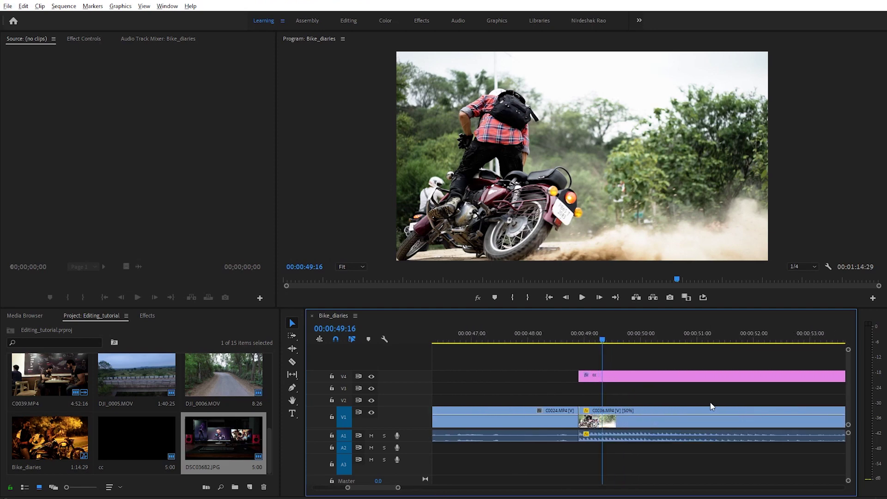
pyautogui.scroll(-4, 692, 389)
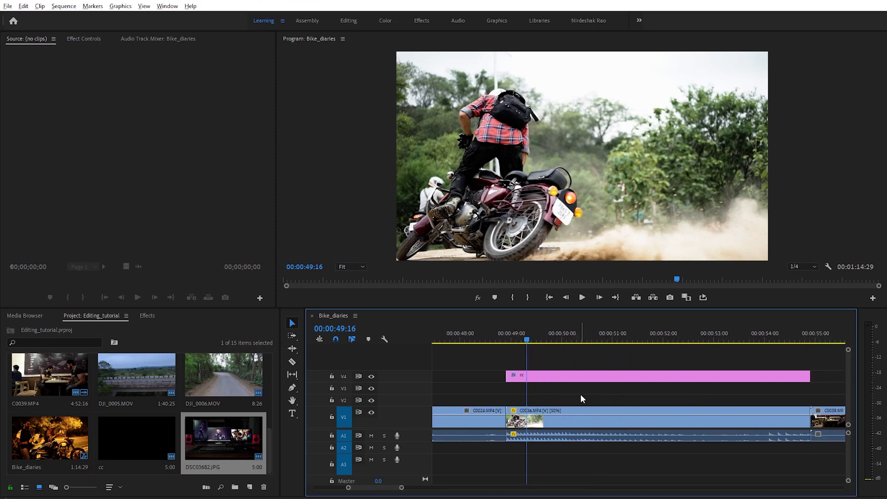
pyautogui.scroll(-1, 580, 395)
pyautogui.scroll(1, 580, 395)
pyautogui.scroll(-1, 580, 395)
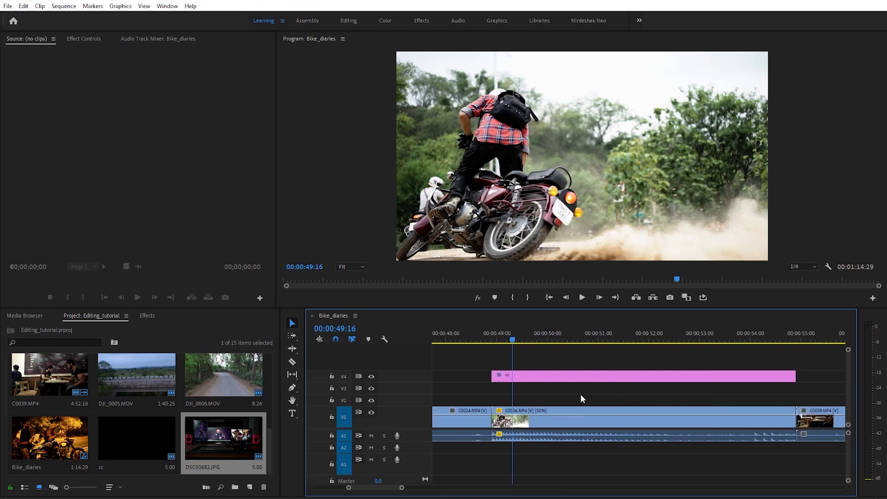
pyautogui.scroll(-5, 369, 488)
pyautogui.scroll(10, 369, 488)
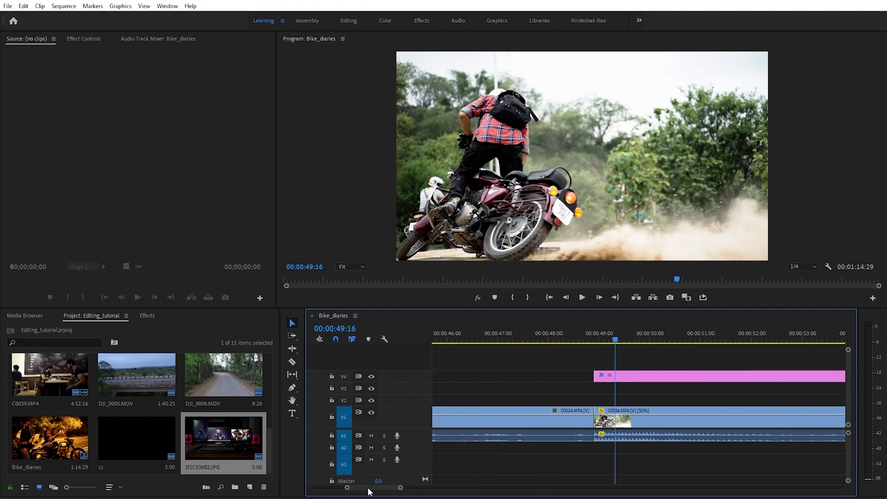
pyautogui.scroll(-3, 370, 485)
pyautogui.scroll(2, 639, 399)
pyautogui.scroll(-4, 638, 399)
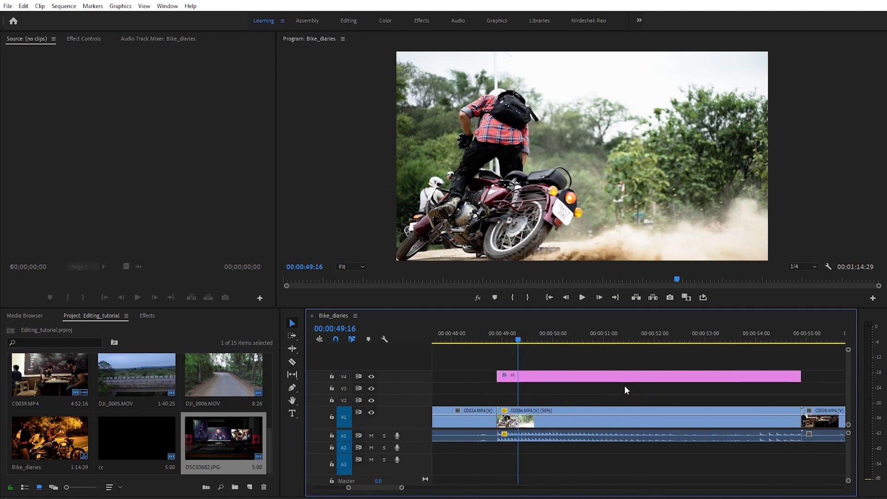
pyautogui.scroll(-1, 625, 387)
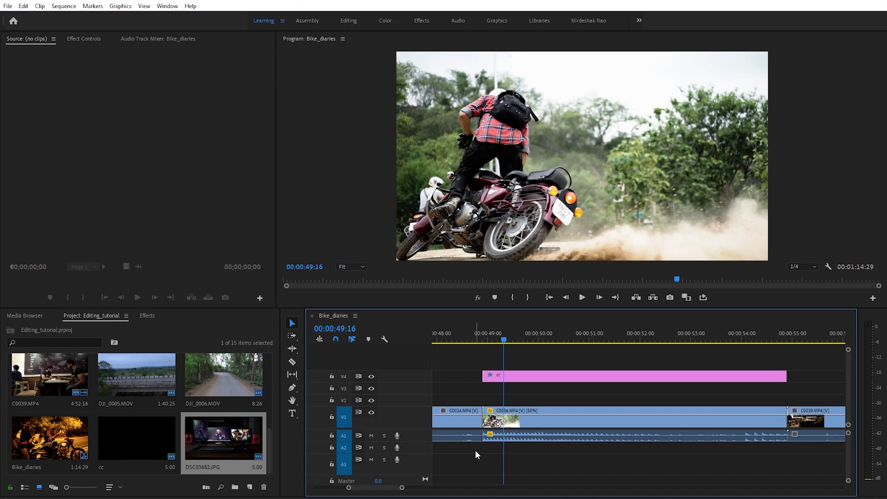
# Play back the C0036.MP4 clip and mute audio track A1
pyautogui.press('space')
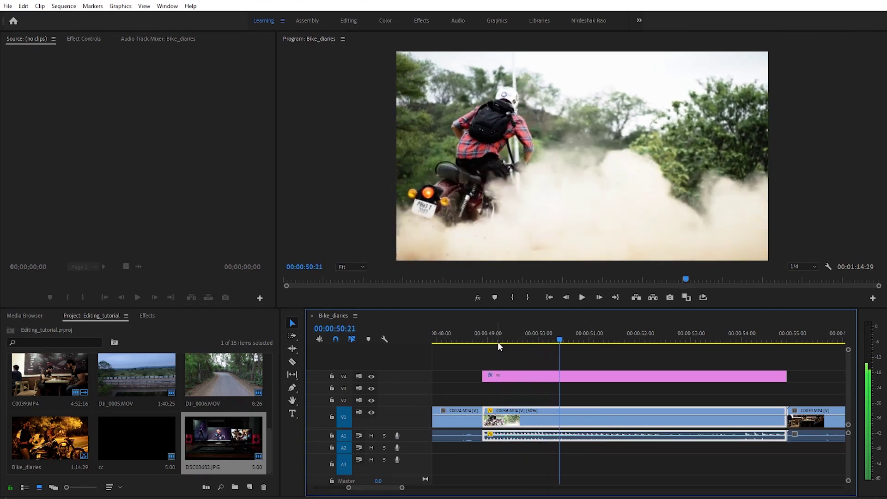
pyautogui.press('space')
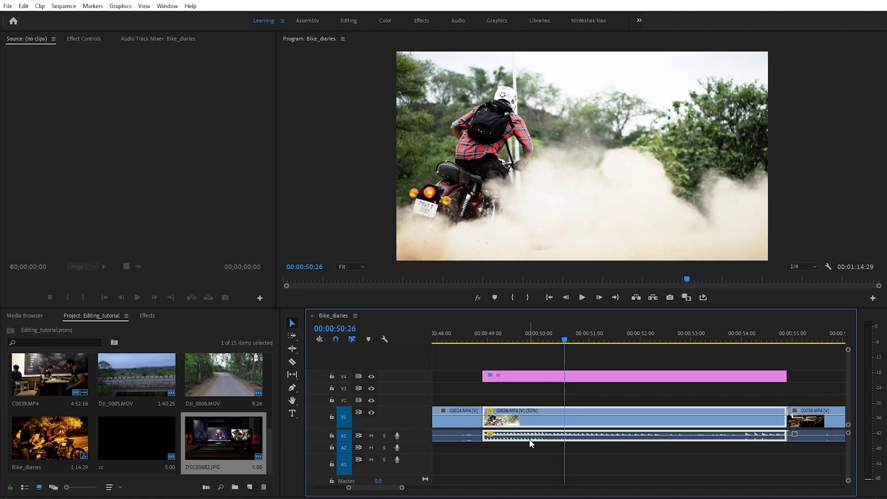
pyautogui.click(371, 437)
pyautogui.click(510, 330)
pyautogui.press('space')
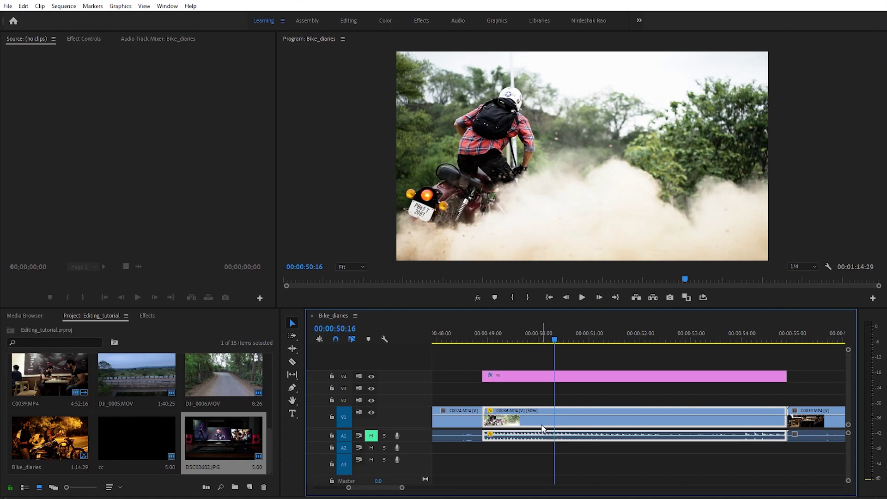
# Switch the output of video track V1 off and back on, checking the preview at different clips
pyautogui.click(371, 413)
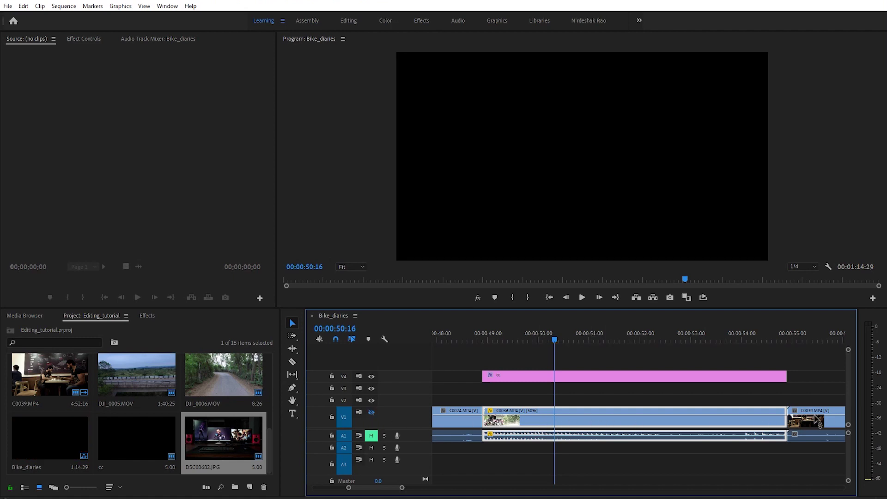
pyautogui.click(465, 332)
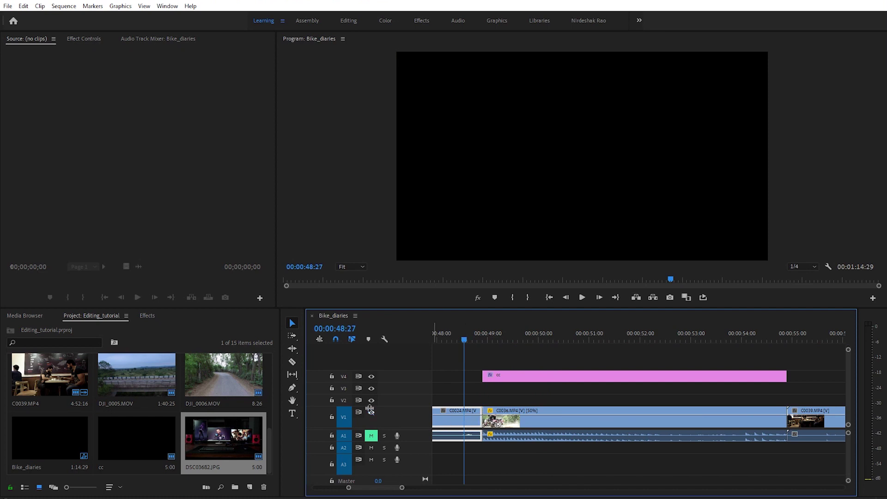
pyautogui.click(371, 412)
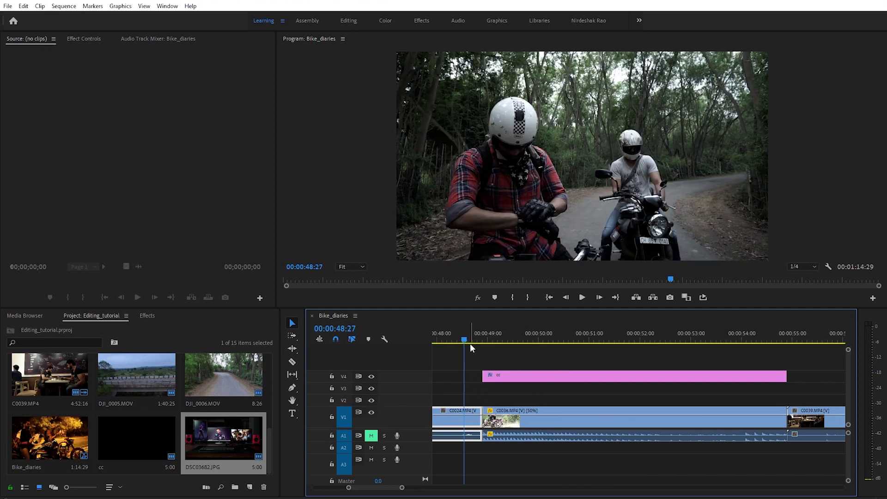
pyautogui.click(806, 338)
pyautogui.click(631, 342)
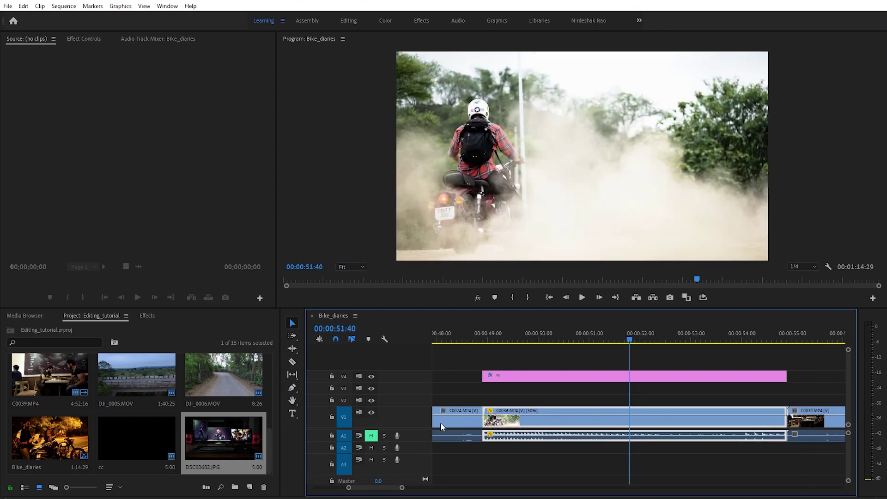
pyautogui.click(371, 412)
pyautogui.click(371, 413)
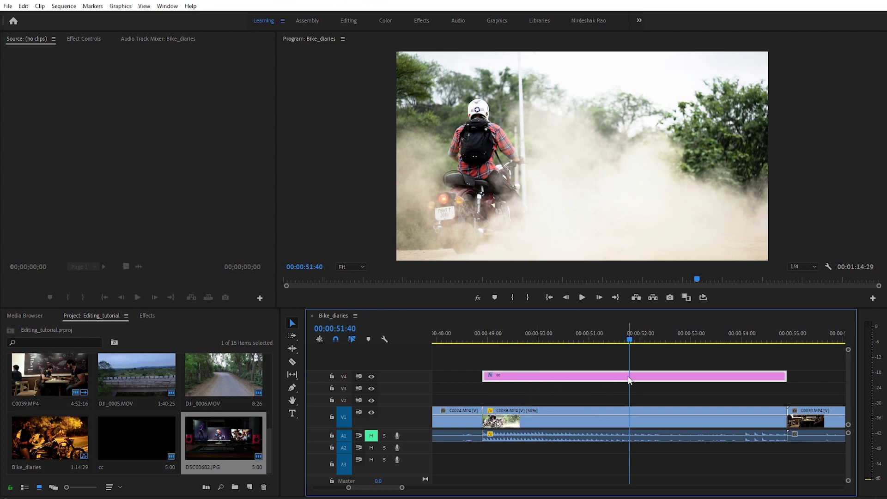
# Hide and show track V4 to compare the footage without and with the cc adjustment layer
pyautogui.click(371, 376)
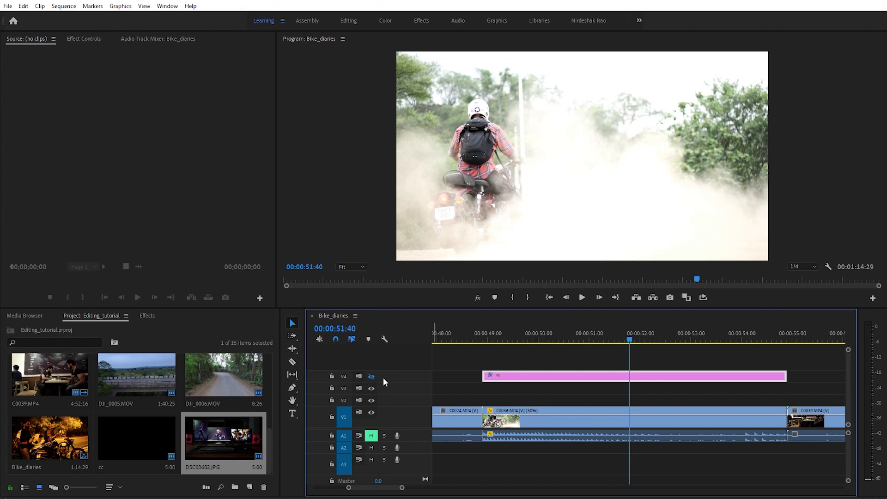
pyautogui.click(371, 377)
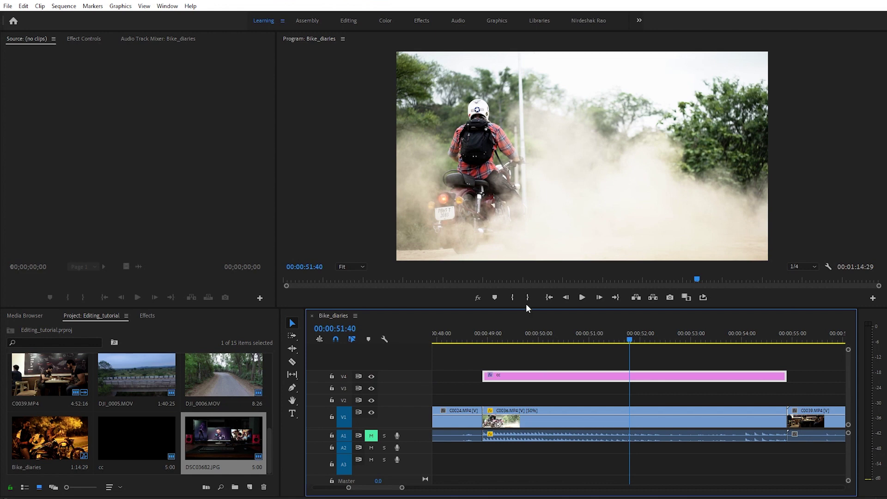
pyautogui.click(535, 386)
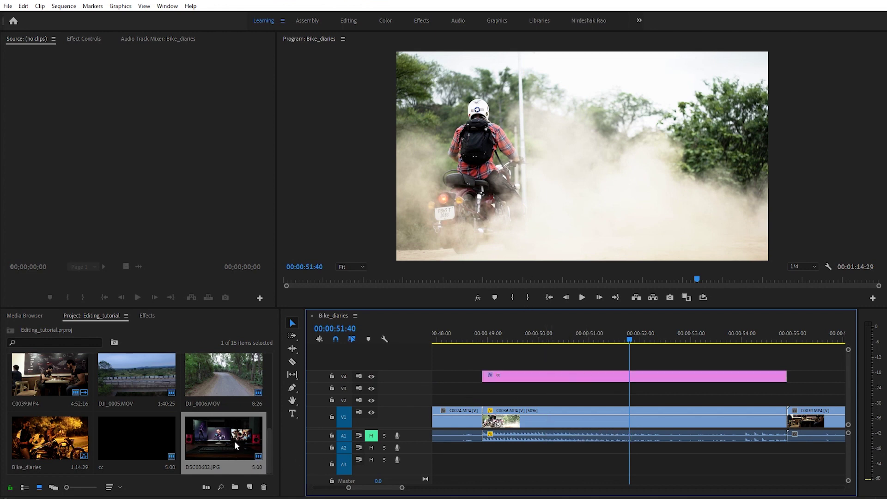
# Try placing another copy of the cc adjustment layer on a new track above V4, and undo the placement
pyautogui.rightClick(185, 326)
pyautogui.moveTo(231, 367)
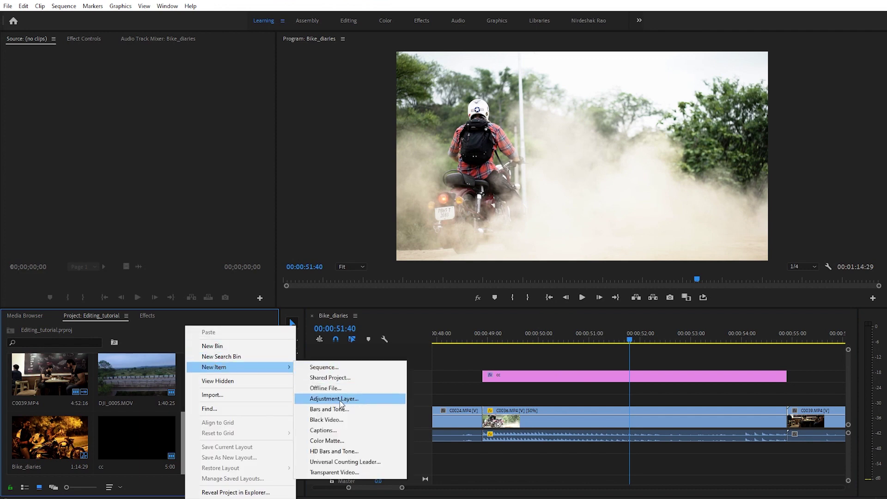
pyautogui.click(104, 470)
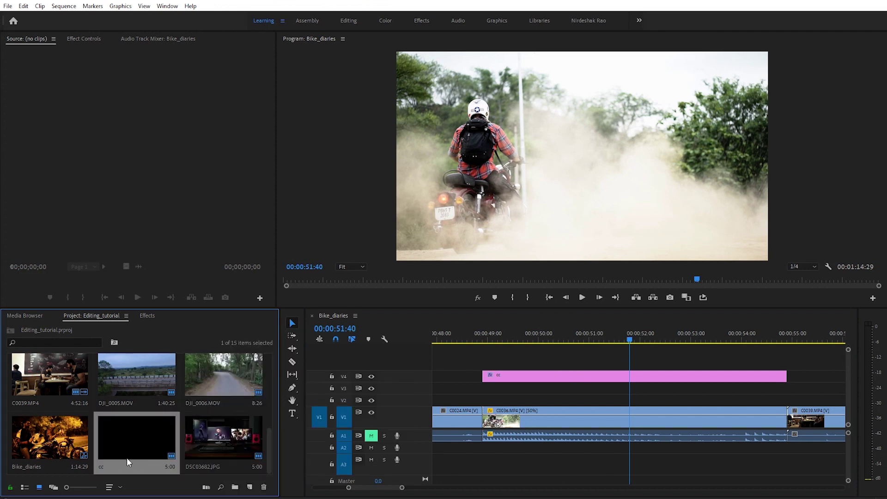
pyautogui.moveTo(133, 450); pyautogui.dragTo(628, 365)
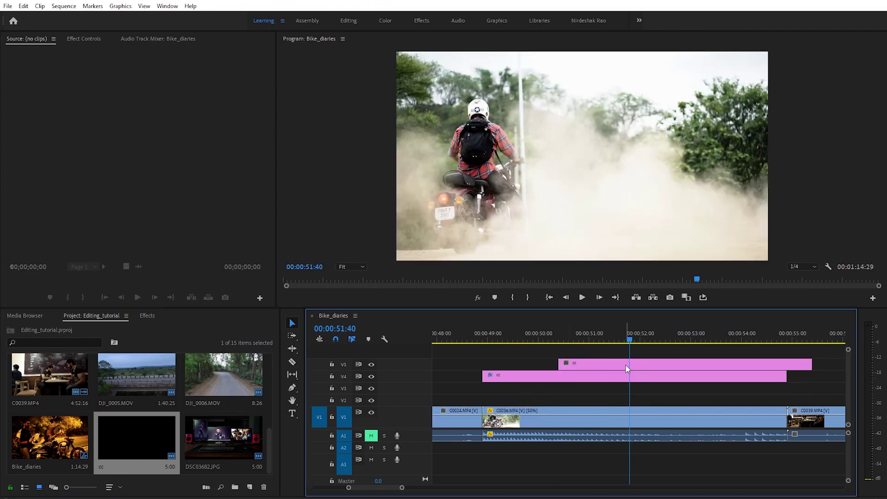
pyautogui.hotkey('ctrl', 'z')
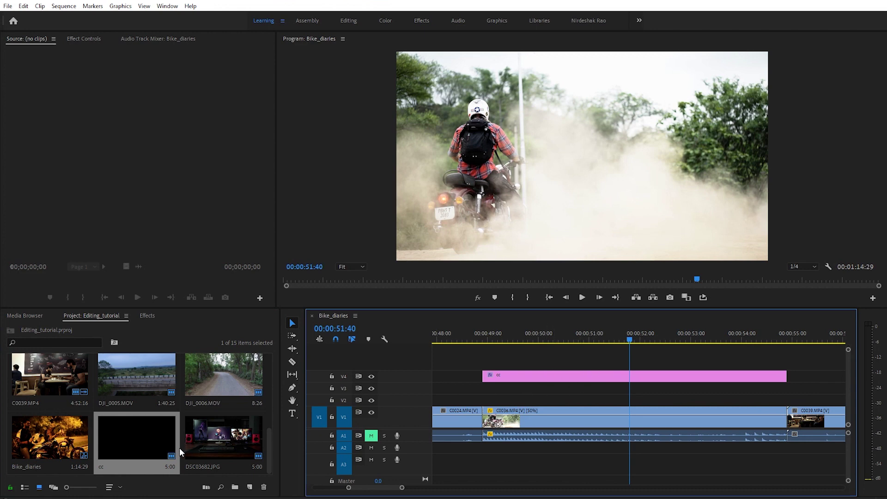
pyautogui.click(576, 379)
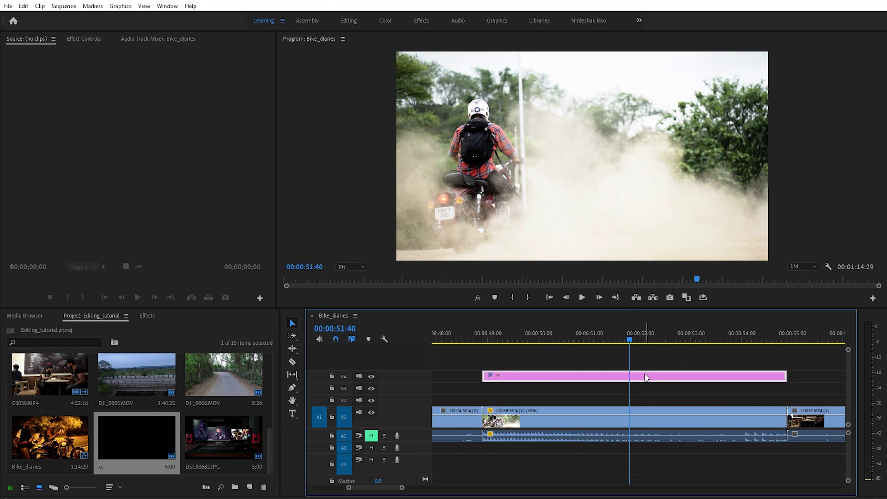
pyautogui.click(565, 475)
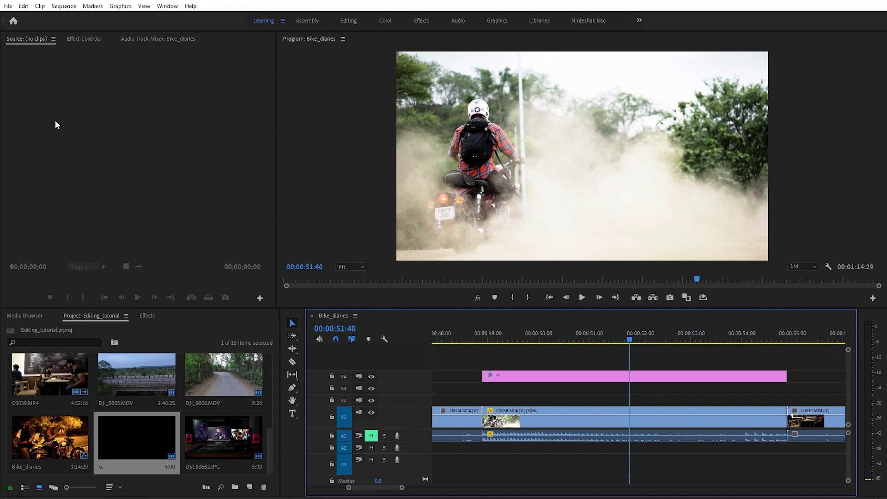
# Open Effect Controls and display the effect properties of the C0036.MP4 clip, followed by those of C0024.MP4
pyautogui.click(89, 40)
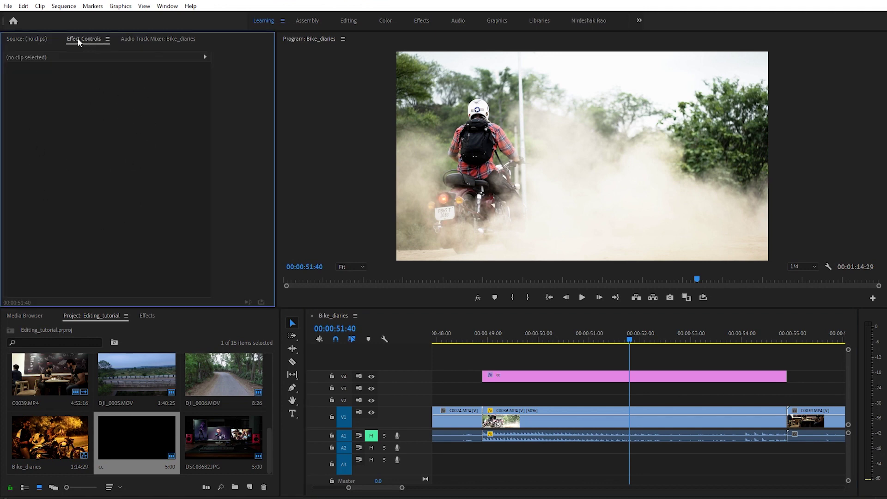
pyautogui.click(168, 6)
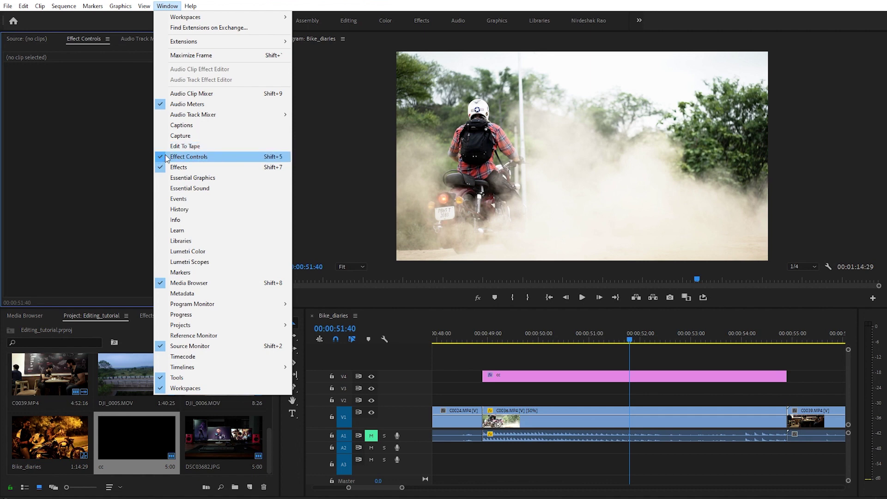
pyautogui.click(43, 173)
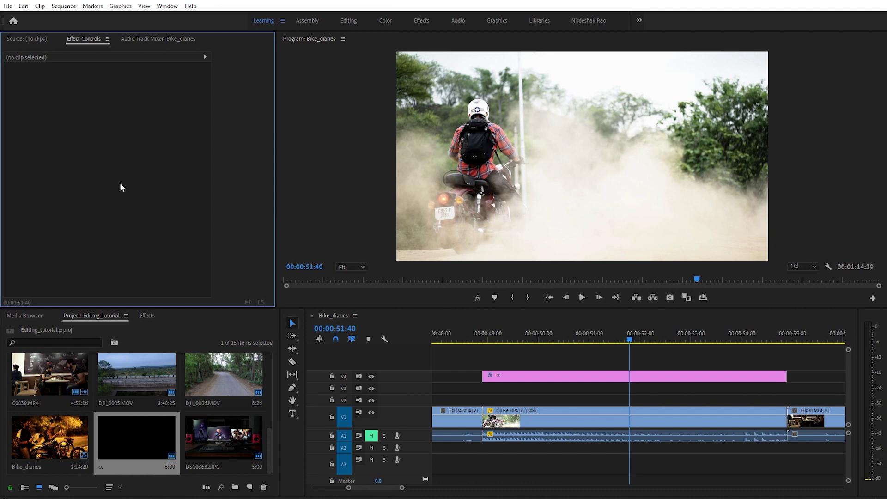
pyautogui.click(566, 420)
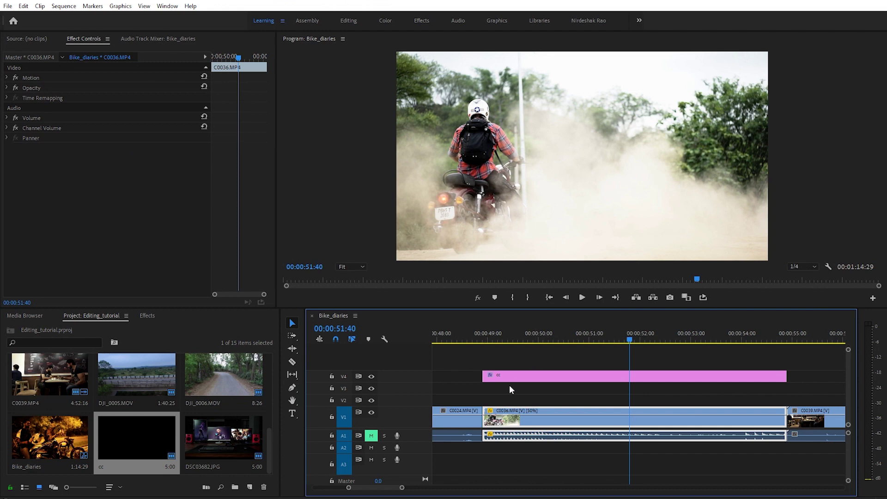
pyautogui.click(455, 421)
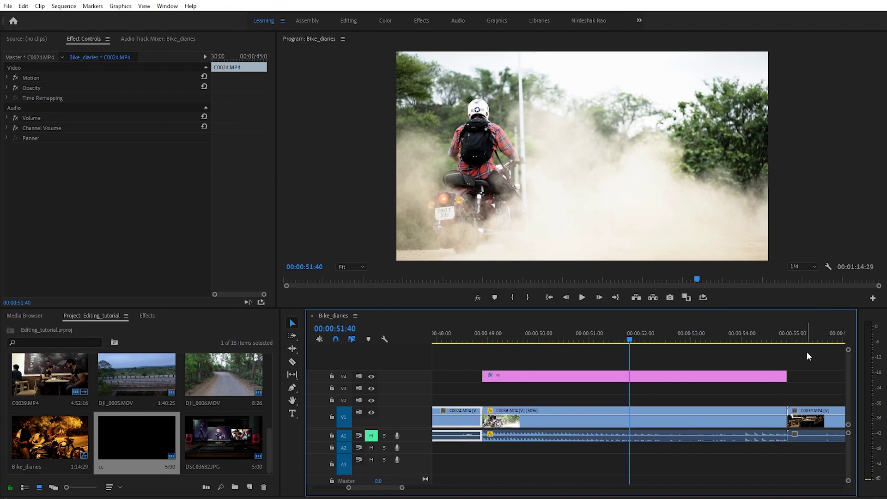
# Display the effect properties of the cc adjustment layer, and of C0036.MP4 with its Motion and Opacity groups expanded
pyautogui.click(805, 421)
pyautogui.click(642, 378)
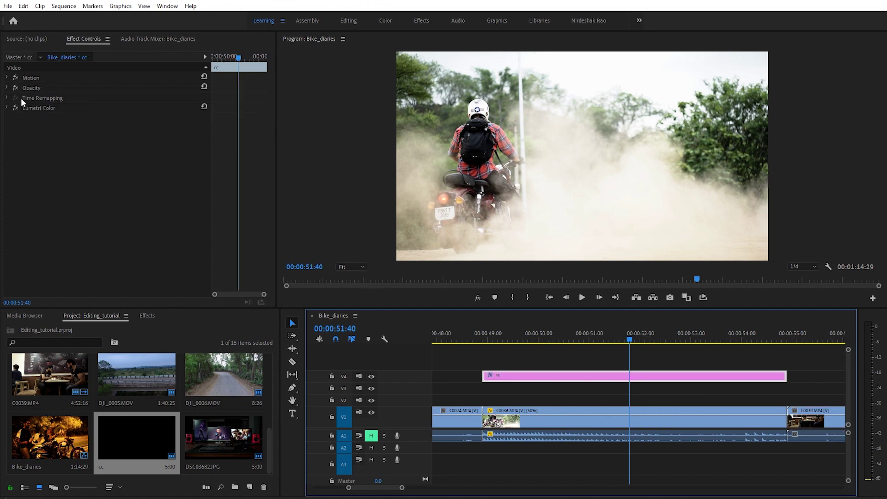
pyautogui.click(567, 421)
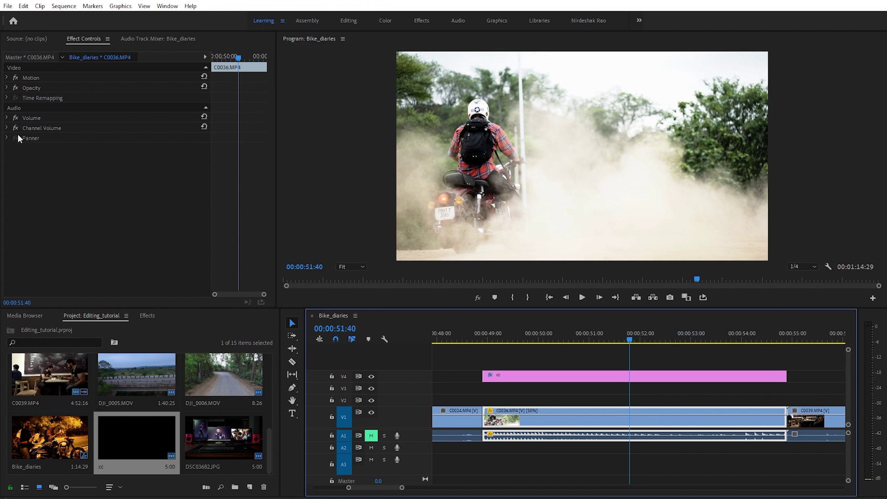
pyautogui.click(7, 78)
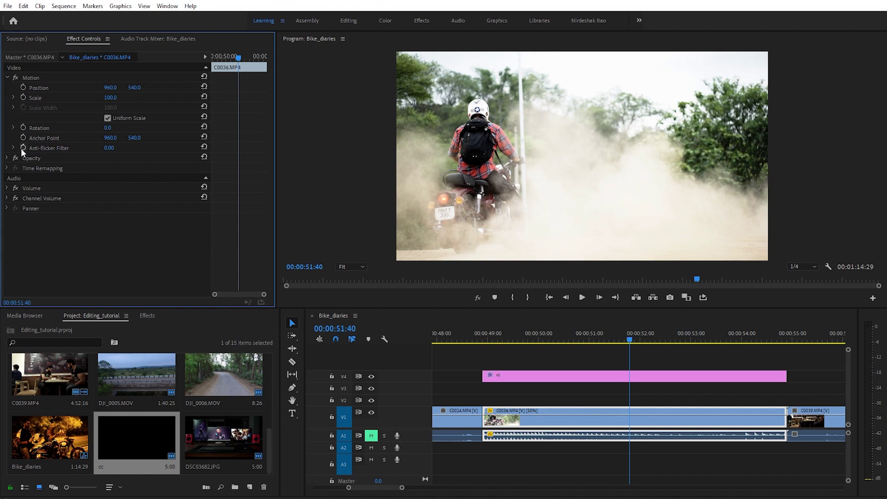
pyautogui.click(6, 159)
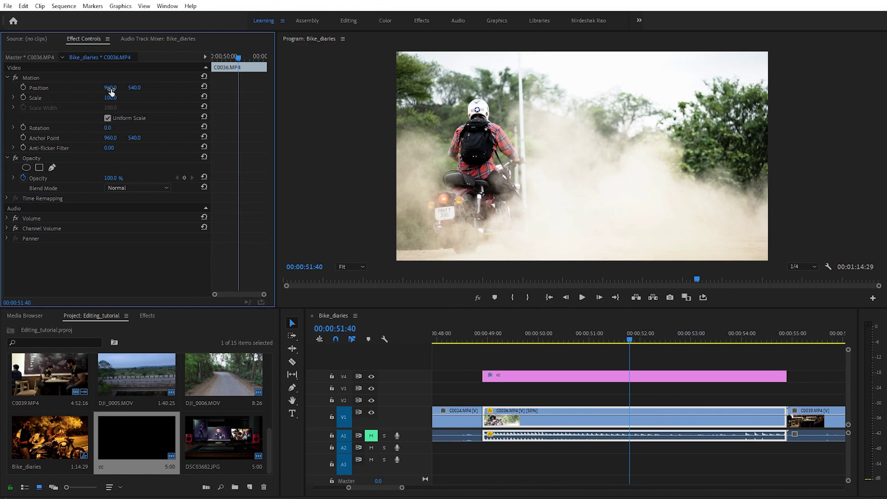
# Set C0036.MP4's horizontal position to 855 and its scale to 87, and try a rotation that is undone
pyautogui.moveTo(110, 91); pyautogui.dragTo(136, 98)
pyautogui.moveTo(108, 128)
pyautogui.mouseDown()
pyautogui.moveTo(84, 127)
pyautogui.moveTo(99, 128)
pyautogui.mouseUp()
pyautogui.hotkey('ctrl', 'z')
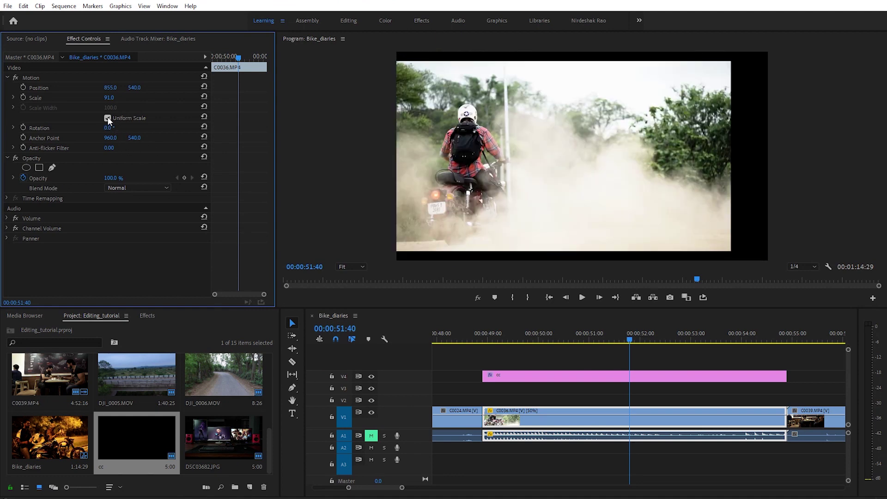
pyautogui.moveTo(111, 97); pyautogui.dragTo(118, 98)
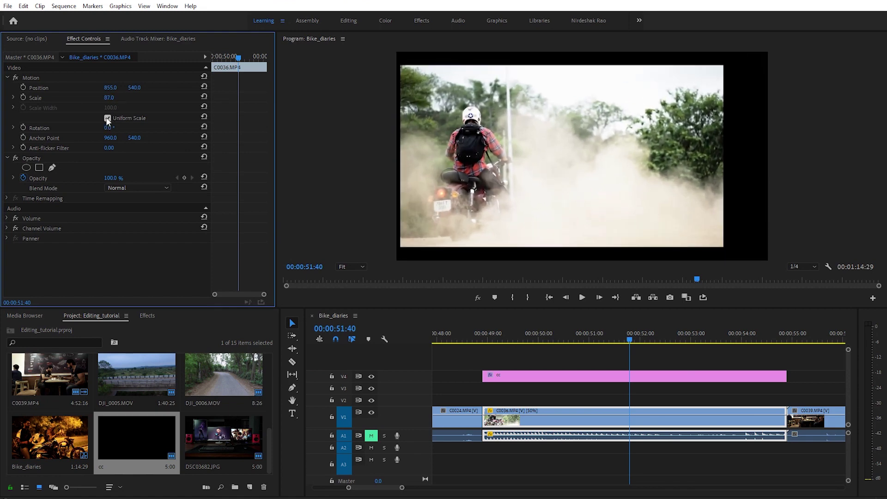
# Try non-uniform scaling with height 163 and width 81, re-enable Uniform Scale, and reset Scale and Position
pyautogui.click(107, 118)
pyautogui.moveTo(111, 101); pyautogui.dragTo(589, 169)
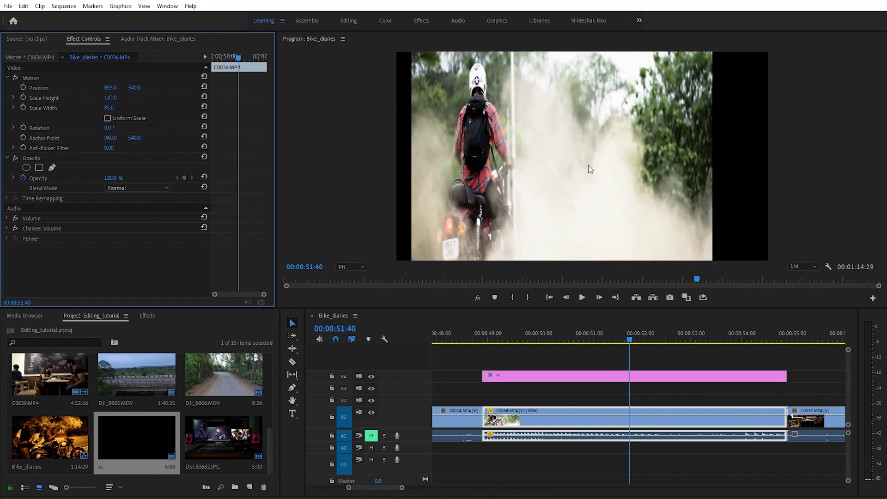
pyautogui.click(108, 118)
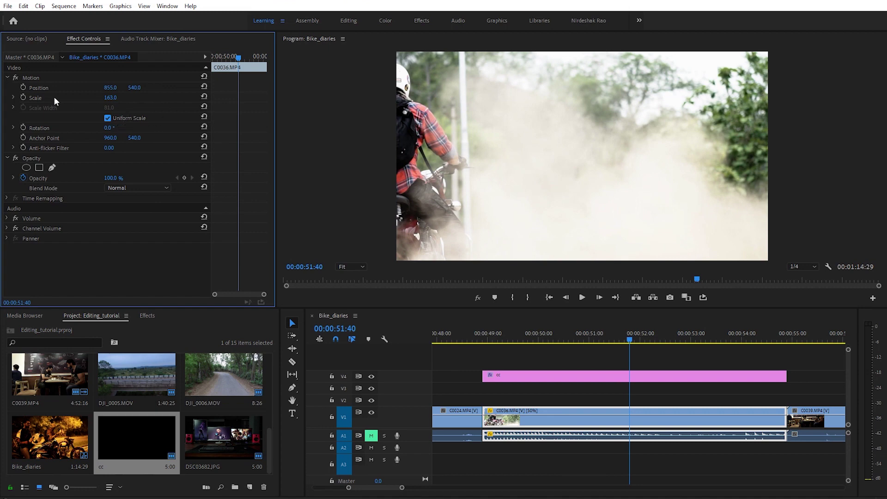
pyautogui.click(204, 97)
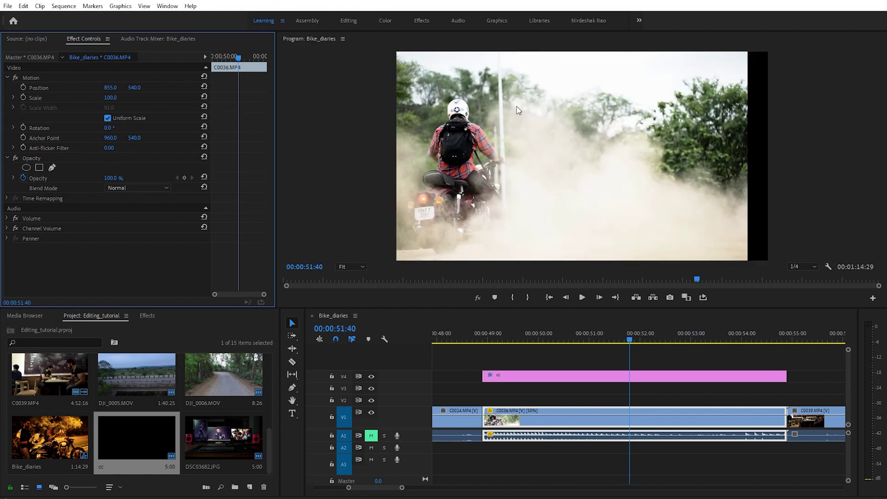
pyautogui.click(205, 87)
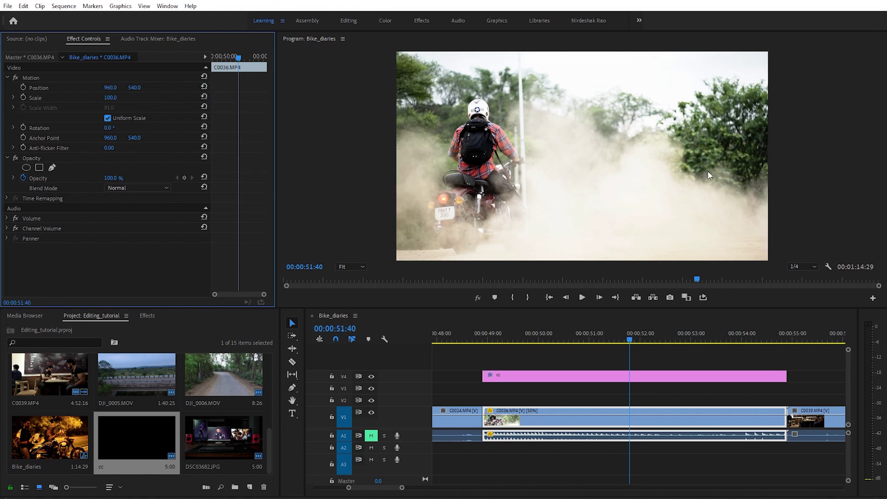
# Try horizontal position 1117, scale 166 and rotation 66° on C0036.MP4, and reset the whole Motion effect
pyautogui.moveTo(111, 88); pyautogui.dragTo(141, 97)
pyautogui.moveTo(108, 127); pyautogui.dragTo(156, 126)
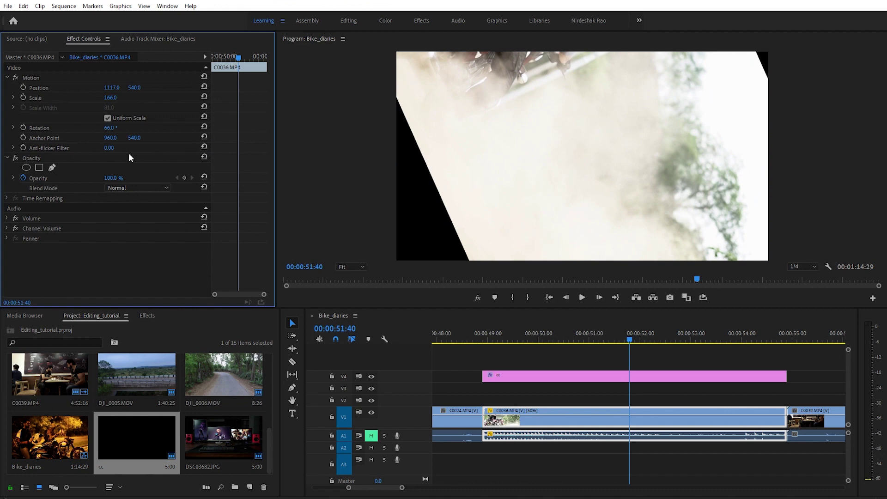
pyautogui.click(204, 76)
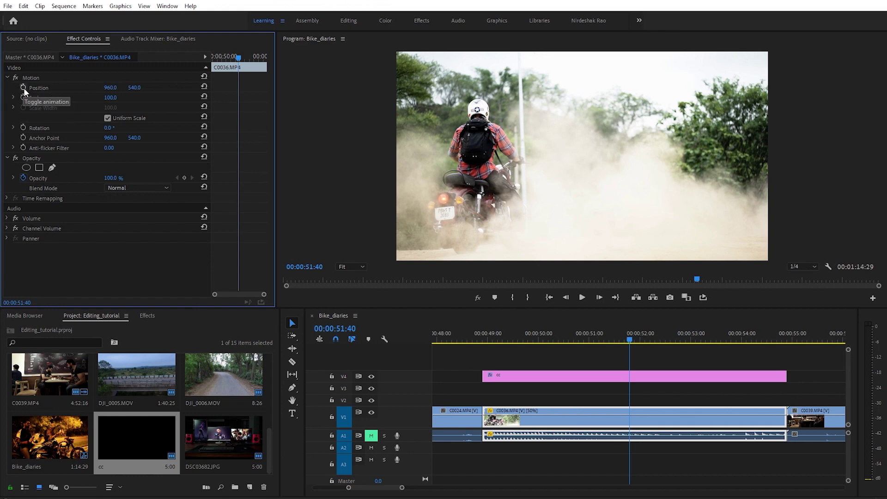
# Animate C0036.MP4's Position with a keyframe at 00:00:49:47 and one at 00:00:50:18 with horizontal value 186, widening the keyframe area
pyautogui.click(535, 337)
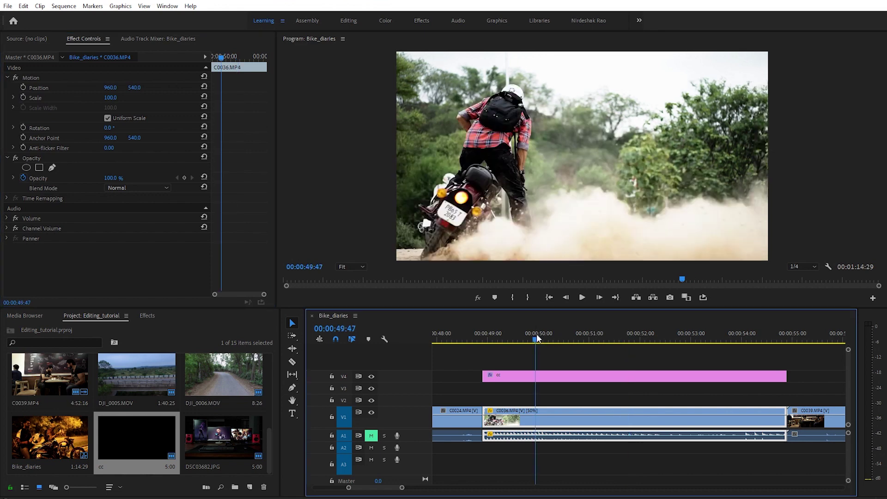
pyautogui.click(23, 87)
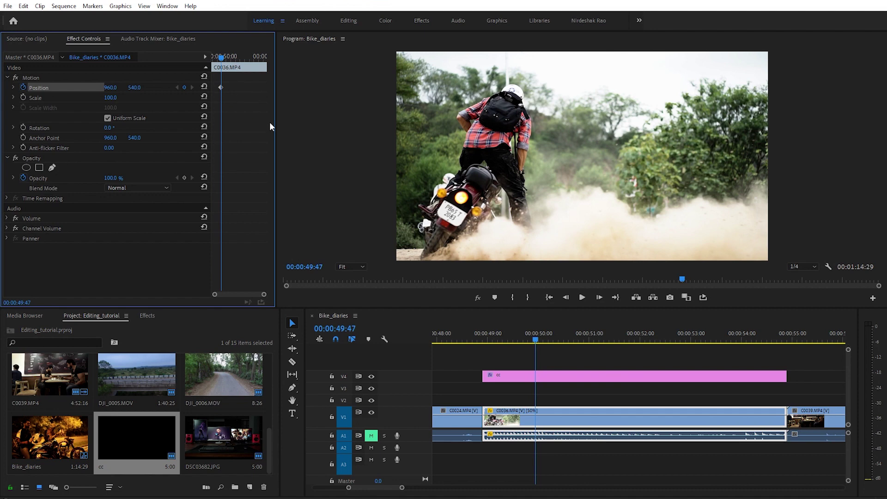
pyautogui.moveTo(276, 125); pyautogui.dragTo(332, 148)
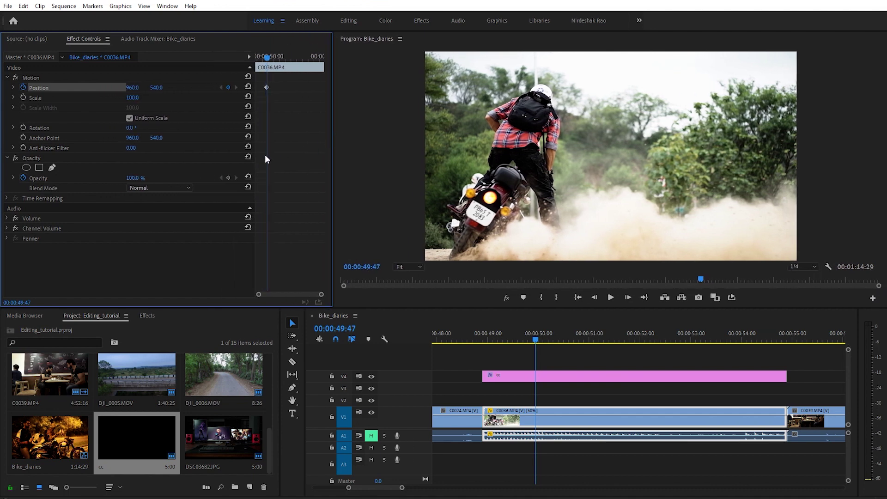
pyautogui.moveTo(255, 154); pyautogui.dragTo(180, 136)
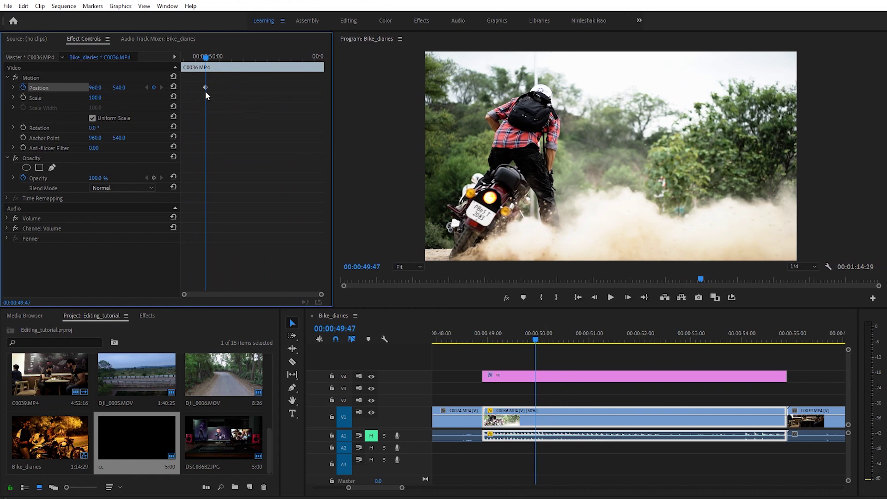
pyautogui.moveTo(537, 342); pyautogui.dragTo(558, 342)
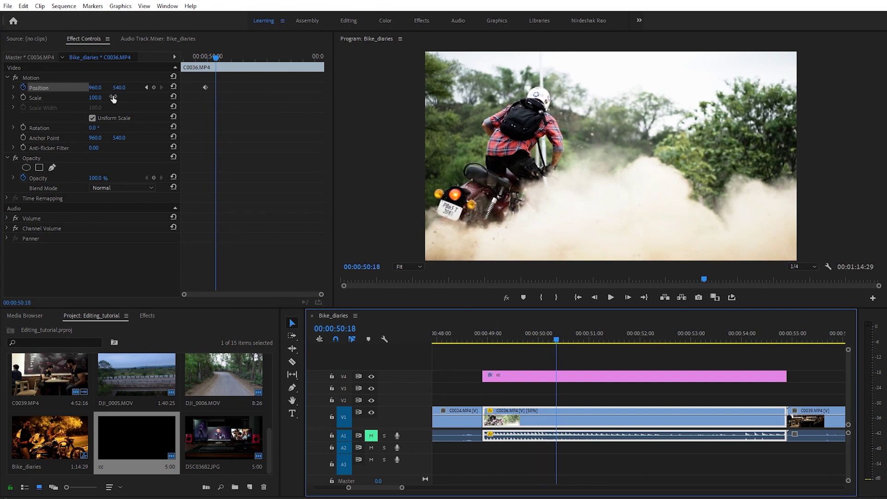
pyautogui.moveTo(95, 87); pyautogui.dragTo(531, 317)
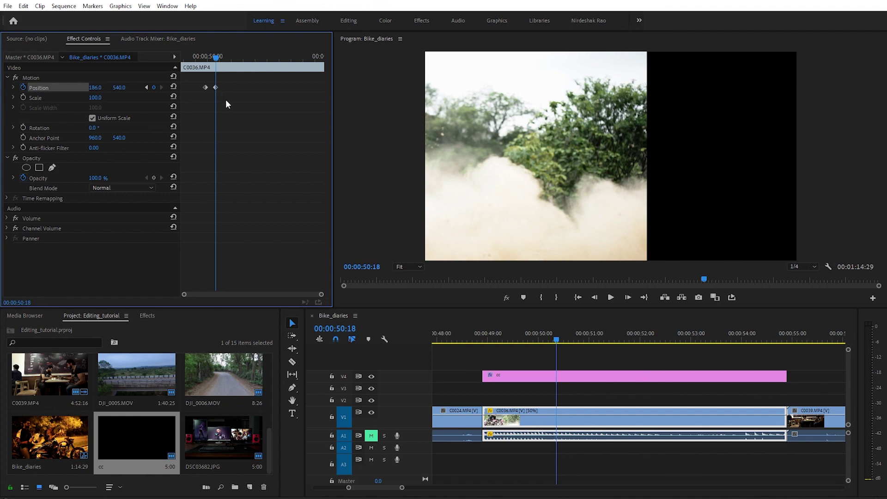
# Play and scrub through the Position keyframes to preview the clip's horizontal movement
pyautogui.click(198, 55)
pyautogui.press('space')
pyautogui.click(202, 58)
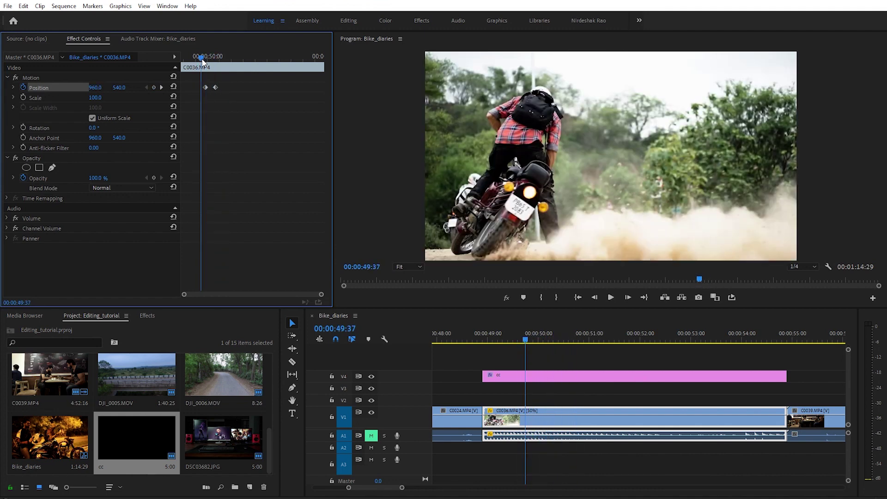
pyautogui.press('space')
pyautogui.click(204, 56)
pyautogui.moveTo(203, 56); pyautogui.dragTo(213, 58)
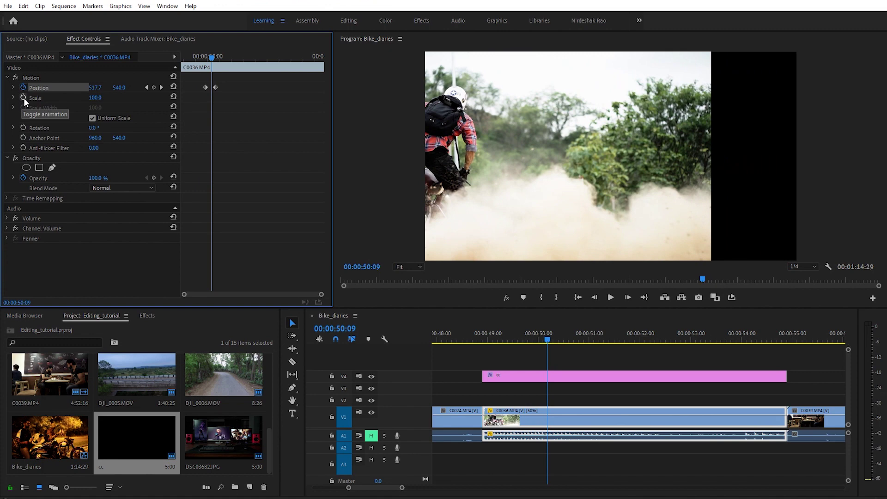
pyautogui.moveTo(205, 52); pyautogui.dragTo(202, 49)
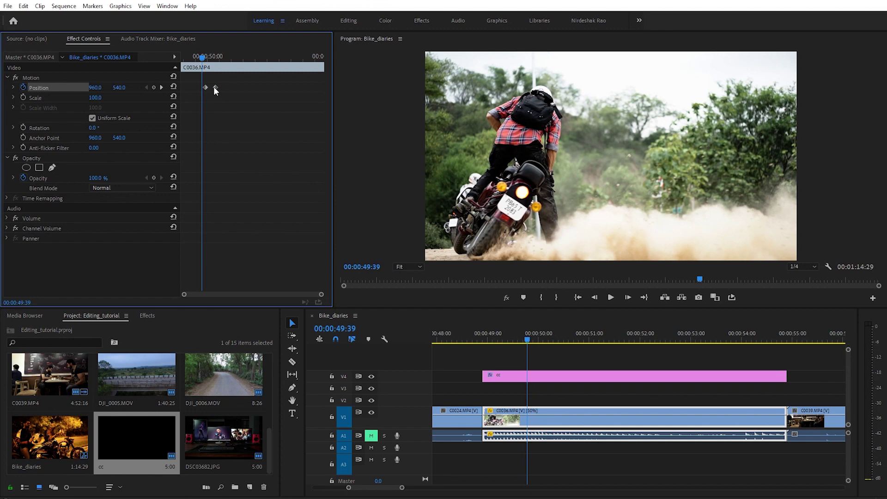
# Turn off the Position animation of C0036.MP4 and delete its existing keyframes
pyautogui.moveTo(251, 82); pyautogui.dragTo(204, 118)
pyautogui.click(23, 87)
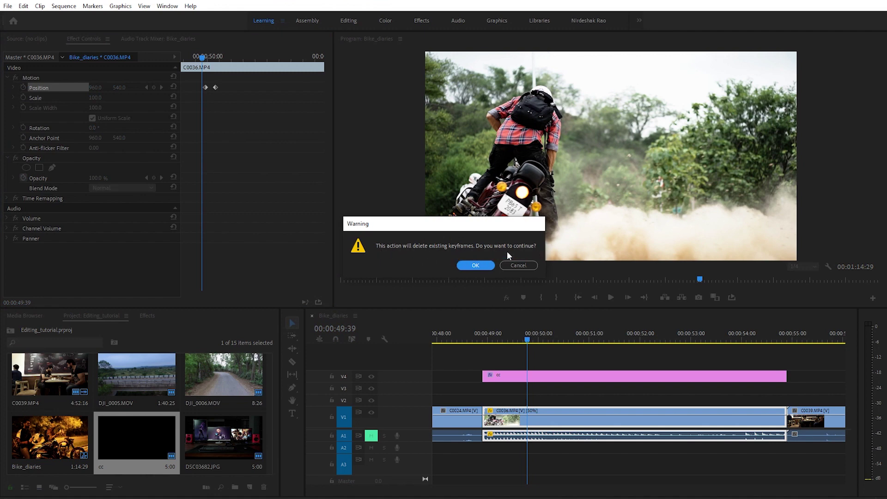
pyautogui.click(476, 265)
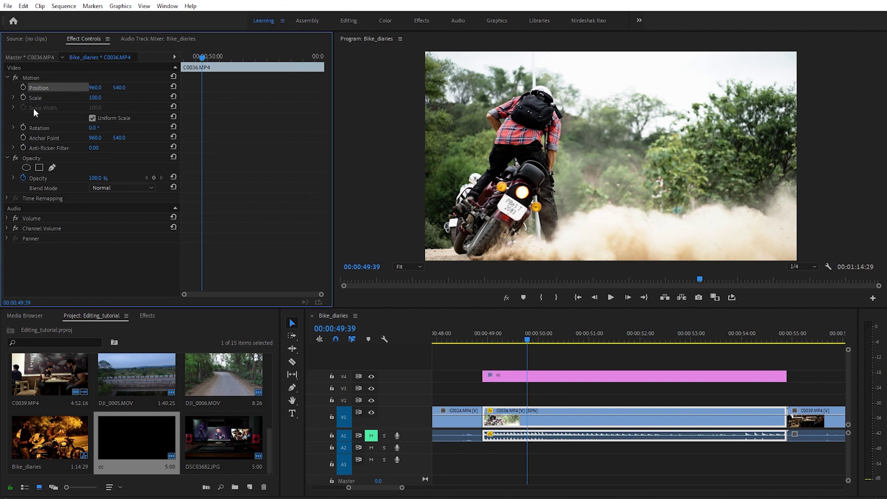
# Animate the clip's Scale with a keyframe at 00:00:49:39 and one of 148 at 00:00:51:07
pyautogui.click(23, 97)
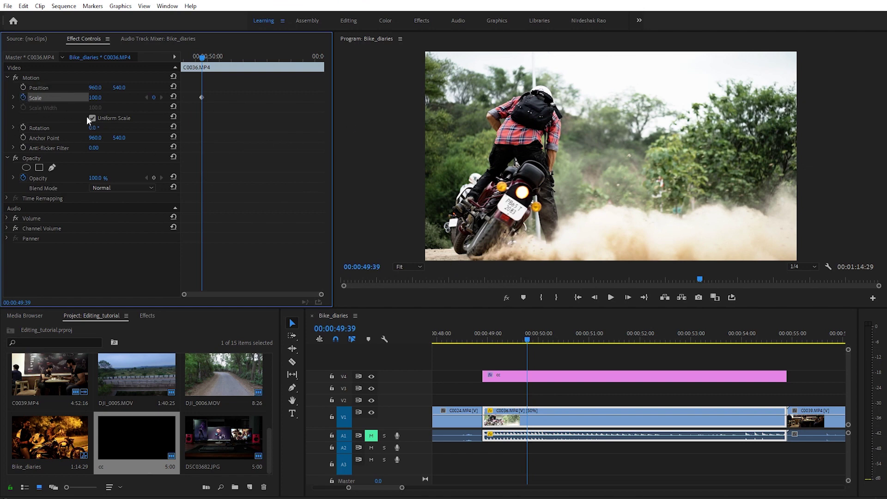
pyautogui.moveTo(202, 56); pyautogui.dragTo(235, 56)
pyautogui.moveTo(95, 98); pyautogui.dragTo(120, 97)
# Scrub through the Scale animation and jump to its first and last keyframes
pyautogui.moveTo(208, 54); pyautogui.dragTo(223, 55)
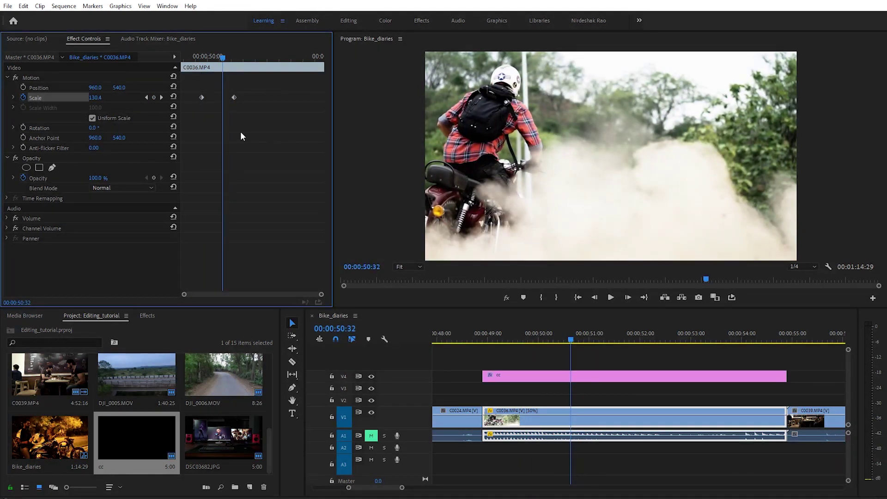
pyautogui.click(146, 97)
pyautogui.click(161, 97)
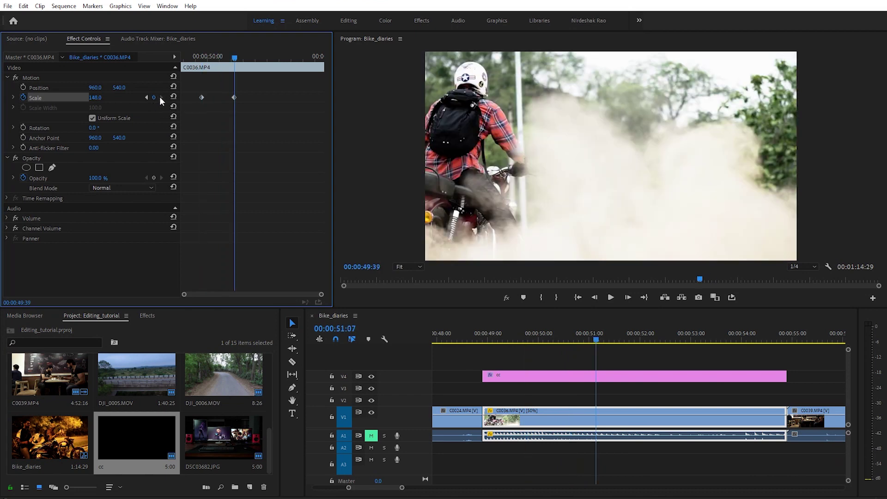
# Try setting Scale to 182.8 between the two keyframes, and undo the change
pyautogui.moveTo(220, 54); pyautogui.dragTo(221, 54)
pyautogui.click(95, 97)
pyautogui.write('182.8')
pyautogui.press('Return')
pyautogui.hotkey('ctrl', 'z')
# Add a Scale keyframe at 00:00:50:23 between the existing two, and remove it
pyautogui.moveTo(220, 56); pyautogui.dragTo(219, 55)
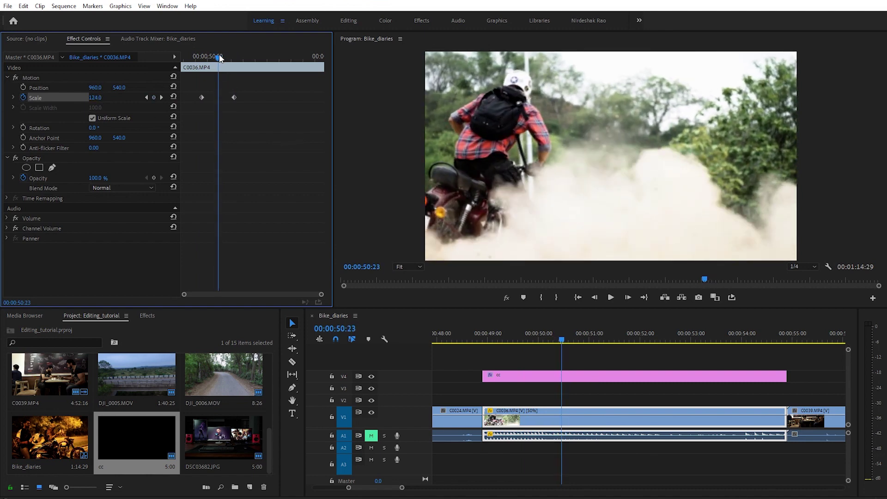
pyautogui.click(154, 98)
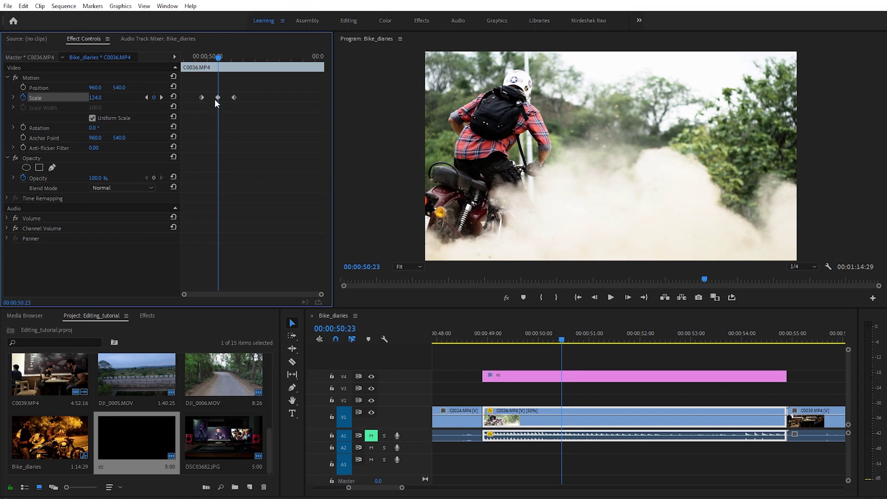
pyautogui.click(154, 97)
# Turn off the Scale animation, deleting its keyframes, and reset Scale to its default
pyautogui.click(23, 98)
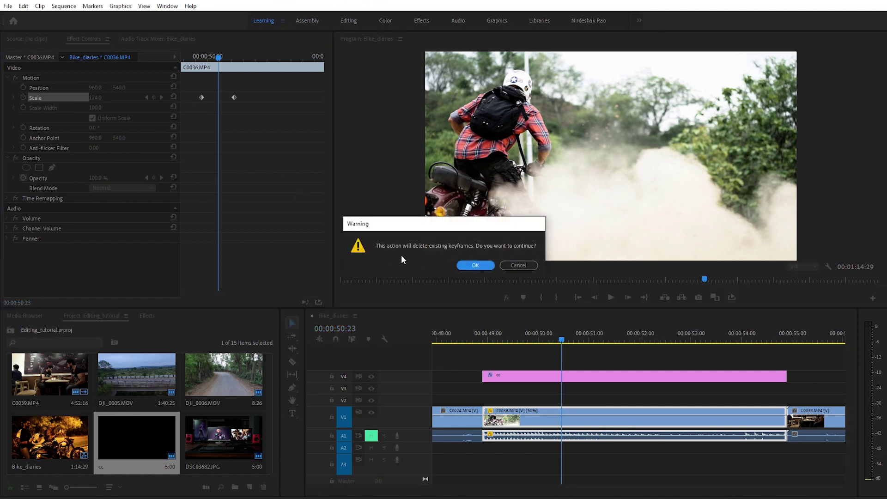
pyautogui.click(475, 265)
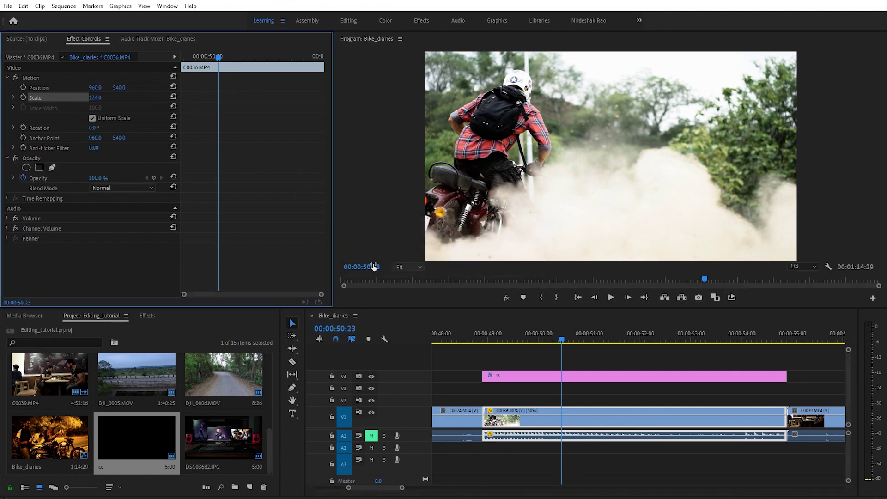
pyautogui.click(174, 97)
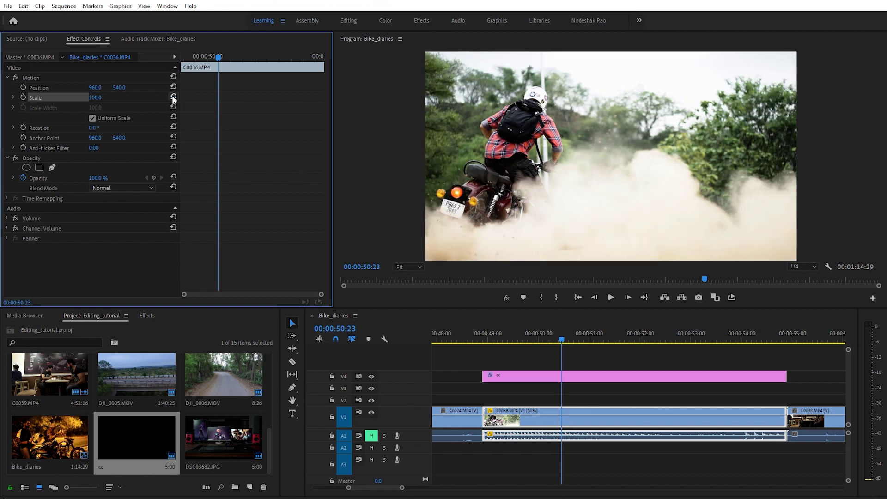
# Select the Motion effect, try a horizontal anchor point value of 417, and undo the change
pyautogui.click(34, 76)
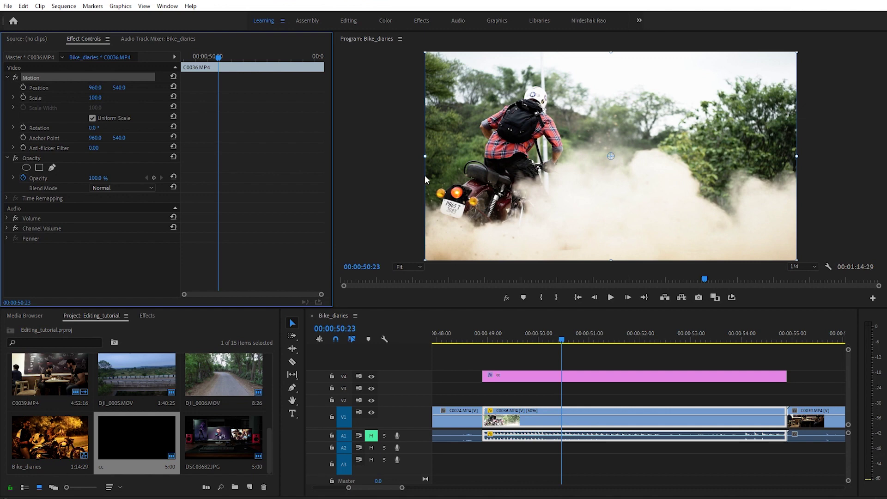
pyautogui.moveTo(95, 138); pyautogui.dragTo(18, 137)
pyautogui.moveTo(95, 138); pyautogui.dragTo(56, 138)
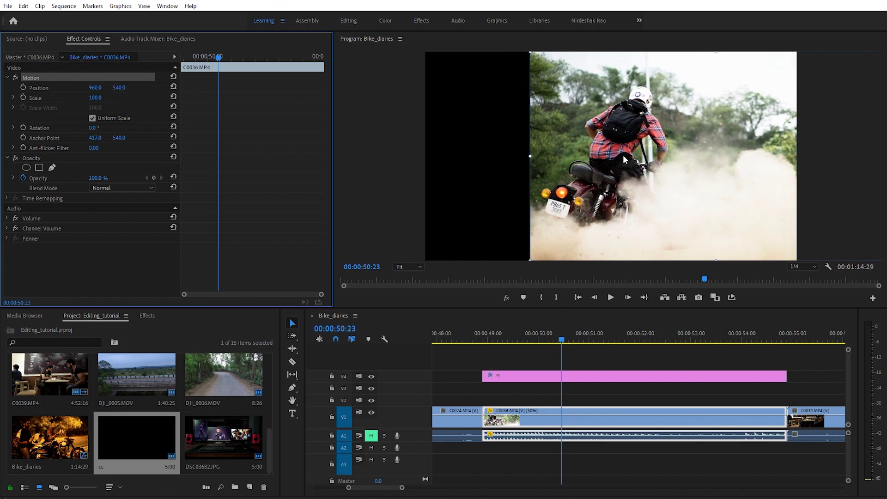
pyautogui.hotkey('ctrl', 'z')
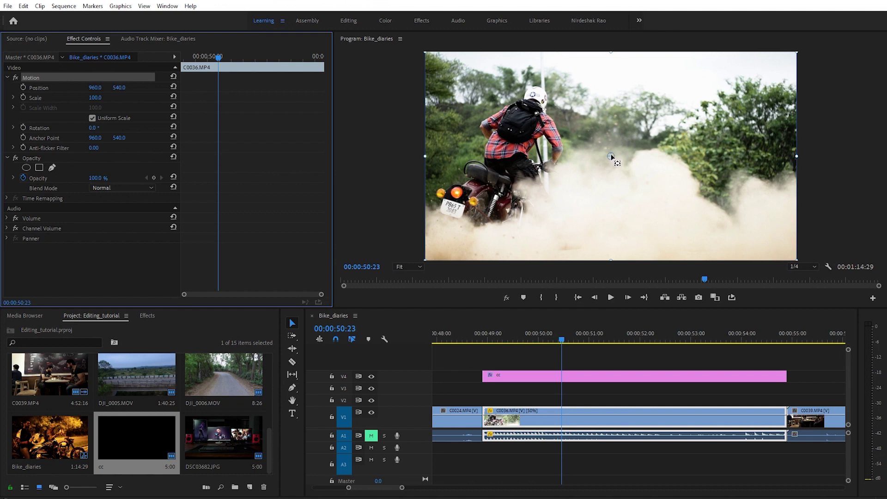
# Move the clip's anchor point in the preview from the frame's centre to its lower-left corner
pyautogui.moveTo(611, 157); pyautogui.dragTo(425, 261)
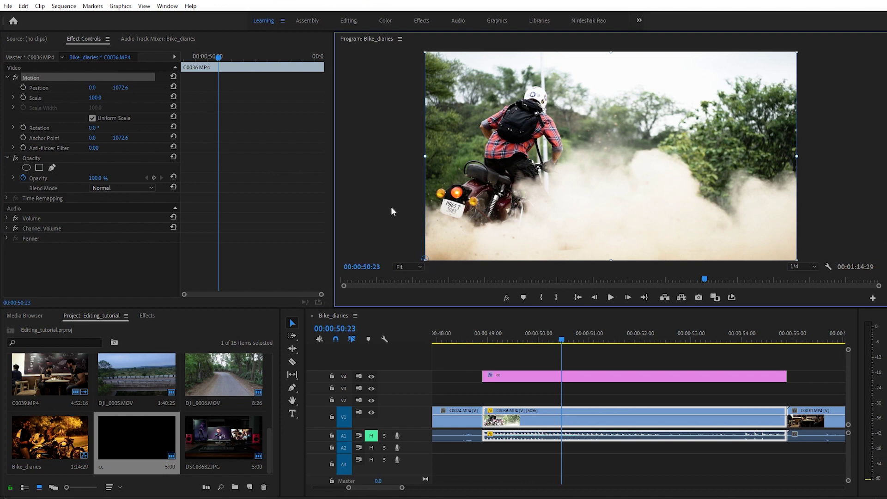
# Try a rotation of 15° on C0036.MP4 and return it to 0°, and try out its Scale value
pyautogui.click(94, 128)
pyautogui.write('15')
pyautogui.press('Return')
pyautogui.moveTo(93, 128)
pyautogui.mouseDown()
pyautogui.moveTo(83, 127)
pyautogui.moveTo(105, 129)
pyautogui.mouseUp()
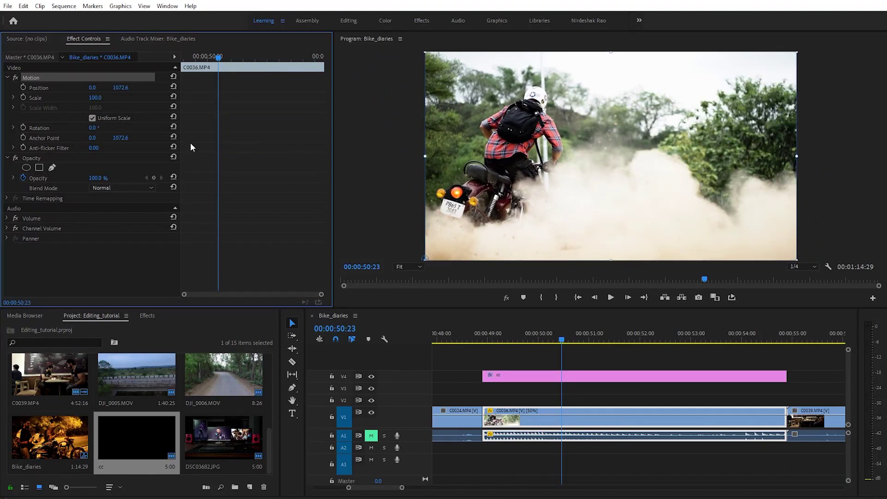
pyautogui.moveTo(95, 97)
pyautogui.mouseDown()
pyautogui.moveTo(143, 97)
pyautogui.moveTo(70, 97)
pyautogui.moveTo(109, 106)
pyautogui.mouseUp()
# Turn off the Opacity animation of C0036.MP4, try an opacity of 49%, and return it to 100%
pyautogui.click(23, 179)
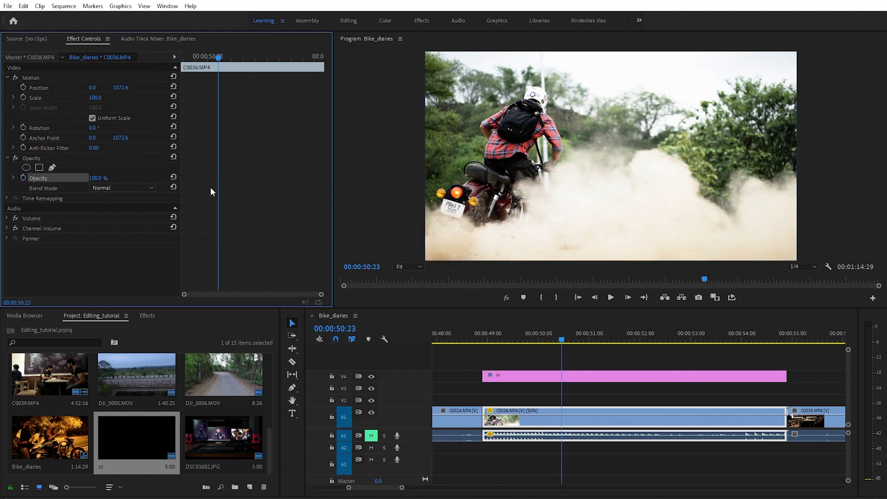
pyautogui.click(98, 178)
pyautogui.write('49')
pyautogui.press('Return')
pyautogui.moveTo(97, 178)
pyautogui.mouseDown()
pyautogui.moveTo(69, 178)
pyautogui.moveTo(111, 178)
pyautogui.mouseUp()
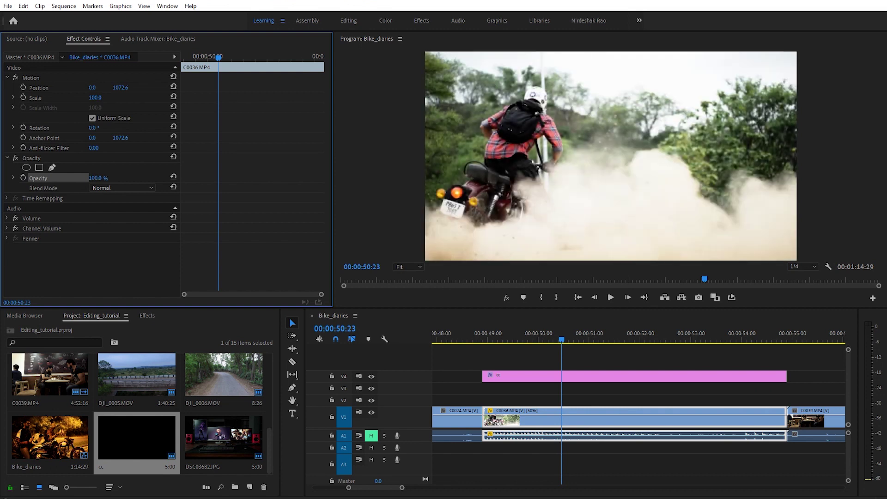
# Duplicate C0024.MP4 onto track V2 so it overlaps the start of C0036.MP4, and select the copy with the playhead at 00:00:50:02
pyautogui.click(538, 390)
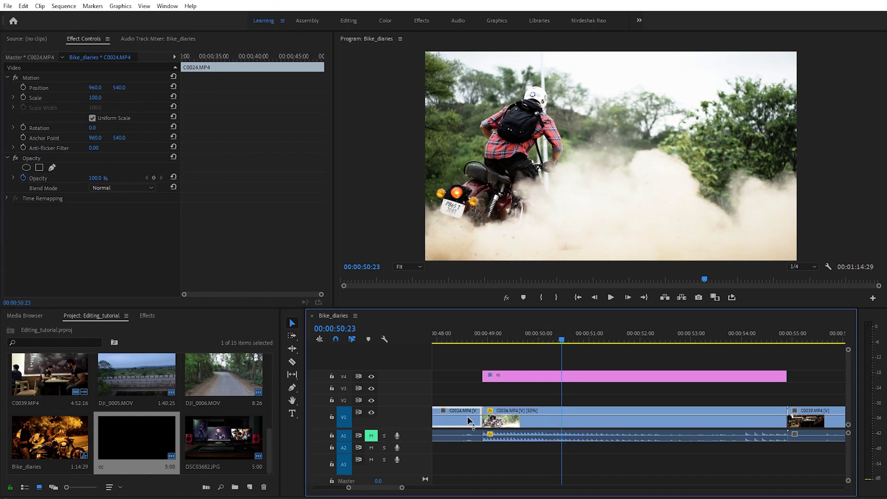
pyautogui.moveTo(461, 424); pyautogui.dragTo(547, 408)
pyautogui.moveTo(559, 339); pyautogui.dragTo(541, 339)
pyautogui.click(551, 402)
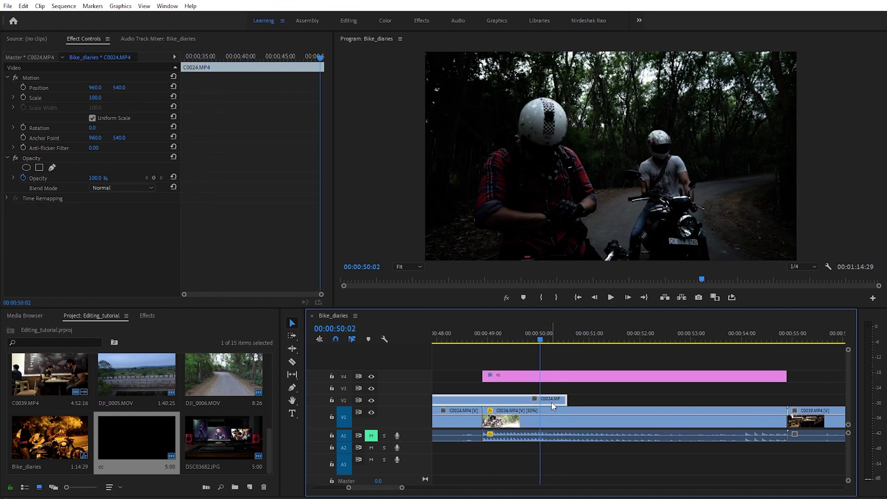
# Lower the V2 clip's opacity to 0%, restore it to 100%, and turn off its Opacity animation, deleting the keyframe
pyautogui.moveTo(98, 180); pyautogui.dragTo(52, 180)
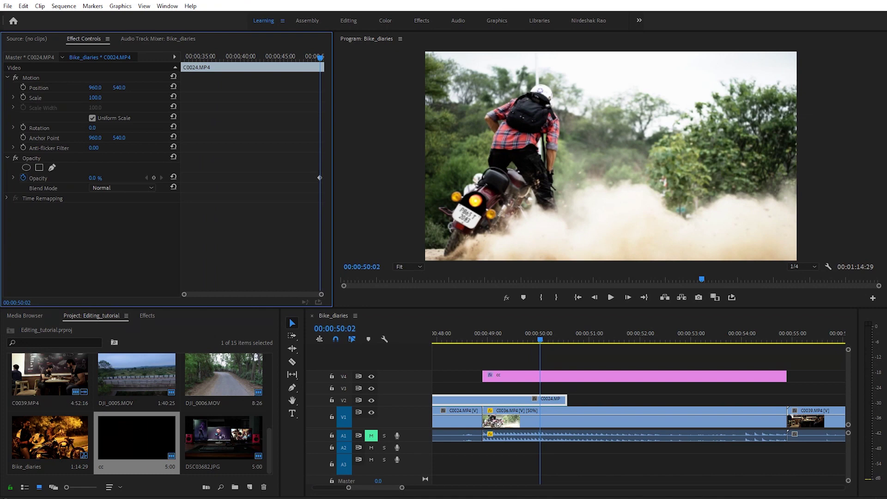
pyautogui.moveTo(52, 179); pyautogui.dragTo(98, 179)
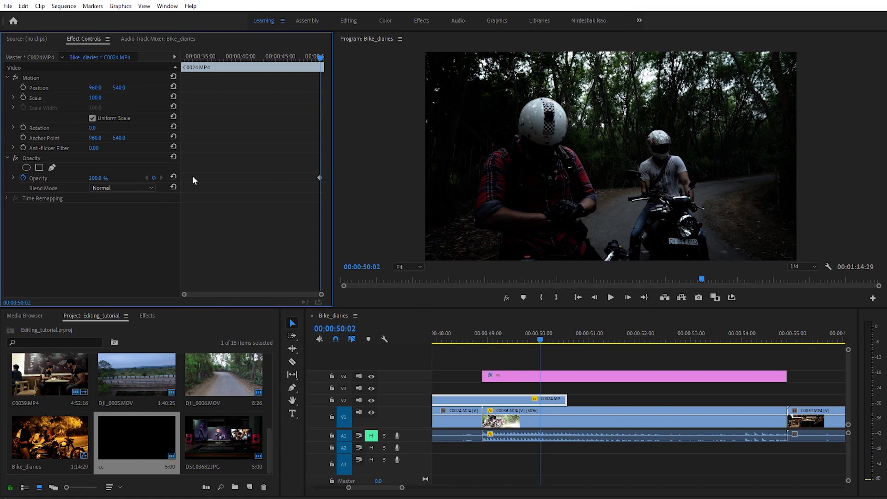
pyautogui.moveTo(102, 179); pyautogui.dragTo(103, 179)
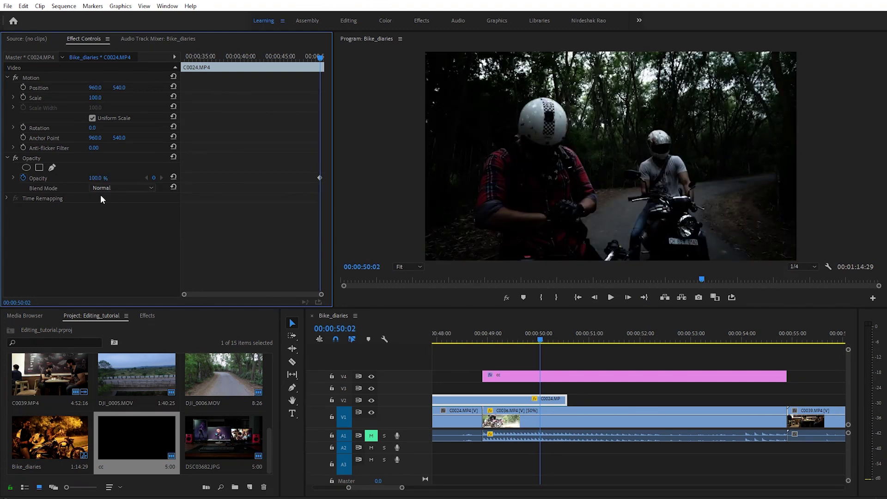
pyautogui.click(21, 178)
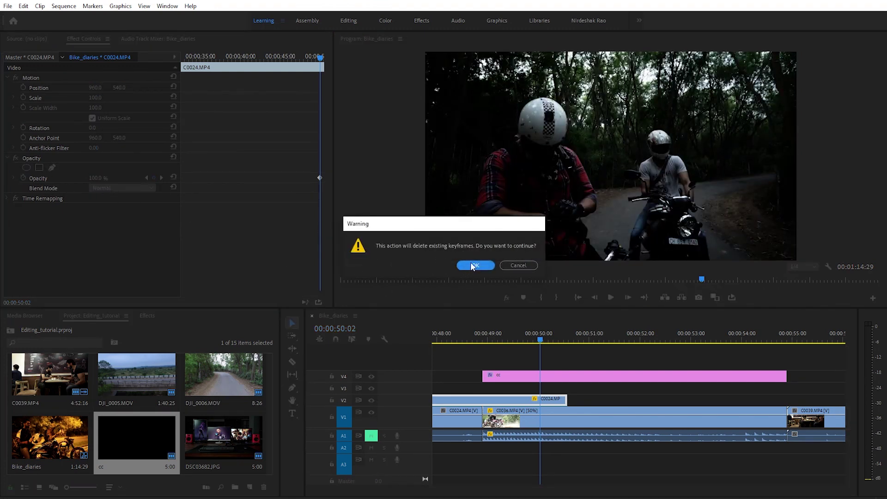
pyautogui.click(468, 264)
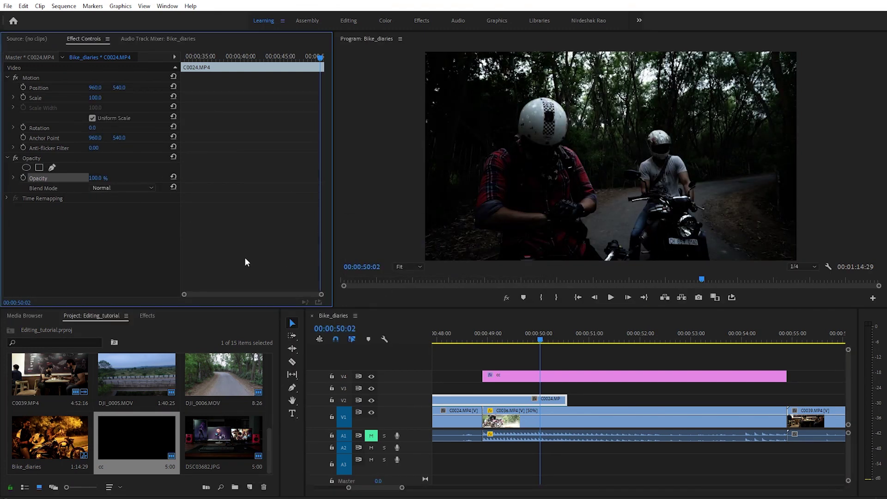
# Try the Multiply and Screen blend modes on the V2 clip, previewing Screen at 00:00:49:32
pyautogui.click(154, 188)
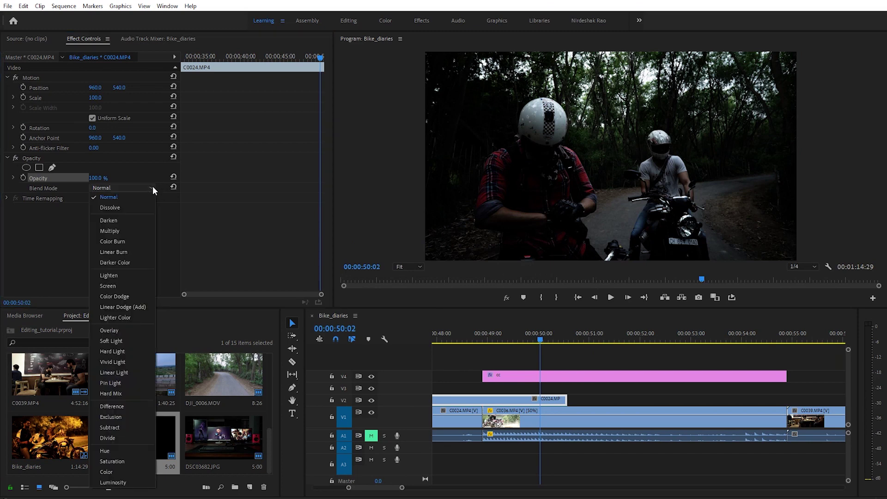
pyautogui.click(130, 231)
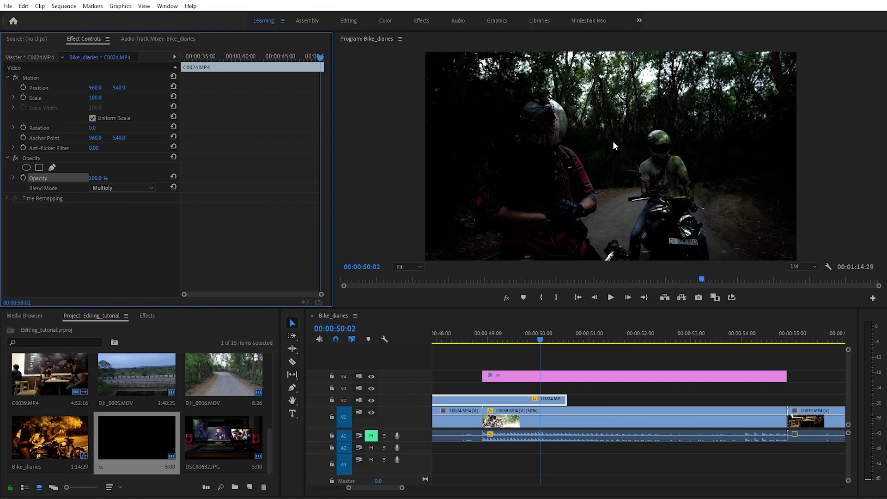
pyautogui.click(138, 187)
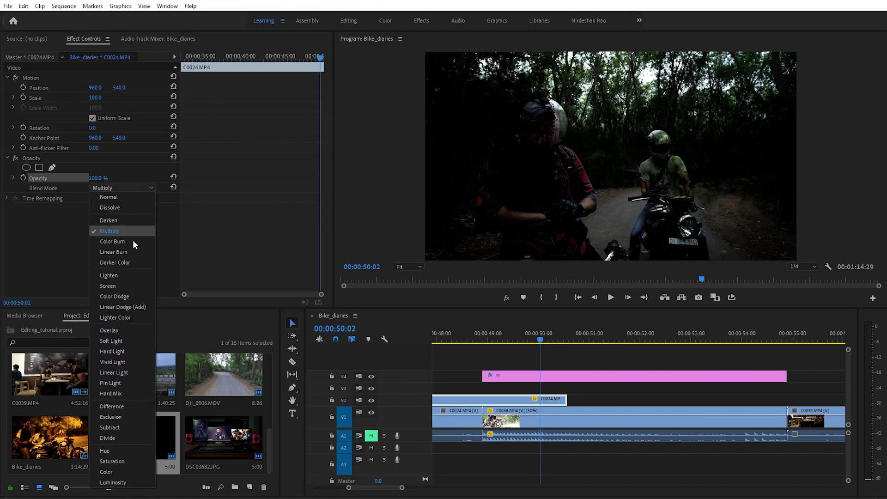
pyautogui.click(116, 286)
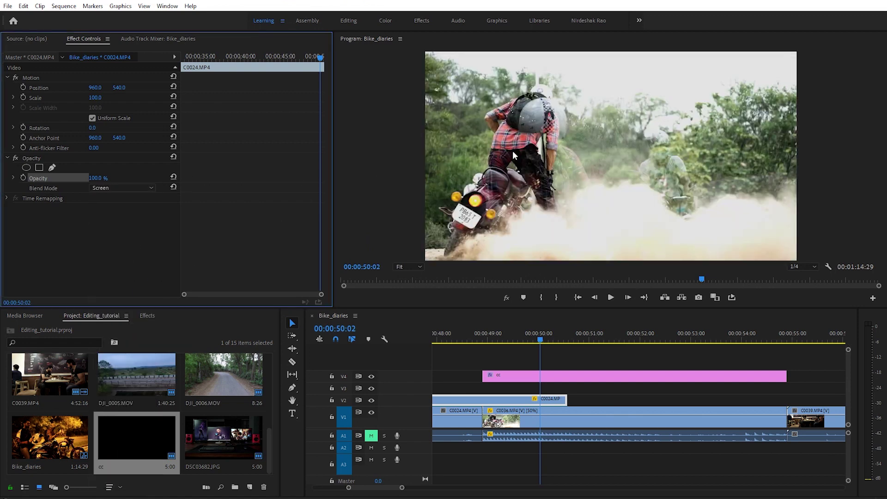
pyautogui.moveTo(534, 336)
pyautogui.mouseDown()
pyautogui.moveTo(504, 343)
pyautogui.moveTo(530, 351)
pyautogui.moveTo(521, 347)
pyautogui.mouseUp()
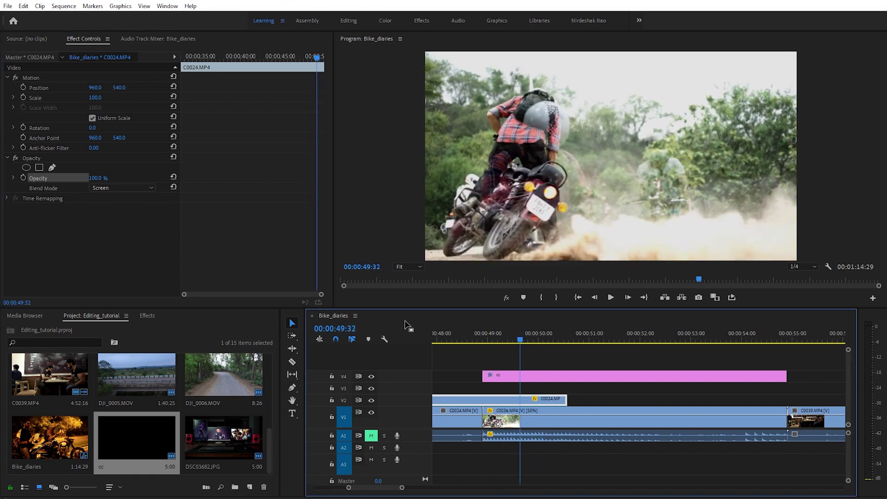
# Try the Color Dodge and Overlay blend modes on the V2 clip, previewing Overlay at 00:00:49:25
pyautogui.click(131, 187)
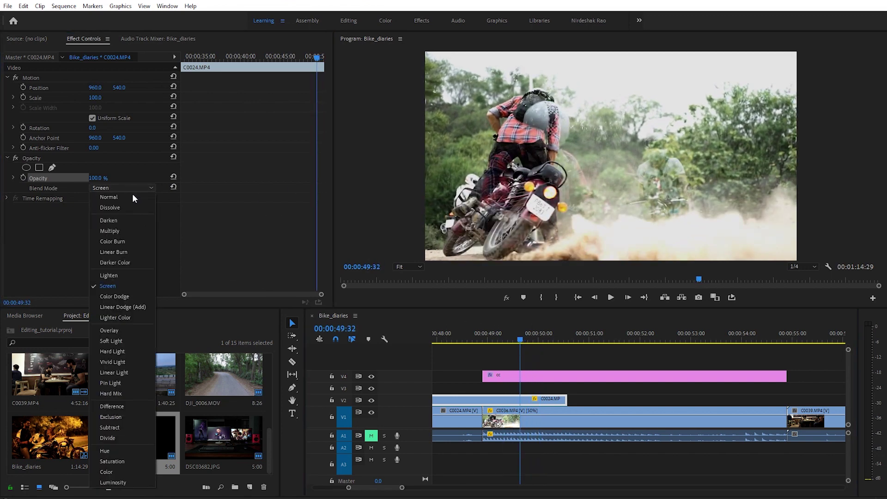
pyautogui.click(125, 296)
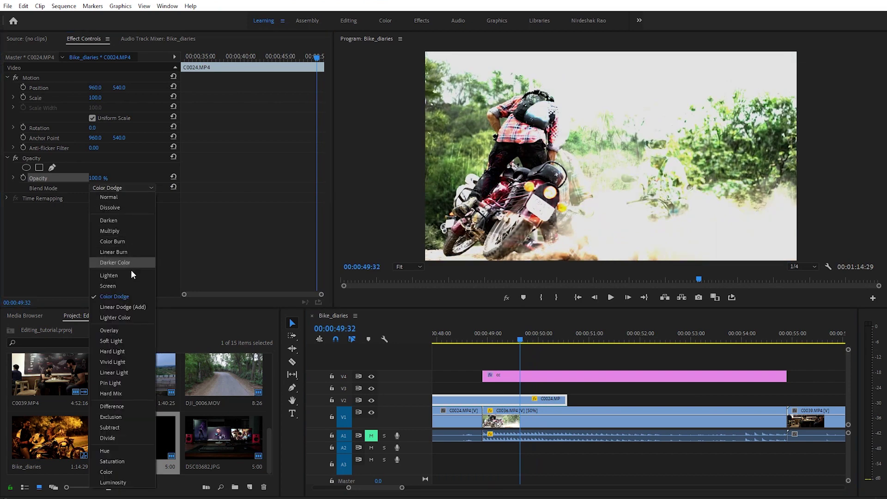
pyautogui.click(114, 331)
pyautogui.moveTo(515, 349)
pyautogui.mouseDown()
pyautogui.moveTo(501, 340)
pyautogui.moveTo(556, 340)
pyautogui.moveTo(497, 350)
pyautogui.moveTo(526, 348)
pyautogui.moveTo(501, 340)
pyautogui.moveTo(540, 339)
pyautogui.moveTo(512, 332)
pyautogui.mouseUp()
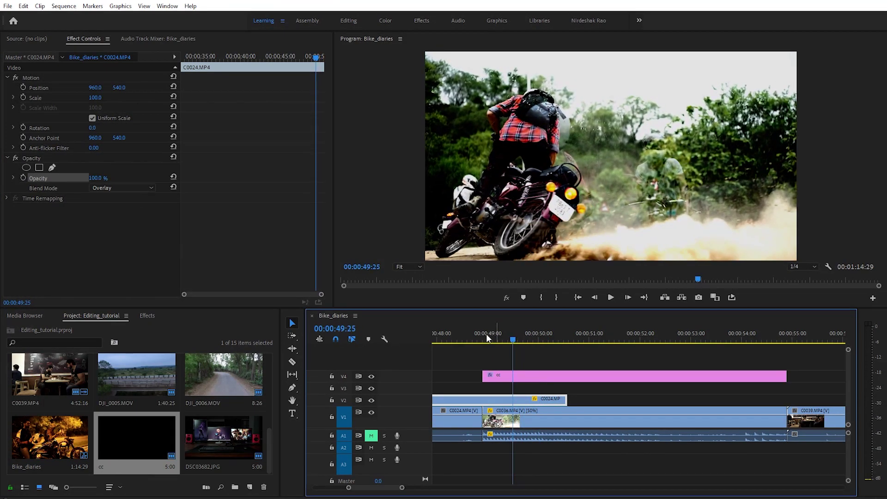
# Try the Difference blend mode on the V2 clip, preview it at 00:00:49:37, and set the blend mode back to Normal
pyautogui.click(148, 187)
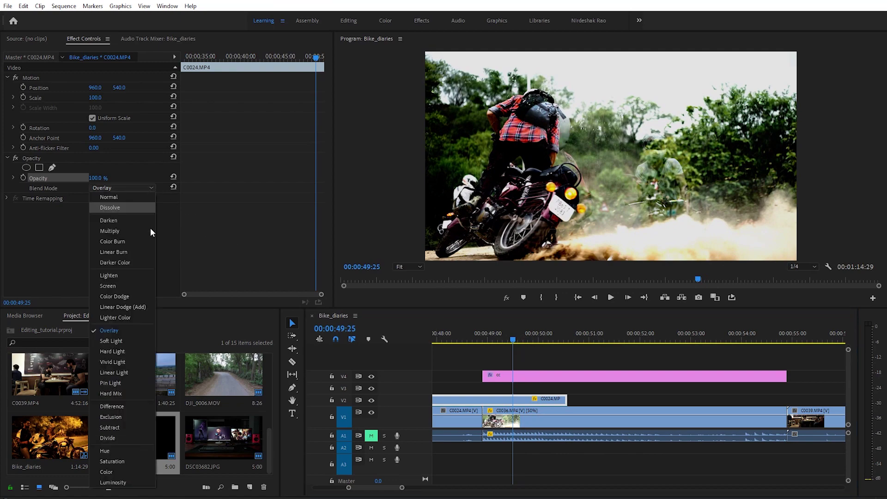
pyautogui.click(140, 405)
pyautogui.moveTo(513, 332); pyautogui.dragTo(525, 353)
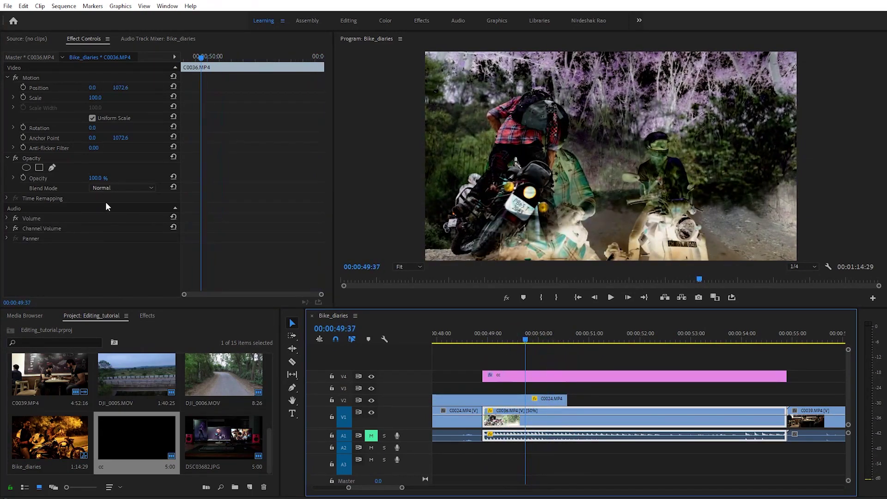
pyautogui.click(481, 400)
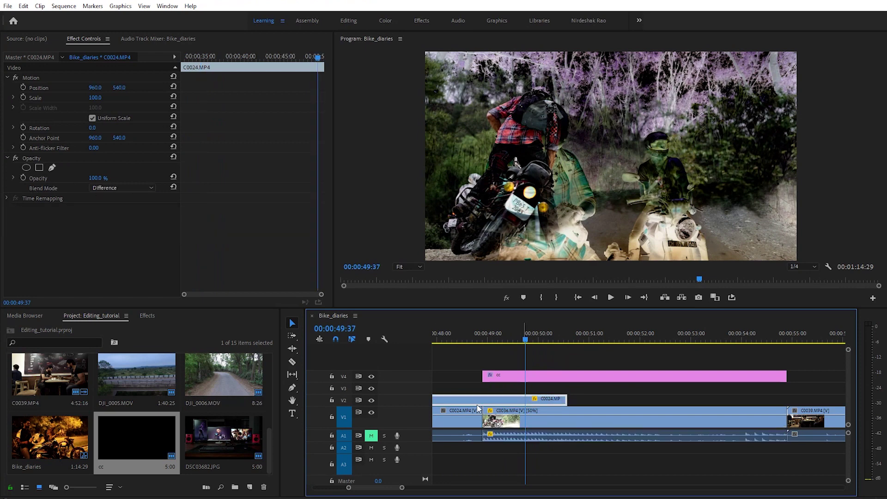
pyautogui.click(106, 188)
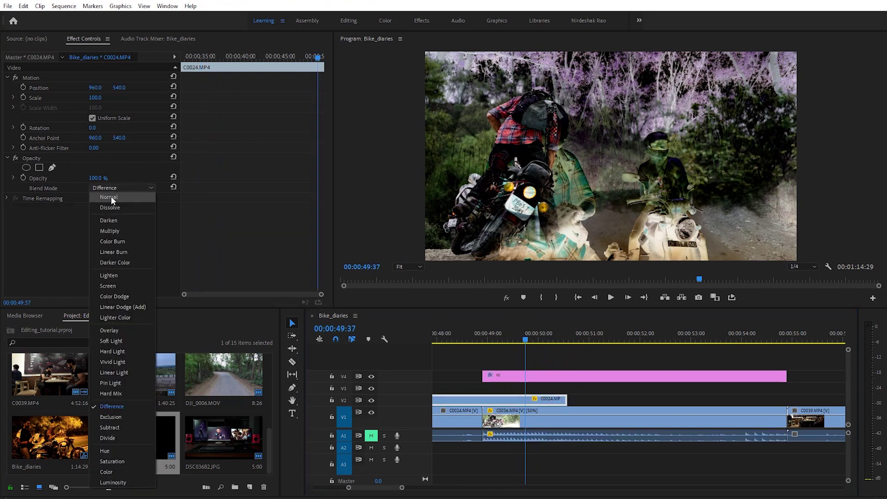
pyautogui.click(111, 196)
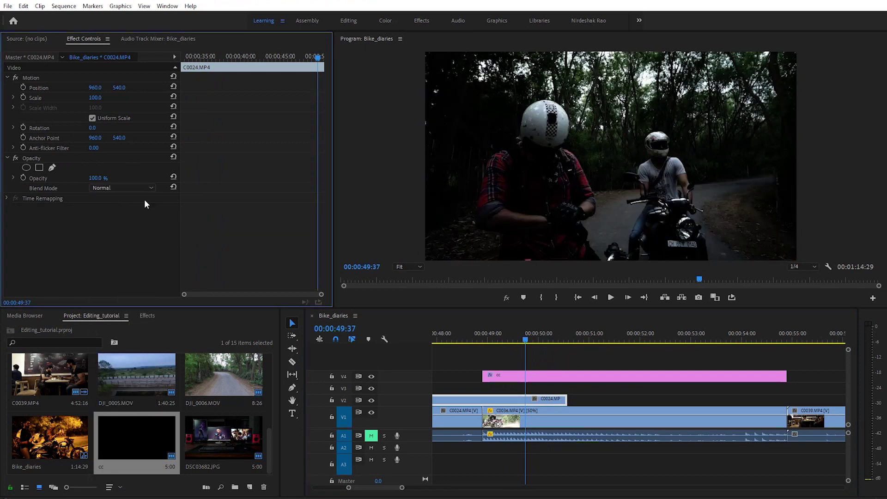
# Add a rectangular opacity mask to the V2 clip and stretch its corners into a horizontal band wider than the frame
pyautogui.click(38, 168)
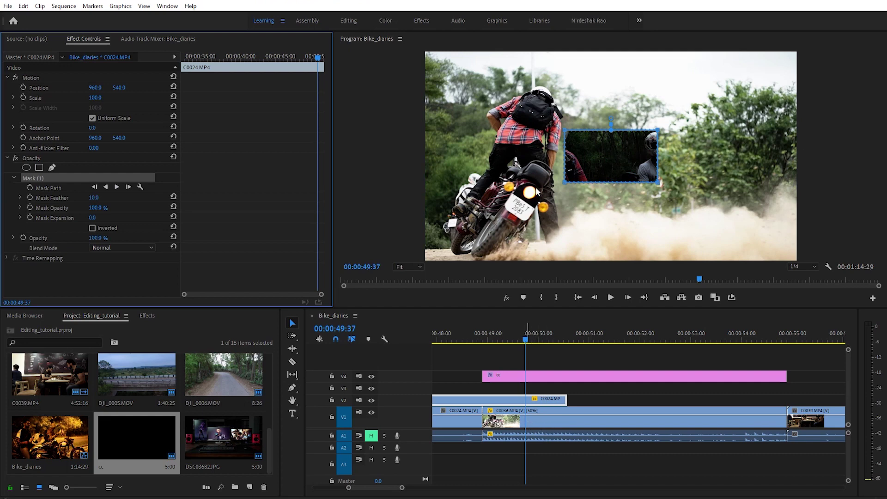
pyautogui.moveTo(565, 131); pyautogui.dragTo(471, 110)
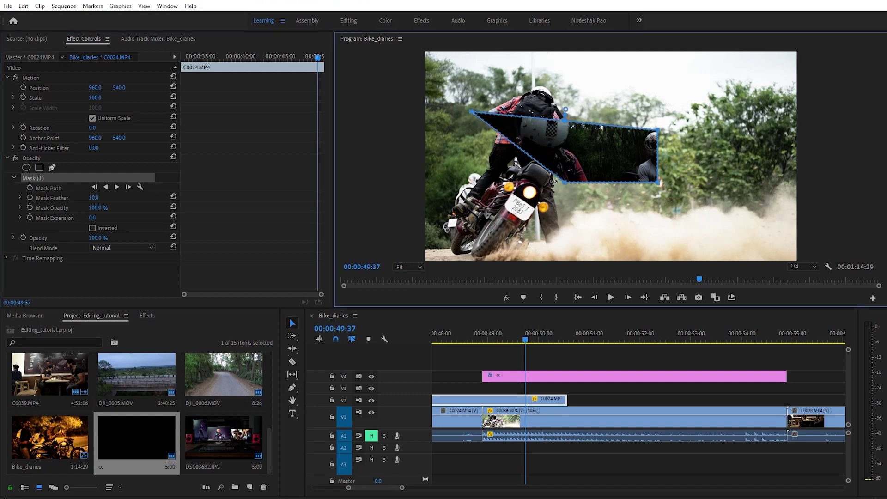
pyautogui.moveTo(568, 183); pyautogui.dragTo(433, 206)
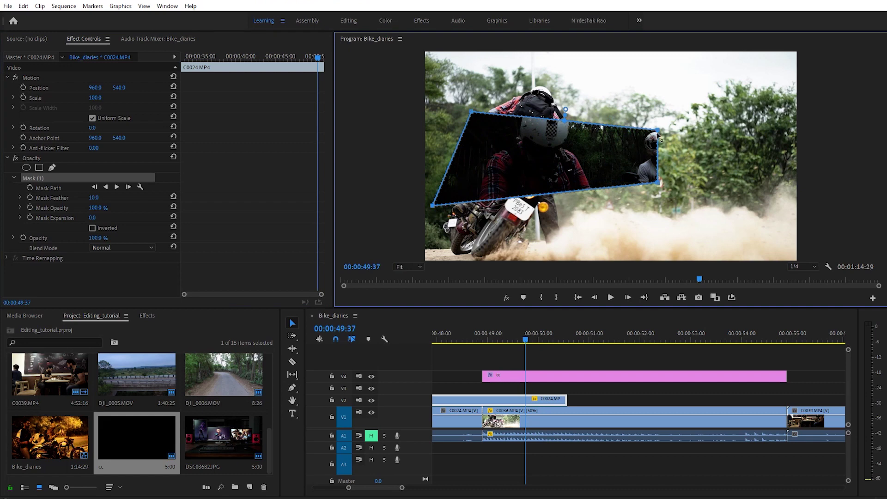
pyautogui.moveTo(658, 131); pyautogui.dragTo(767, 118)
pyautogui.moveTo(657, 183); pyautogui.dragTo(818, 195)
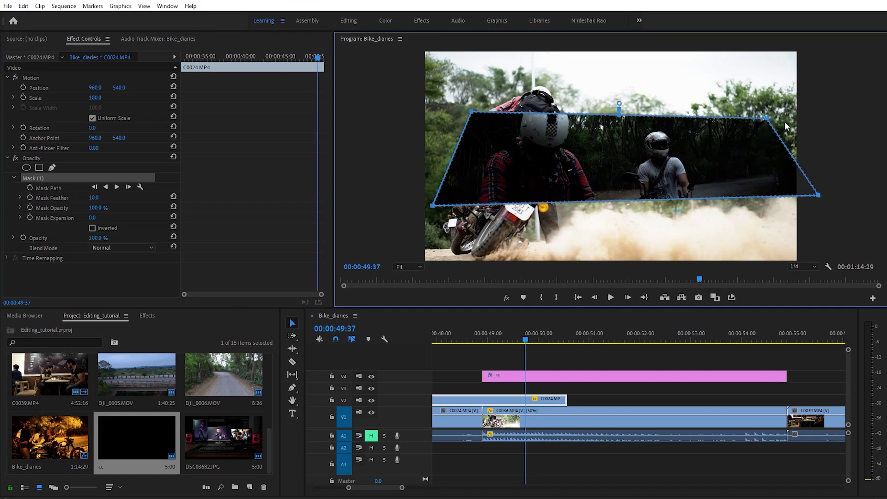
pyautogui.moveTo(767, 118); pyautogui.dragTo(827, 117)
pyautogui.moveTo(472, 112); pyautogui.dragTo(416, 119)
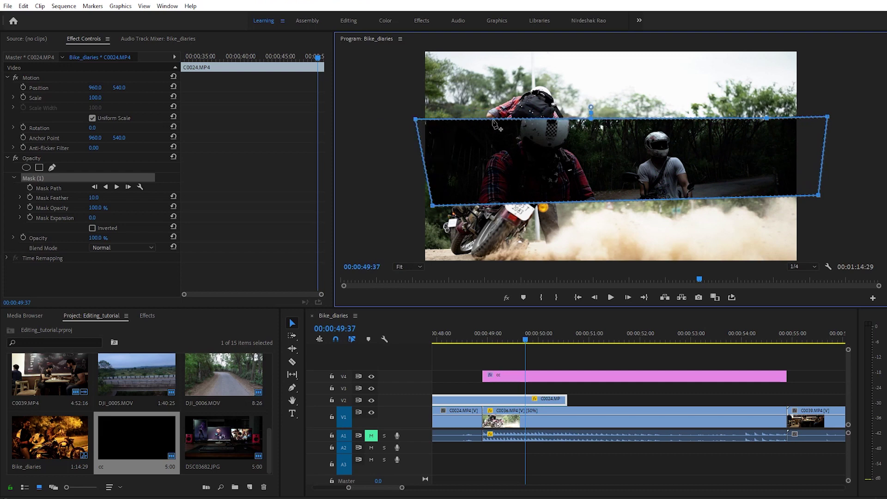
pyautogui.moveTo(495, 124)
pyautogui.mouseDown()
pyautogui.moveTo(509, 83)
pyautogui.moveTo(496, 118)
pyautogui.moveTo(495, 92)
pyautogui.moveTo(496, 118)
pyautogui.mouseUp()
pyautogui.moveTo(433, 202); pyautogui.dragTo(407, 202)
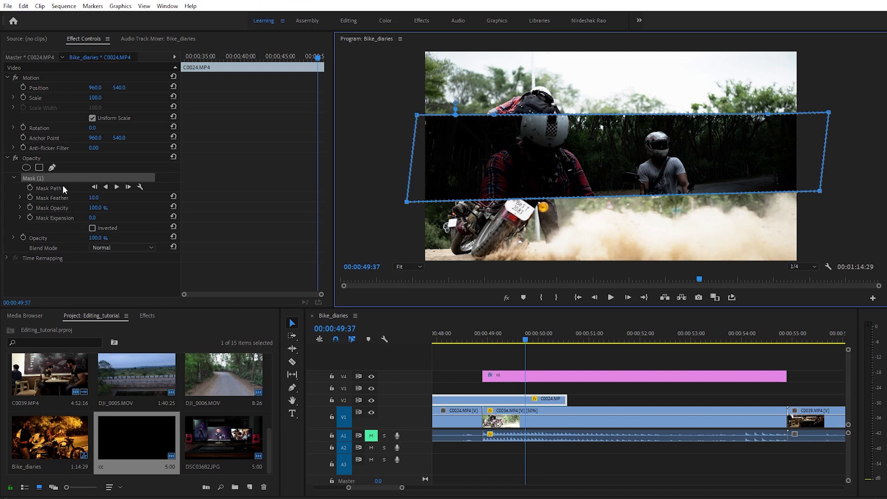
# Set the mask's feather to 110, check the blend without the mask outline, and invert the mask
pyautogui.moveTo(95, 198); pyautogui.dragTo(102, 197)
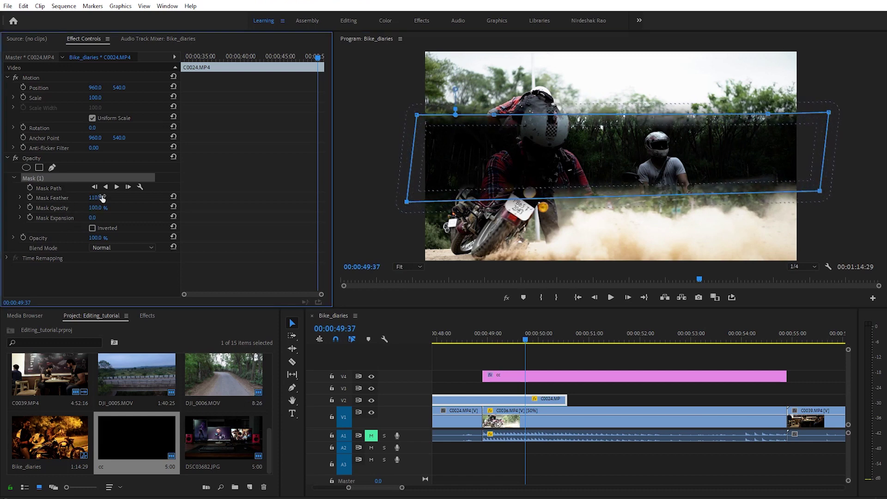
pyautogui.click(570, 458)
pyautogui.click(569, 457)
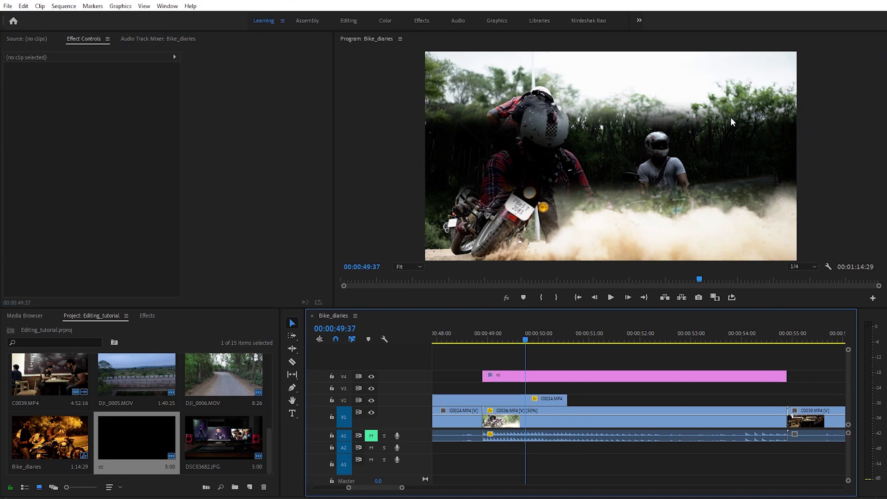
pyautogui.click(531, 401)
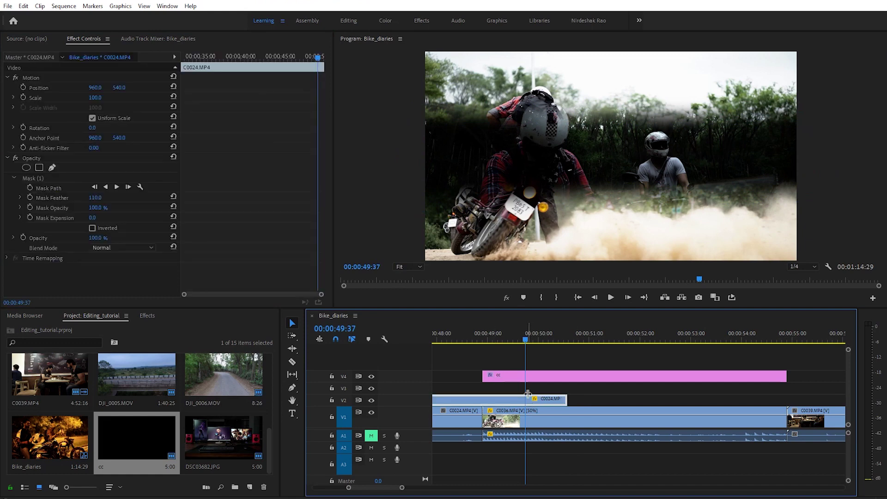
pyautogui.click(93, 228)
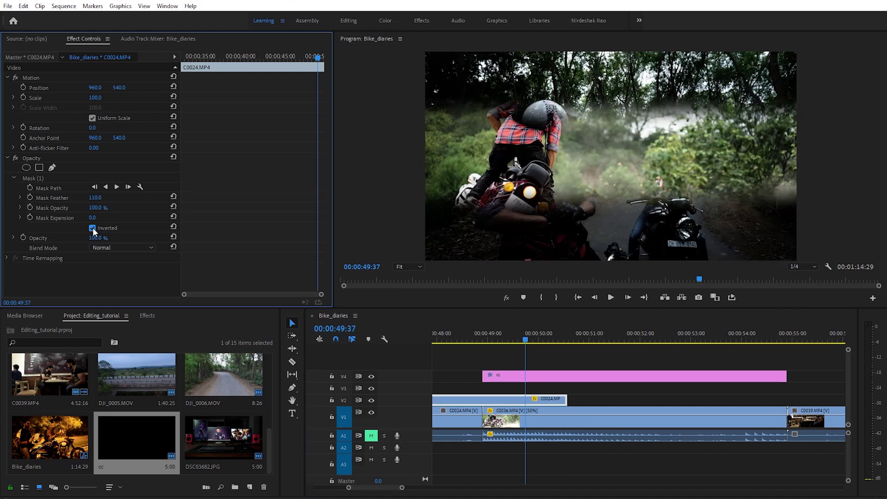
# Hide video track V1 to view the masked clip alone, and select C0024.MP4 on V2
pyautogui.click(532, 422)
pyautogui.click(371, 412)
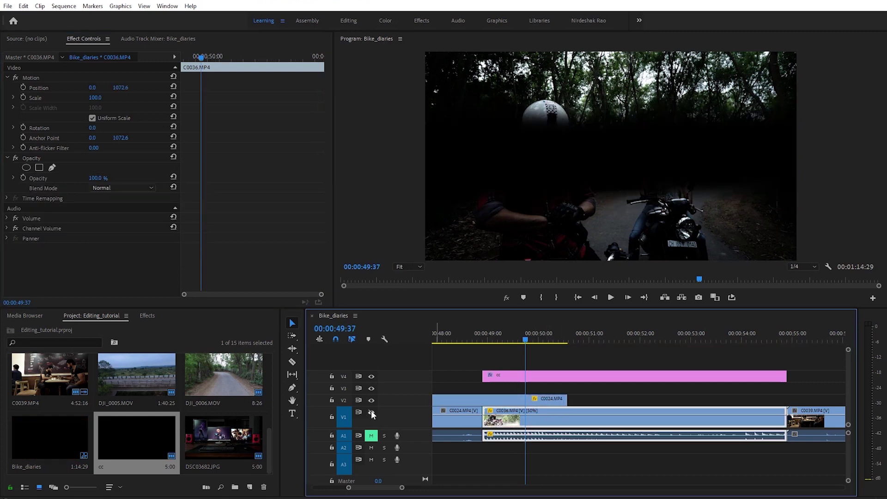
pyautogui.click(531, 377)
pyautogui.click(536, 402)
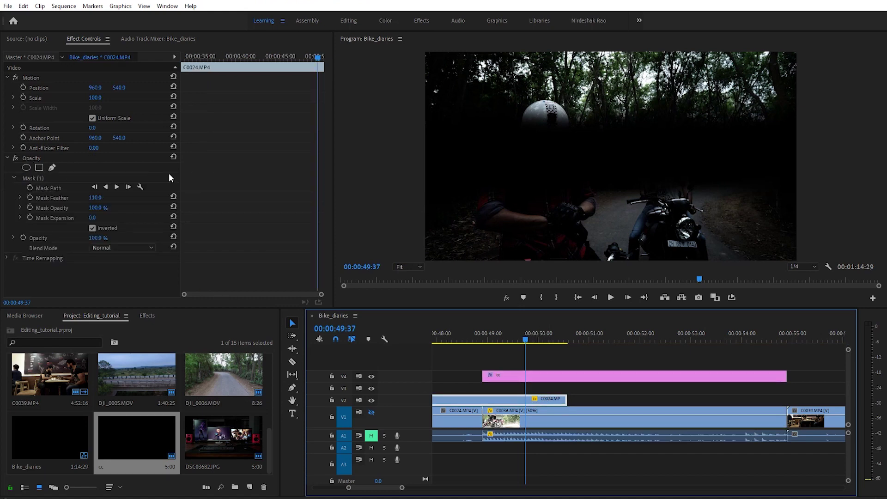
# Delete the inverted rectangular opacity mask from C0024.MP4 on V2
pyautogui.click(39, 177)
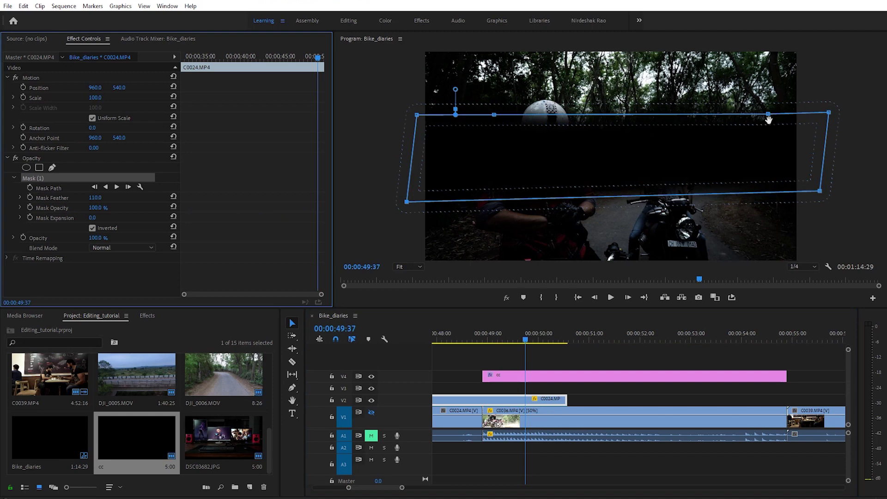
pyautogui.moveTo(768, 113); pyautogui.dragTo(769, 114)
pyautogui.click(119, 263)
pyautogui.press('Delete')
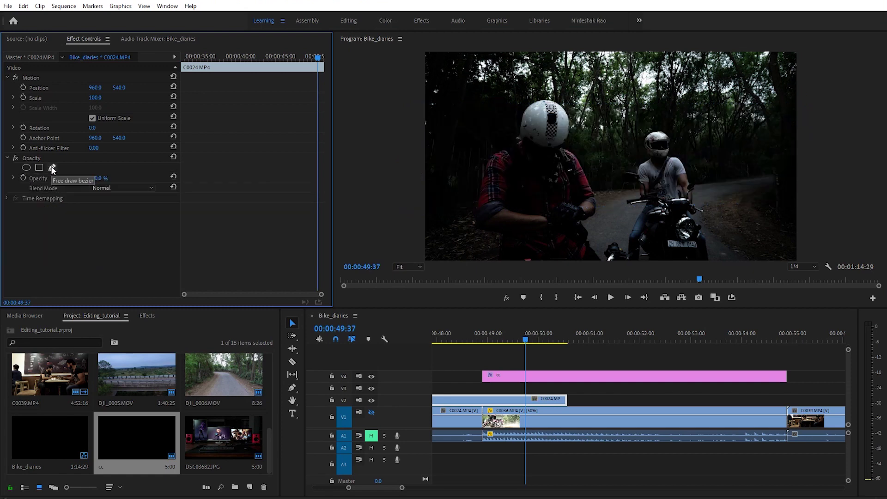
# Draw a closed free-form bezier opacity mask around the foreground rider in the plaid shirt and white helmet
pyautogui.click(52, 168)
pyautogui.click(506, 243)
pyautogui.click(477, 200)
pyautogui.click(496, 147)
pyautogui.click(518, 123)
pyautogui.click(536, 98)
pyautogui.click(574, 112)
pyautogui.click(575, 142)
pyautogui.click(595, 169)
pyautogui.click(607, 215)
pyautogui.click(599, 255)
pyautogui.click(525, 254)
pyautogui.click(511, 246)
pyautogui.click(510, 246)
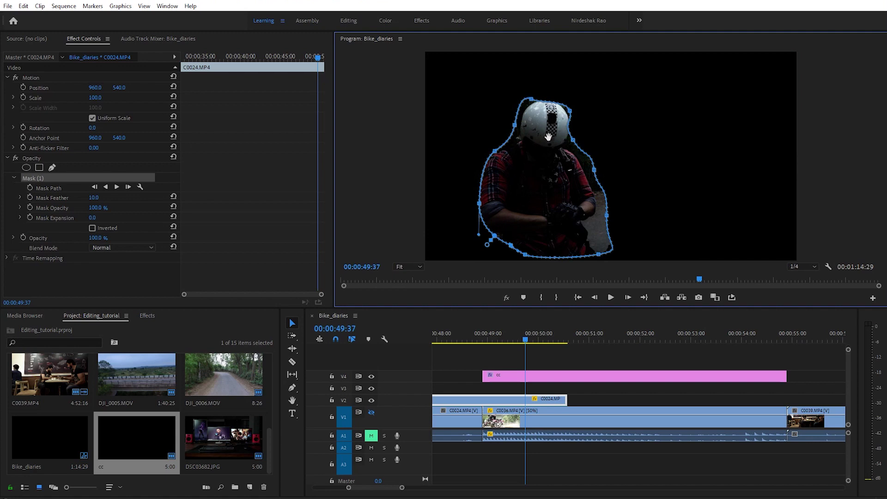
# Show video track V1 again, check the masked rider over C0036.MP4 without the outline, and delete the mask
pyautogui.click(372, 413)
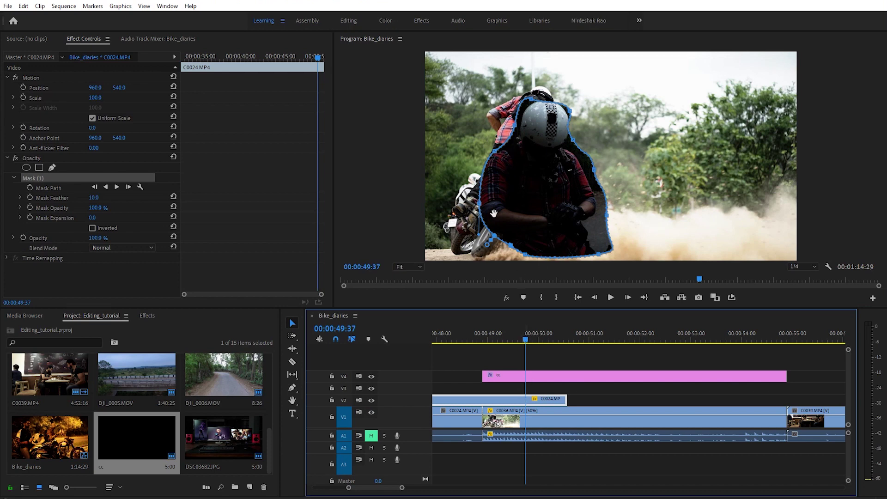
pyautogui.click(66, 288)
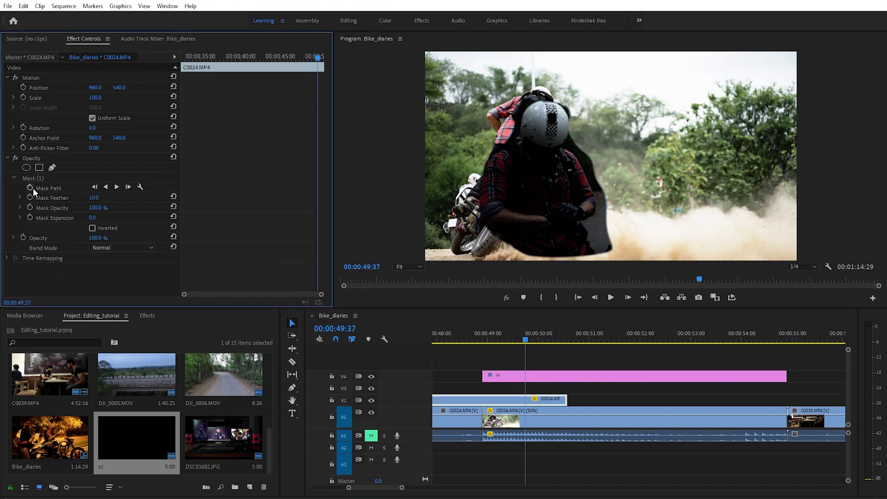
pyautogui.click(32, 180)
pyautogui.press('Delete')
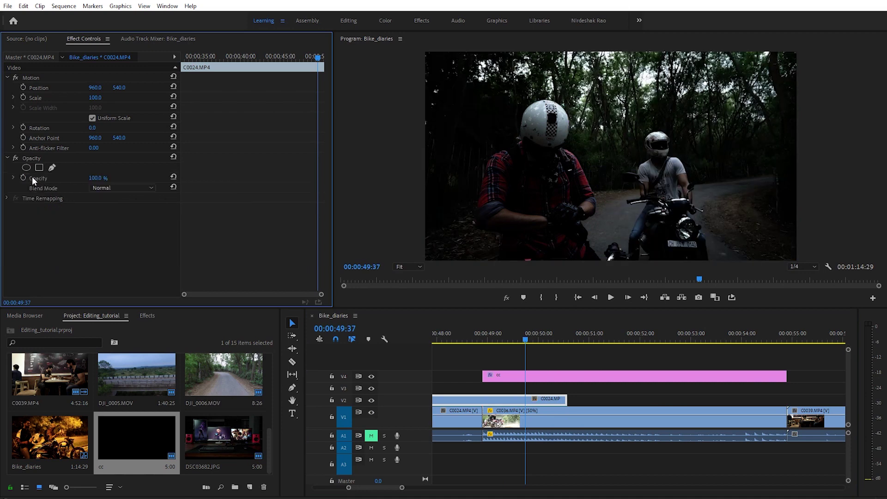
# Delete the overlapping C0024.MP4 clip from track V2
pyautogui.click(589, 403)
pyautogui.click(547, 399)
pyautogui.press('Delete')
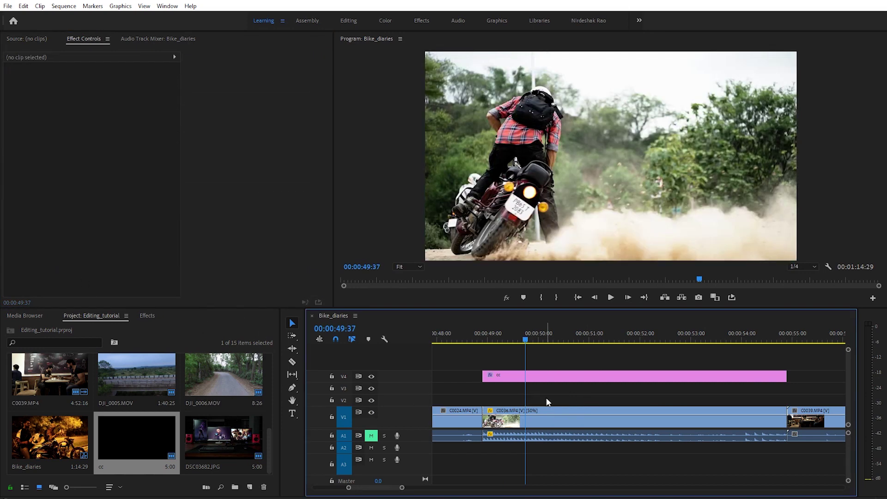
# Select C0036.MP4 on V1, highlight its Time Remapping property, and play the clip from 00:00:49:07 to review its current speed
pyautogui.click(539, 422)
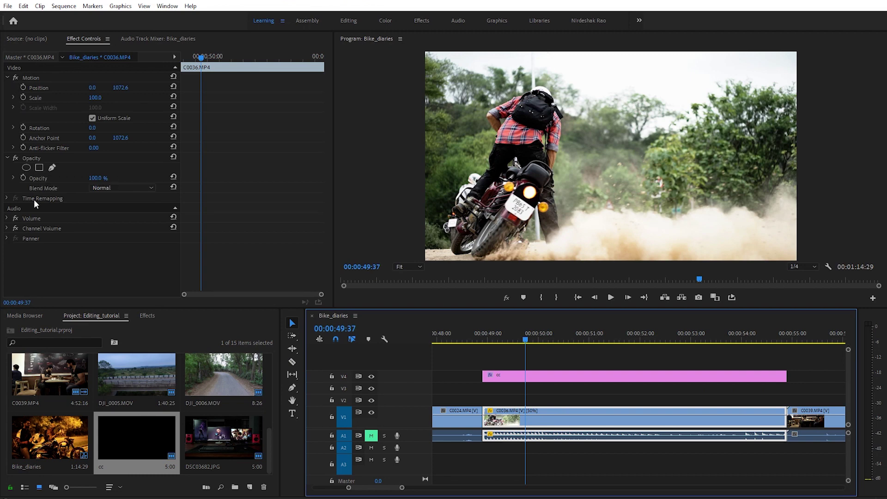
pyautogui.click(116, 200)
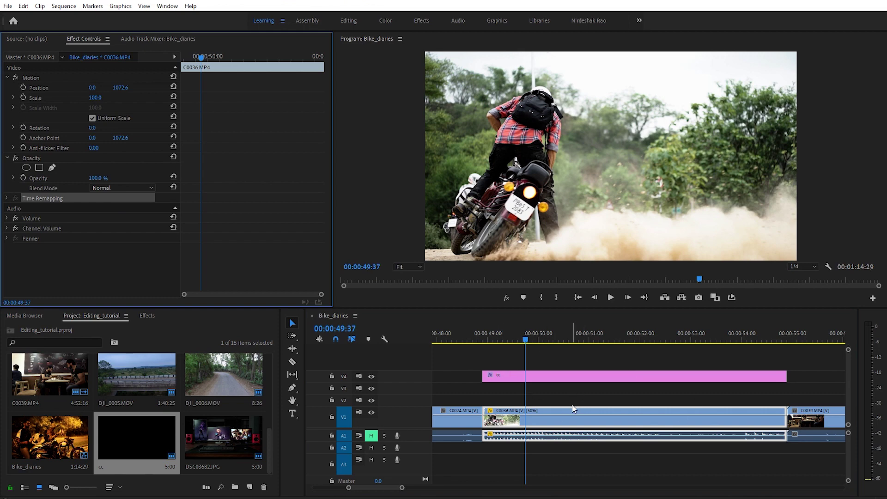
pyautogui.click(494, 336)
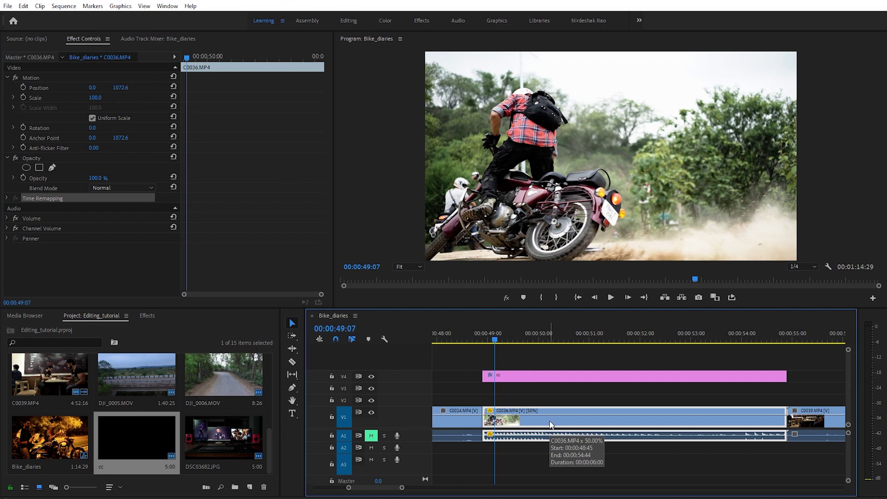
pyautogui.press('space')
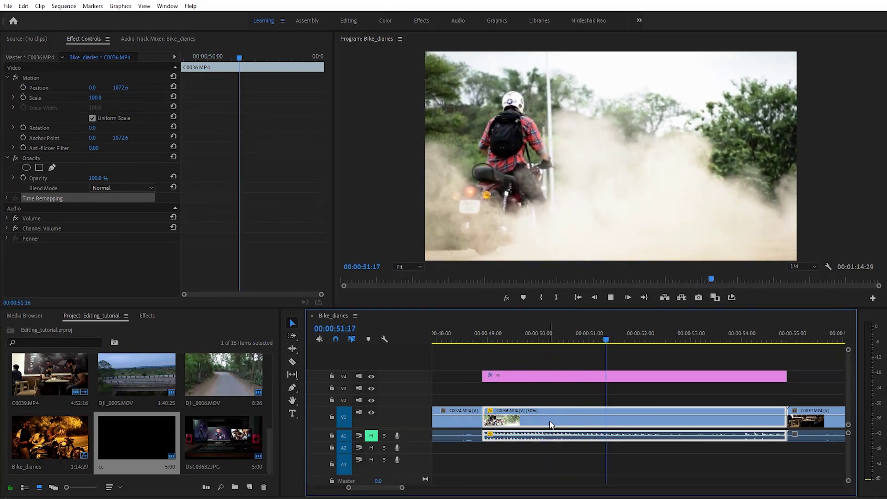
pyautogui.press('space')
pyautogui.click(514, 337)
pyautogui.press('space')
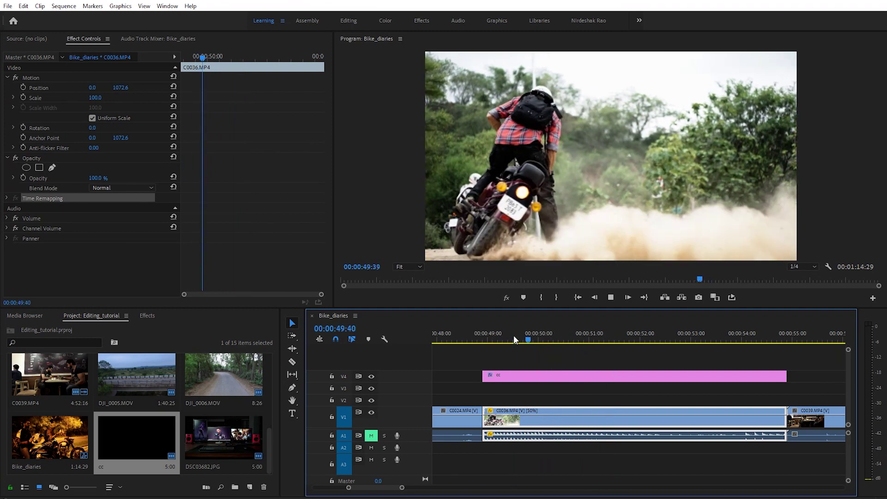
pyautogui.press('space')
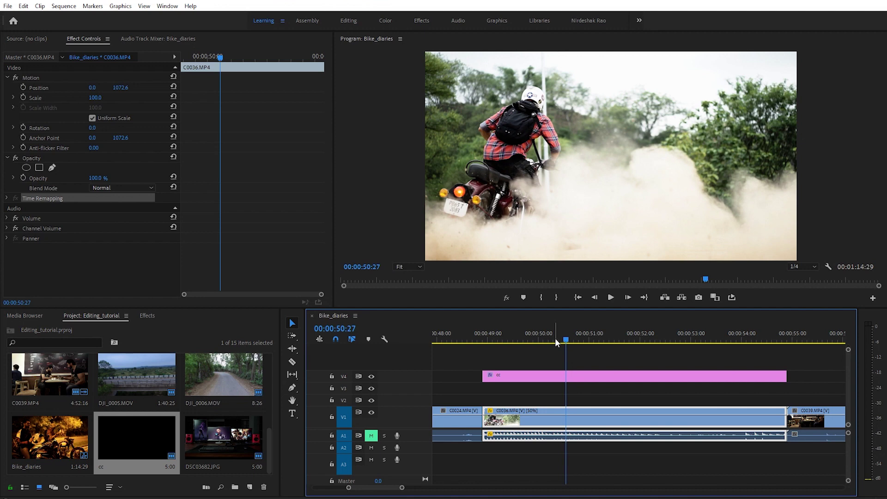
# Set the speed of C0036.MP4 to 10% and play it back from 00:00:49:21
pyautogui.click(510, 336)
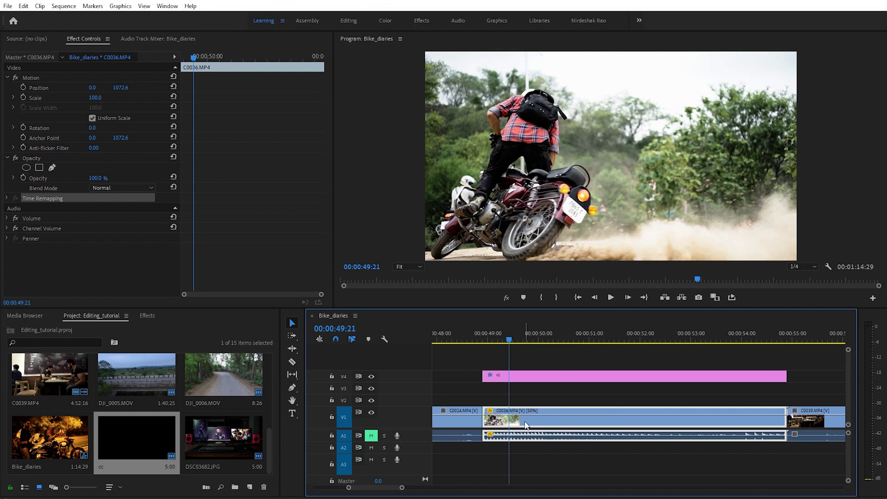
pyautogui.moveTo(526, 424)
pyautogui.rightClick(526, 423)
pyautogui.click(564, 296)
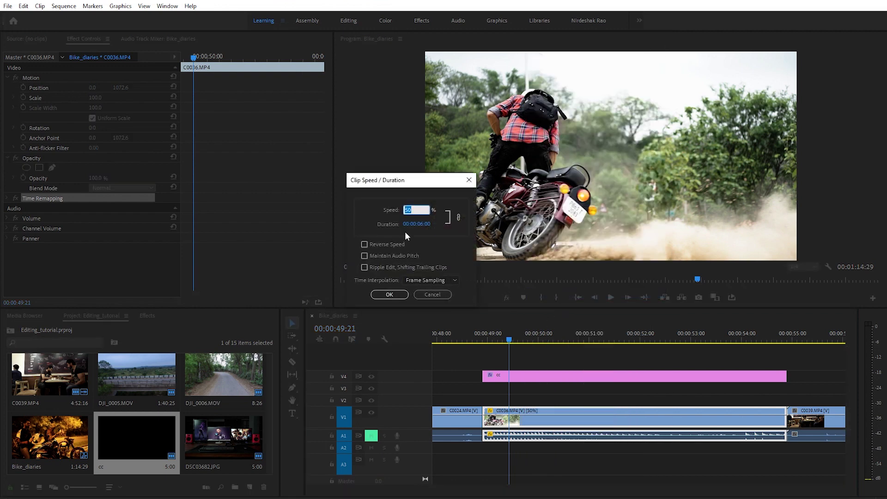
pyautogui.write('10')
pyautogui.press('Return')
pyautogui.press('space')
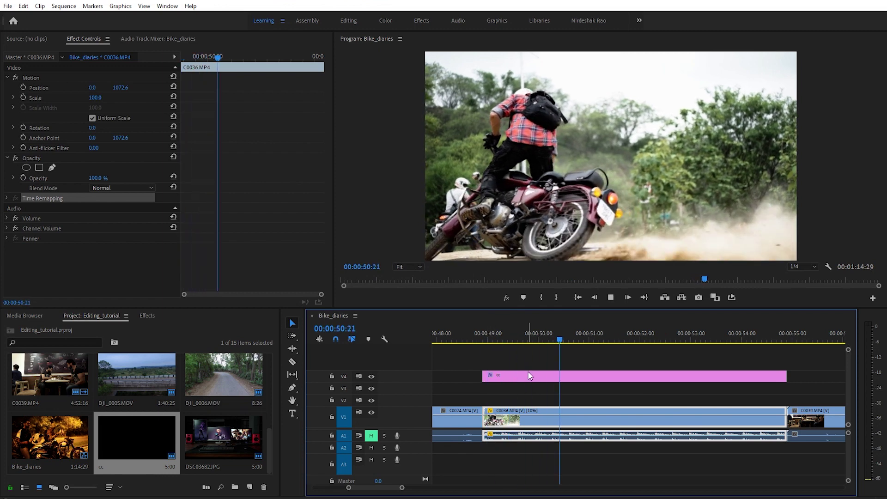
pyautogui.press('space')
# Change the speed of C0036.MP4 to 25%, keeping Frame Sampling as the time interpolation
pyautogui.rightClick(530, 416)
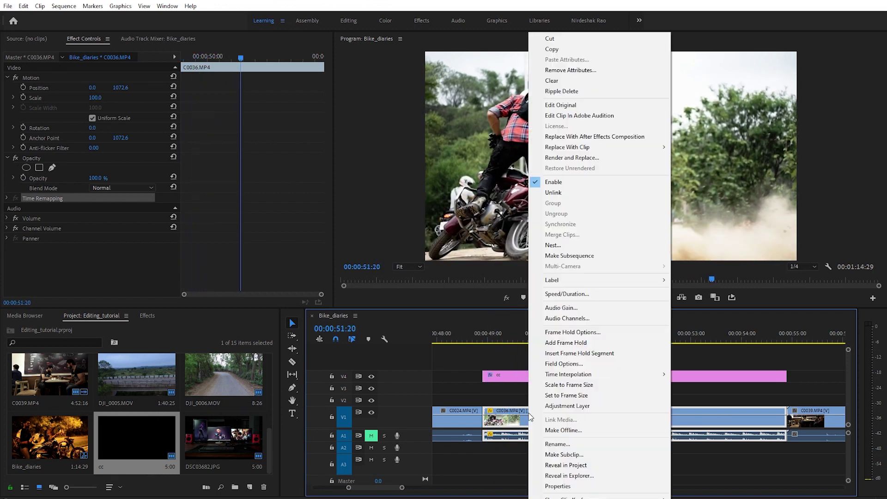
pyautogui.click(573, 296)
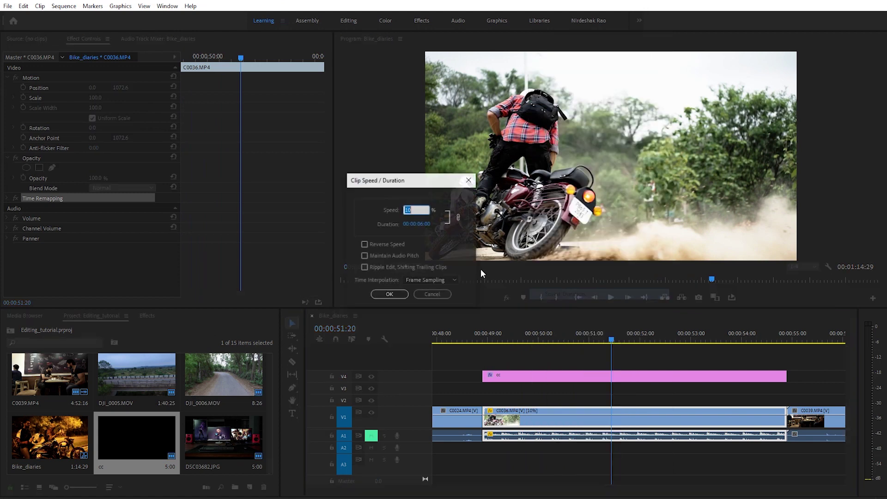
pyautogui.write('25')
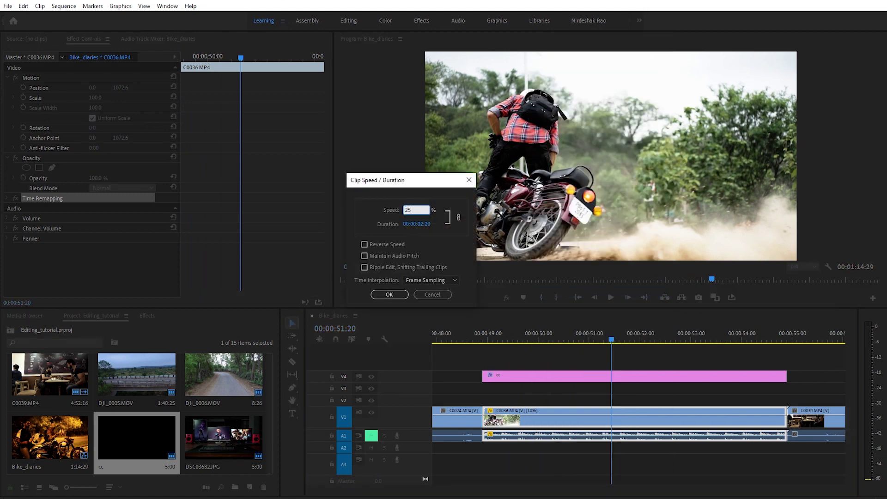
pyautogui.press('Return')
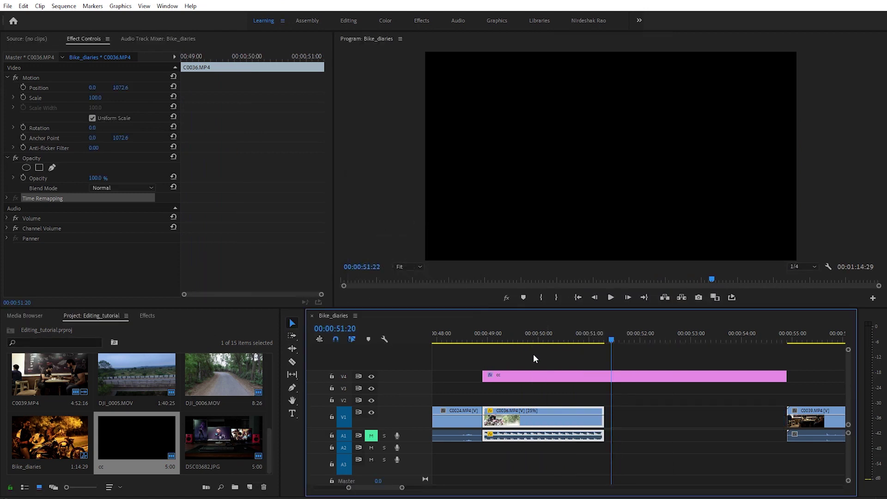
# Play the slowed clip from near its start, and undo the last two speed changes
pyautogui.click(493, 336)
pyautogui.press('space')
pyautogui.click(491, 335)
pyautogui.press('space')
pyautogui.press('space')
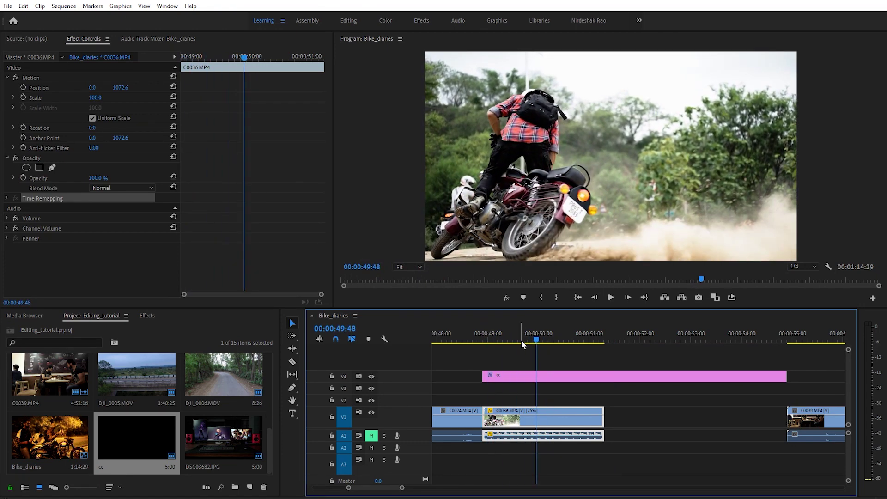
pyautogui.hotkey('ctrl', 'z')
pyautogui.hotkey('ctrl', 'z')
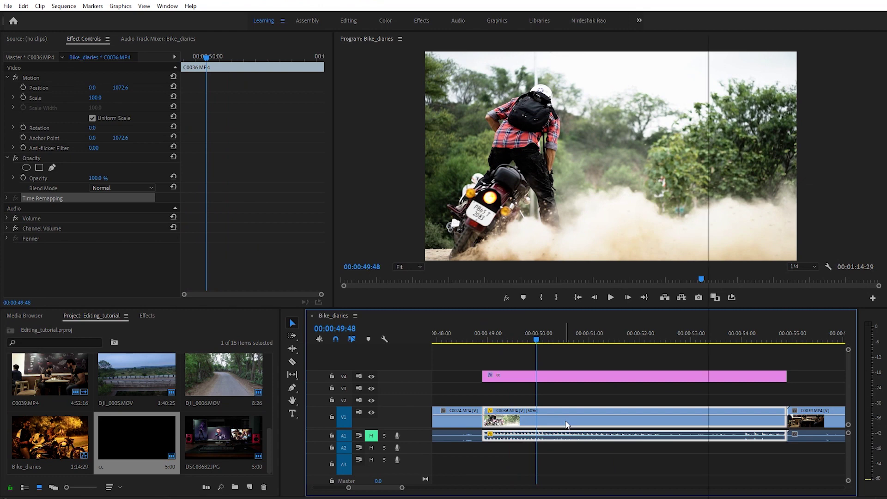
# Set the speed of C0036.MP4 to 25% with Optical Flow as the time interpolation
pyautogui.rightClick(567, 421)
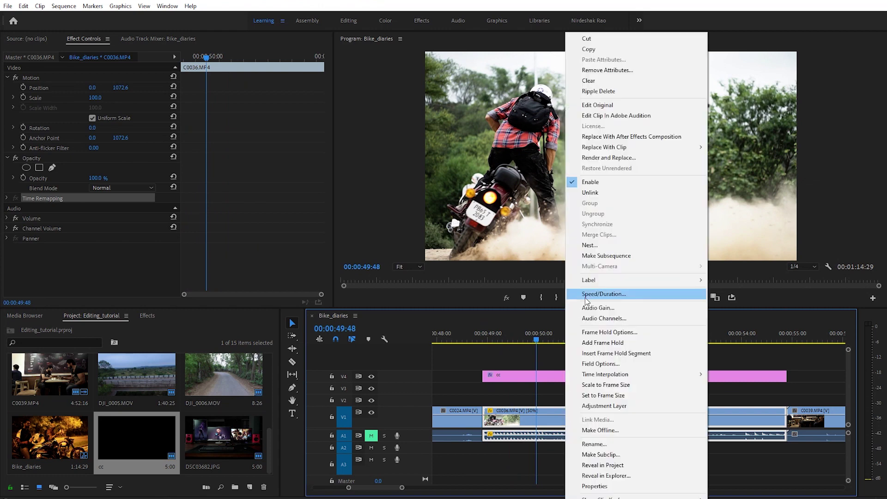
pyautogui.click(603, 294)
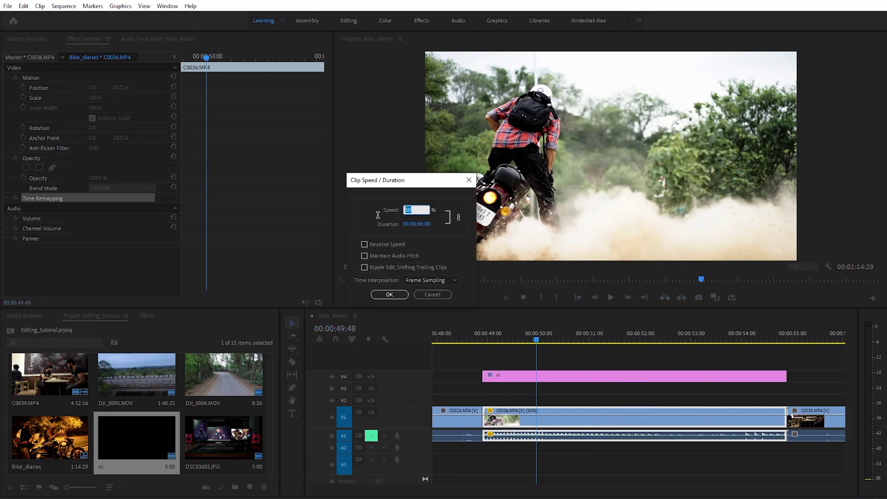
pyautogui.write('25')
pyautogui.click(468, 282)
pyautogui.click(452, 280)
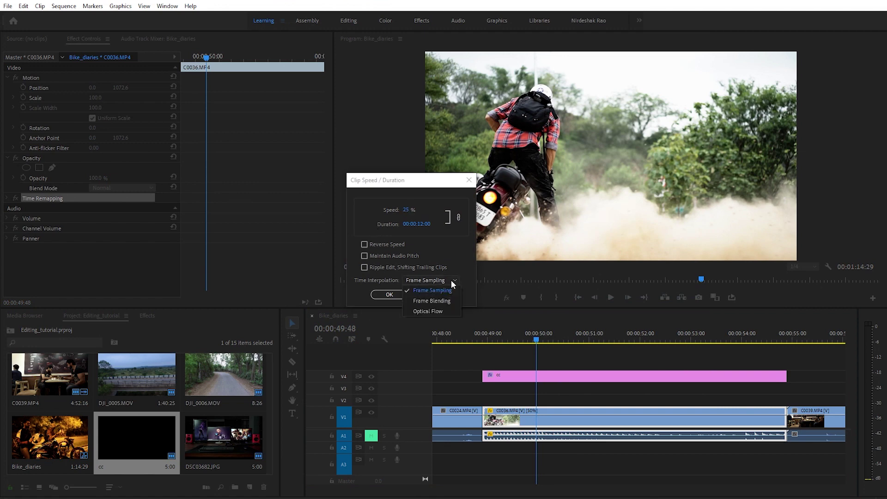
pyautogui.click(435, 312)
pyautogui.click(391, 295)
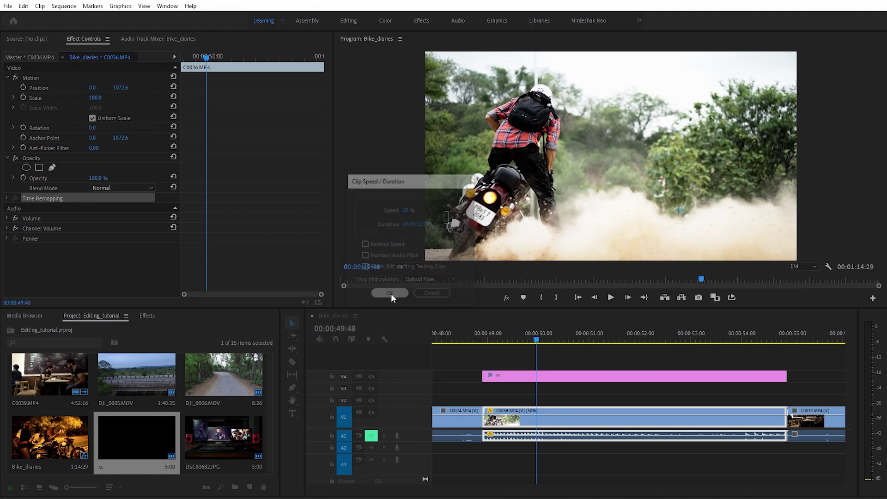
# Preview the slowed clip on V1 and move the playhead to 00:00:49:35
pyautogui.click(564, 390)
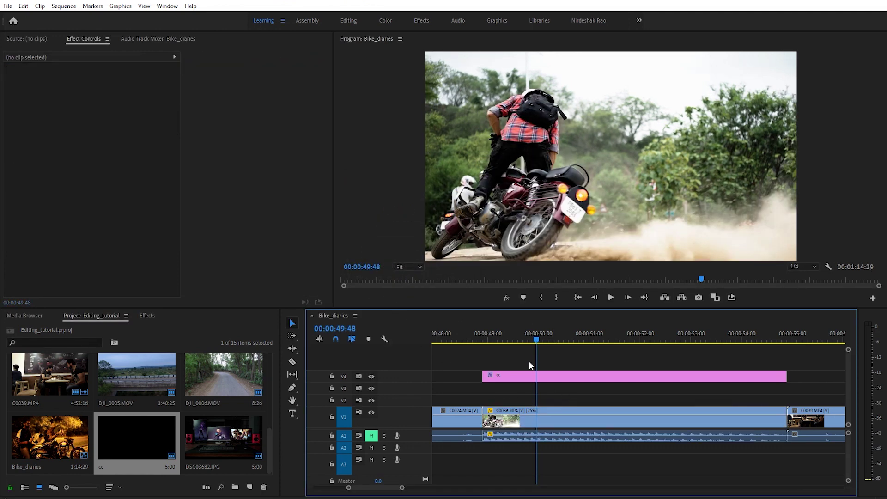
pyautogui.press('space')
pyautogui.moveTo(529, 331); pyautogui.dragTo(522, 333)
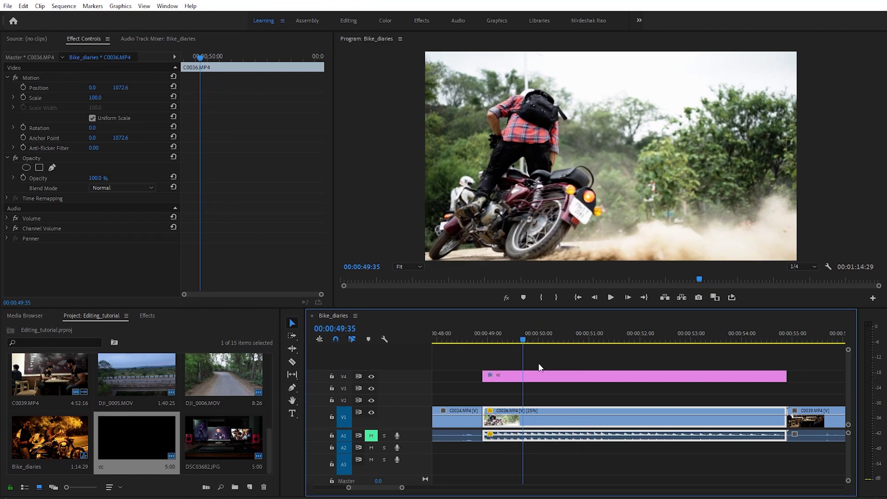
# Mark in and out points around the C0036.MP4 clip on V1, and check both ends of the marked range
pyautogui.click(561, 395)
pyautogui.click(547, 421)
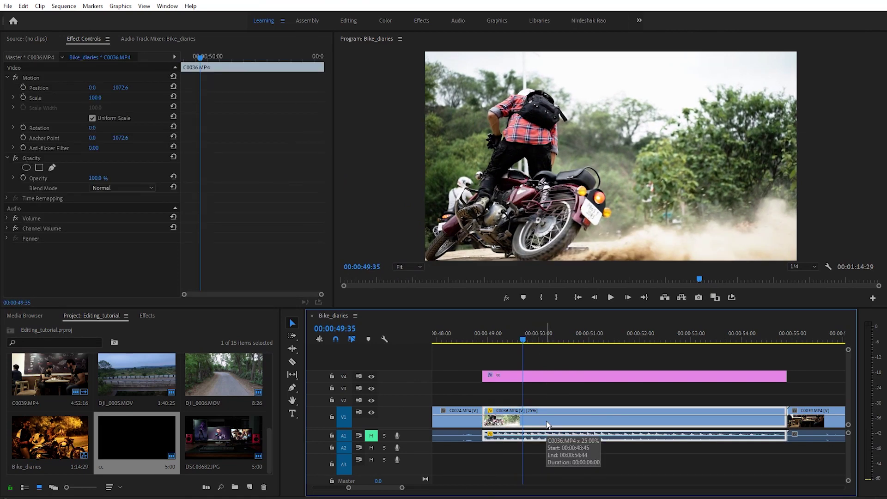
pyautogui.press('x')
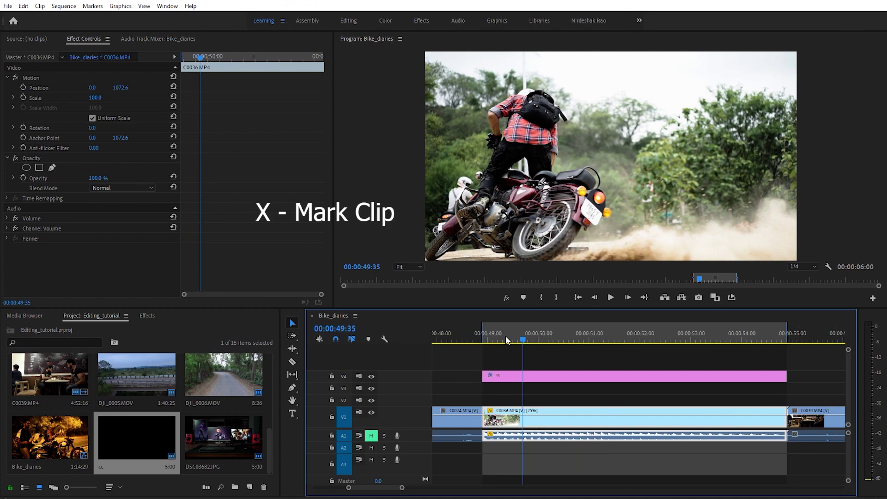
pyautogui.click(483, 334)
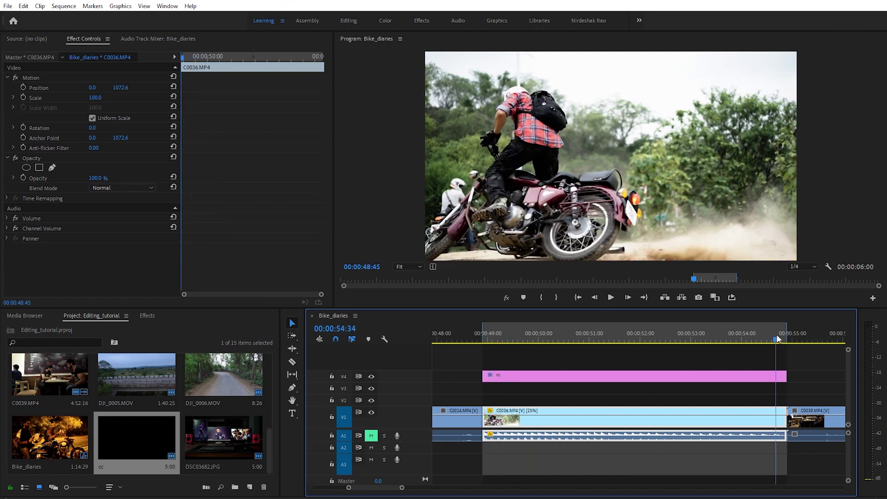
pyautogui.click(786, 339)
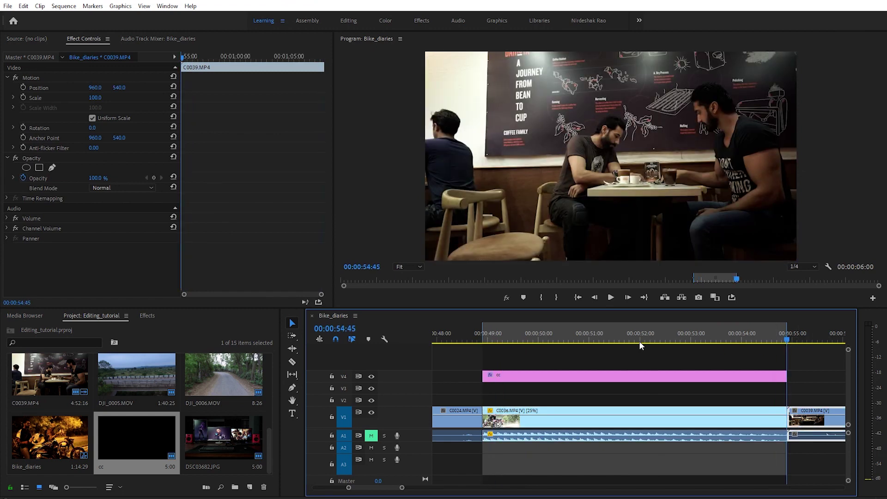
# Move the playhead to 00:00:51:14 and render the sequence from the in point to the out point
pyautogui.click(604, 340)
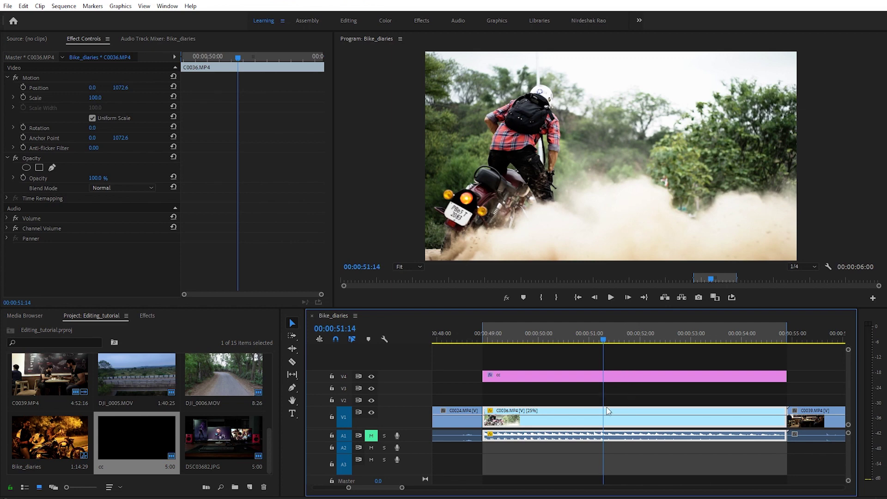
pyautogui.click(70, 7)
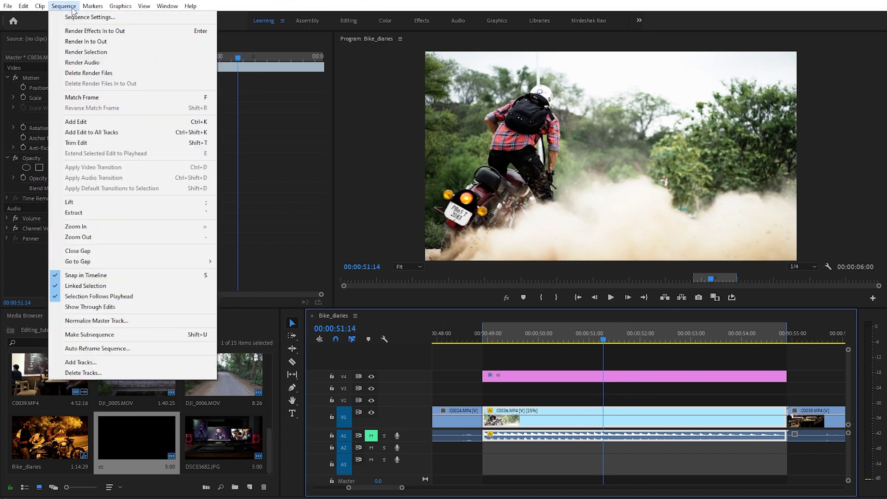
pyautogui.click(79, 41)
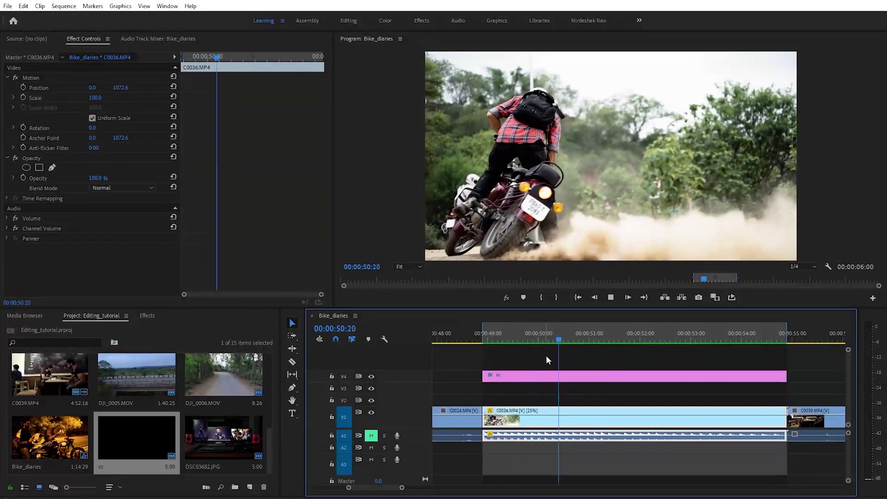
# Play the rendered C0036.MP4 clip several times from near its start to check how smoothly it runs
pyautogui.click(495, 328)
pyautogui.press('space')
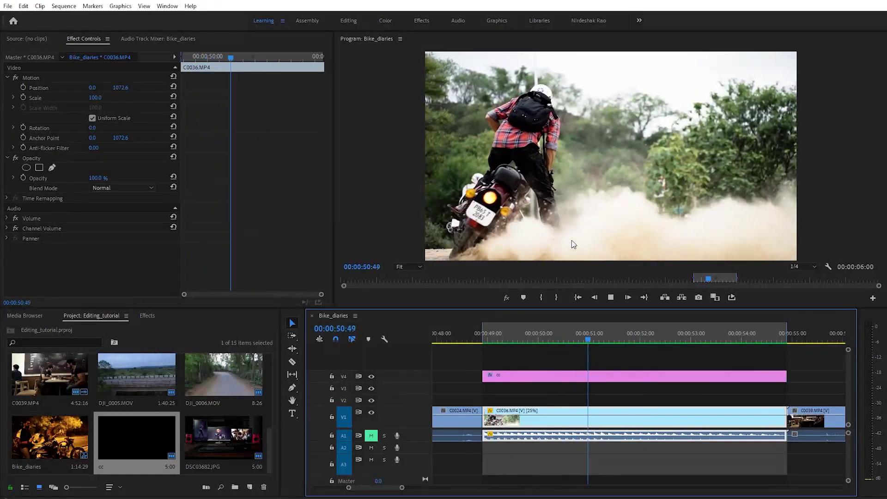
pyautogui.press('space')
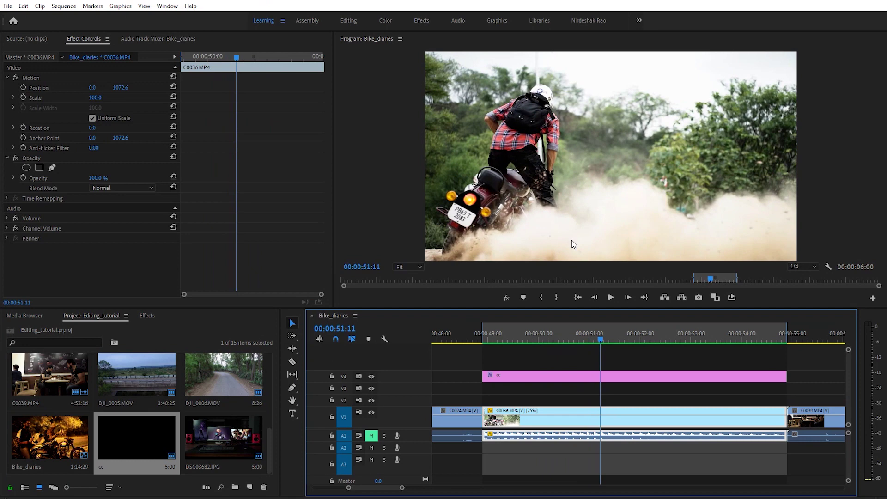
pyautogui.click(507, 329)
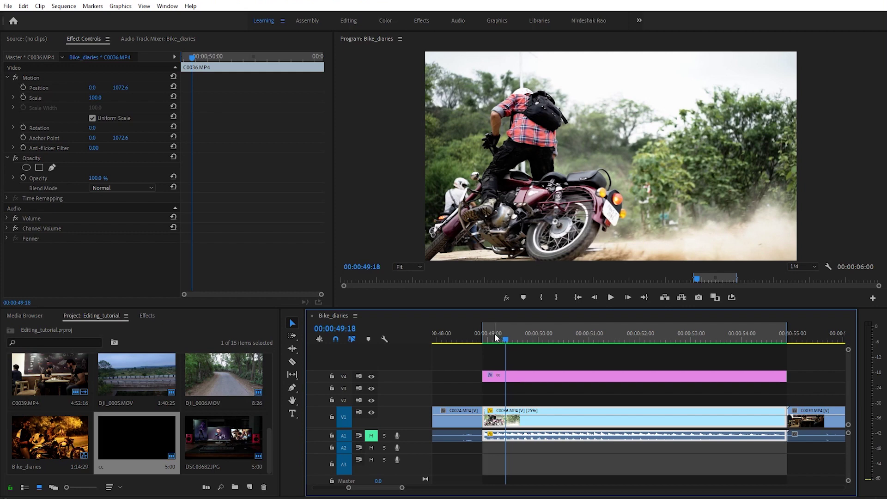
pyautogui.click(494, 333)
pyautogui.press('space')
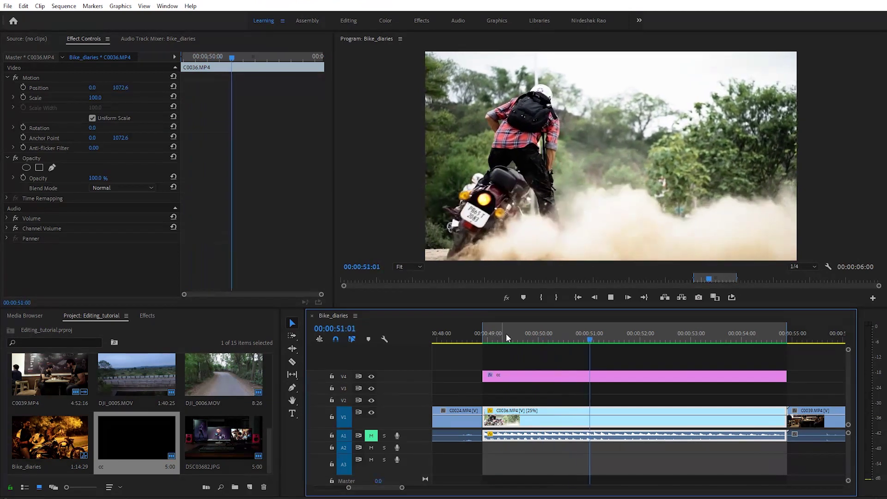
pyautogui.press('space')
# Replay the rendered clip from 00:00:50:00 and look over the sequence render commands
pyautogui.moveTo(596, 340); pyautogui.dragTo(540, 345)
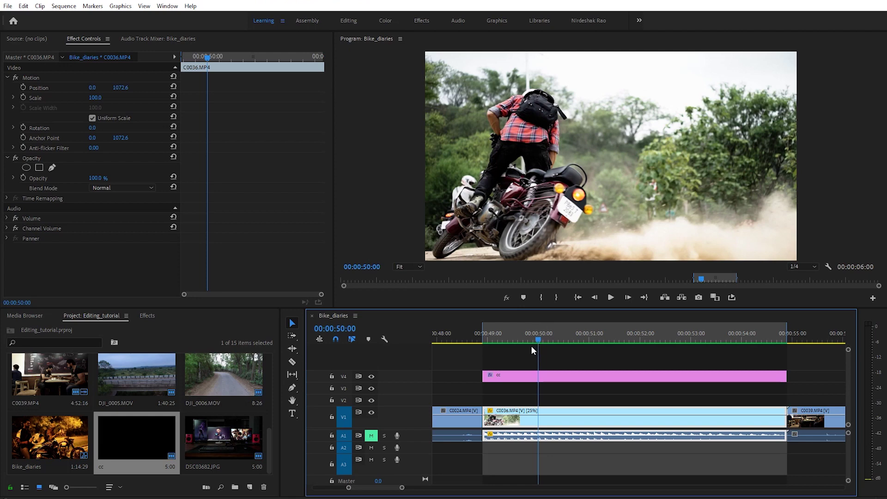
pyautogui.press('space')
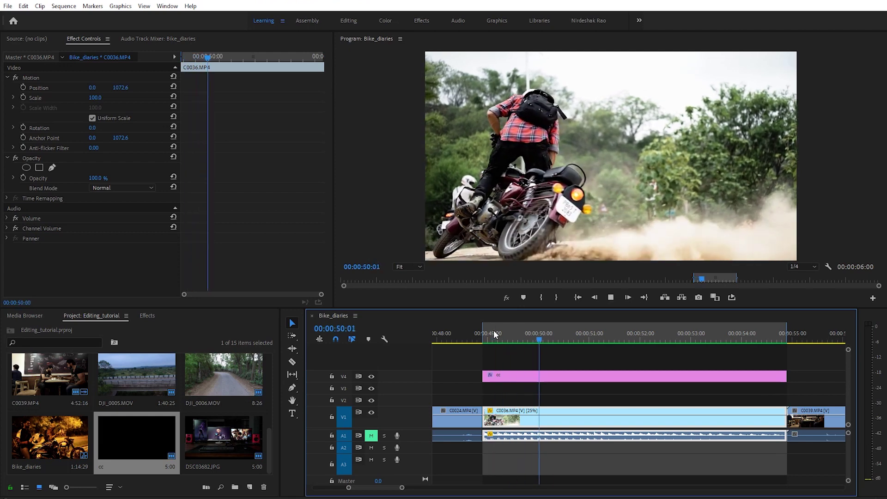
pyautogui.press('space')
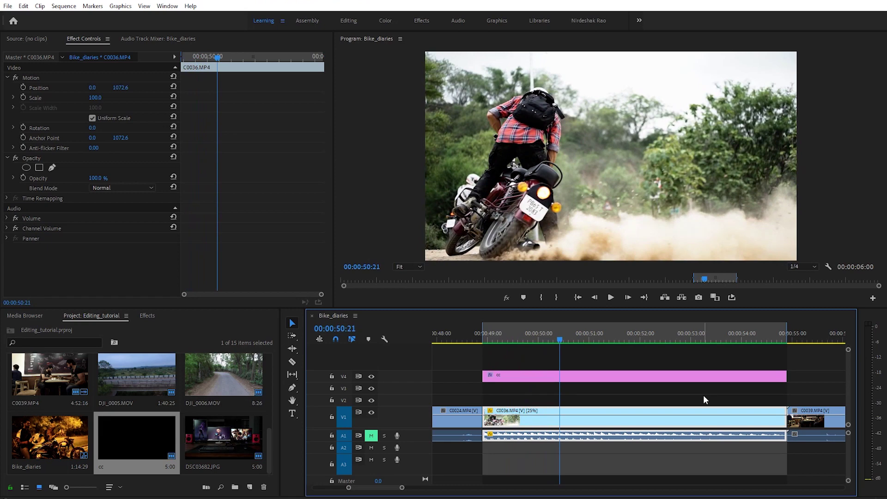
pyautogui.click(64, 6)
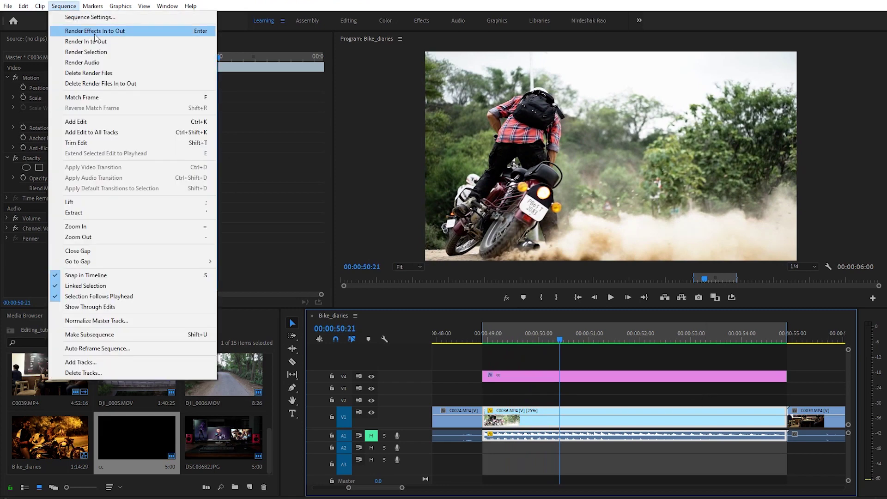
pyautogui.click(522, 345)
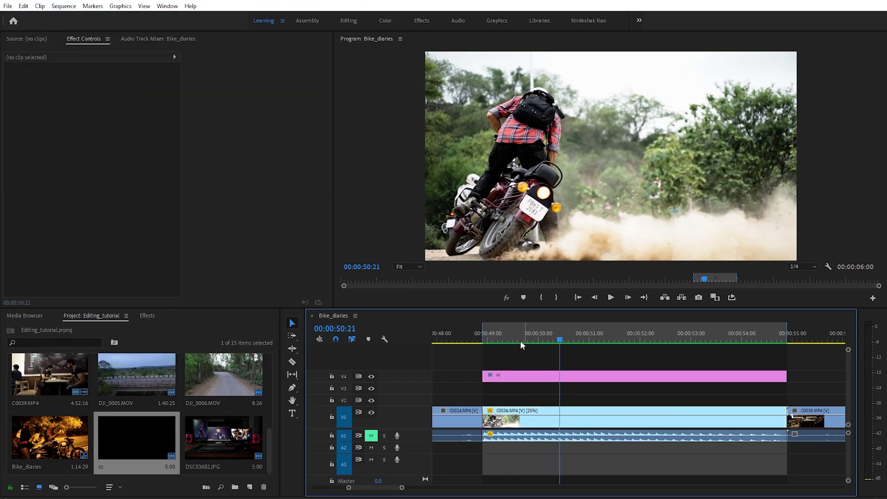
# Replay the slow-motion clip from 00:00:49:23 and return the playhead to 00:00:49:04
pyautogui.click(511, 339)
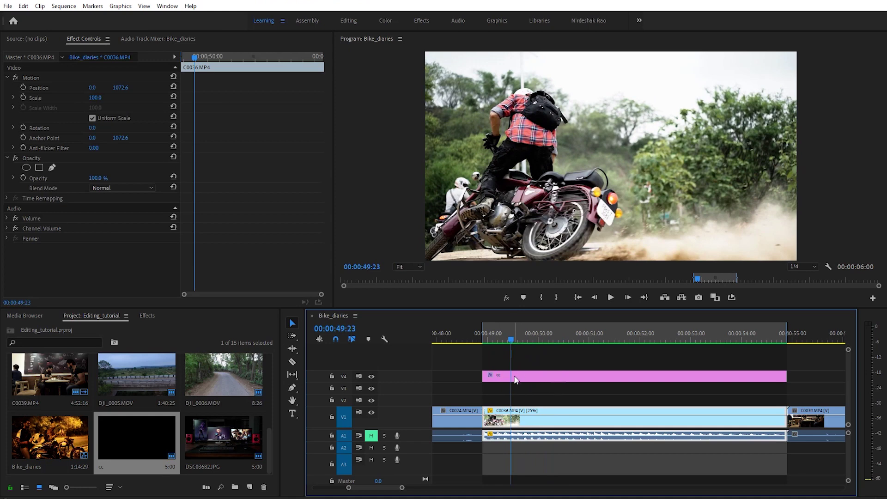
pyautogui.press('space')
pyautogui.press('space')
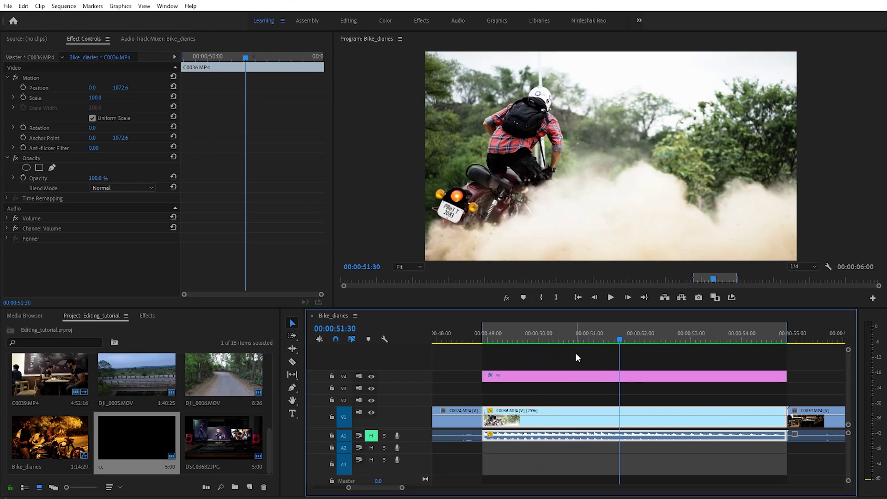
pyautogui.moveTo(523, 341); pyautogui.dragTo(531, 340)
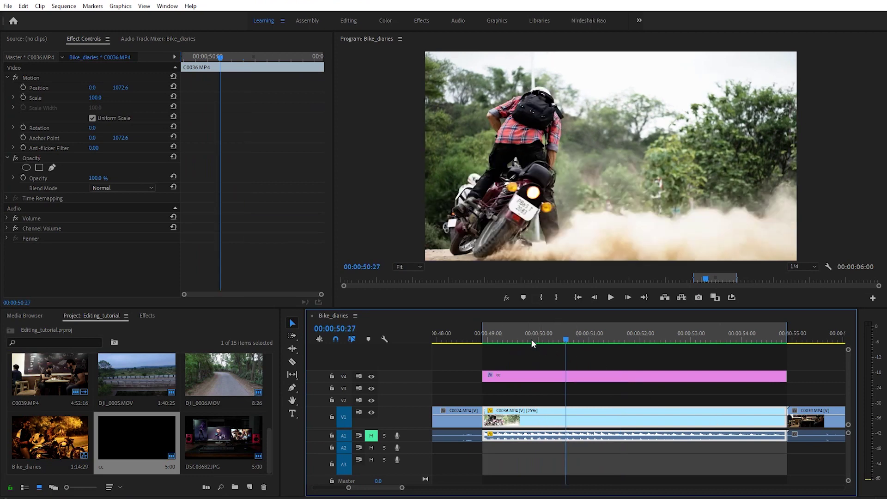
pyautogui.click(493, 340)
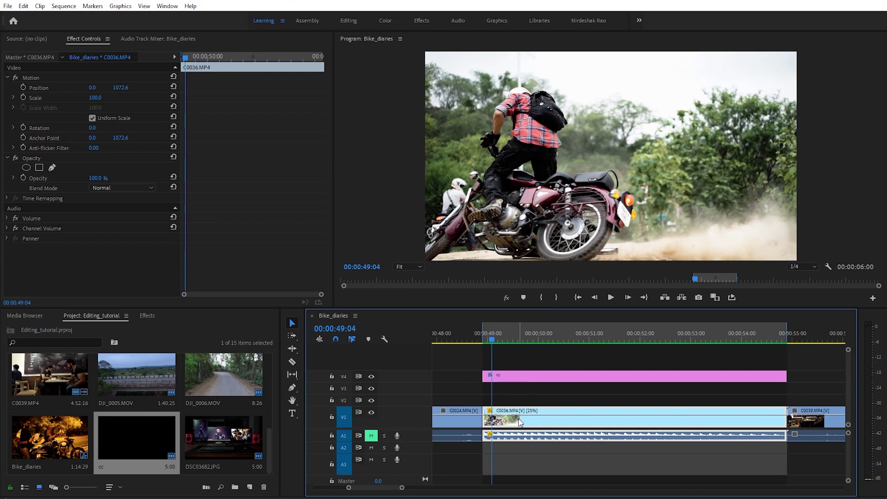
# Clear the sequence's in and out points and undo the latest speed changes to C0036.MP4
pyautogui.hotkey('ctrl', 'shift', 'x')
pyautogui.hotkey('ctrl', 'z')
pyautogui.hotkey('ctrl', 'z')
pyautogui.hotkey('ctrl', 'z')
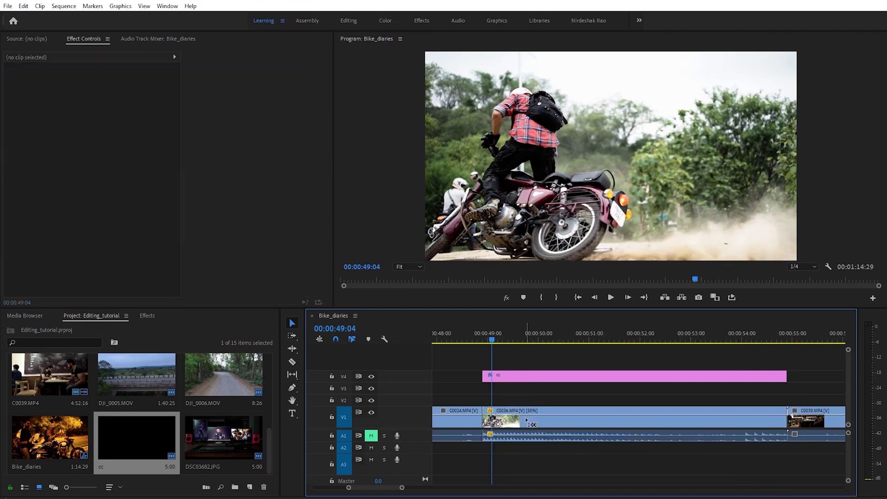
# Check the speed and duration settings of C0036.MP4 without changing them, and preview the clip
pyautogui.rightClick(526, 422)
pyautogui.click(559, 295)
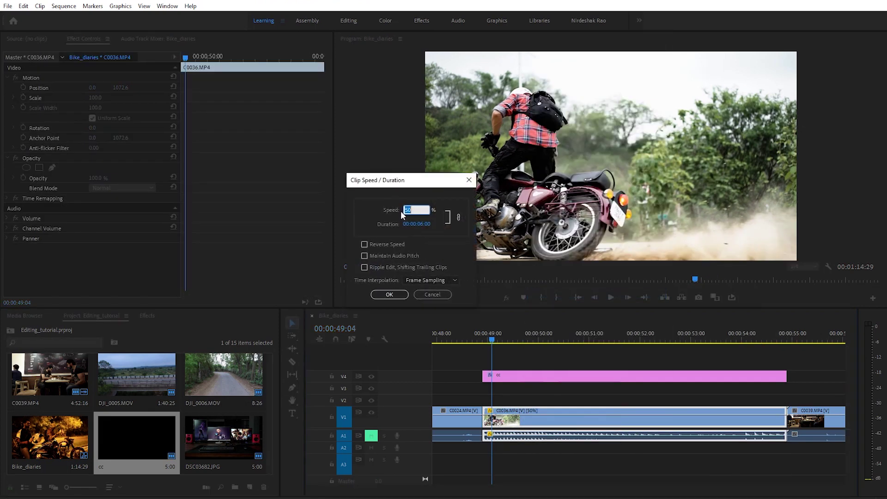
pyautogui.click(413, 296)
pyautogui.click(548, 395)
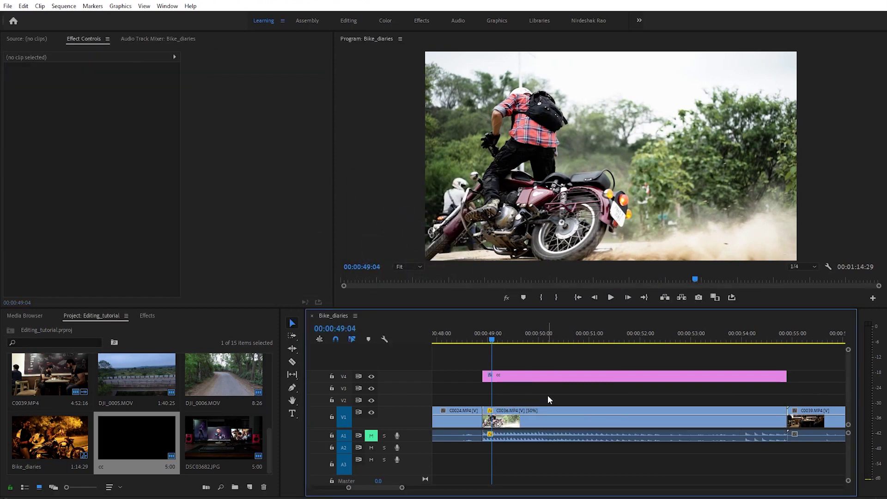
pyautogui.press('space')
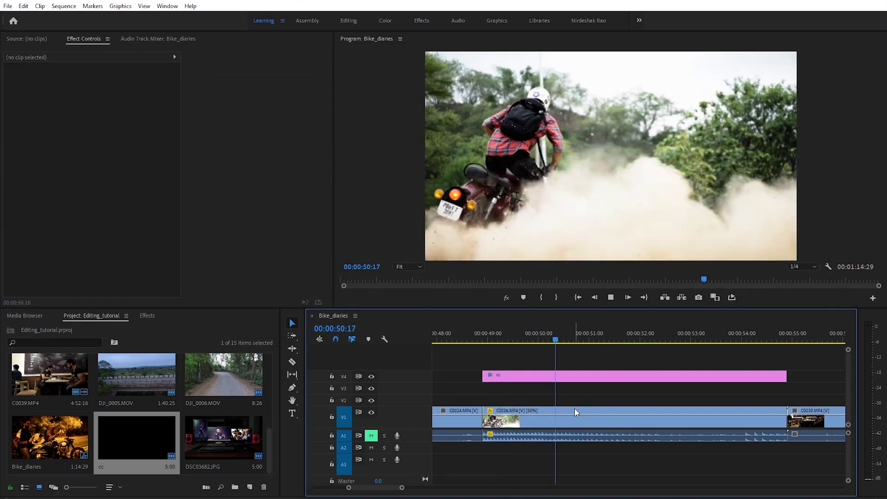
pyautogui.click(575, 409)
# Cut the C0036.MP4 clip on V1 at 00:00:49:14 with the Razor tool
pyautogui.click(487, 329)
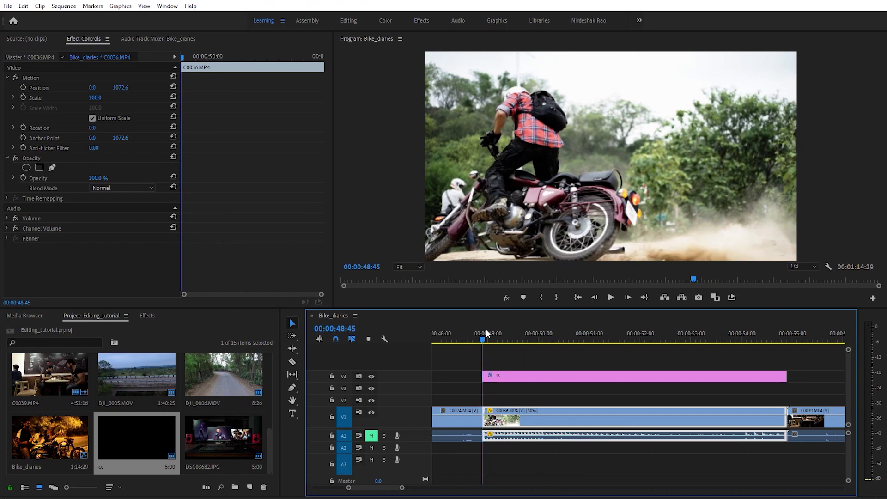
pyautogui.moveTo(482, 342); pyautogui.dragTo(499, 352)
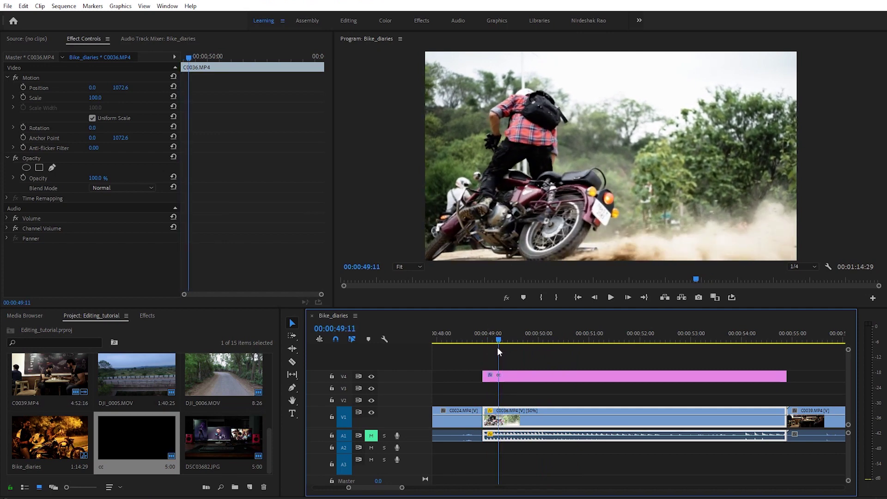
pyautogui.moveTo(499, 341); pyautogui.dragTo(503, 369)
pyautogui.press('c')
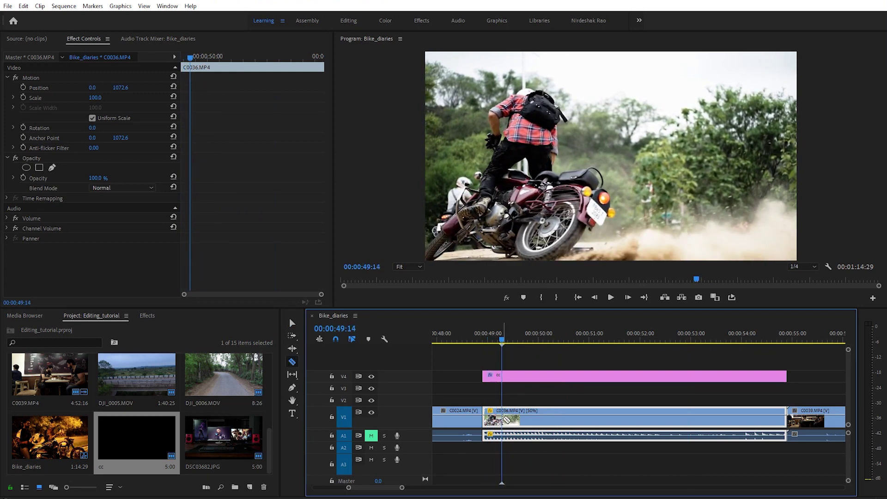
pyautogui.click(502, 418)
pyautogui.press('v')
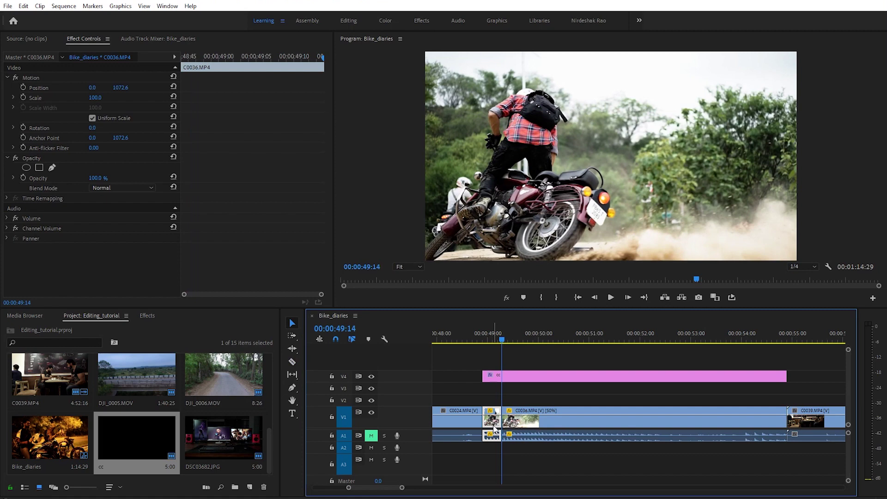
# Set the speed of the first C0036.MP4 segment to 150% and move the remaining segment back to close the gap
pyautogui.rightClick(494, 424)
pyautogui.click(549, 295)
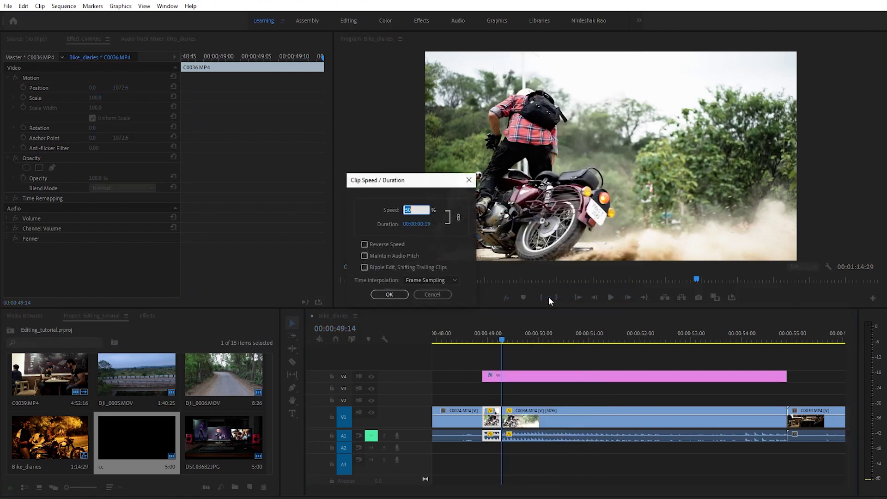
pyautogui.write('200')
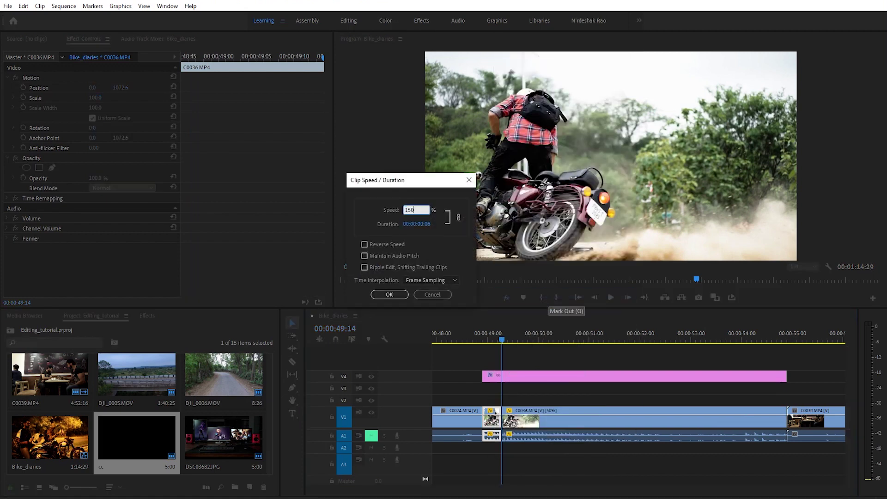
pyautogui.press('Return')
pyautogui.moveTo(559, 421); pyautogui.dragTo(531, 422)
# Preview the sped-up start, and cut the remaining C0036.MP4 segment at 00:00:49:26 and 00:00:50:04
pyautogui.click(484, 335)
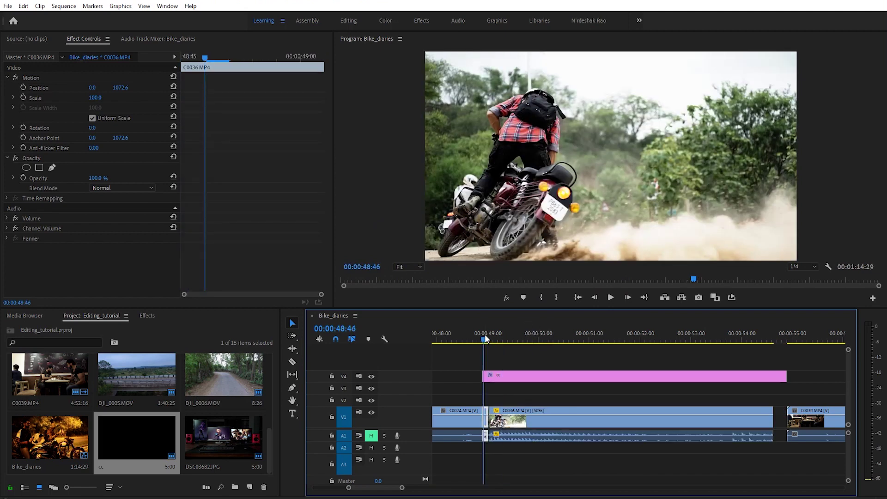
pyautogui.press('space')
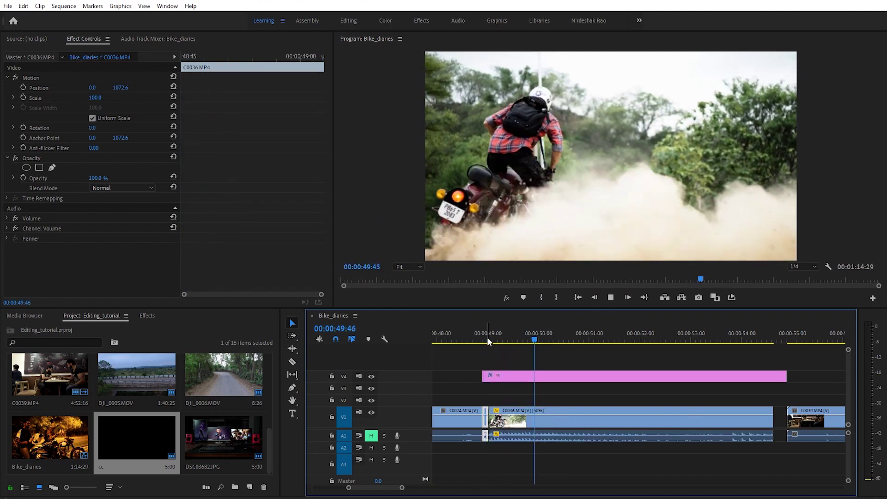
pyautogui.moveTo(500, 339)
pyautogui.mouseDown()
pyautogui.moveTo(529, 344)
pyautogui.moveTo(514, 340)
pyautogui.mouseUp()
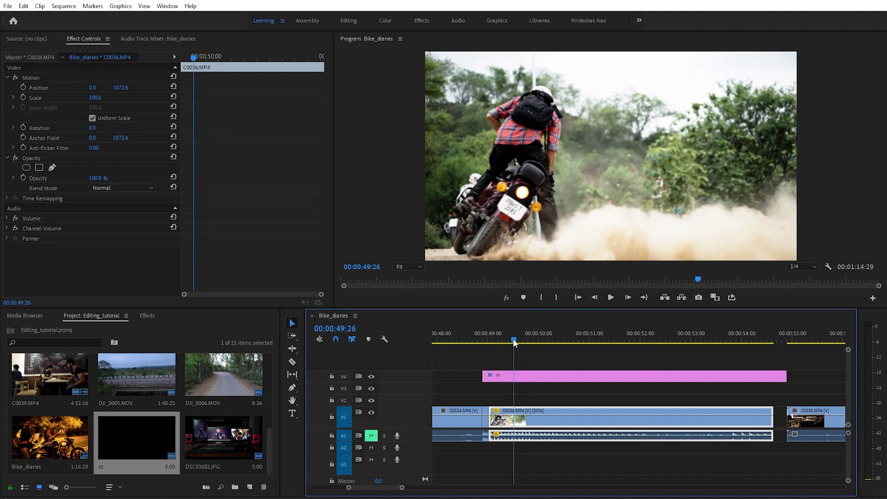
pyautogui.press('c')
pyautogui.click(515, 416)
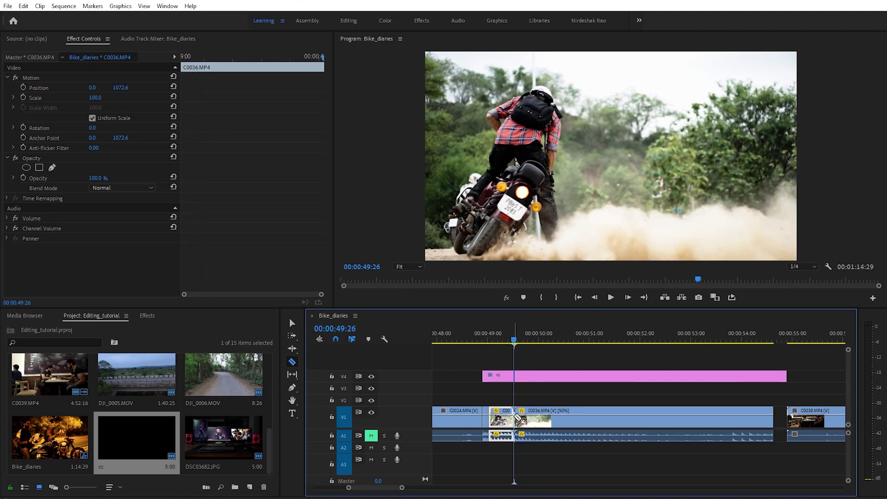
pyautogui.moveTo(518, 342); pyautogui.dragTo(544, 350)
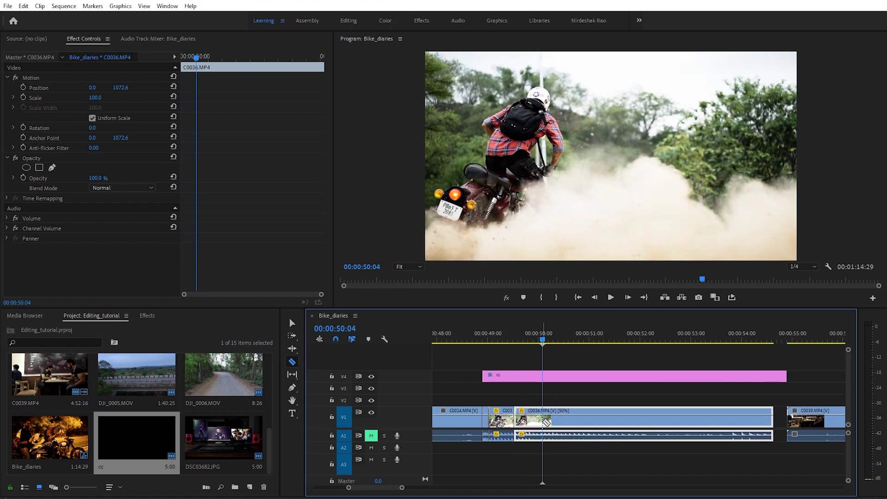
pyautogui.click(543, 419)
pyautogui.press('v')
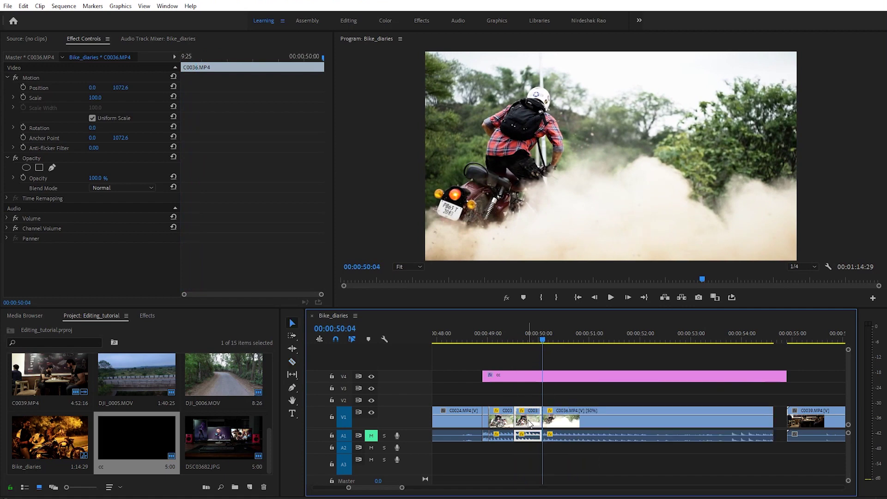
# Set the speed of the segment between the two new cuts to 150% and move the last segment against it
pyautogui.rightClick(530, 423)
pyautogui.click(568, 298)
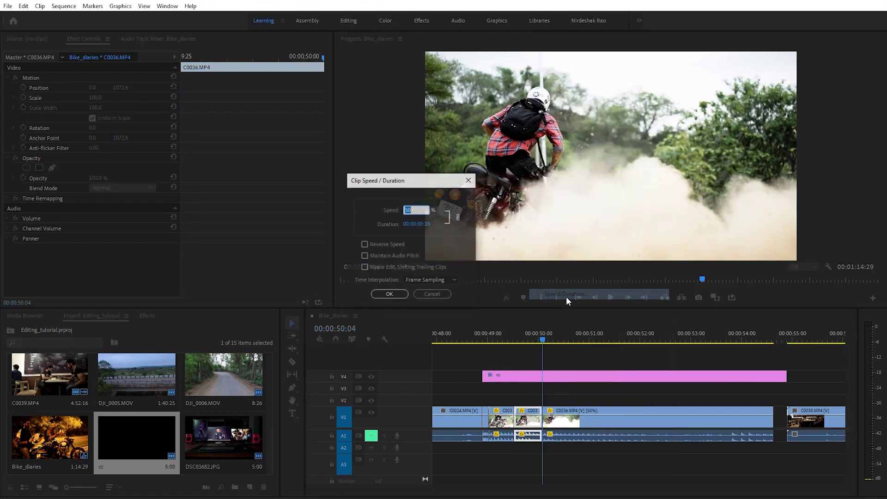
pyautogui.write('150')
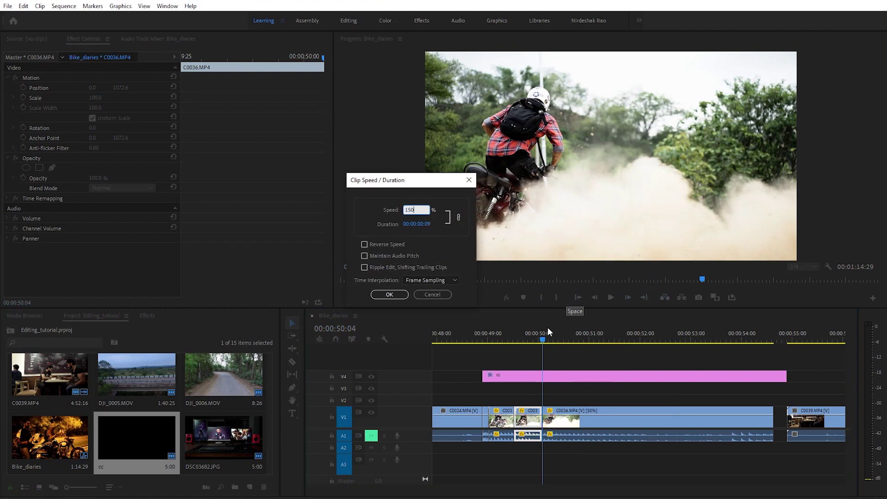
pyautogui.press('Return')
pyautogui.click(575, 425)
pyautogui.moveTo(574, 424); pyautogui.dragTo(555, 424)
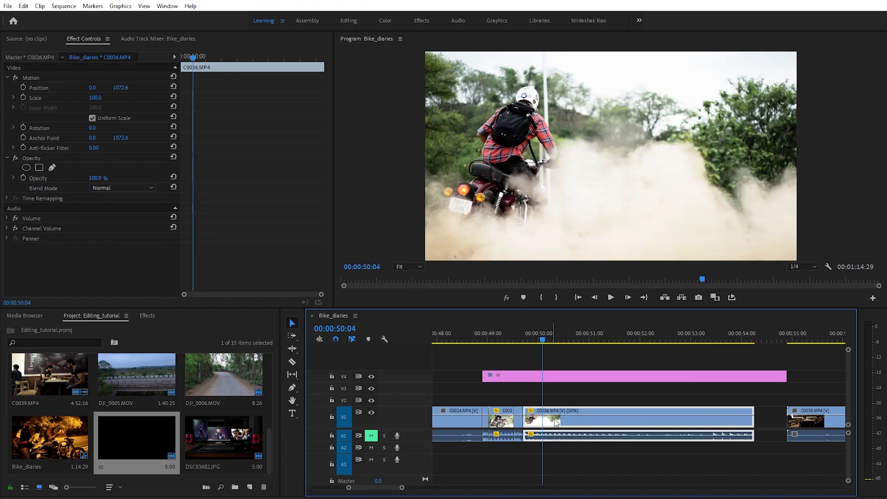
# Play the C0036.MP4 segments from 00:00:48:47 to check the alternating fast and slow speeds
pyautogui.click(486, 333)
pyautogui.click(485, 333)
pyautogui.moveTo(486, 419); pyautogui.dragTo(519, 420)
pyautogui.click(544, 423)
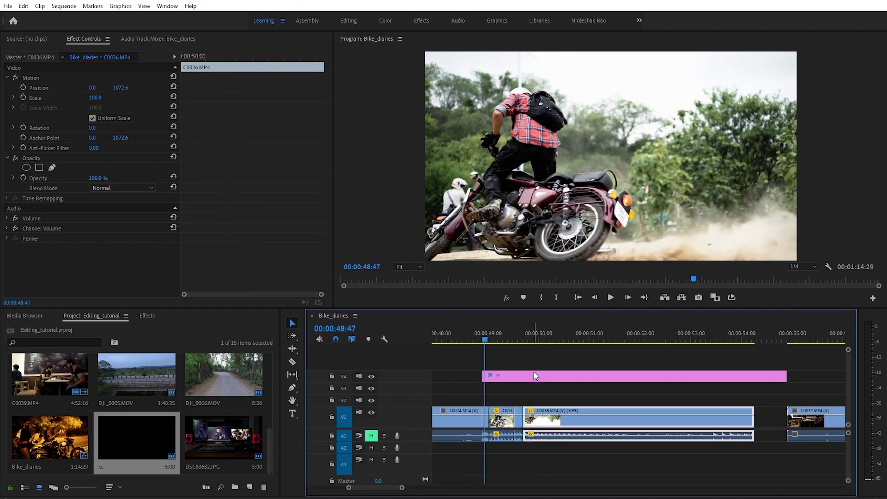
pyautogui.click(534, 369)
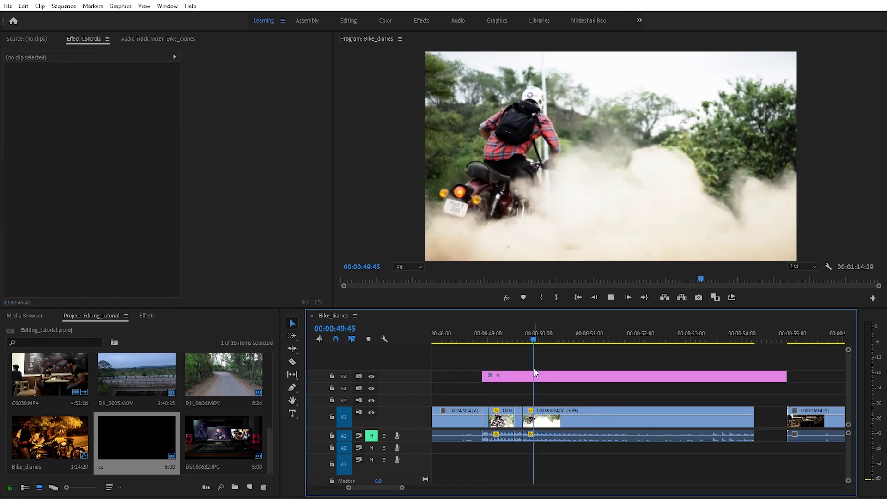
pyautogui.press('space')
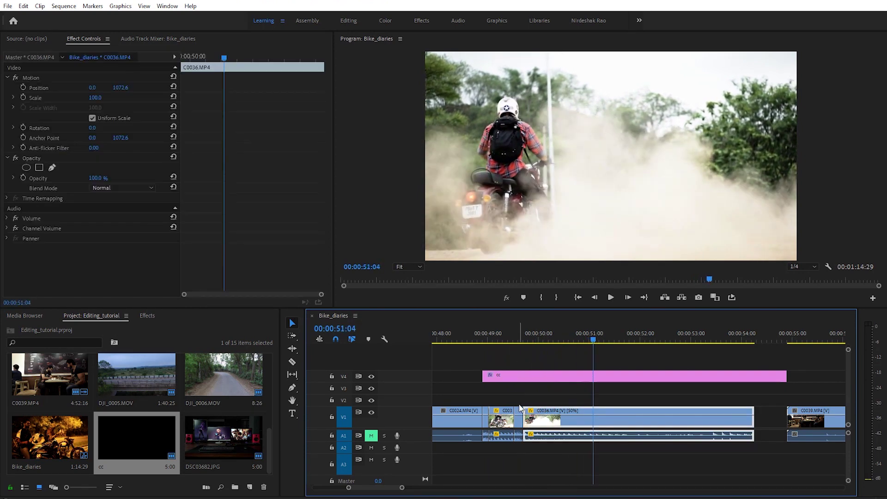
# Examine the frames around the C0036.MP4 cut at 00:00:49:26
pyautogui.click(514, 334)
pyautogui.hotkey('ctrl', 'k')
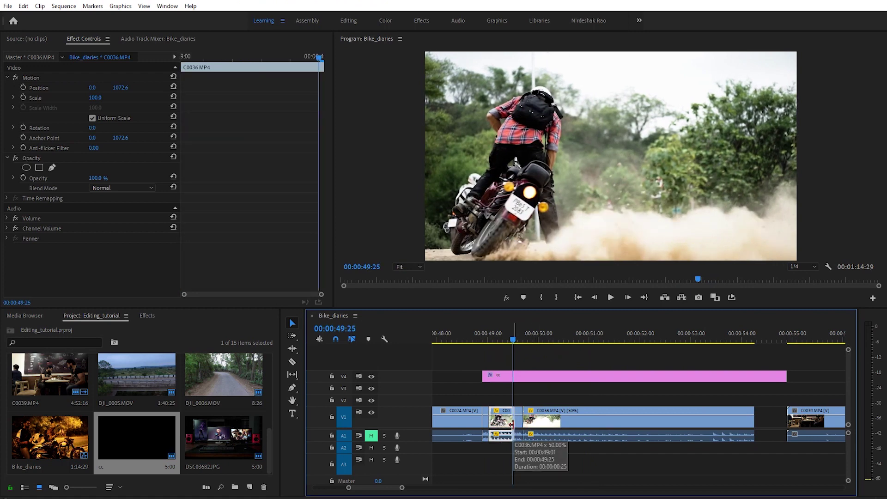
pyautogui.press('Right')
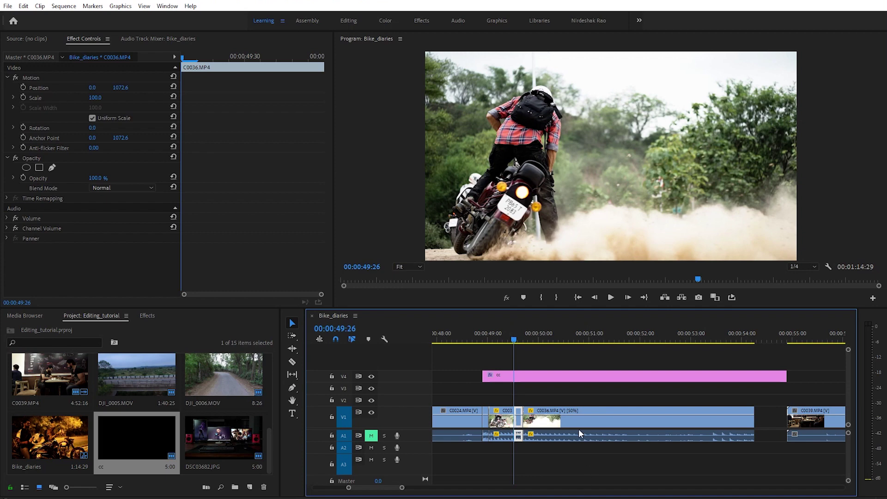
# Undo the cuts and speed changes back to a single C0036.MP4 clip at 50%, and return to 00:00:49:05
pyautogui.hotkey('ctrl', 'z')
pyautogui.hotkey('ctrl', 'z')
pyautogui.hotkey('ctrl', 'z')
pyautogui.hotkey('ctrl', 'z')
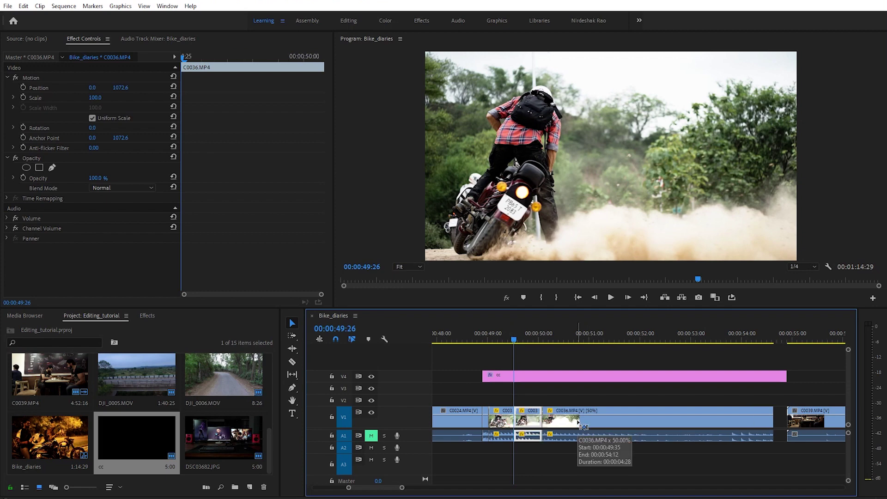
pyautogui.hotkey('ctrl', 'z')
pyautogui.hotkey('ctrl', 'z')
pyautogui.hotkey('ctrl', 'z')
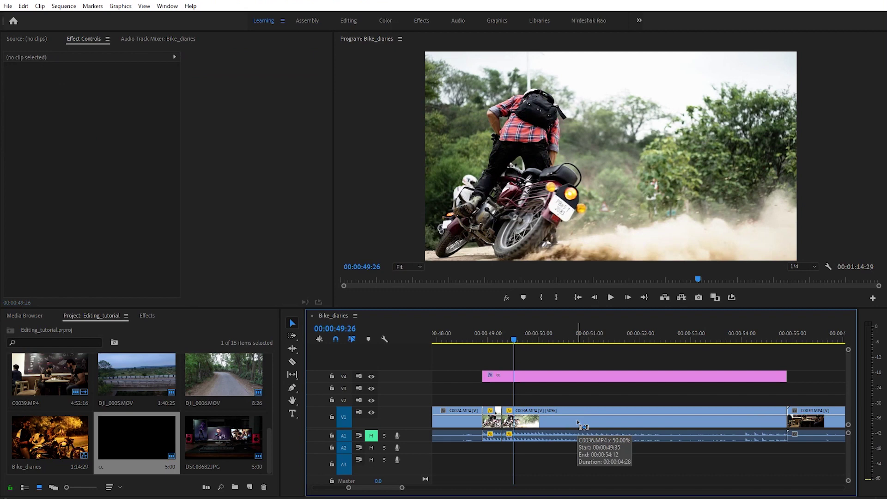
pyautogui.click(524, 424)
pyautogui.press('space')
pyautogui.moveTo(500, 330); pyautogui.dragTo(493, 330)
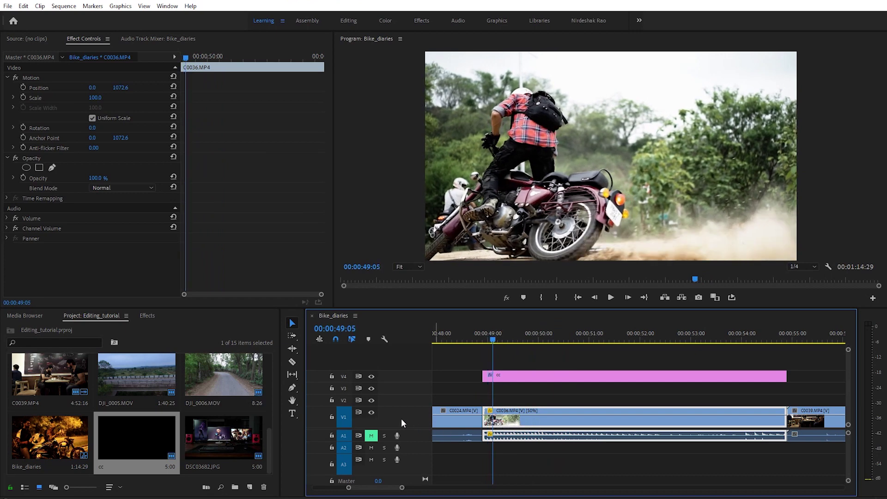
# Lock video track V4 to protect the cc adjustment layer above C0036.MP4, and test that it cannot be moved
pyautogui.scroll(3, 391, 419)
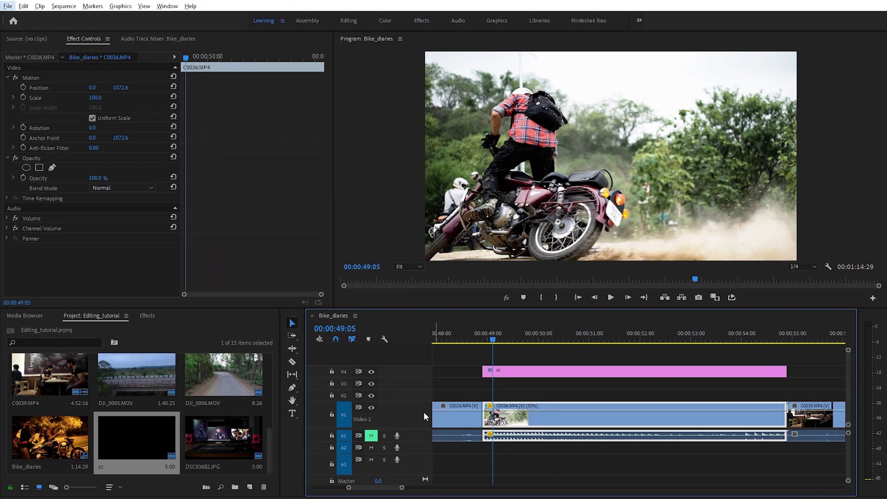
pyautogui.click(529, 387)
pyautogui.click(501, 374)
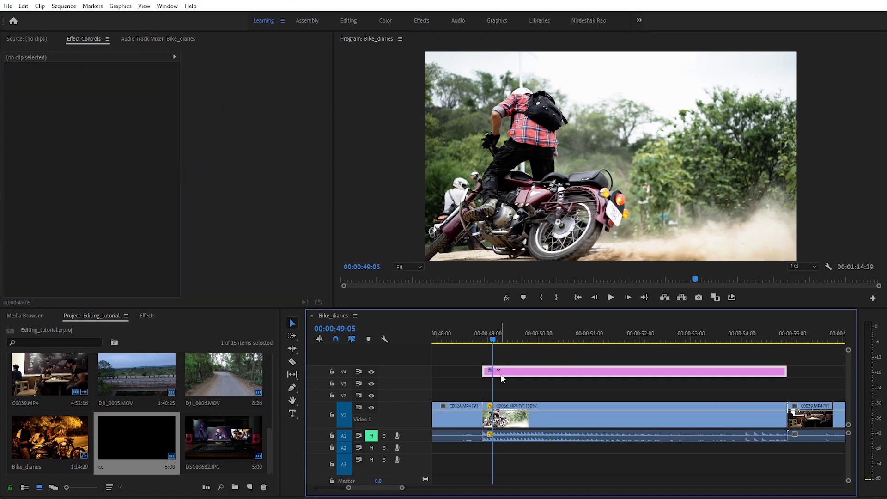
pyautogui.click(536, 384)
pyautogui.click(496, 375)
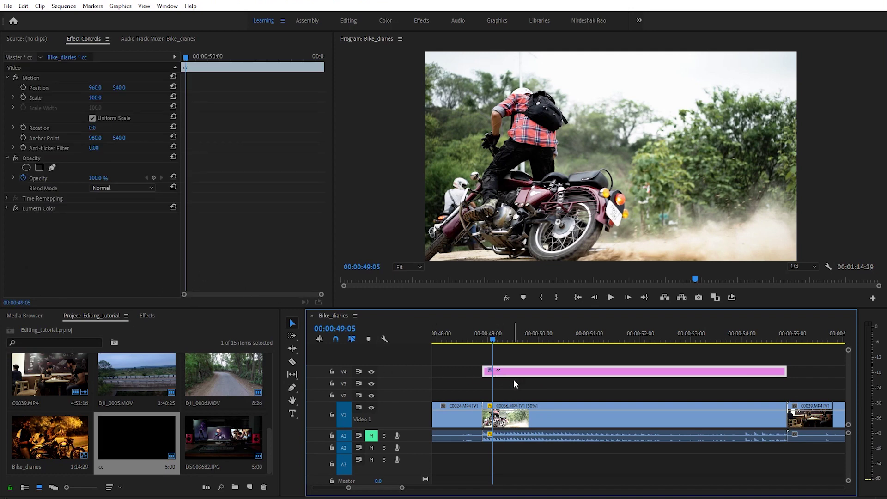
pyautogui.click(518, 420)
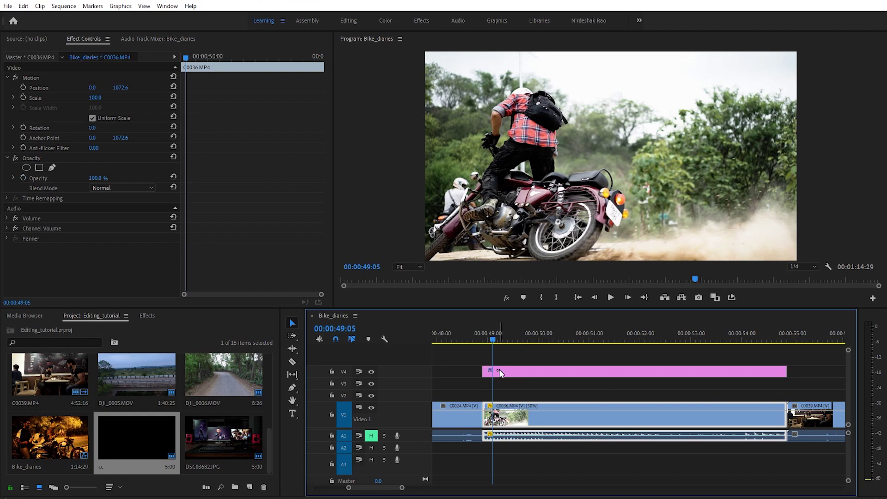
pyautogui.click(332, 373)
pyautogui.moveTo(565, 374)
pyautogui.mouseDown()
pyautogui.moveTo(630, 383)
pyautogui.moveTo(622, 387)
pyautogui.moveTo(578, 363)
pyautogui.mouseUp()
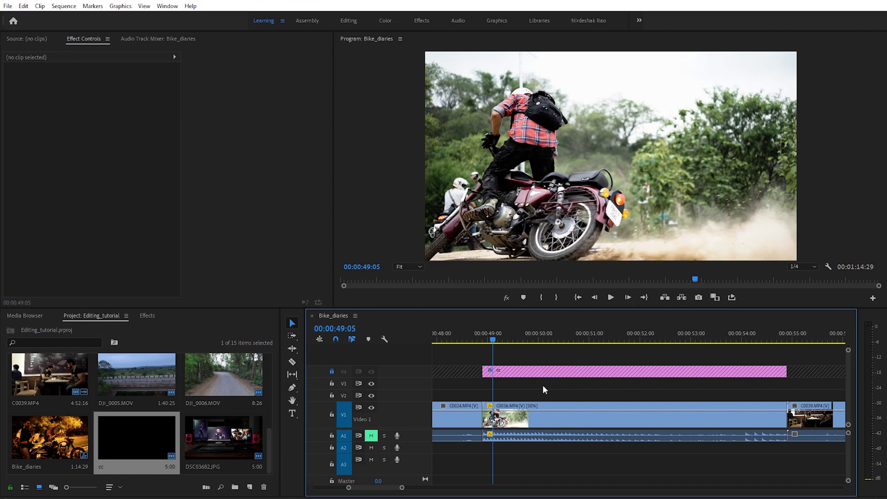
pyautogui.moveTo(538, 363); pyautogui.dragTo(539, 369)
# Enlarge video track V1 until its clips fill most of the video area of the timeline
pyautogui.moveTo(399, 403); pyautogui.dragTo(399, 384)
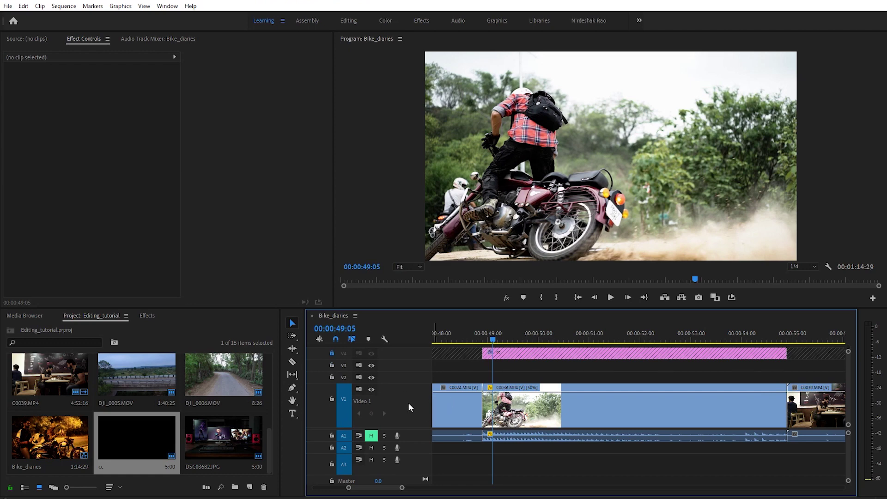
pyautogui.scroll(2, 402, 400)
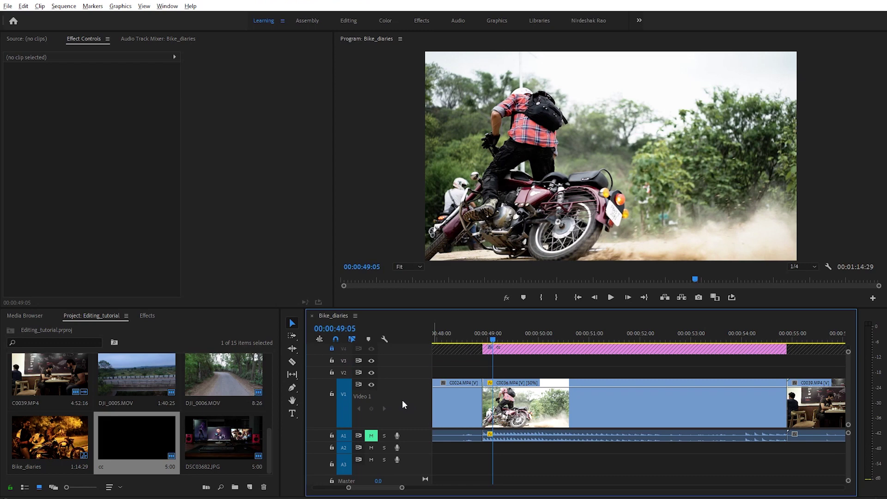
pyautogui.scroll(2, 402, 401)
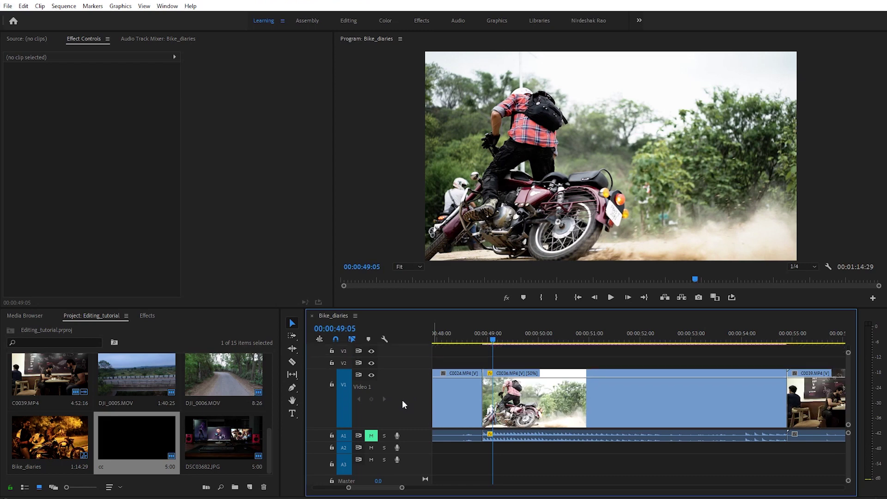
pyautogui.scroll(2, 402, 401)
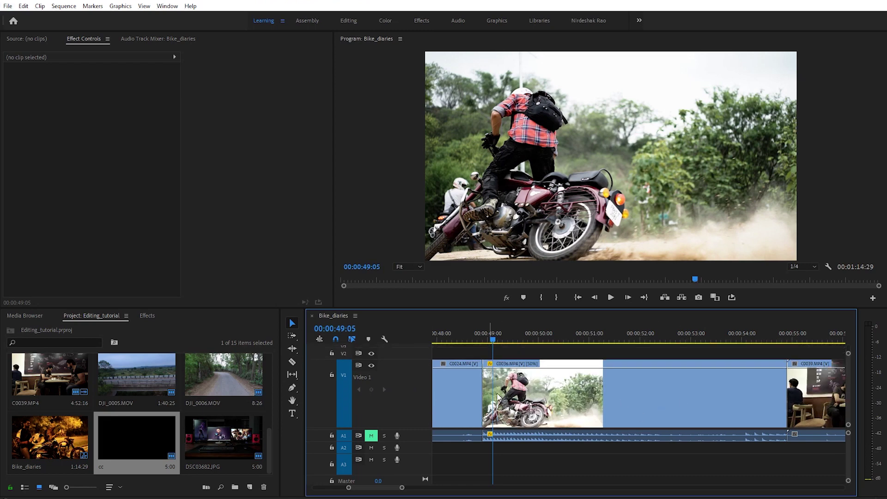
# Switch the keyframe line shown on the C0036.MP4 clip from Opacity to Time Remapping Speed
pyautogui.click(505, 341)
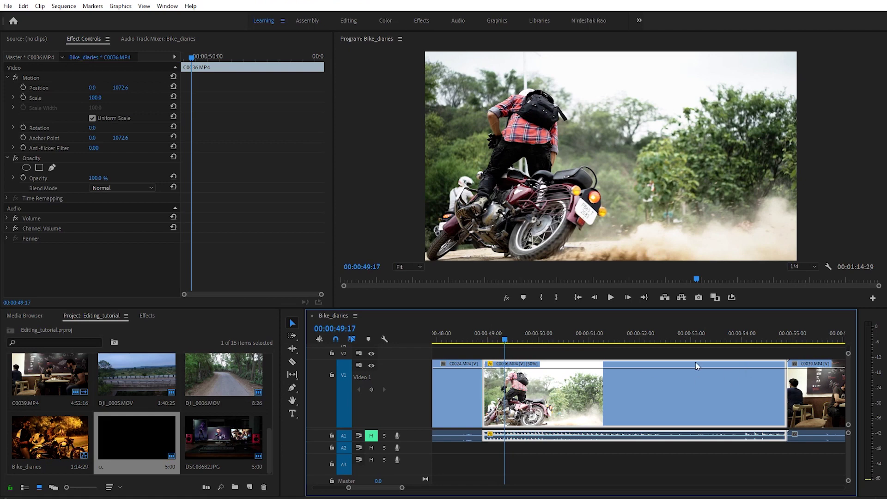
pyautogui.click(490, 366)
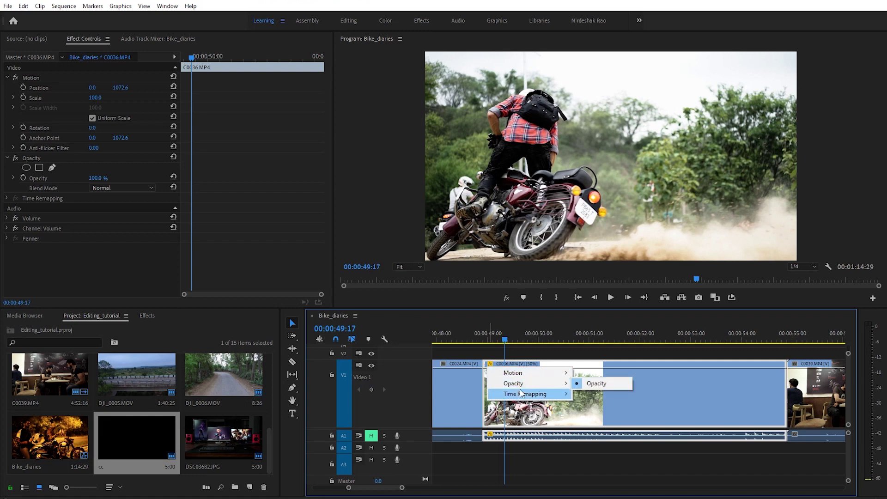
pyautogui.moveTo(523, 397)
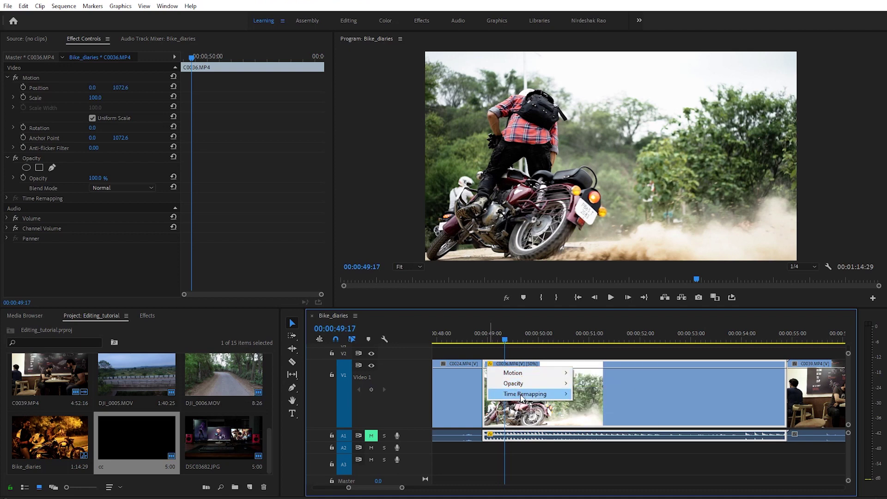
pyautogui.moveTo(555, 397)
pyautogui.click(601, 395)
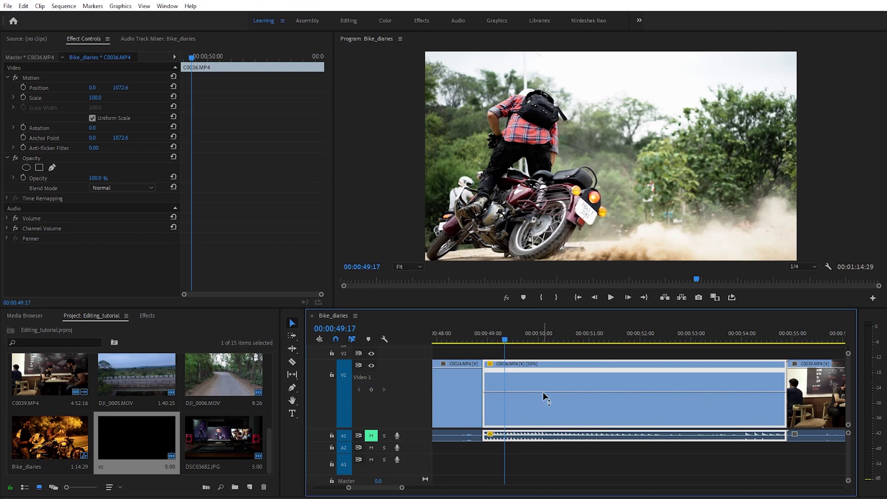
# Try raising the speed line of the whole C0036.MP4 clip above 100%, and play the faster clip
pyautogui.moveTo(543, 393)
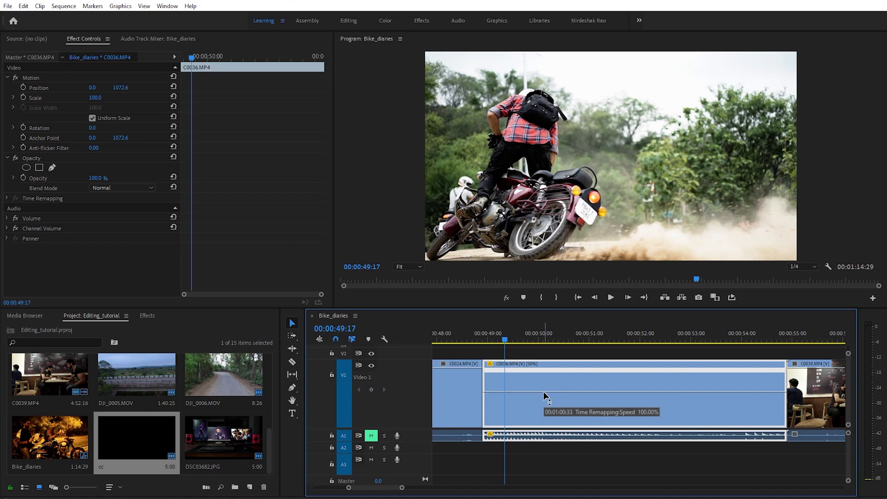
pyautogui.moveTo(544, 392); pyautogui.dragTo(549, 377)
pyautogui.click(489, 334)
pyautogui.press('space')
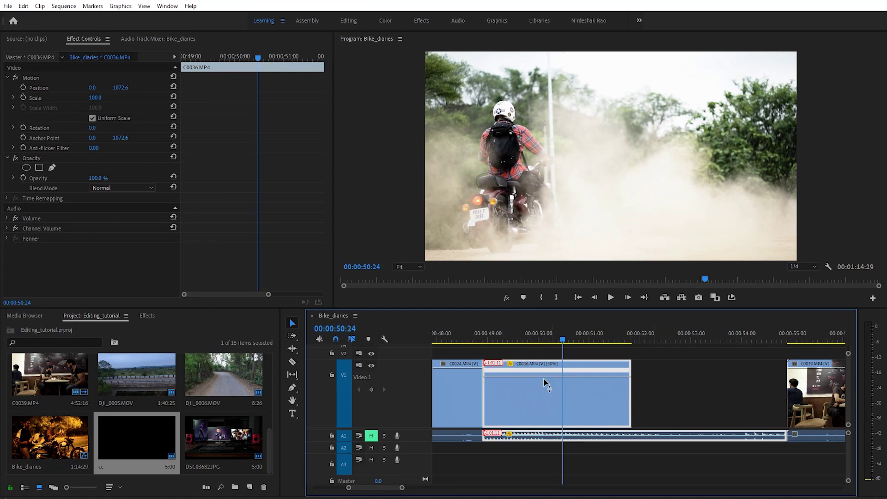
# Try lowering the whole clip's speed line below 100%, play the slower clip, and undo both speed line changes
pyautogui.moveTo(543, 375); pyautogui.dragTo(543, 401)
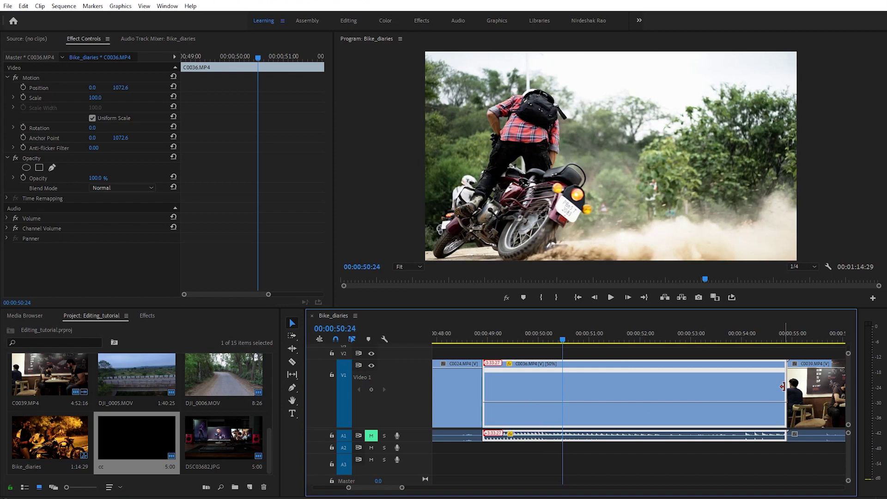
pyautogui.click(515, 332)
pyautogui.press('space')
pyautogui.press('space')
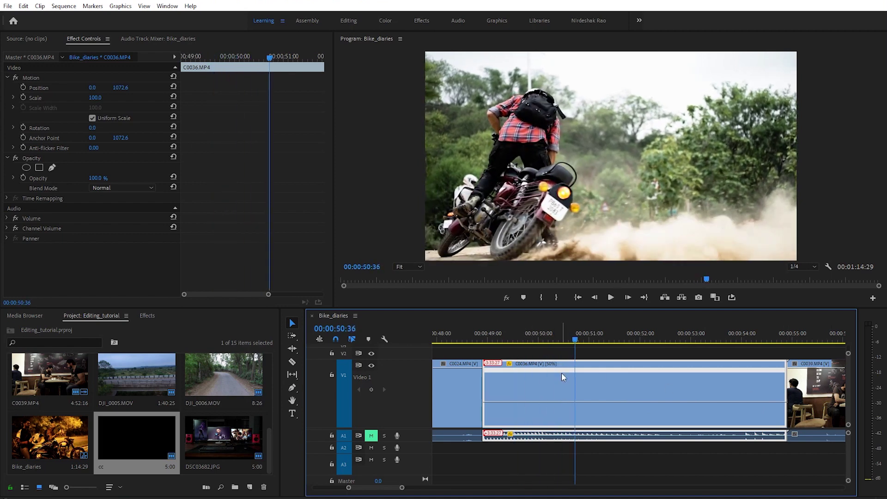
pyautogui.hotkey('ctrl', 'z')
pyautogui.hotkey('ctrl', 'z')
# Preview C0036.MP4 and add a Time Remapping speed keyframe at 00:00:49:11
pyautogui.click(517, 329)
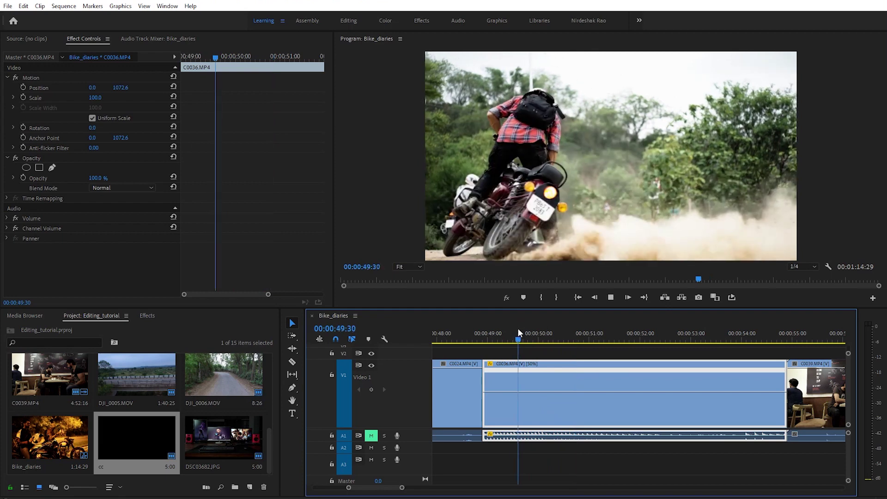
pyautogui.press('space')
pyautogui.press('space')
pyautogui.moveTo(503, 340)
pyautogui.mouseDown()
pyautogui.moveTo(487, 333)
pyautogui.moveTo(500, 339)
pyautogui.mouseUp()
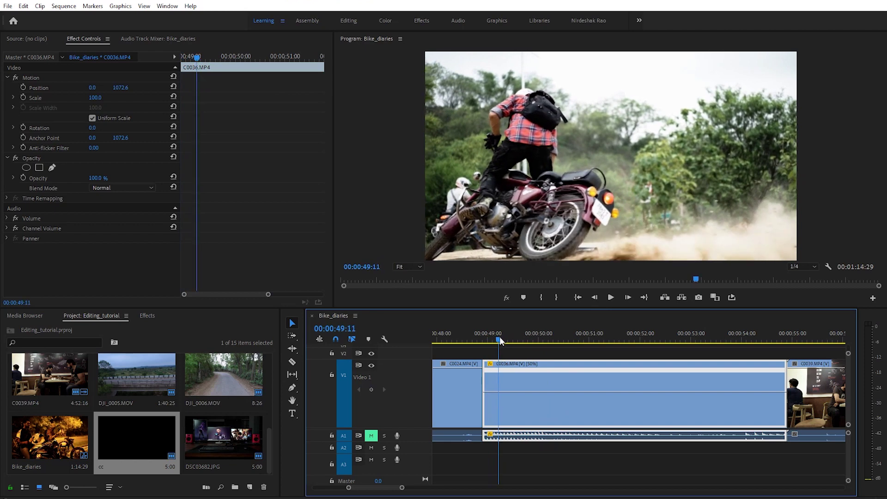
pyautogui.keyDown('ctrl'); pyautogui.click(500, 392); pyautogui.keyUp('ctrl')
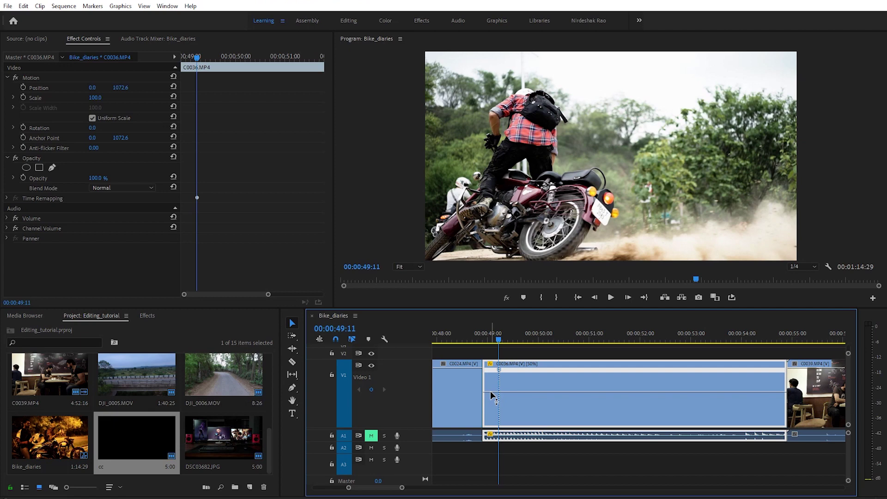
# Raise the speed of the C0036.MP4 section before the keyframe to about 119%, and play it from 00:00:49:01
pyautogui.moveTo(491, 392); pyautogui.dragTo(491, 391)
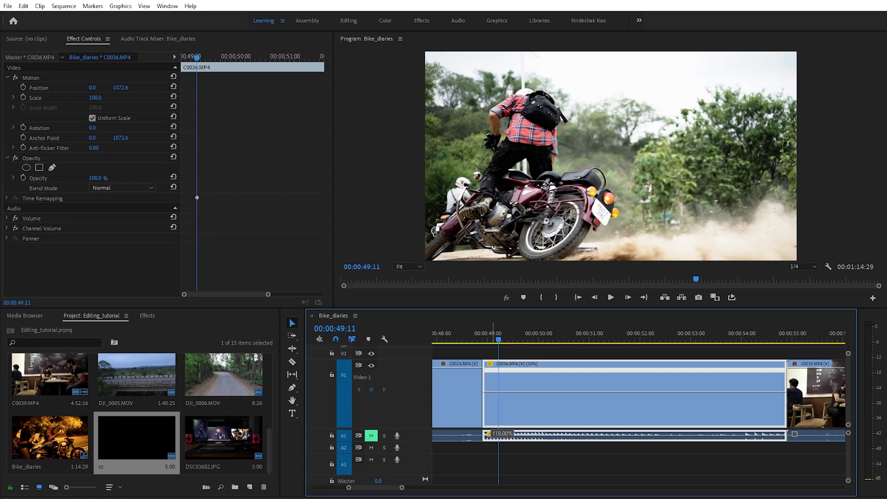
pyautogui.moveTo(494, 388); pyautogui.dragTo(494, 389)
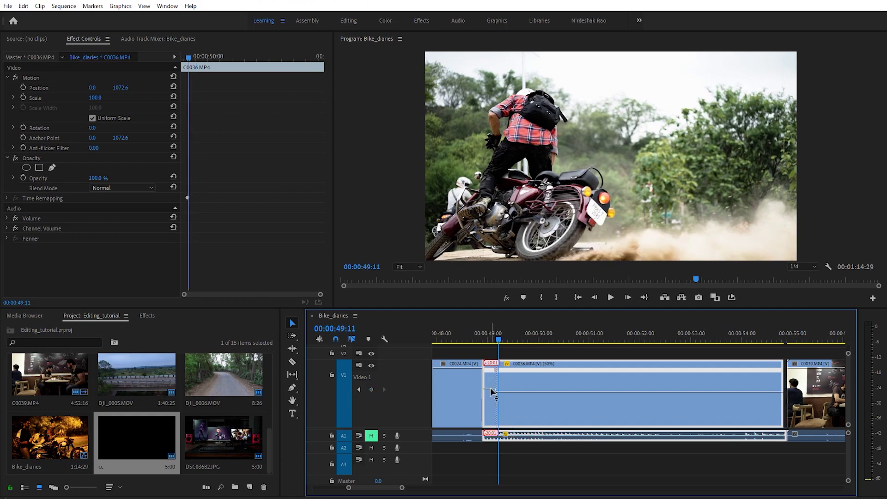
pyautogui.click(490, 334)
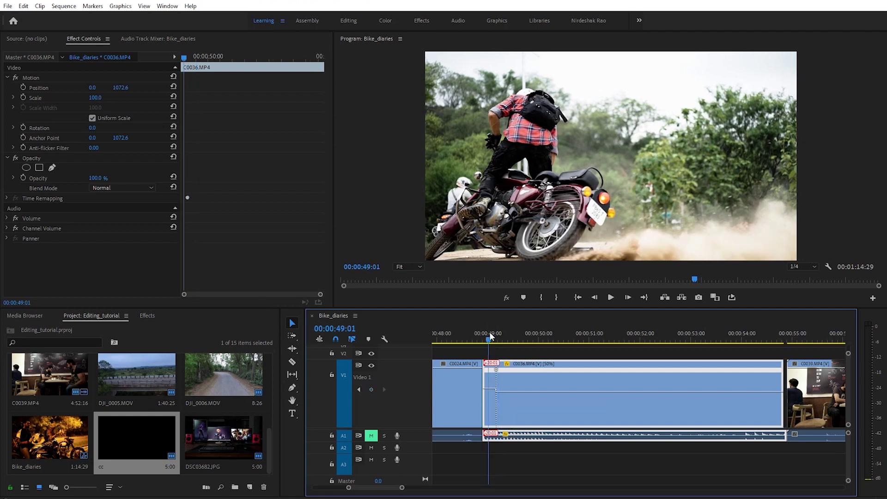
pyautogui.press('space')
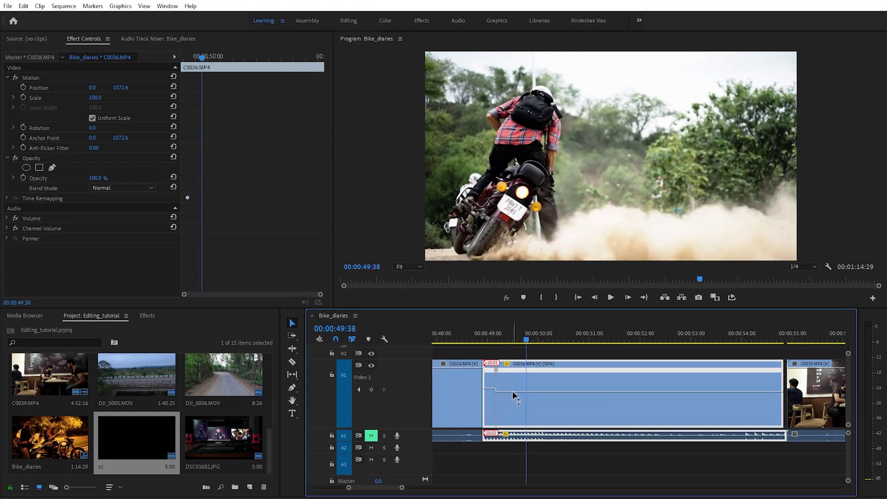
# Lower the speed line of the section after the keyframe below 100%, and replay the abrupt fast-to-slow change several times
pyautogui.moveTo(512, 393); pyautogui.dragTo(512, 403)
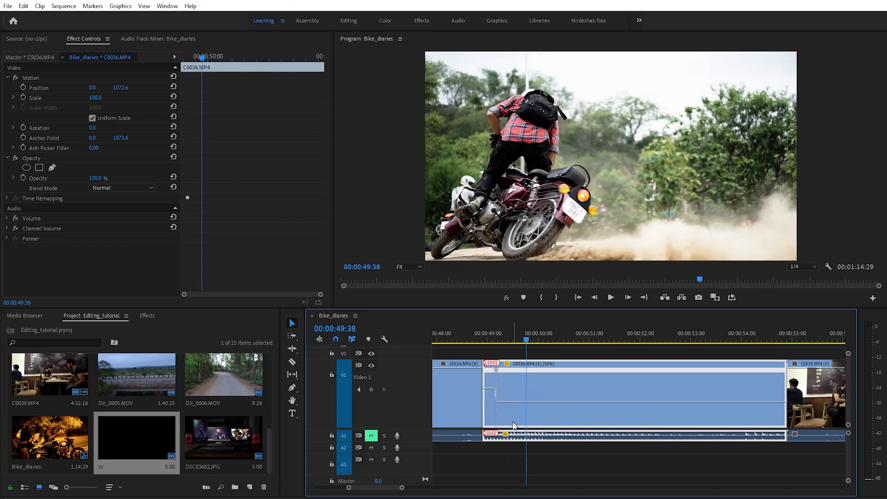
pyautogui.click(488, 335)
pyautogui.press('space')
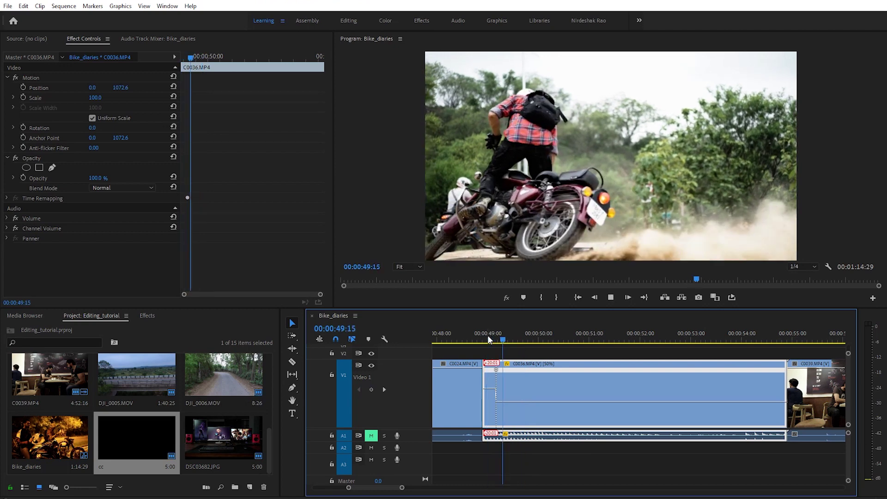
pyautogui.click(488, 335)
pyautogui.press('space')
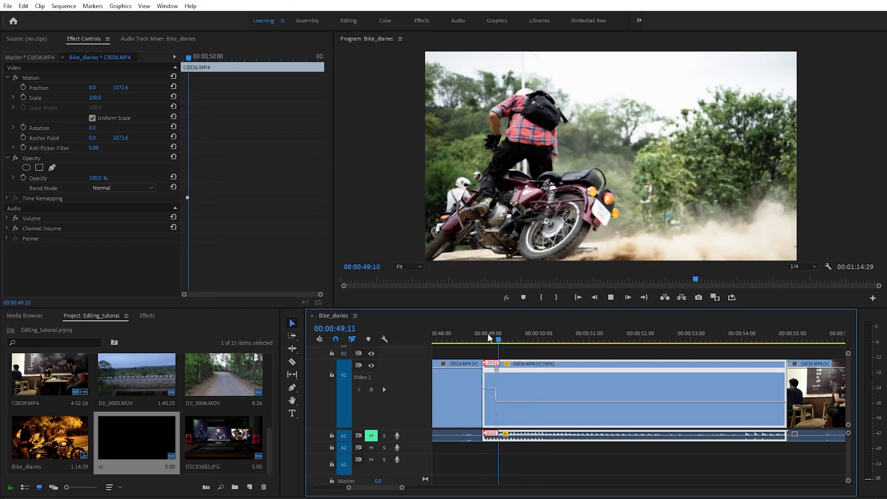
pyautogui.press('space')
pyautogui.click(494, 336)
pyautogui.press('space')
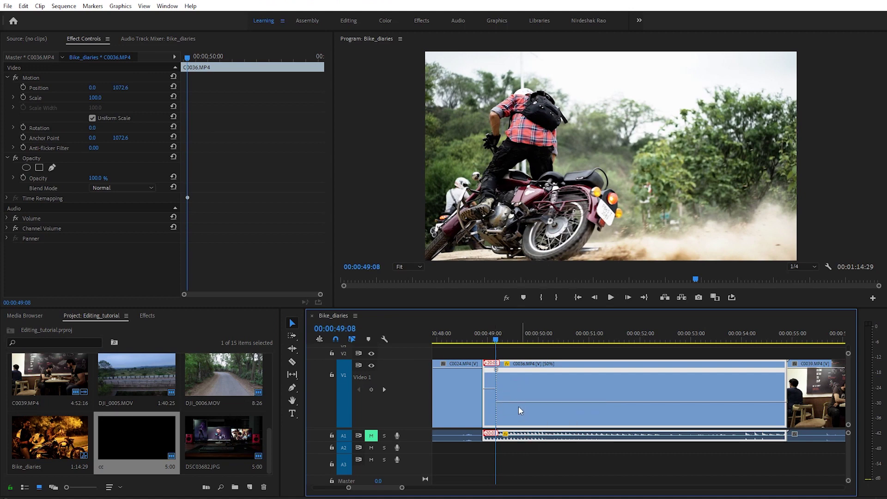
# Split the speed keyframe near 00:00:49:08 into a gradual fast-to-slow ramp, and play it from 00:00:49:02
pyautogui.press('=')
pyautogui.press('=')
pyautogui.press('=')
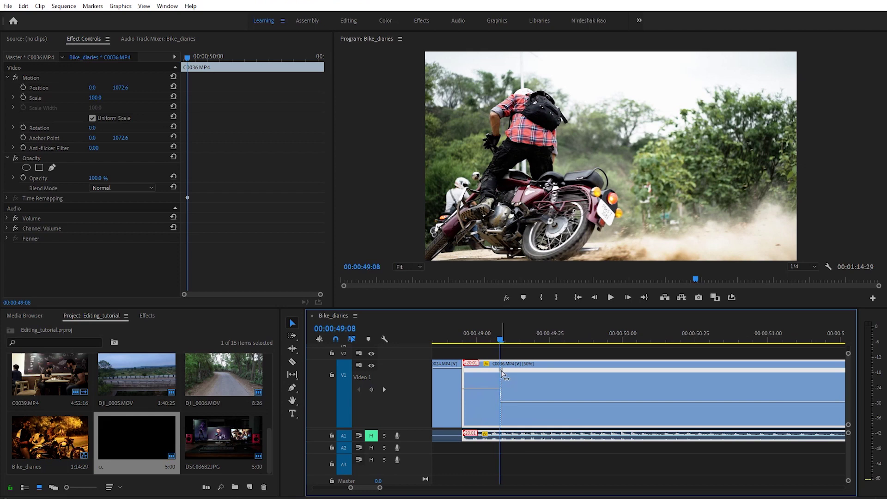
pyautogui.moveTo(503, 373)
pyautogui.mouseDown()
pyautogui.moveTo(531, 379)
pyautogui.moveTo(498, 373)
pyautogui.mouseUp()
pyautogui.click(483, 333)
pyautogui.press('space')
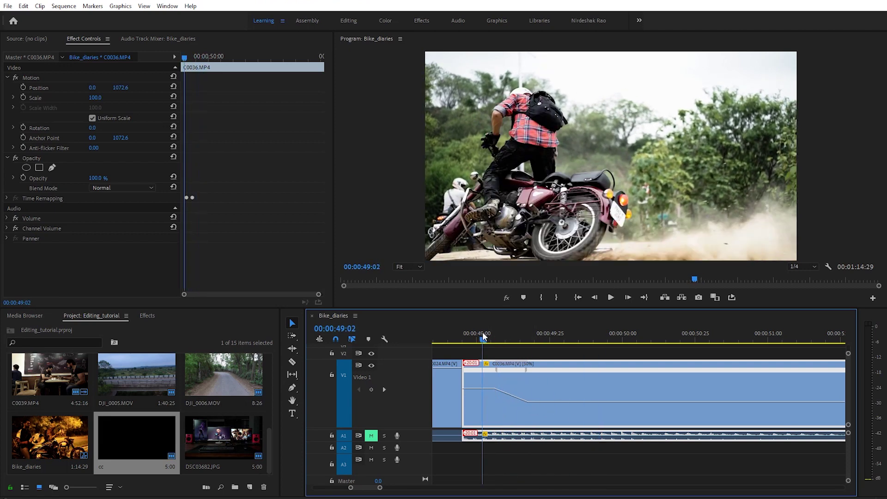
# Smooth the fast-to-slow speed ramp of C0036.MP4 into a curve, and replay the transition
pyautogui.press('space')
pyautogui.click(482, 333)
pyautogui.click(529, 372)
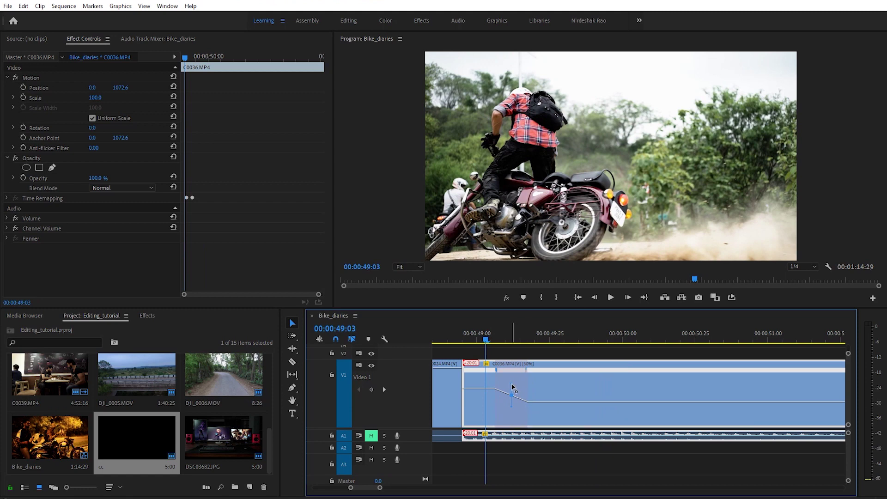
pyautogui.moveTo(511, 386)
pyautogui.mouseDown()
pyautogui.moveTo(470, 393)
pyautogui.moveTo(497, 392)
pyautogui.mouseUp()
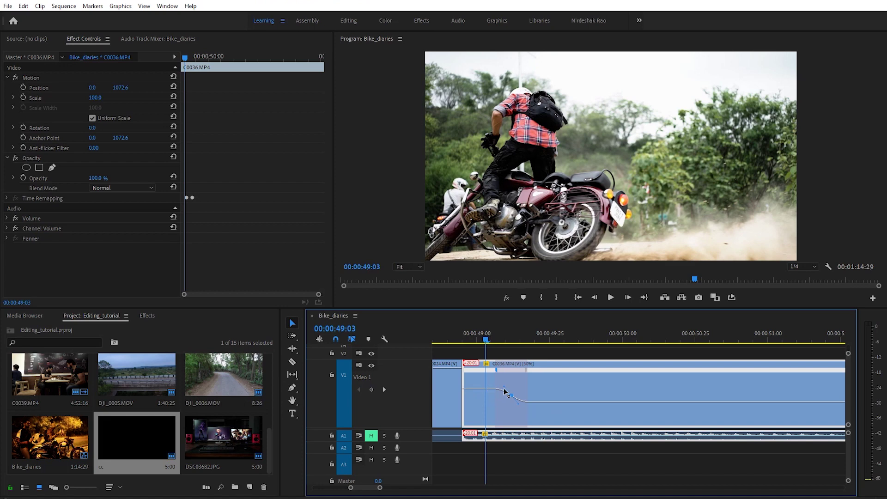
pyautogui.click(474, 339)
pyautogui.press('space')
pyautogui.press('space')
pyautogui.press('space')
pyautogui.press('space')
# Add a speed keyframe to C0036.MP4 at 00:00:50:02 and raise the speed of the section after it
pyautogui.moveTo(380, 488); pyautogui.dragTo(398, 488)
pyautogui.scroll(1, 623, 410)
pyautogui.scroll(-3, 623, 409)
pyautogui.scroll(1, 623, 409)
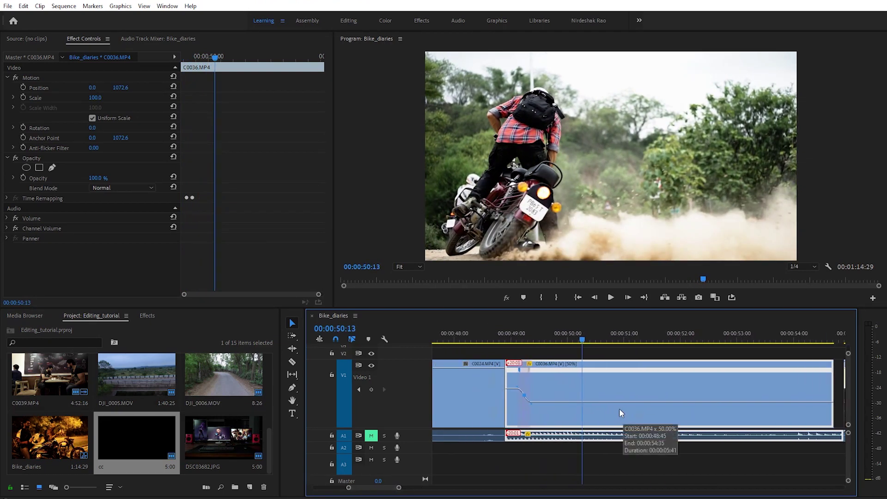
pyautogui.scroll(-1, 621, 408)
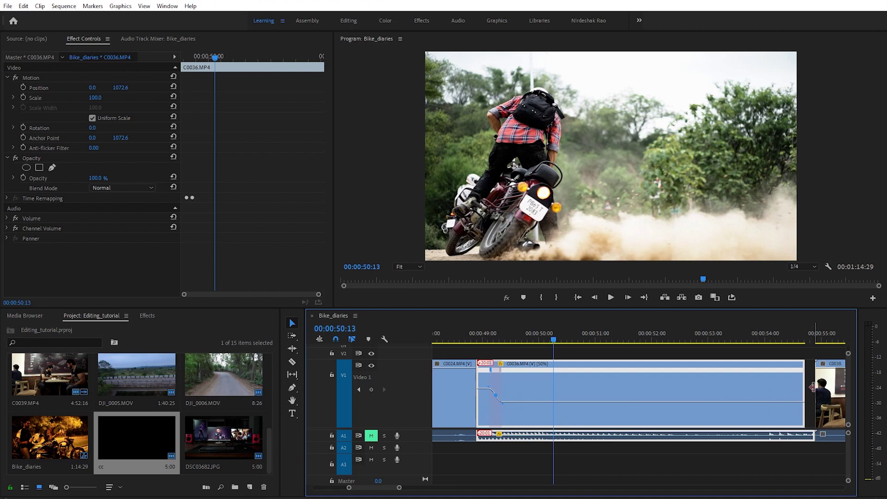
pyautogui.moveTo(510, 342); pyautogui.dragTo(544, 367)
pyautogui.keyDown('ctrl'); pyautogui.click(545, 400); pyautogui.keyUp('ctrl')
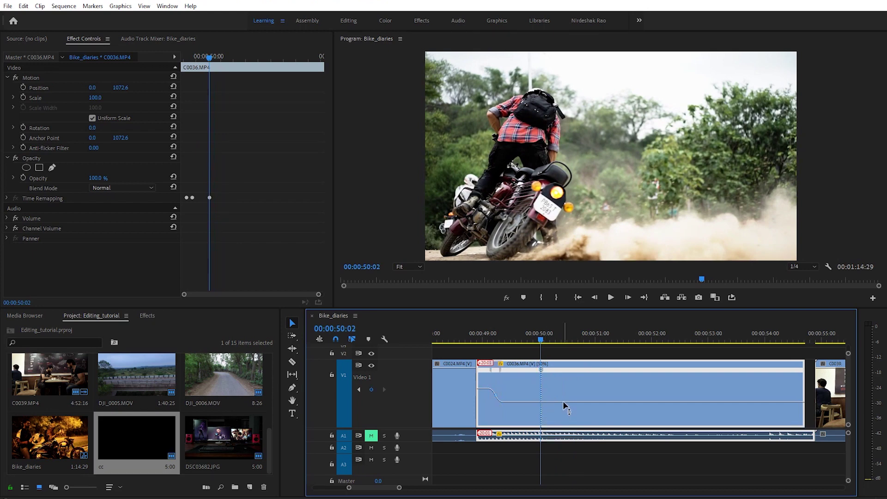
pyautogui.moveTo(563, 401); pyautogui.dragTo(562, 388)
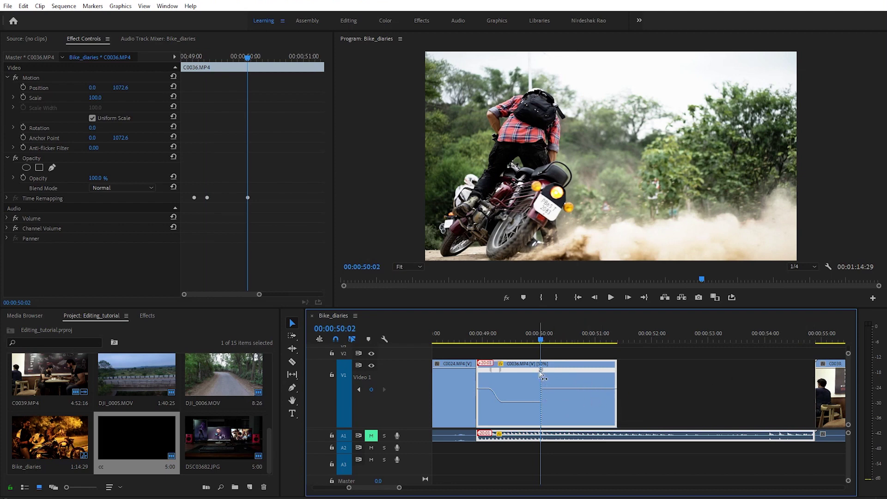
# Split the speed keyframe at 00:00:50:02 into a gradual slow-to-fast ramp, smooth its curve, and play it
pyautogui.moveTo(542, 373)
pyautogui.mouseDown()
pyautogui.moveTo(531, 370)
pyautogui.moveTo(540, 375)
pyautogui.mouseUp()
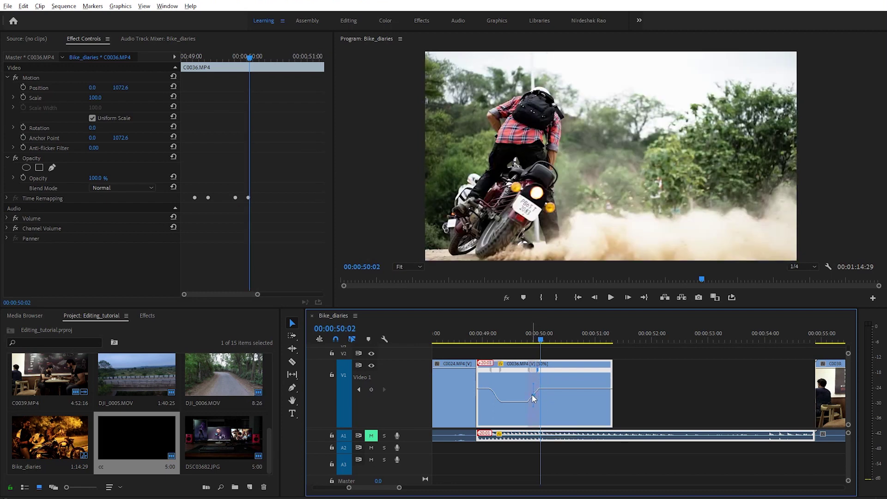
pyautogui.scroll(5, 531, 395)
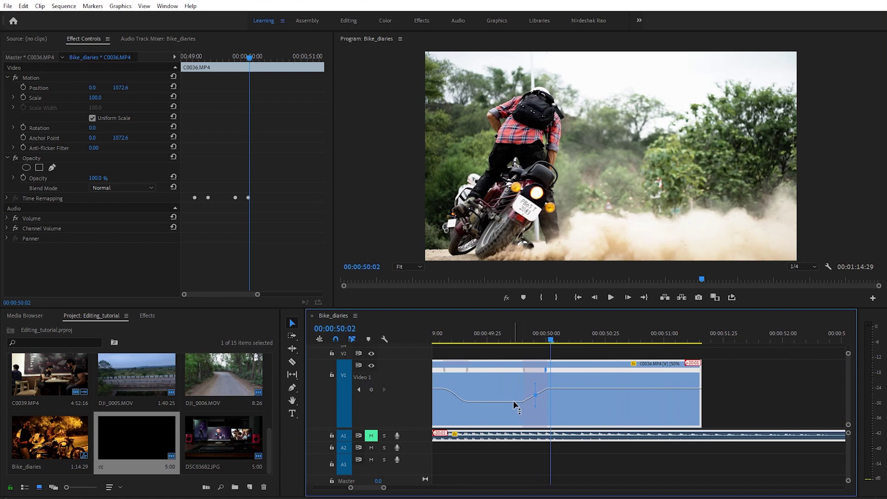
pyautogui.moveTo(535, 386); pyautogui.dragTo(554, 387)
pyautogui.click(494, 341)
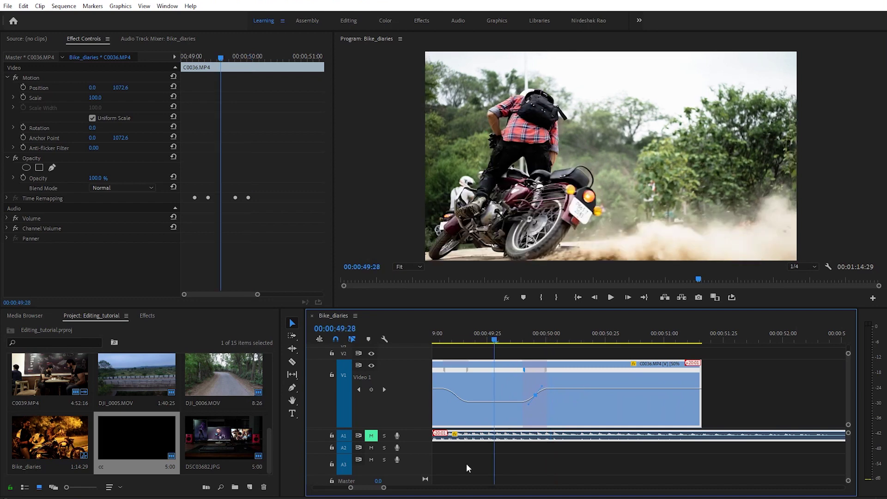
pyautogui.moveTo(383, 488); pyautogui.dragTo(390, 488)
pyautogui.click(593, 340)
pyautogui.press('space')
pyautogui.press('space')
# Add a third speed keyframe to C0036.MP4 at 00:00:50:24 and lower the speed of the section after it
pyautogui.moveTo(390, 488); pyautogui.dragTo(399, 489)
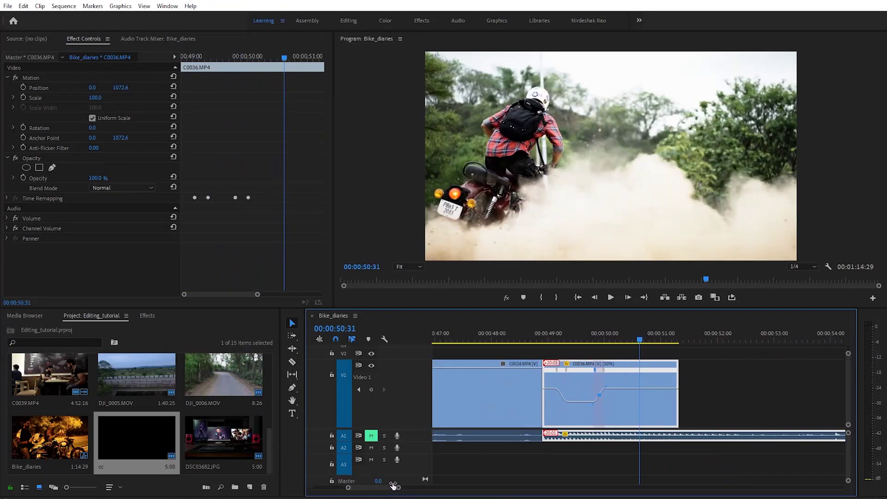
pyautogui.moveTo(608, 333); pyautogui.dragTo(633, 342)
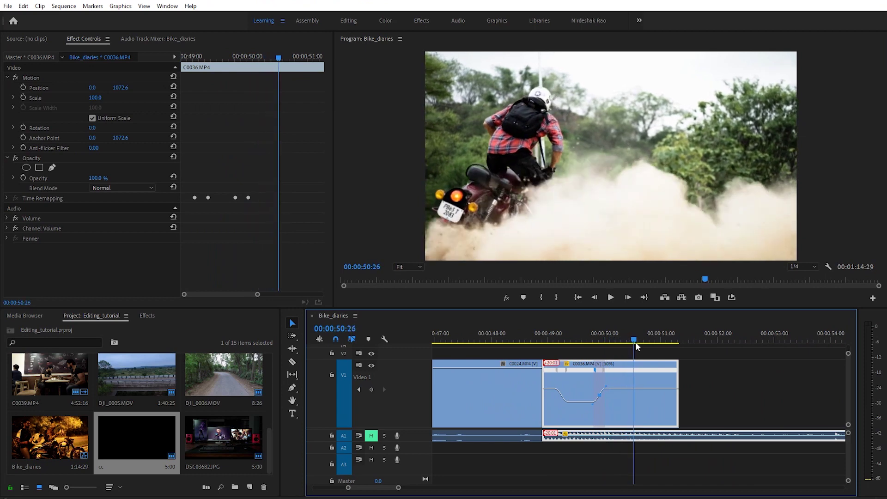
pyautogui.keyDown('ctrl'); pyautogui.click(633, 391); pyautogui.keyUp('ctrl')
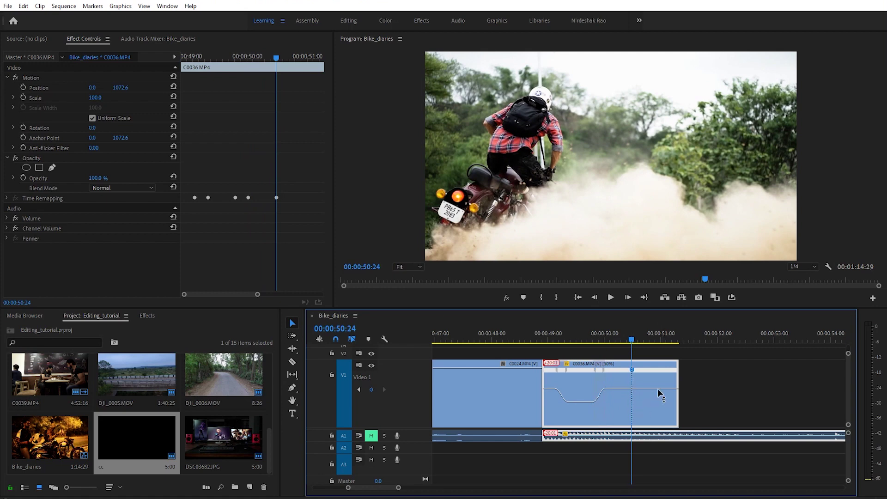
pyautogui.moveTo(658, 391); pyautogui.dragTo(658, 403)
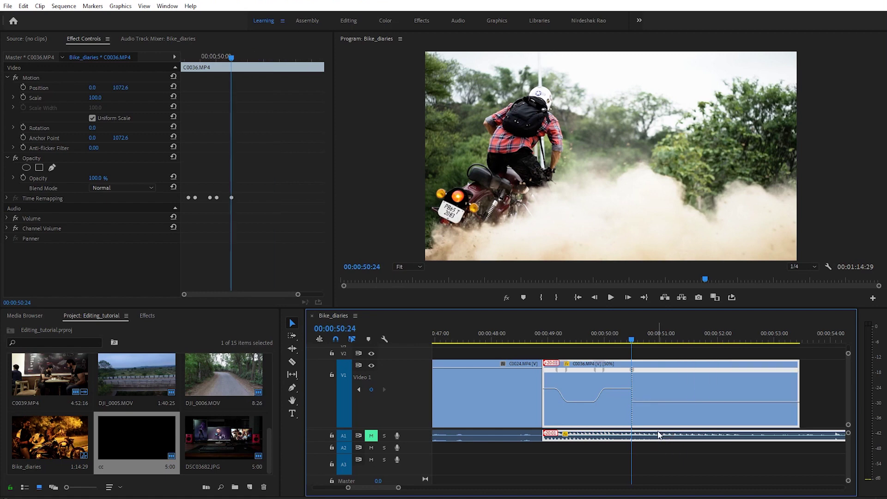
# Split the speed keyframe at 00:00:50:24 into a smooth fast-to-slow ramp, and play C0036.MP4 from 00:00:48:48
pyautogui.moveTo(398, 488); pyautogui.dragTo(405, 488)
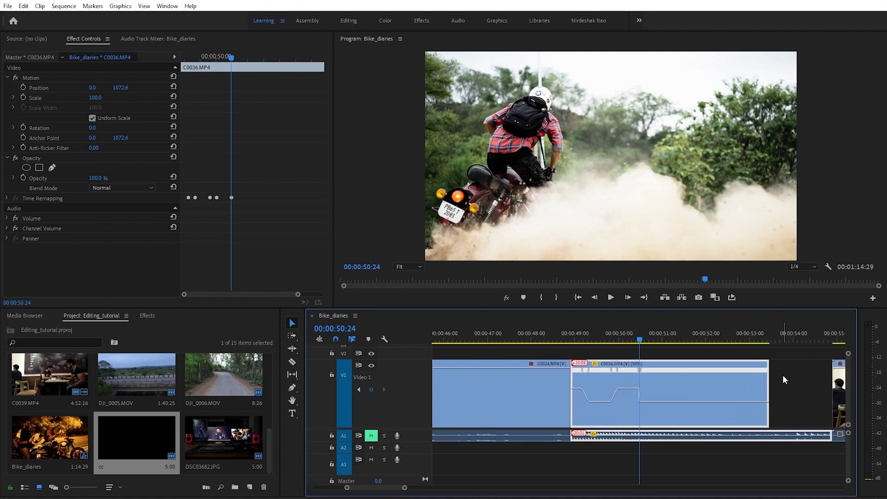
pyautogui.moveTo(641, 370); pyautogui.dragTo(633, 373)
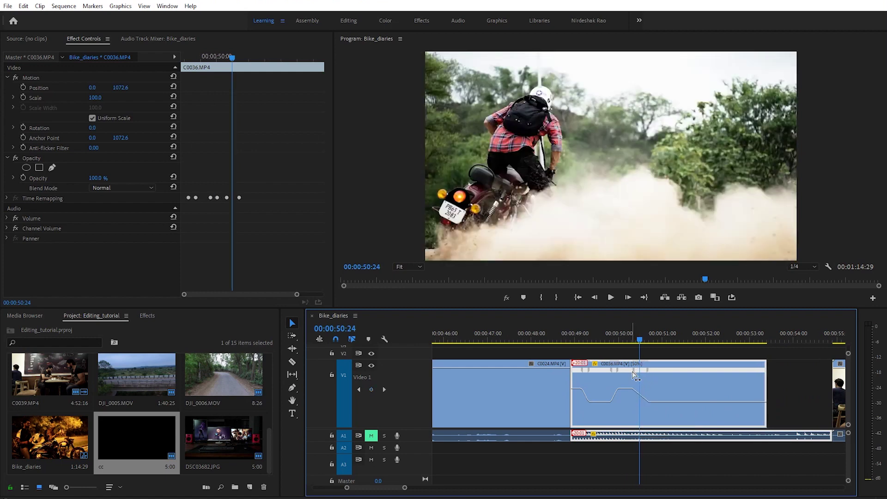
pyautogui.click(648, 370)
pyautogui.moveTo(639, 386); pyautogui.dragTo(611, 392)
pyautogui.click(679, 410)
pyautogui.click(575, 329)
pyautogui.press('space')
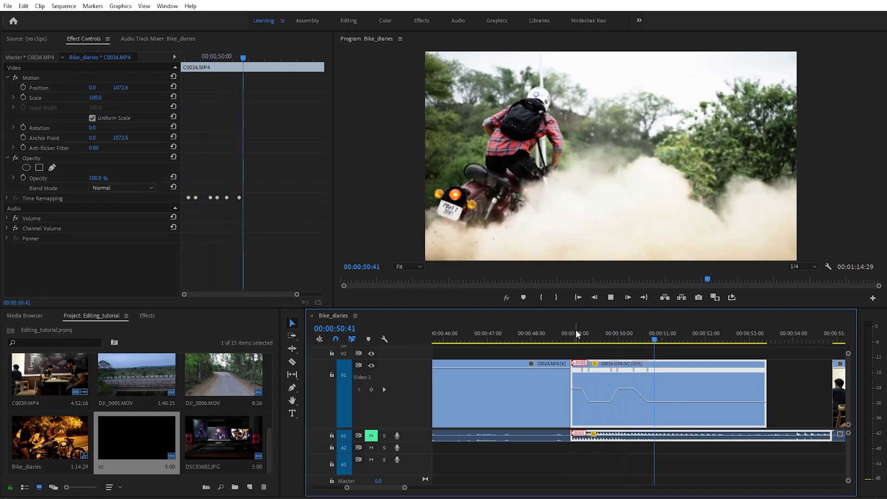
pyautogui.click(575, 328)
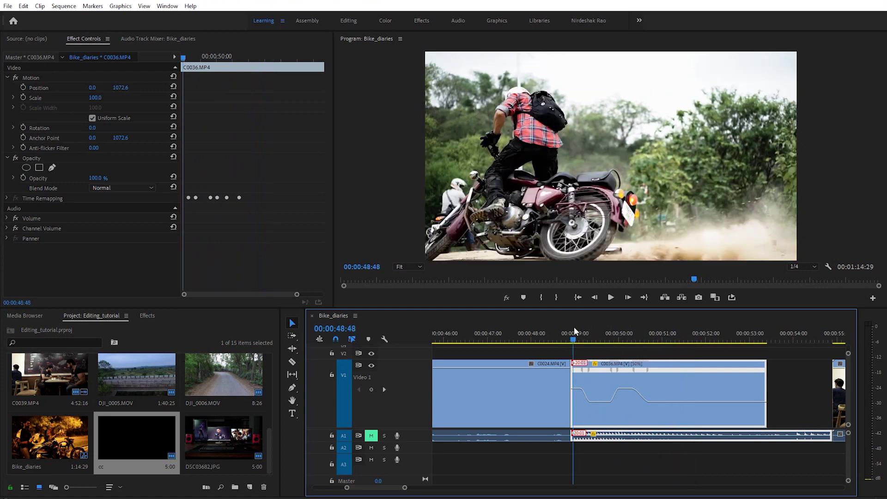
pyautogui.press('space')
# Raise the speed of the fast middle section of C0036.MP4 slightly, and replay the clip from 00:00:48:47
pyautogui.click(626, 369)
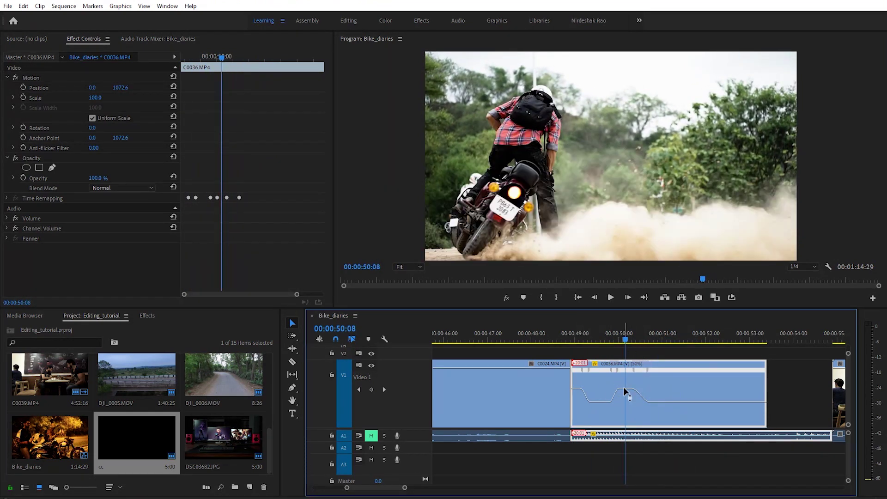
pyautogui.moveTo(626, 390); pyautogui.dragTo(626, 387)
pyautogui.press('space')
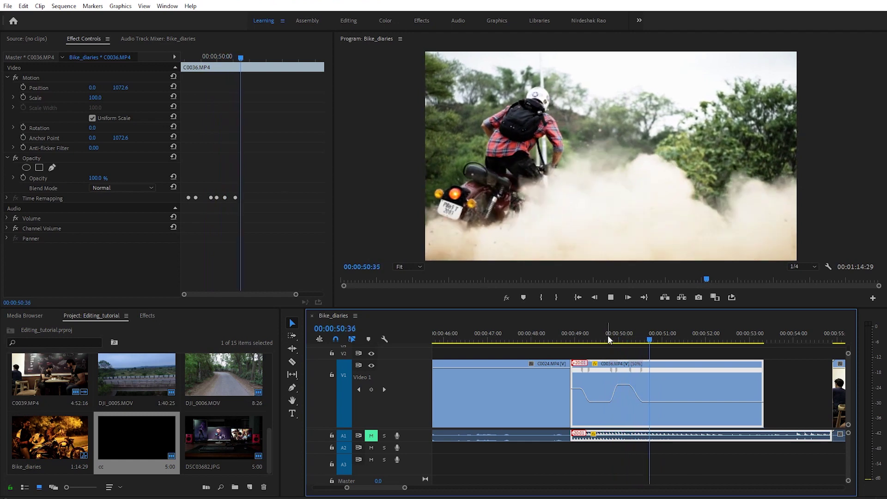
pyautogui.click(573, 329)
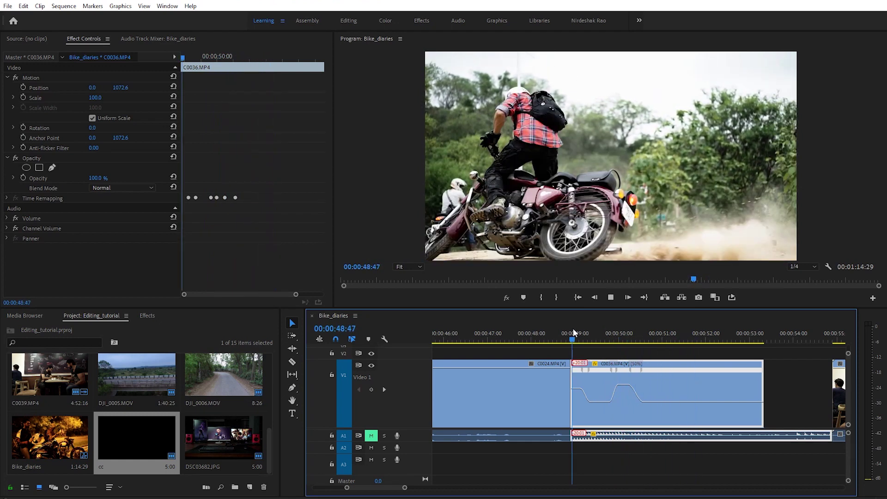
pyautogui.press('space')
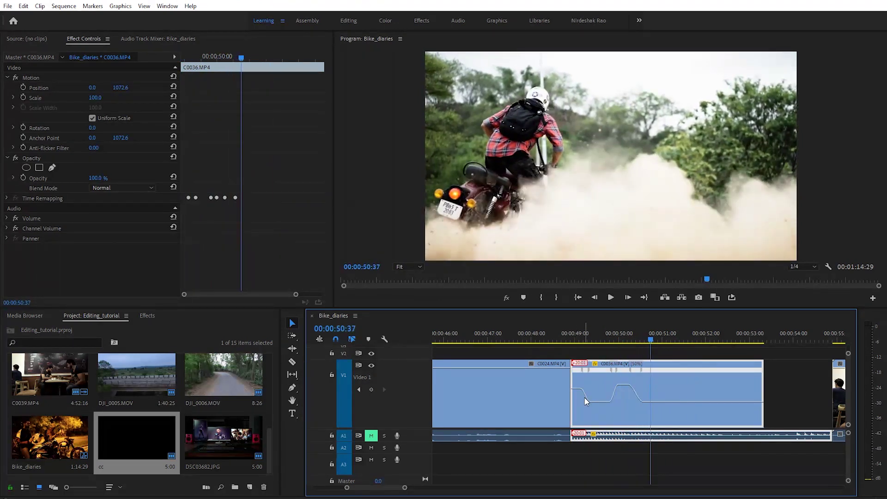
# Raise the speed of the opening section of C0036.MP4, adjust the first ramp's keyframe, and replay the clip
pyautogui.moveTo(576, 387); pyautogui.dragTo(594, 413)
pyautogui.click(571, 336)
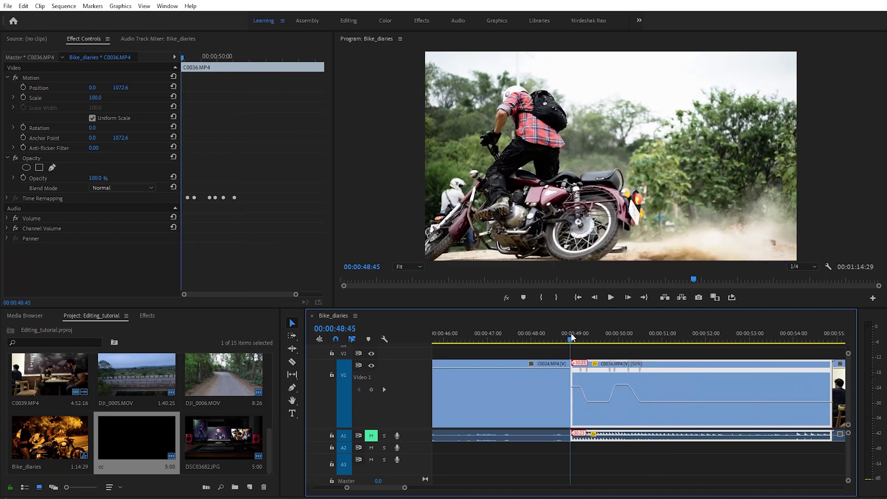
pyautogui.moveTo(578, 384); pyautogui.dragTo(578, 402)
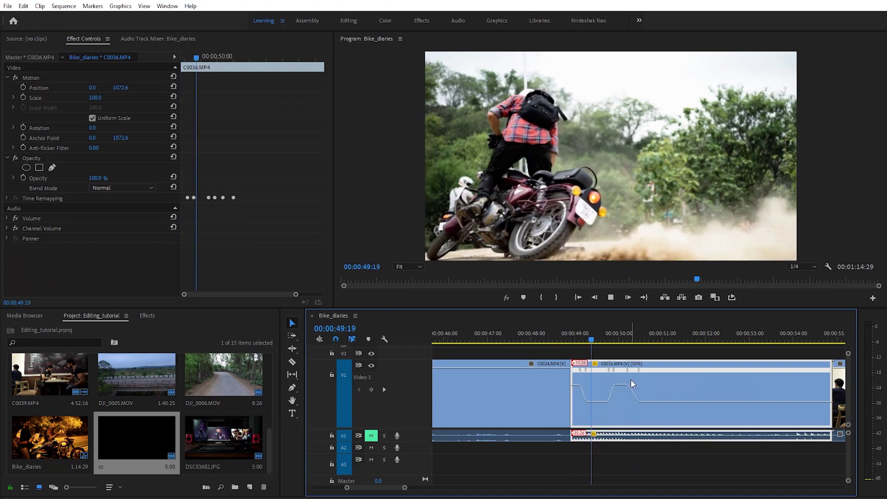
pyautogui.press('space')
pyautogui.moveTo(585, 372); pyautogui.dragTo(584, 371)
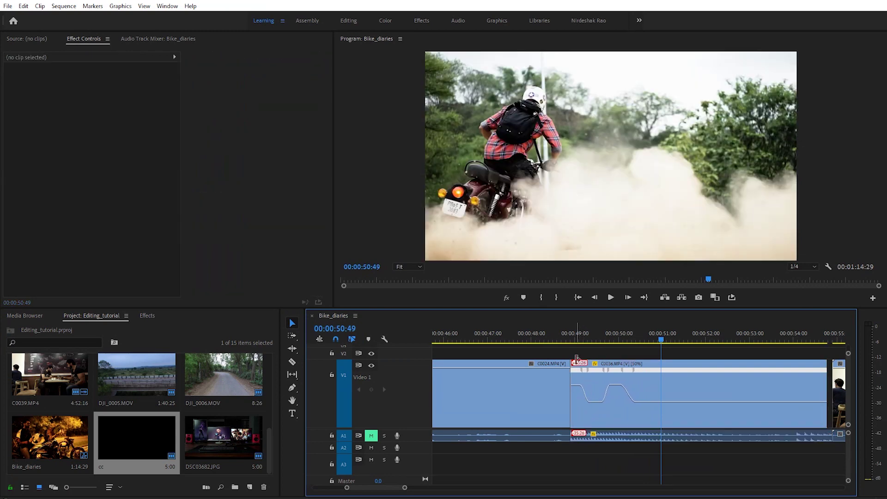
pyautogui.click(576, 342)
pyautogui.press('space')
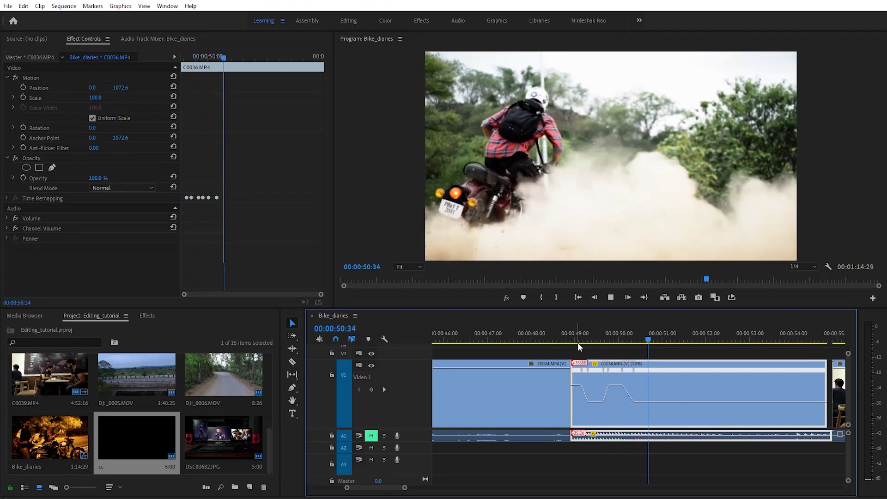
pyautogui.press('space')
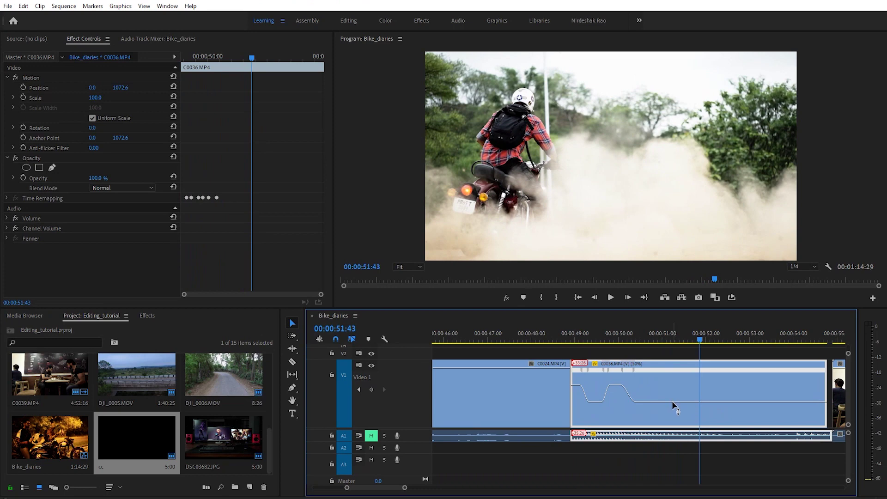
# Lower the speed of the final section of C0036.MP4 slightly, and replay the clip from 00:00:48:48
pyautogui.moveTo(672, 402); pyautogui.dragTo(672, 403)
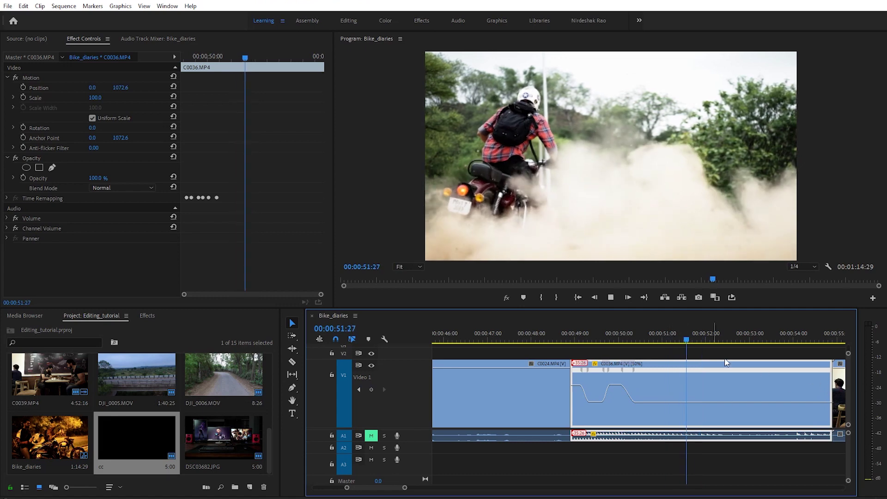
pyautogui.click(577, 338)
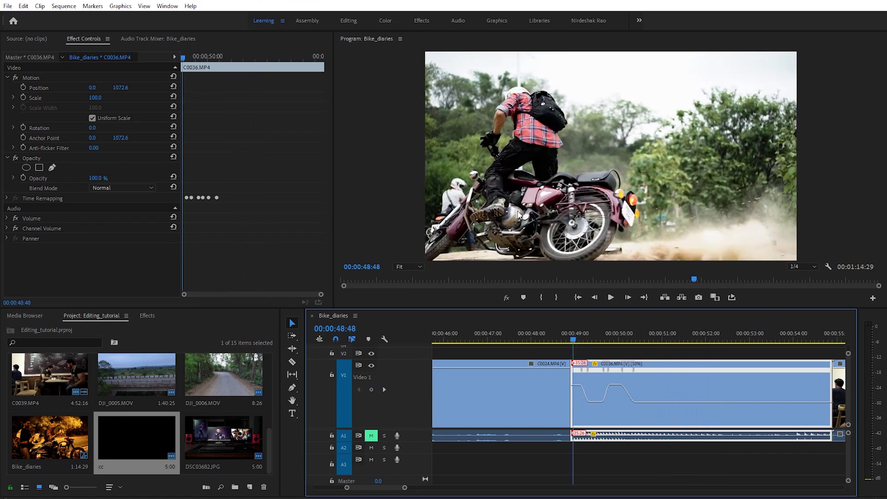
pyautogui.press('space')
pyautogui.press('space')
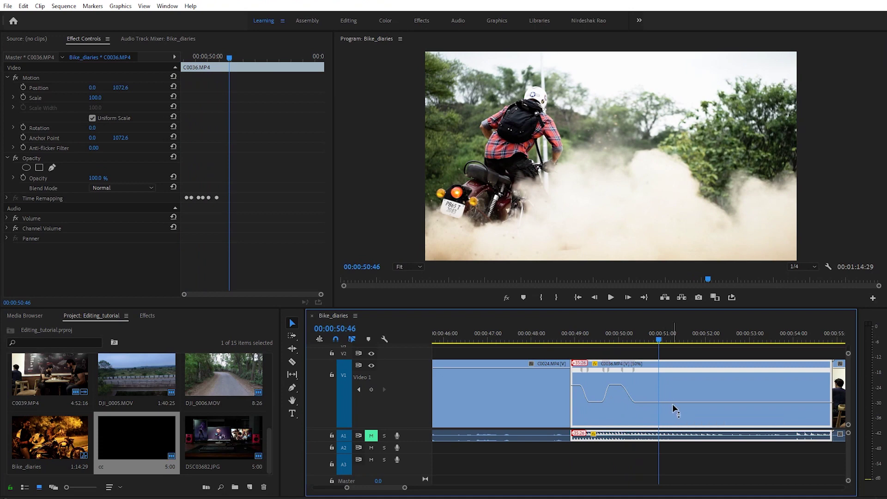
# Set the time interpolation of C0036.MP4 to Optical Flow, and mark In and Out points around the clip
pyautogui.rightClick(671, 384)
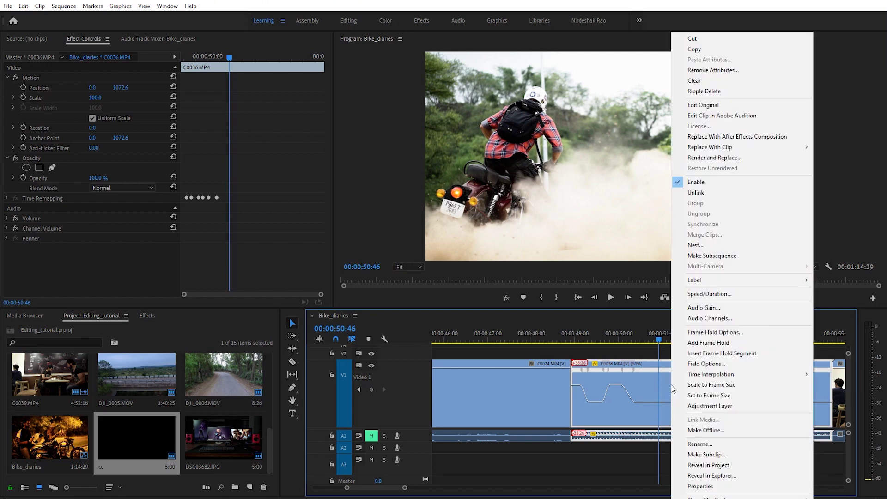
pyautogui.click(710, 293)
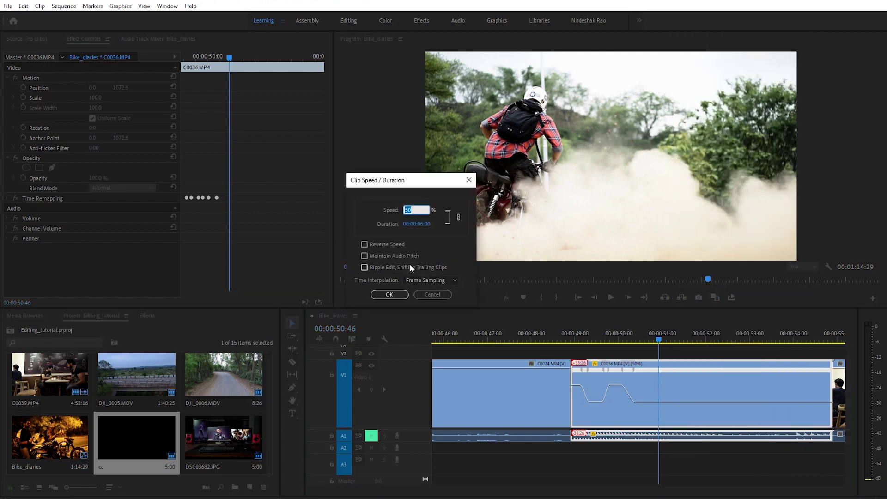
pyautogui.click(428, 280)
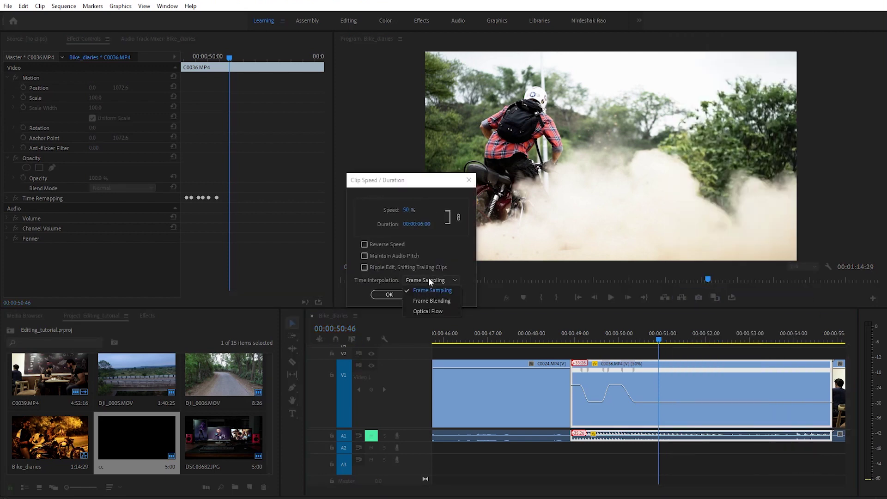
pyautogui.click(432, 312)
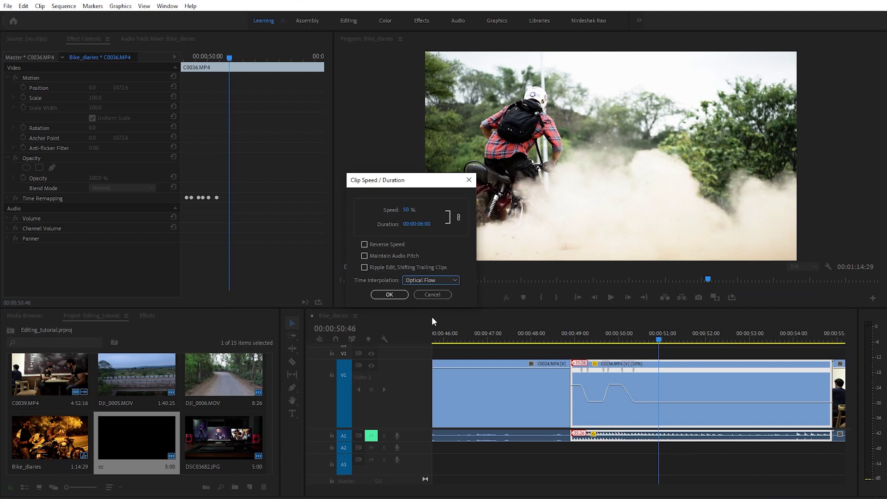
pyautogui.click(389, 294)
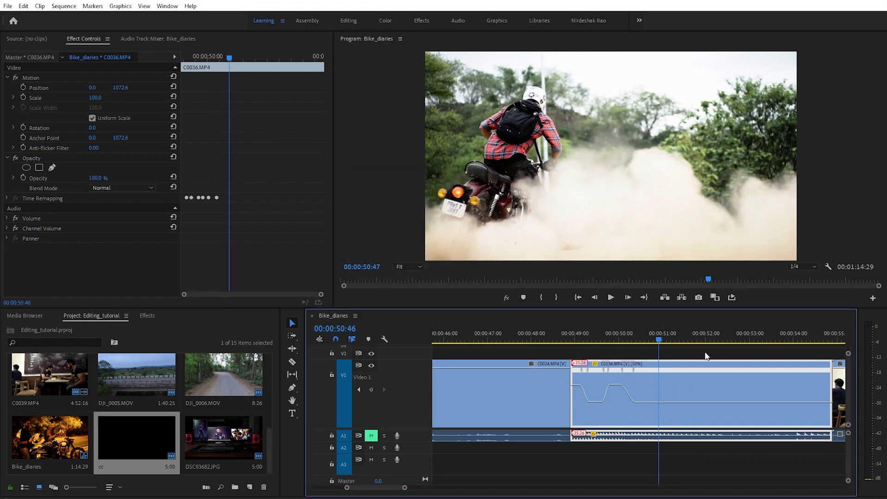
pyautogui.click(688, 385)
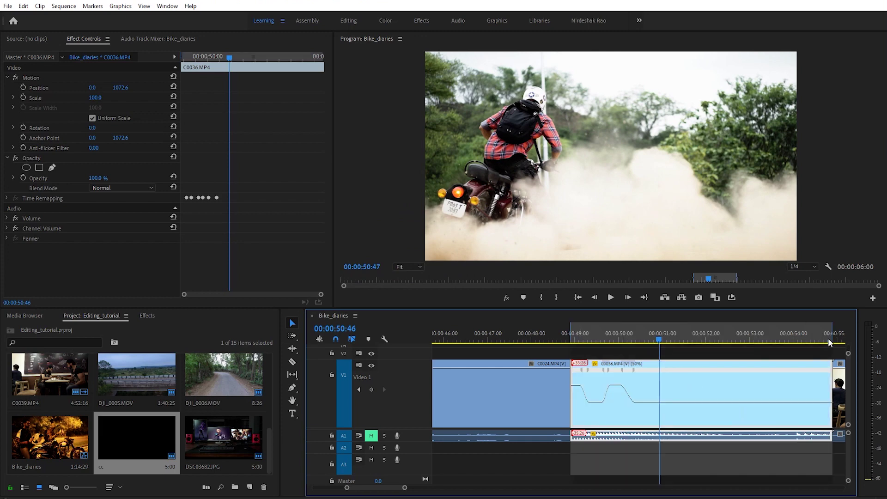
# Render the marked In to Out range and replay C0036.MP4 from its start at 00:00:48:45
pyautogui.click(64, 6)
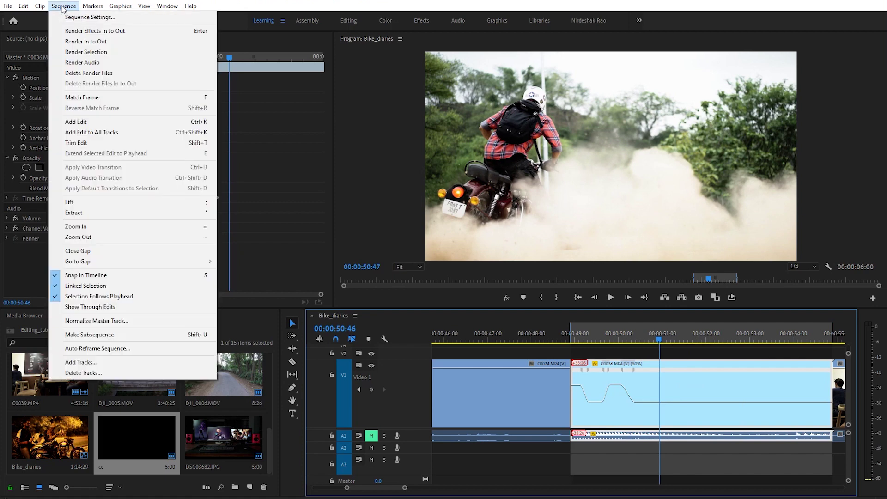
pyautogui.click(71, 43)
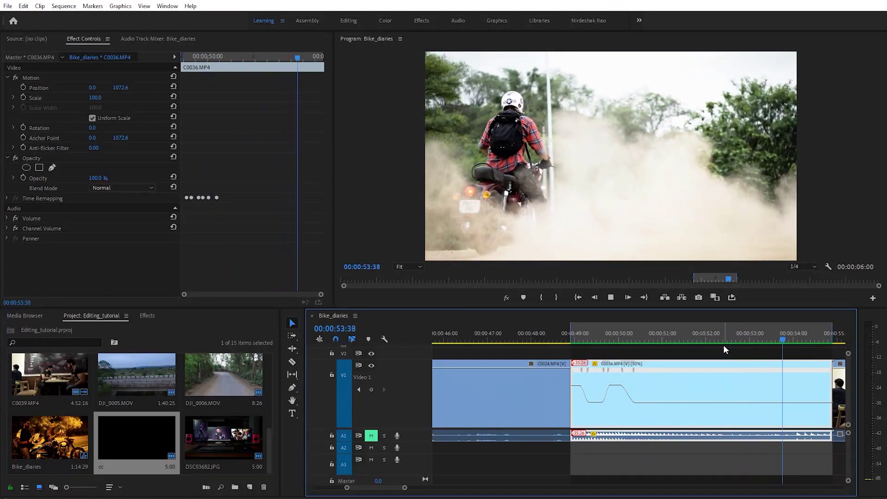
pyautogui.click(715, 341)
pyautogui.click(575, 333)
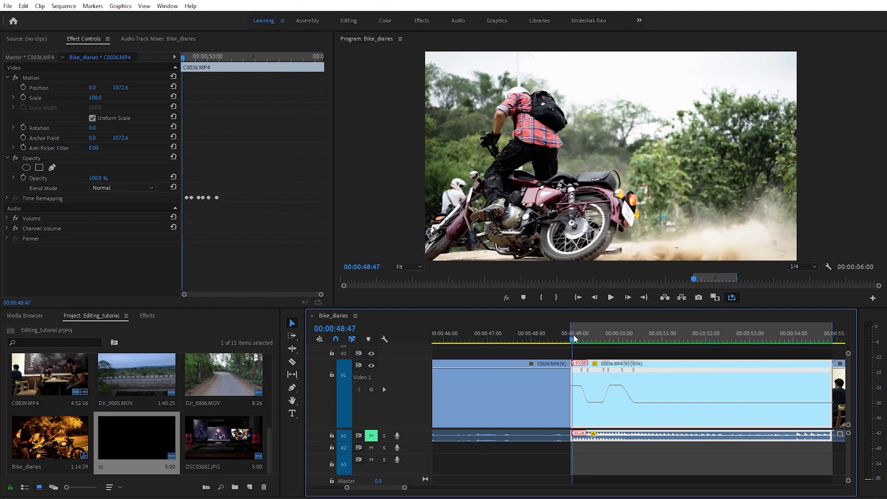
pyautogui.click(571, 334)
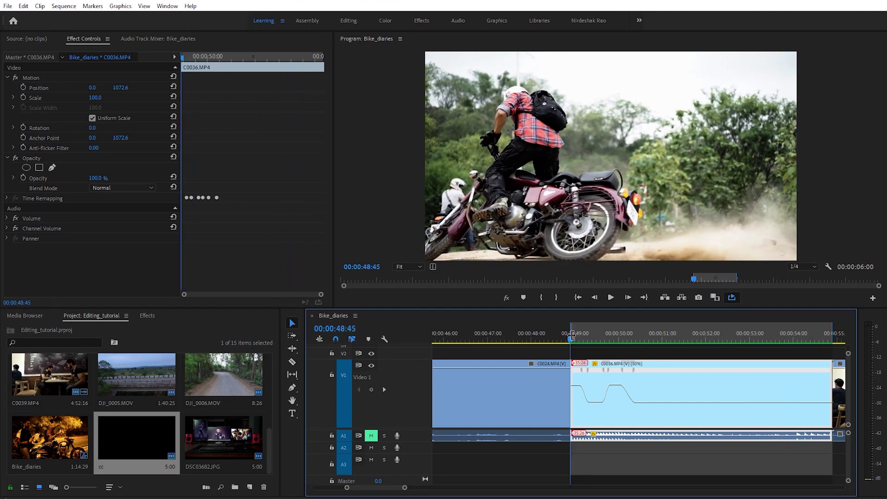
pyautogui.press('space')
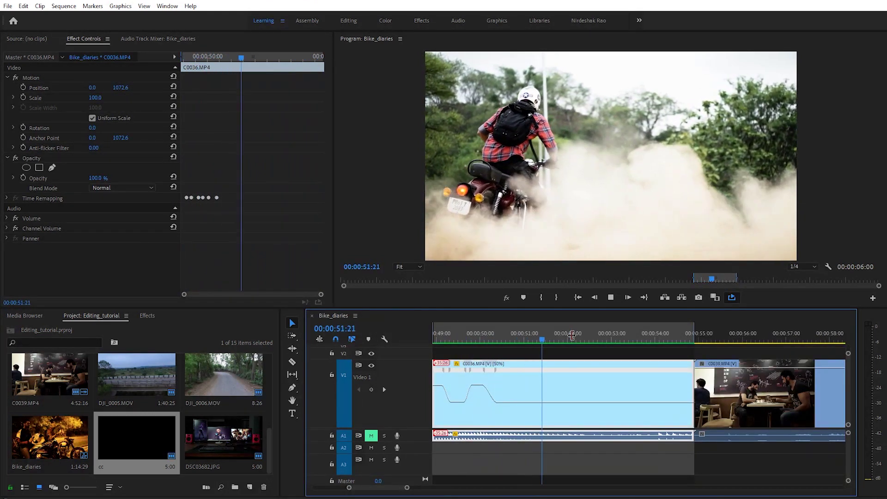
pyautogui.moveTo(407, 488); pyautogui.dragTo(410, 488)
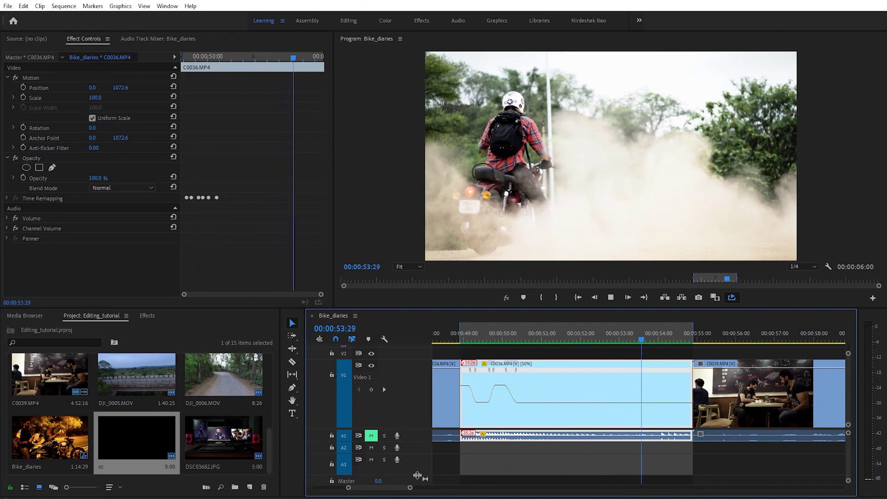
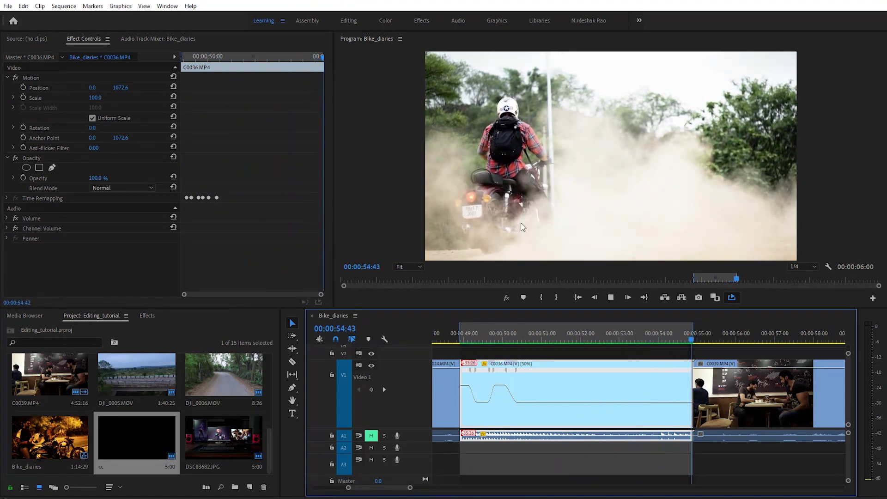
pyautogui.press('space')
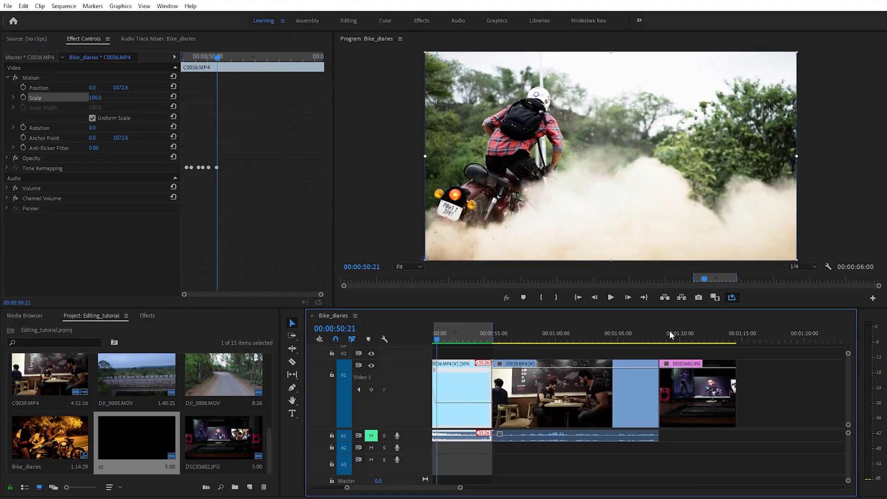
# Scale the DSC03682.JPG still to 25 and shift it slightly rightward to position 982.2, 540.0
pyautogui.moveTo(660, 331); pyautogui.dragTo(669, 331)
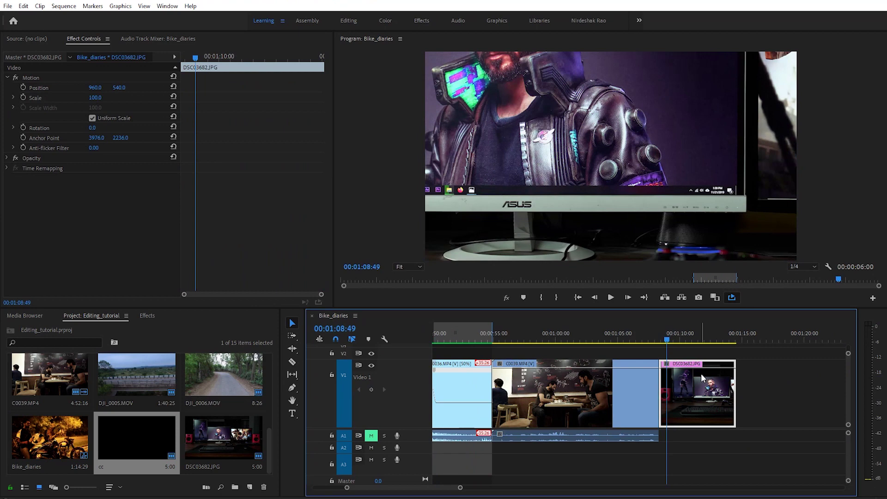
pyautogui.click(33, 77)
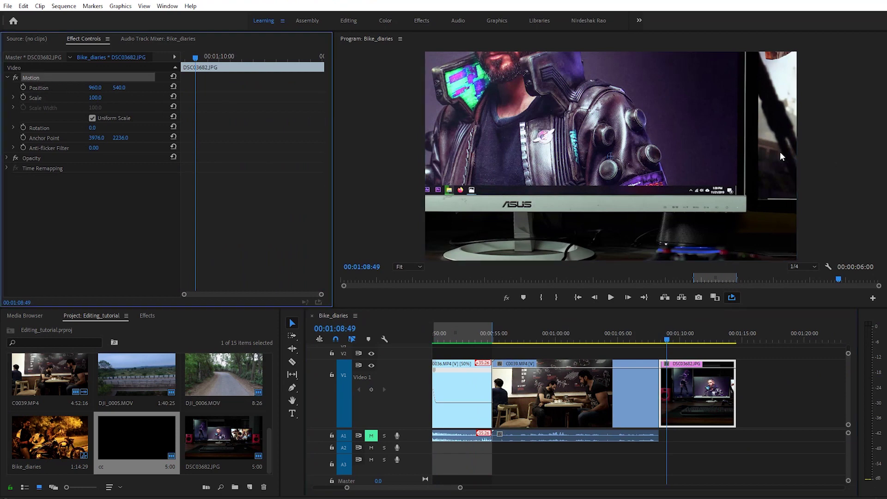
pyautogui.moveTo(93, 98); pyautogui.dragTo(102, 98)
pyautogui.click(102, 94)
pyautogui.write('2')
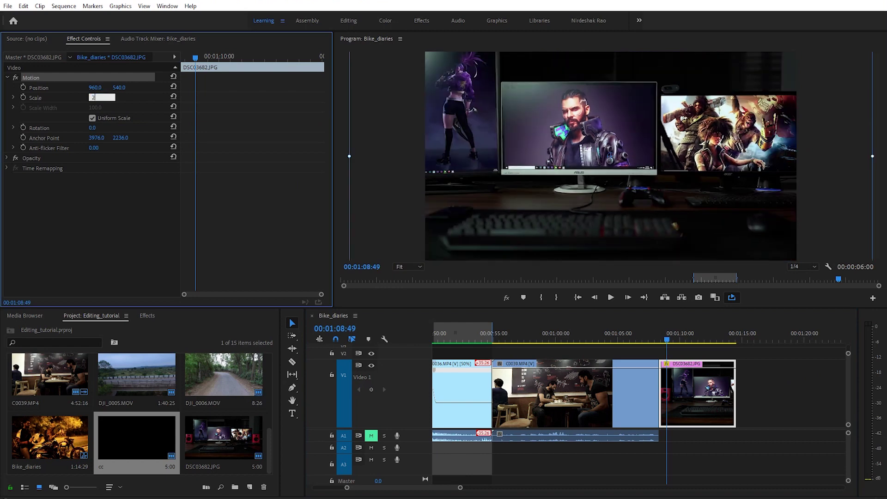
pyautogui.write('5')
pyautogui.press('Return')
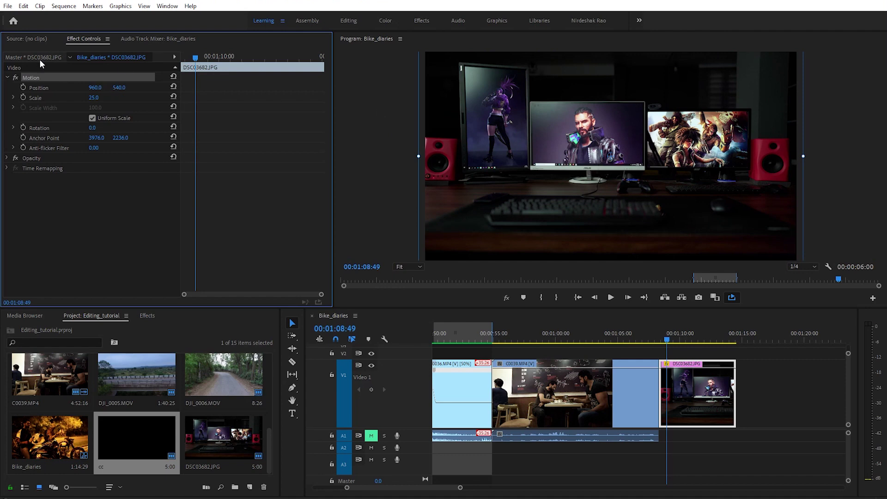
pyautogui.moveTo(595, 152); pyautogui.dragTo(599, 152)
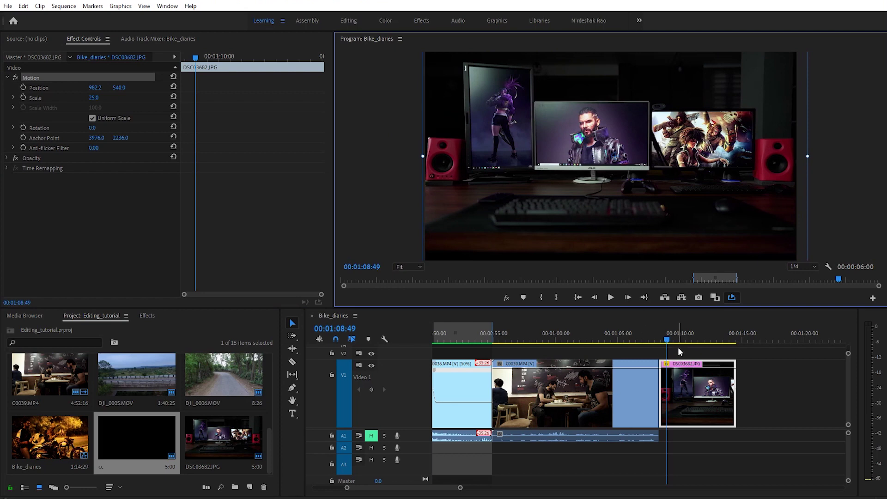
# Clear the In and Out points around C0036.MP4 in the sequence
pyautogui.press('space')
pyautogui.press('space')
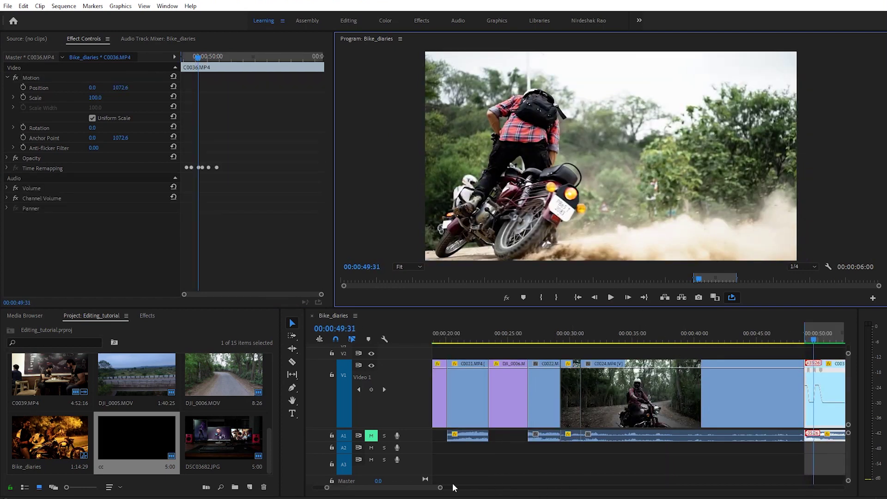
pyautogui.moveTo(440, 487); pyautogui.dragTo(515, 488)
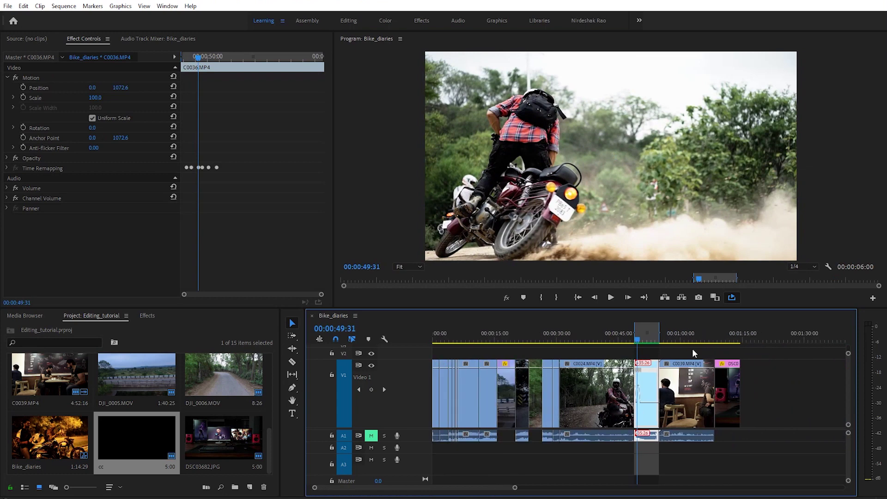
pyautogui.rightClick(646, 331)
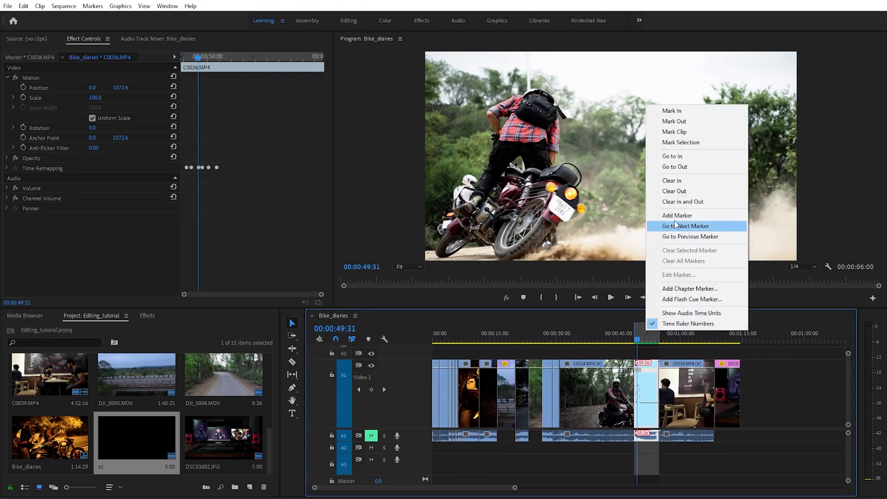
pyautogui.click(678, 202)
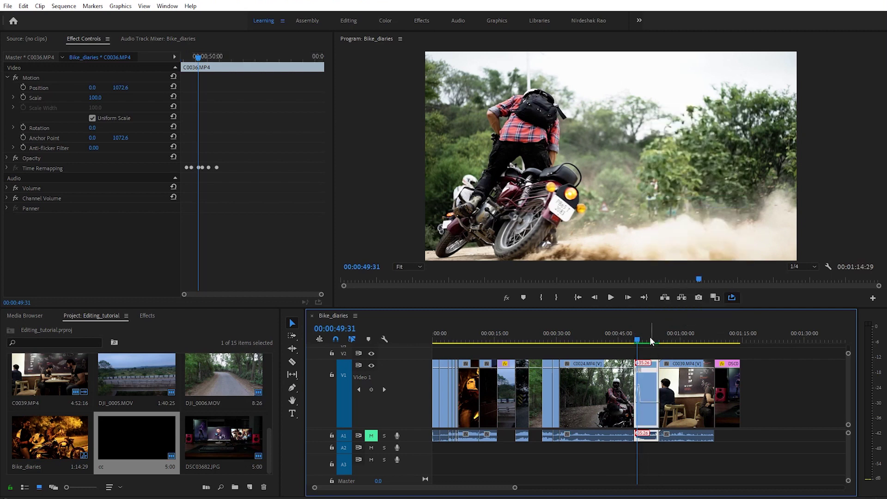
# Animate the Scale of DSC03682.JPG with keyframes of 25 at 00:01:08:39 and 27 at 00:01:13:24
pyautogui.click(720, 334)
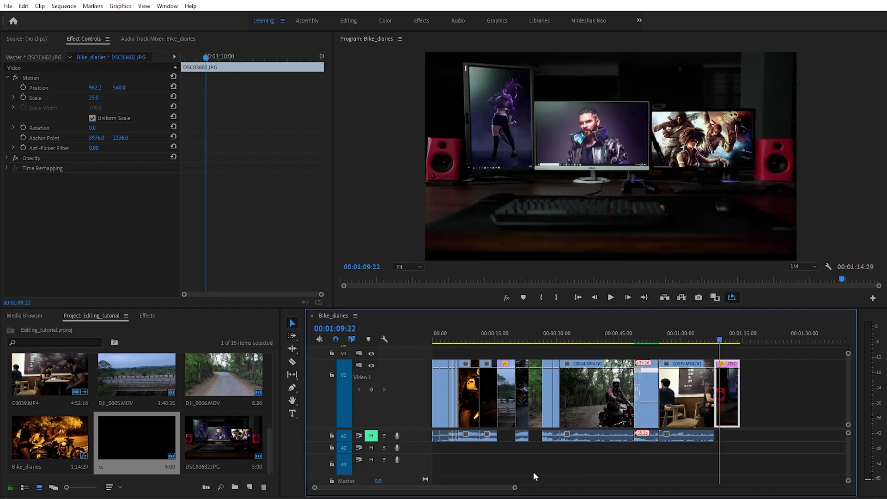
pyautogui.moveTo(515, 489); pyautogui.dragTo(459, 486)
pyautogui.press('space')
pyautogui.press('space')
pyautogui.moveTo(661, 339); pyautogui.dragTo(628, 332)
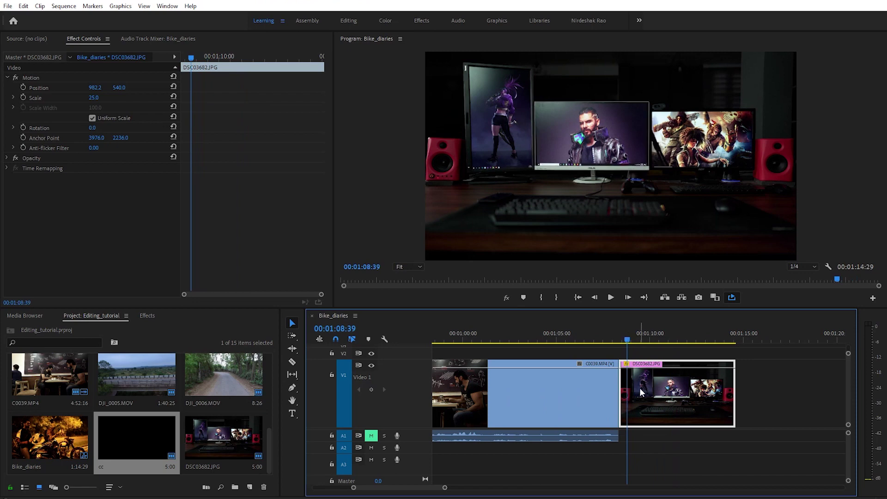
pyautogui.click(23, 97)
pyautogui.click(715, 334)
pyautogui.click(95, 97)
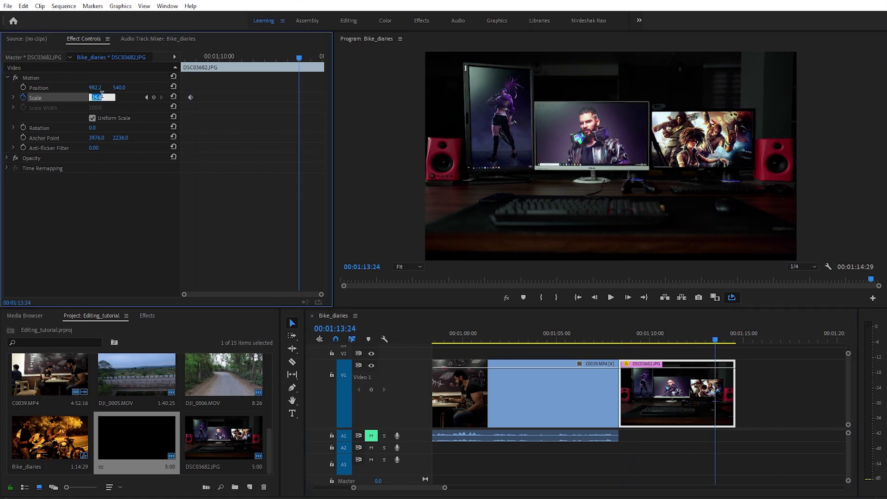
pyautogui.write('27')
pyautogui.press('Return')
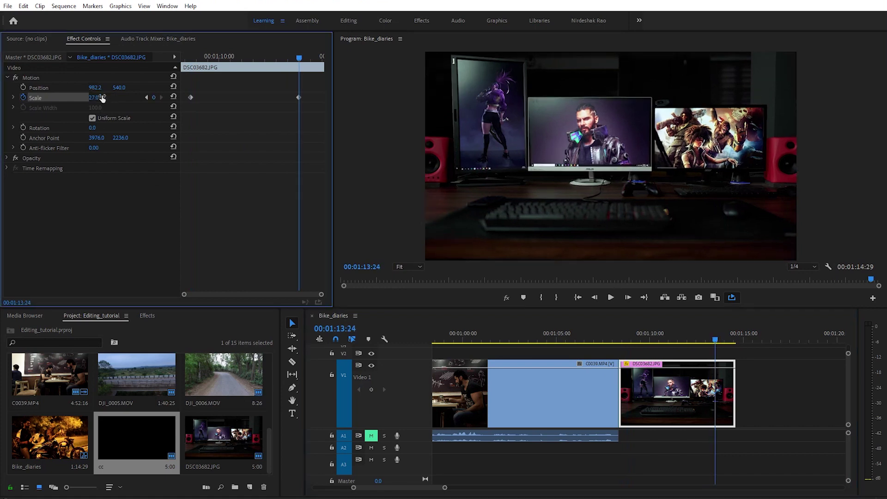
# Play back the slow zoom on DSC03682.JPG from 00:01:08:36
pyautogui.moveTo(631, 332); pyautogui.dragTo(627, 332)
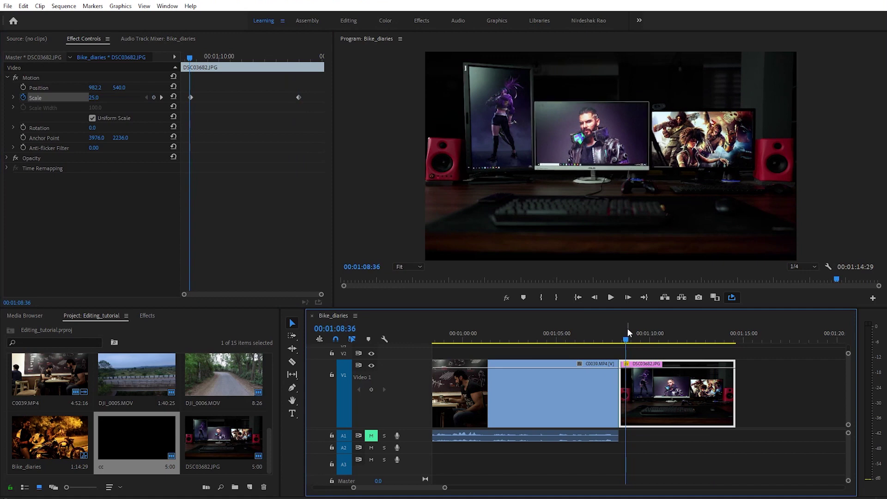
pyautogui.press('space')
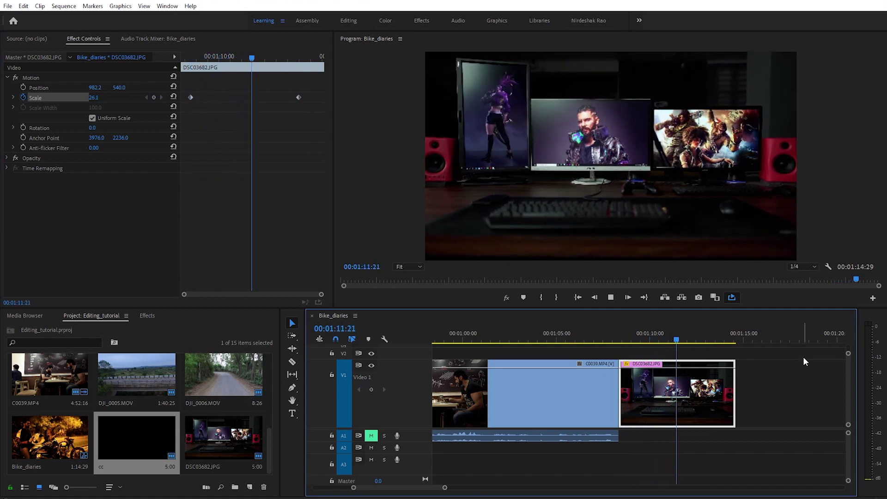
pyautogui.moveTo(647, 331); pyautogui.dragTo(642, 331)
pyautogui.press('space')
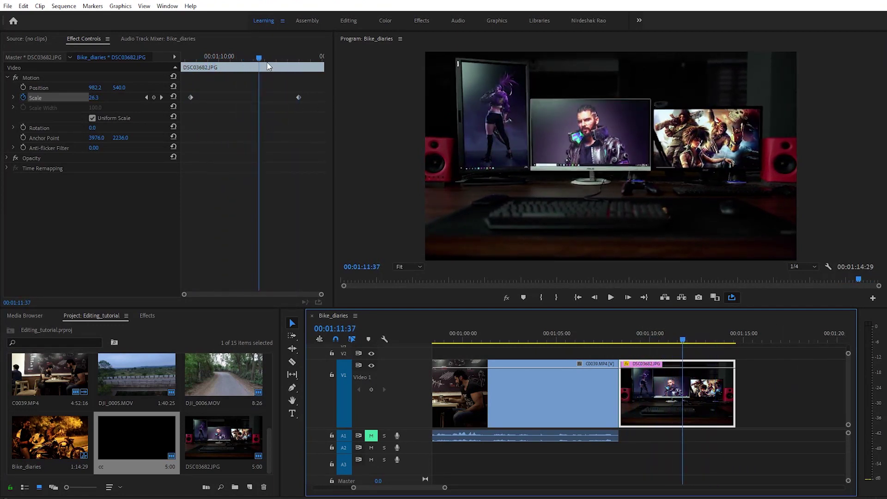
# Raise the second Scale keyframe of DSC03682.JPG at 00:01:13:24 to 29 and replay the zoom
pyautogui.click(131, 104)
pyautogui.click(98, 97)
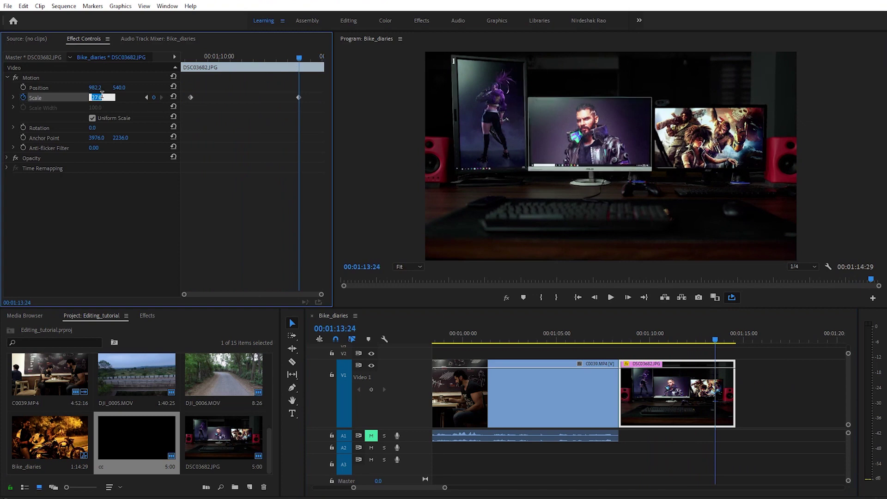
pyautogui.write('29')
pyautogui.press('Return')
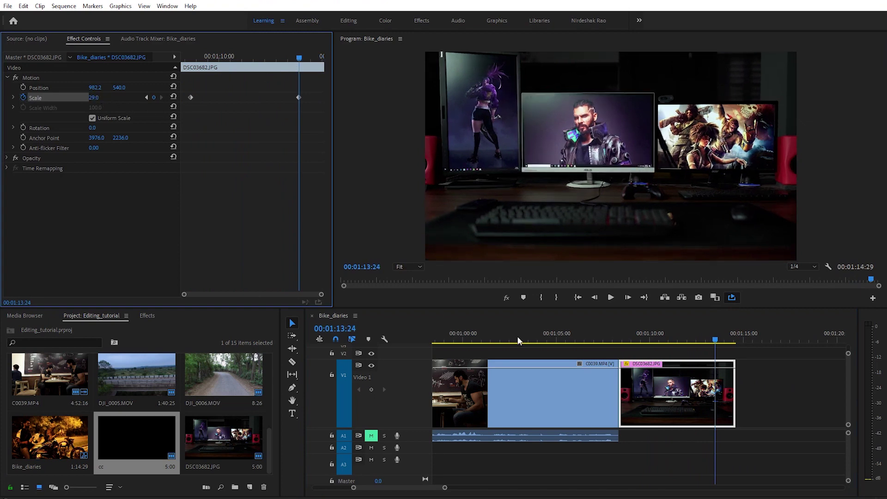
pyautogui.click(640, 336)
pyautogui.press('space')
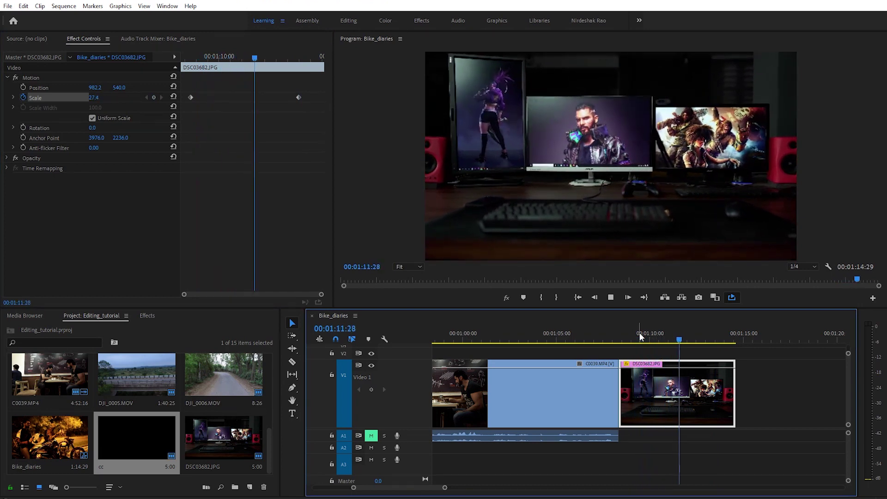
pyautogui.press('space')
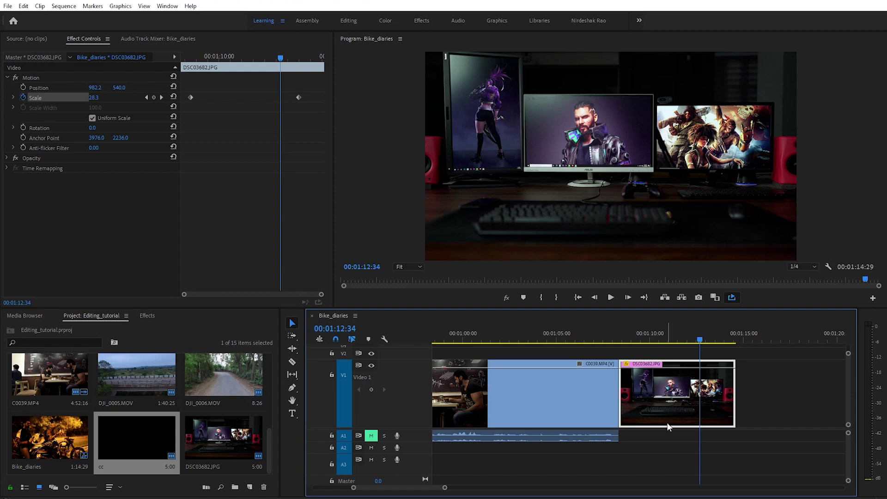
# Turn off Scale animation on DSC03682.JPG at its first keyframe, deleting the existing keyframes
pyautogui.click(190, 59)
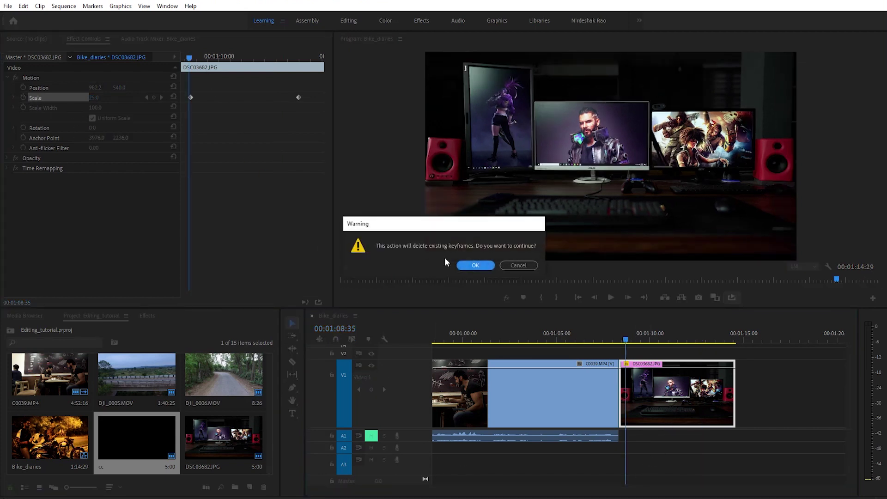
pyautogui.click(476, 265)
# Move the playhead to 00:00:58:05 on C0039.MP4, collapse its Motion settings, and show the list of available effects
pyautogui.moveTo(444, 489); pyautogui.dragTo(471, 489)
pyautogui.click(552, 332)
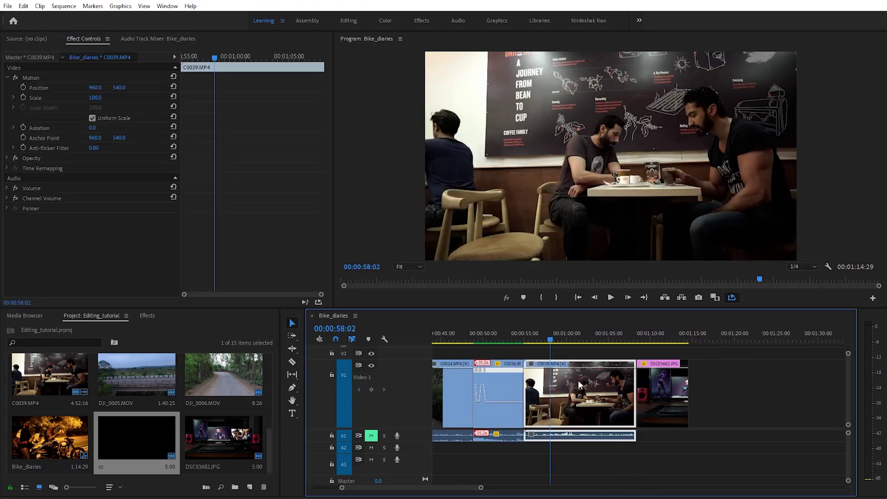
pyautogui.click(551, 335)
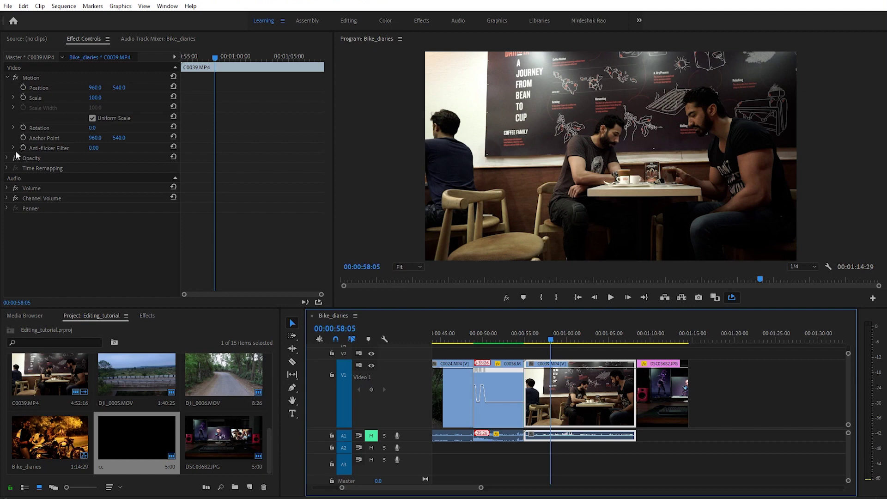
pyautogui.click(7, 78)
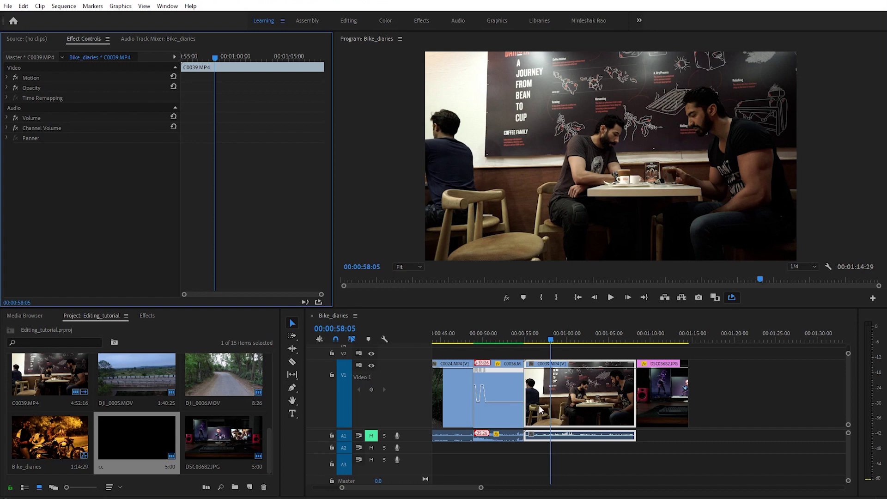
pyautogui.click(146, 316)
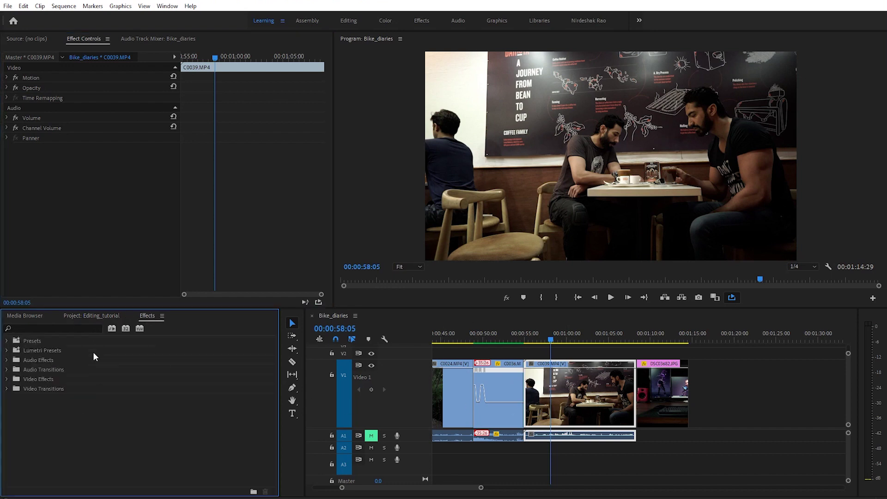
pyautogui.click(167, 6)
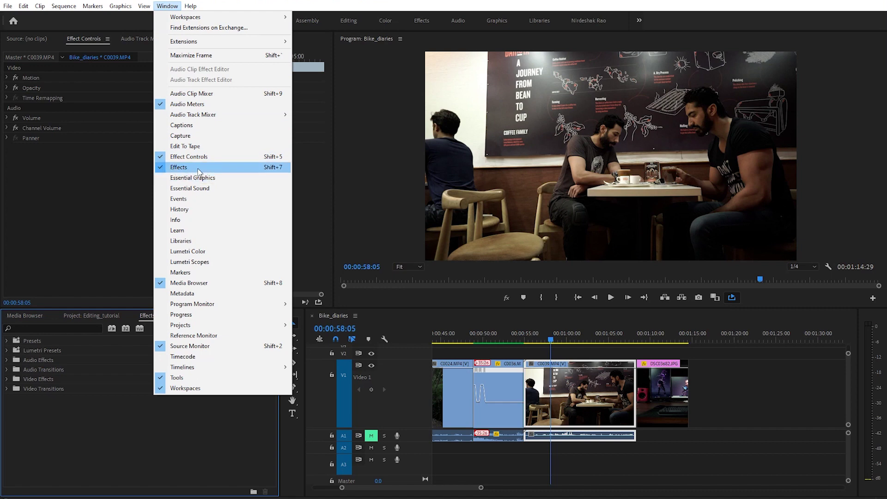
pyautogui.click(119, 432)
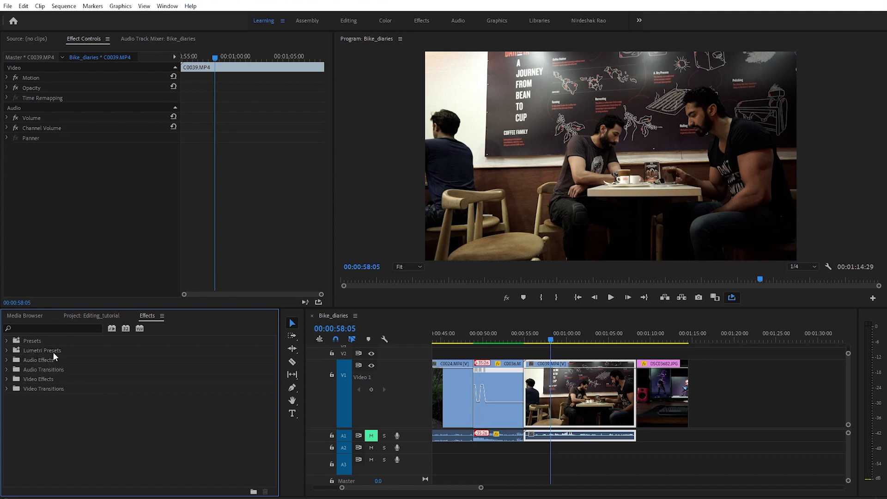
# Apply the Lighting Effects video effect from the Adjust group to the C0039.MP4 clip on V1
pyautogui.click(31, 379)
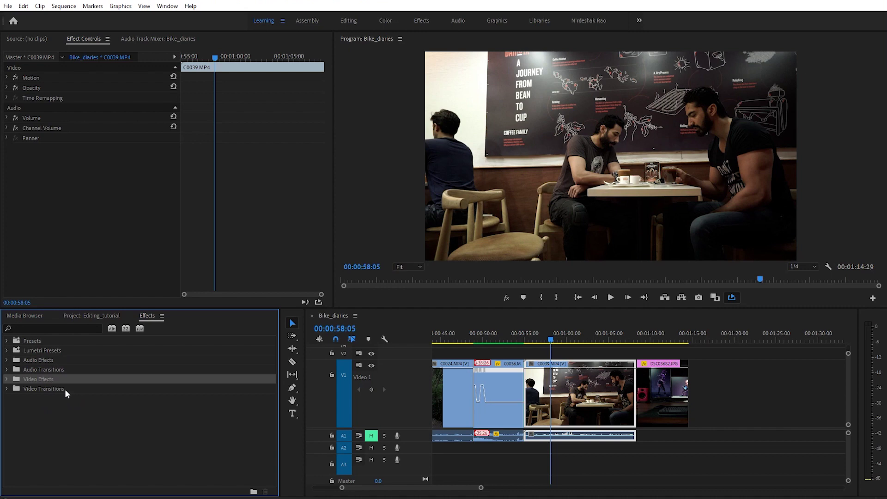
pyautogui.click(7, 379)
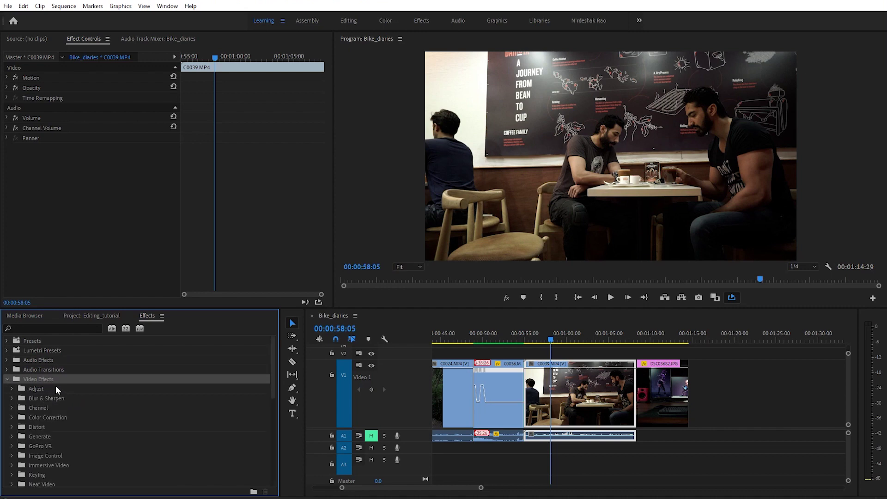
pyautogui.scroll(-5, 57, 391)
pyautogui.scroll(3, 59, 393)
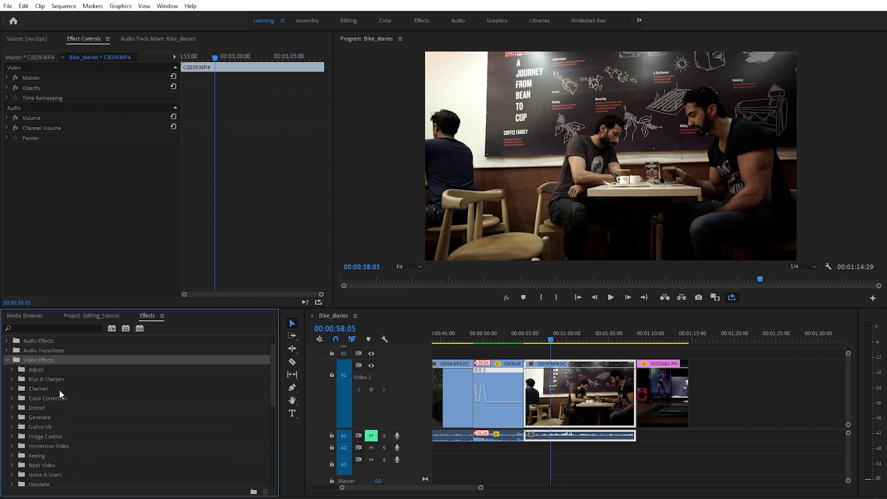
pyautogui.scroll(2, 59, 390)
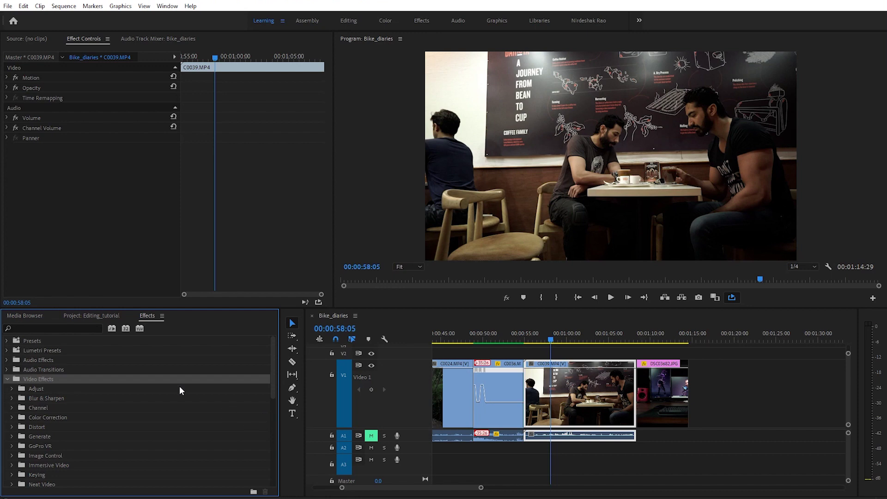
pyautogui.click(12, 390)
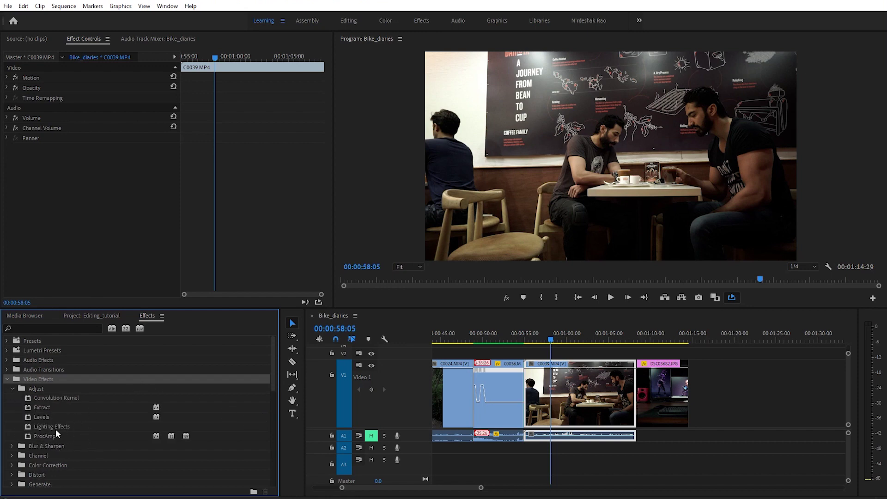
pyautogui.moveTo(54, 429); pyautogui.dragTo(576, 390)
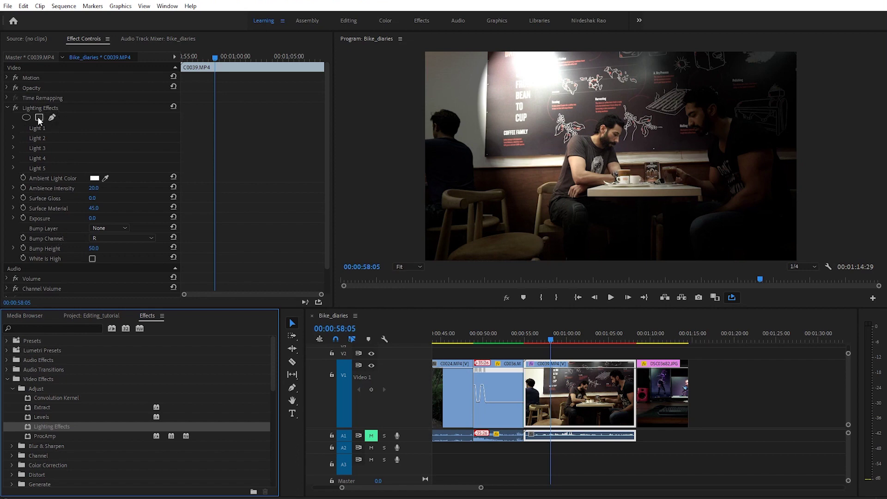
# Toggle Lighting Effects off and on several times on C0039.MP4 to compare the shot before and after, leaving it enabled
pyautogui.click(15, 108)
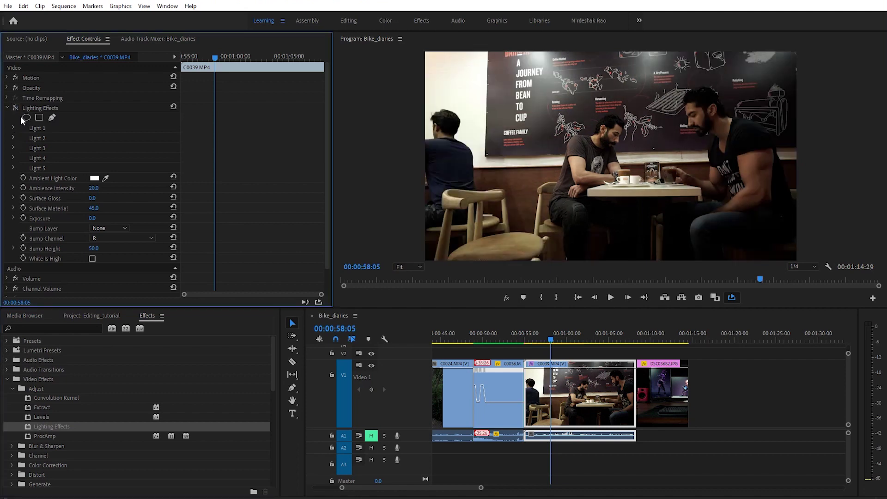
pyautogui.click(16, 107)
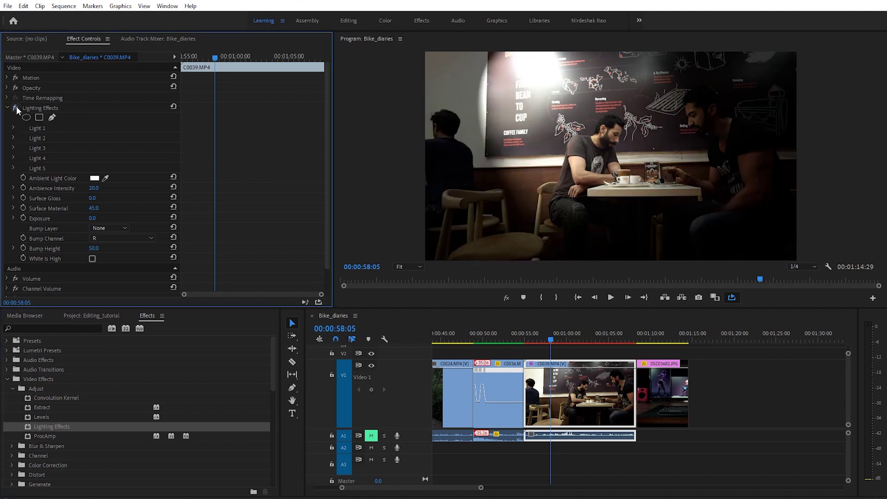
pyautogui.click(15, 107)
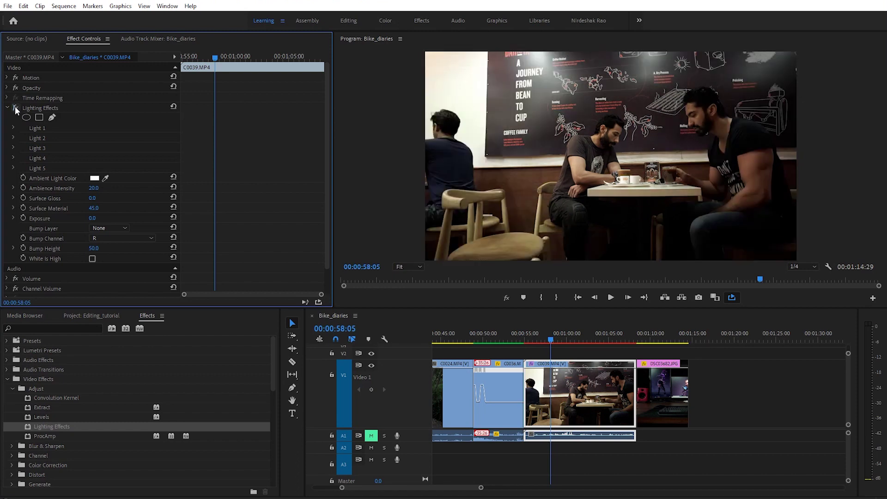
pyautogui.click(14, 107)
pyautogui.click(15, 106)
pyautogui.click(16, 108)
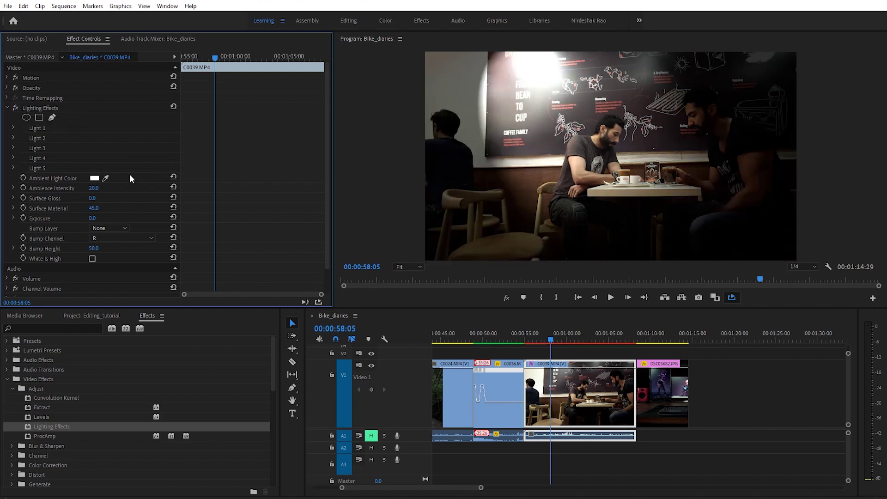
# Reposition the Lighting Effects spotlight on clip C0039.MP4 so it shines from the upper-right corner onto the man seated right of the table
pyautogui.click(51, 107)
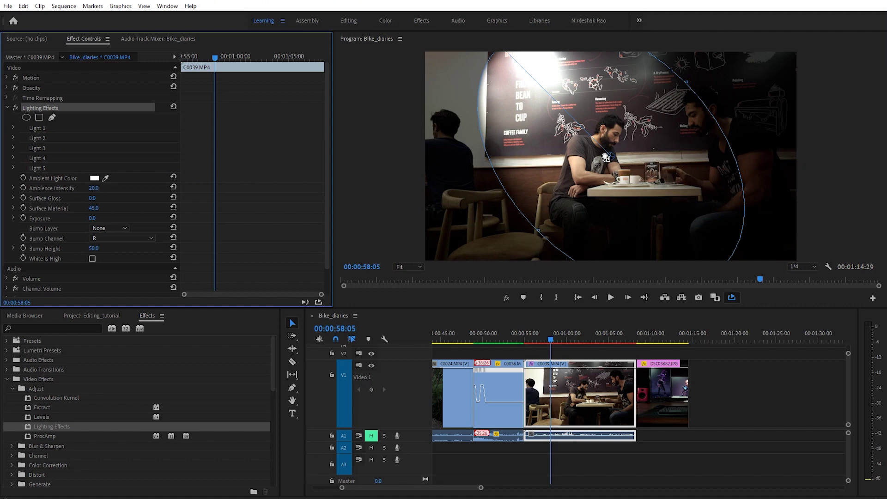
pyautogui.moveTo(611, 157)
pyautogui.mouseDown()
pyautogui.moveTo(643, 160)
pyautogui.moveTo(601, 161)
pyautogui.moveTo(641, 160)
pyautogui.moveTo(617, 161)
pyautogui.mouseUp()
pyautogui.moveTo(694, 86)
pyautogui.mouseDown()
pyautogui.moveTo(706, 78)
pyautogui.moveTo(698, 86)
pyautogui.mouseUp()
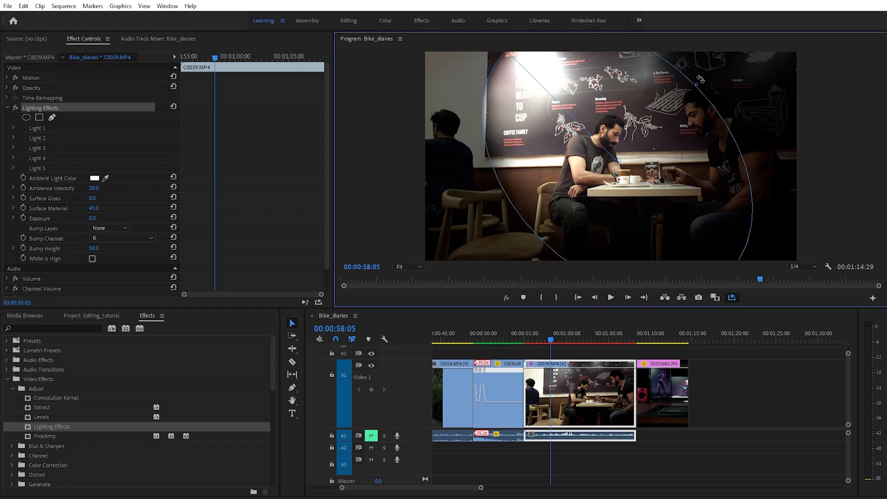
pyautogui.moveTo(701, 79); pyautogui.dragTo(718, 242)
pyautogui.moveTo(618, 160); pyautogui.dragTo(683, 163)
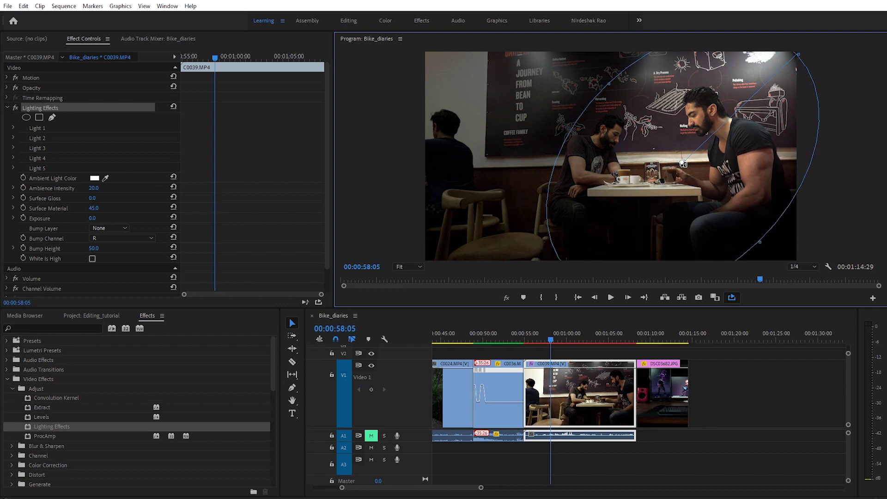
# Slightly enlarge the spotlight's ellipse to spread the light over both seated men, and deselect the clip
pyautogui.moveTo(760, 242); pyautogui.dragTo(773, 252)
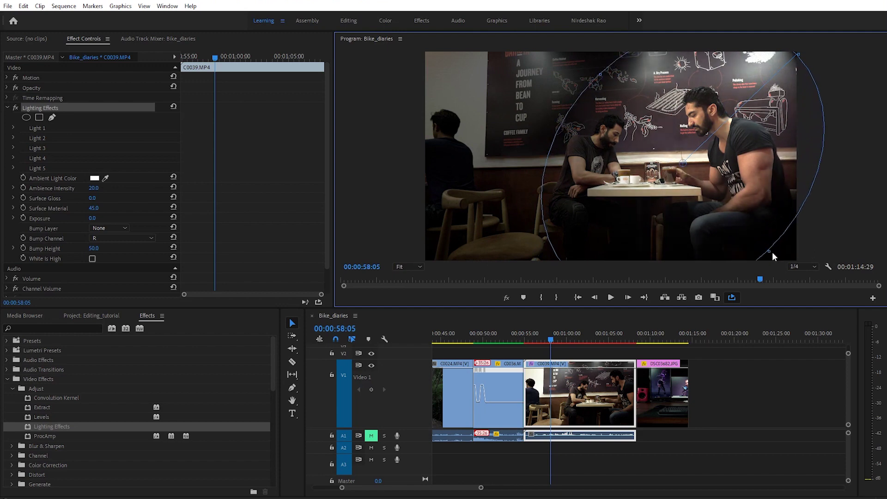
pyautogui.moveTo(801, 54); pyautogui.dragTo(807, 48)
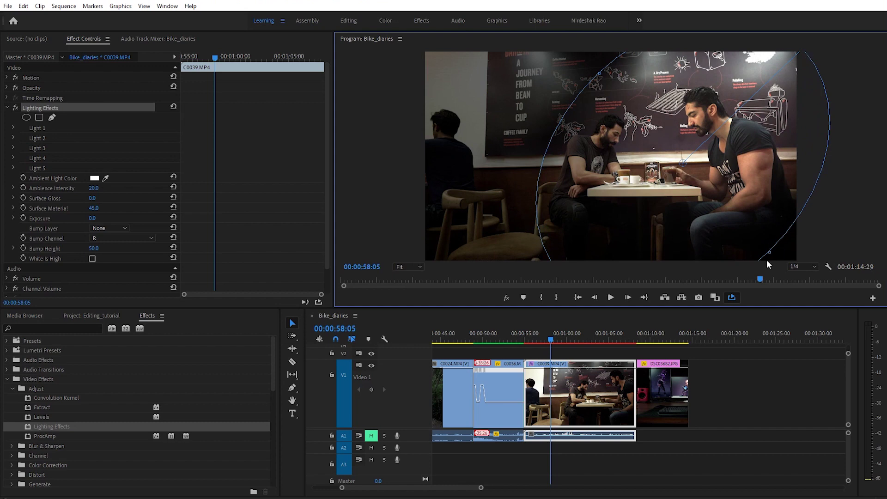
pyautogui.moveTo(770, 252); pyautogui.dragTo(772, 255)
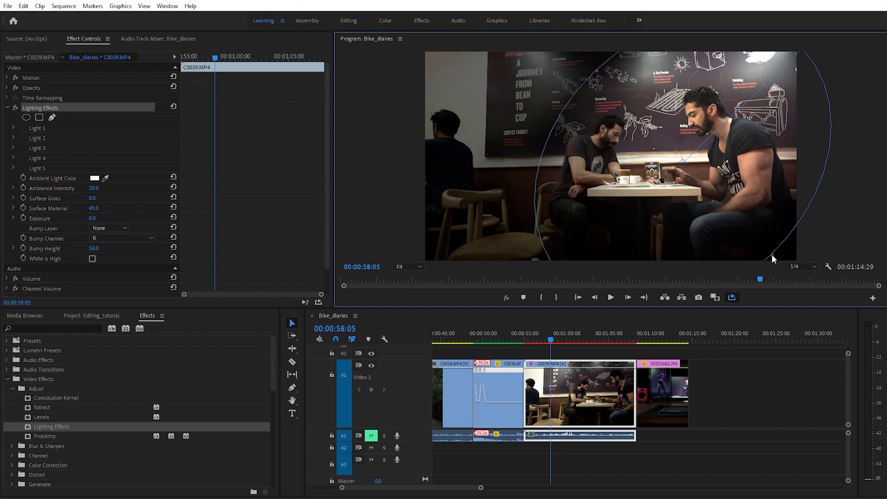
pyautogui.click(591, 461)
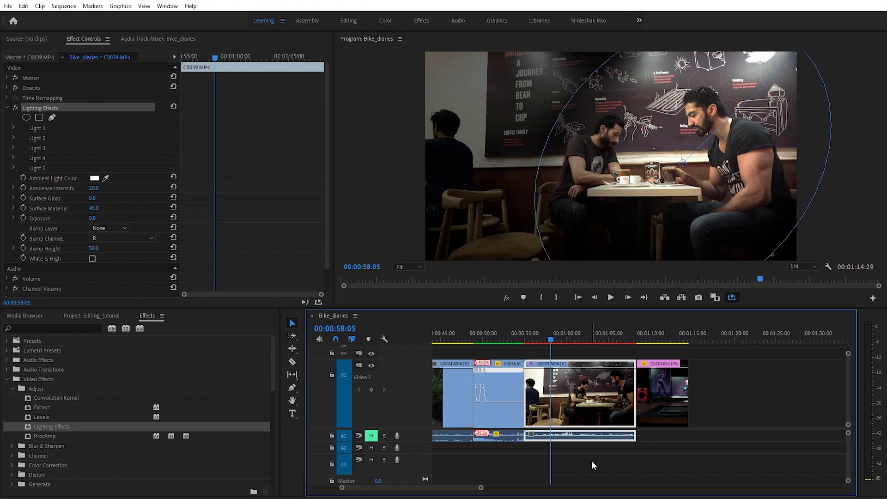
pyautogui.click(591, 460)
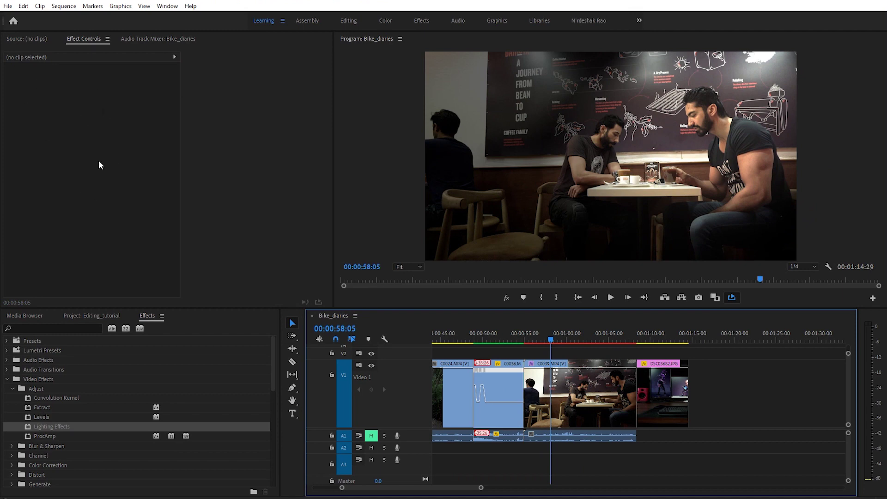
# Compare clip C0039.MP4 with Lighting Effects disabled and enabled, and collapse the effect's settings
pyautogui.click(565, 392)
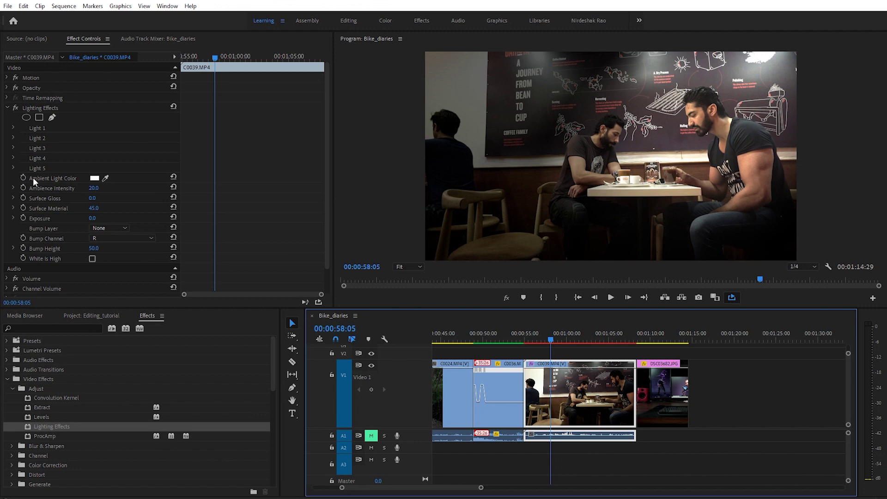
pyautogui.click(14, 108)
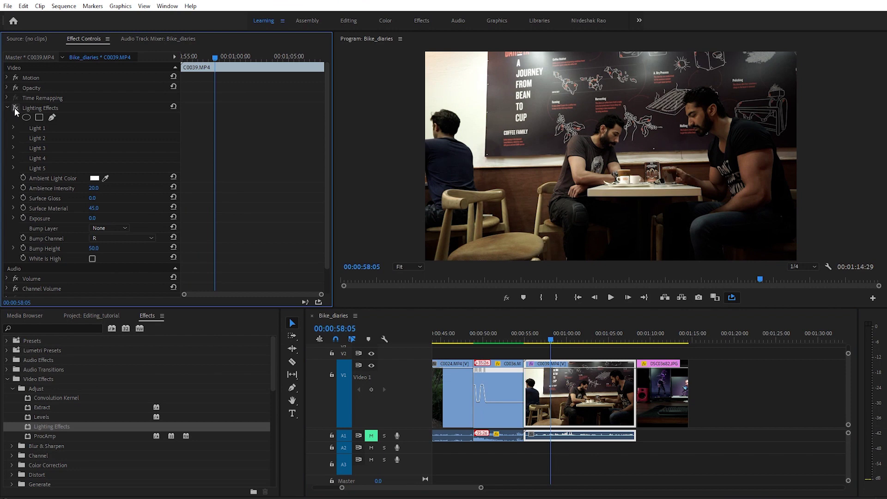
pyautogui.click(15, 107)
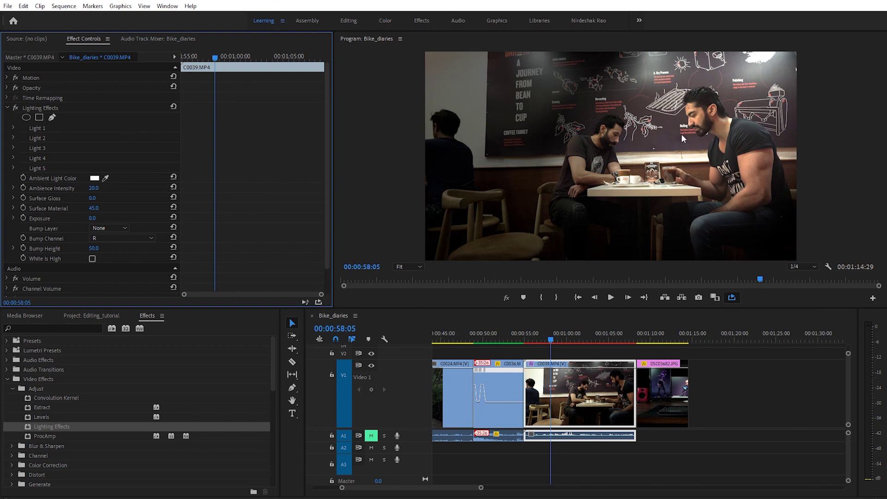
pyautogui.click(8, 107)
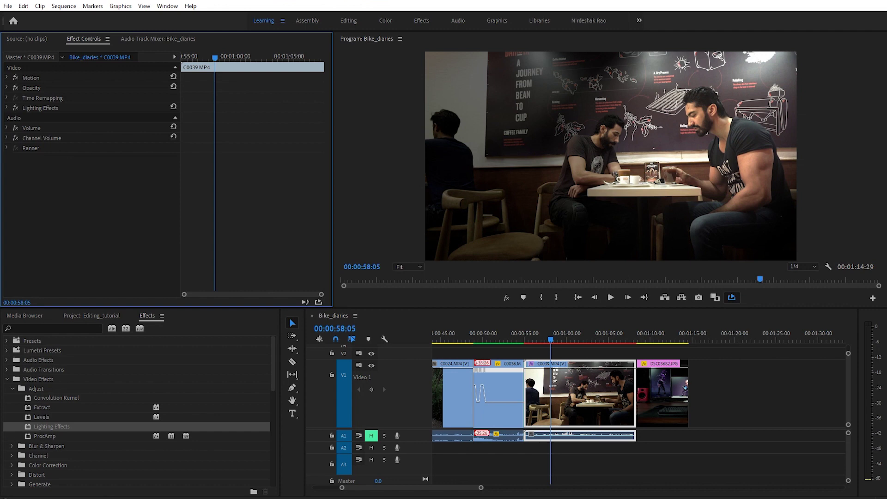
# Apply the Camera Blur effect from Blur & Sharpen to clip C0039.MP4
pyautogui.click(11, 389)
pyautogui.click(13, 399)
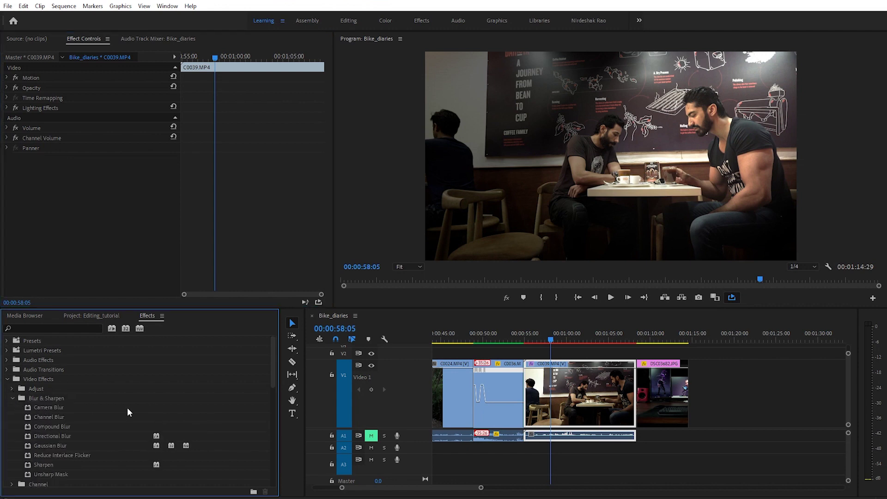
pyautogui.click(45, 407)
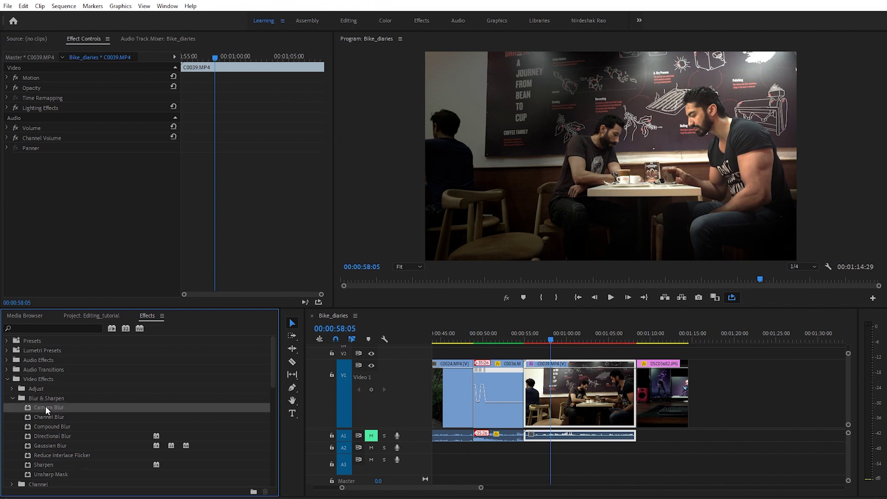
pyautogui.moveTo(45, 406); pyautogui.dragTo(94, 190)
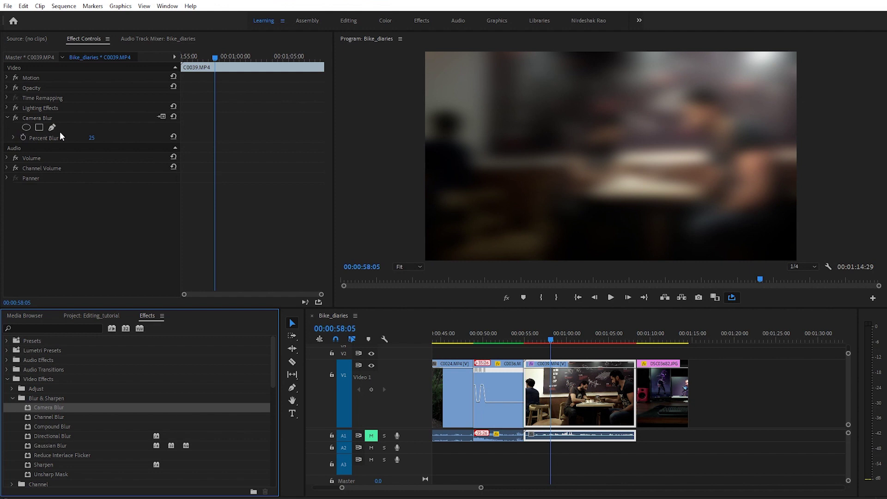
# Draw a closed freeform Camera Blur mask around the two seated men and their table
pyautogui.click(7, 88)
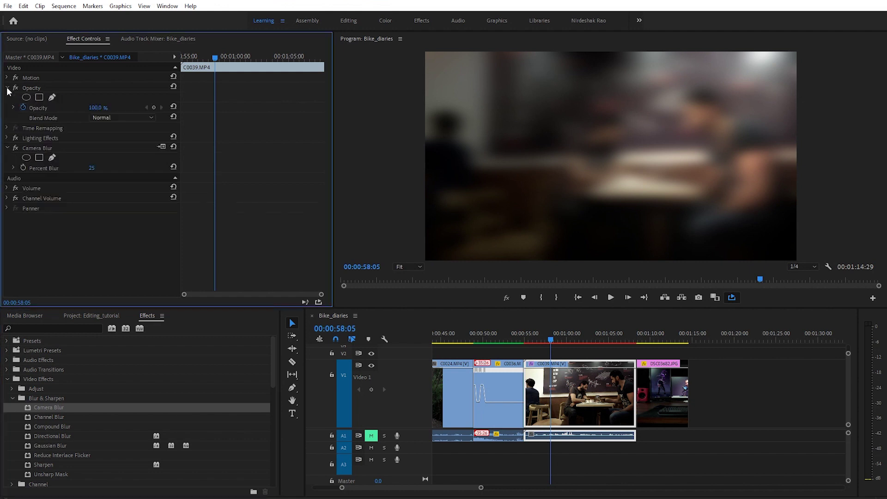
pyautogui.click(7, 88)
pyautogui.click(52, 127)
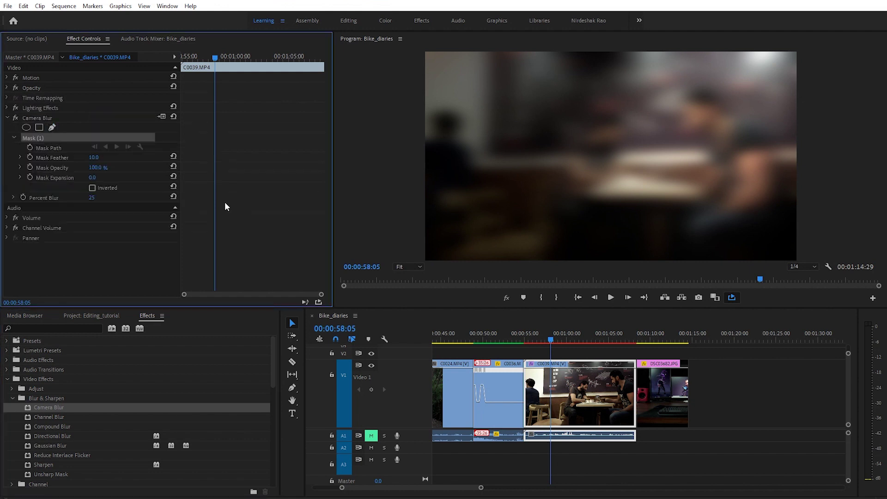
pyautogui.click(547, 256)
pyautogui.click(559, 195)
pyautogui.moveTo(548, 144); pyautogui.dragTo(765, 101)
pyautogui.click(787, 151)
pyautogui.moveTo(787, 213); pyautogui.dragTo(783, 231)
pyautogui.moveTo(767, 253); pyautogui.dragTo(765, 258)
pyautogui.click(547, 256)
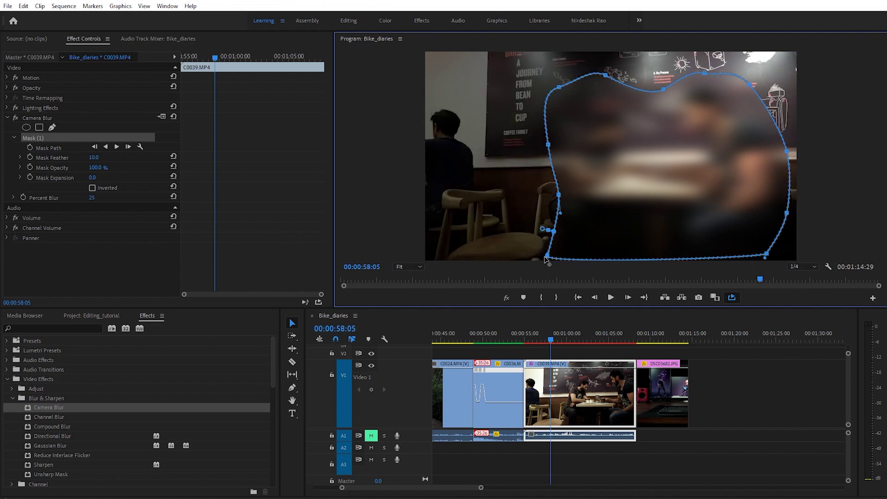
# Extend the Camera Blur mask below the frame's bottom edge and widen its left side
pyautogui.moveTo(547, 257); pyautogui.dragTo(542, 265)
pyautogui.moveTo(767, 254); pyautogui.dragTo(771, 268)
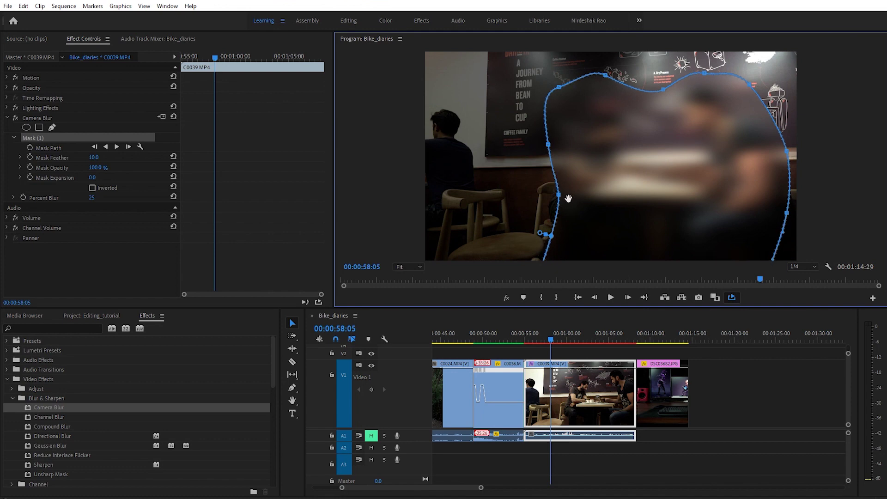
pyautogui.moveTo(559, 195); pyautogui.dragTo(545, 196)
pyautogui.moveTo(549, 144); pyautogui.dragTo(538, 143)
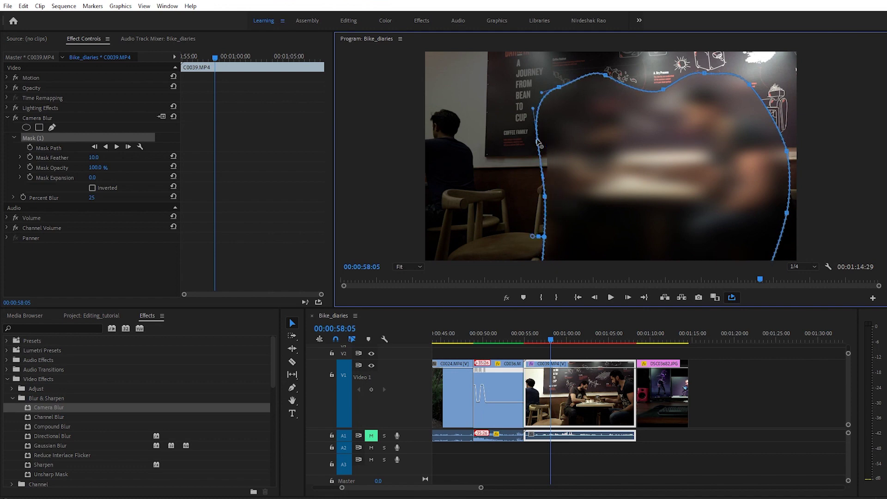
# Invert the Camera Blur mask and set its Mask Feather to 415
pyautogui.click(93, 187)
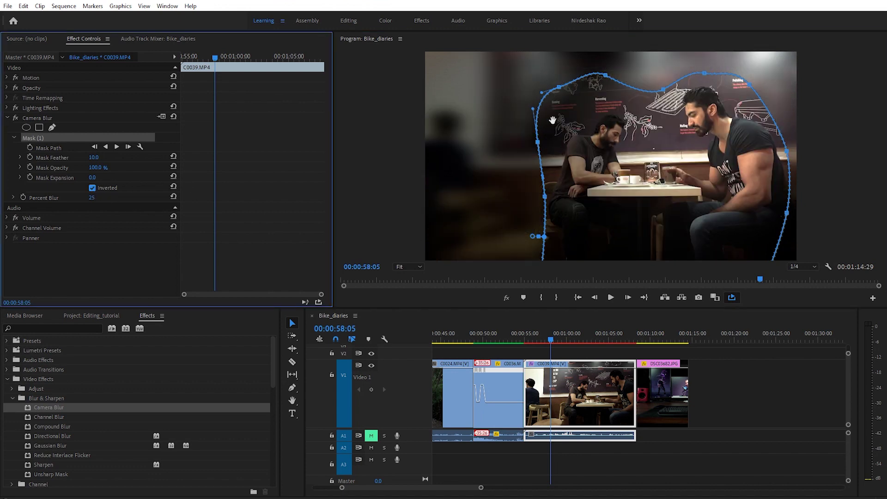
pyautogui.click(616, 466)
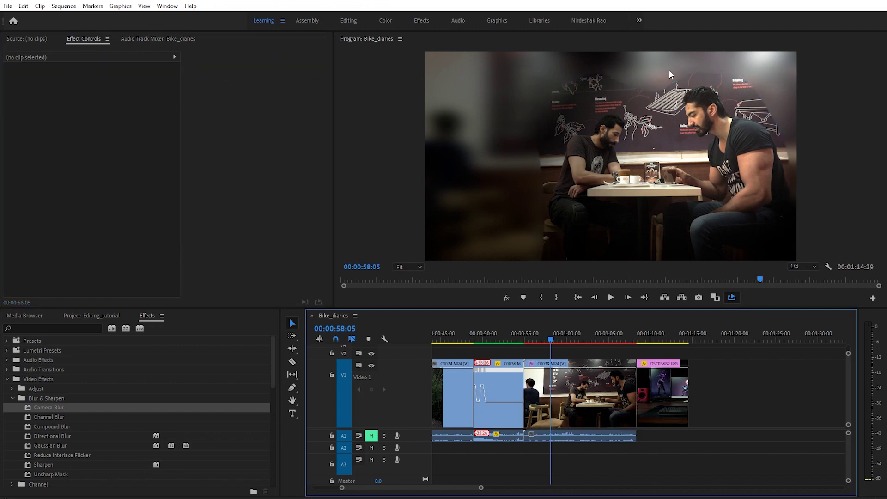
pyautogui.click(565, 394)
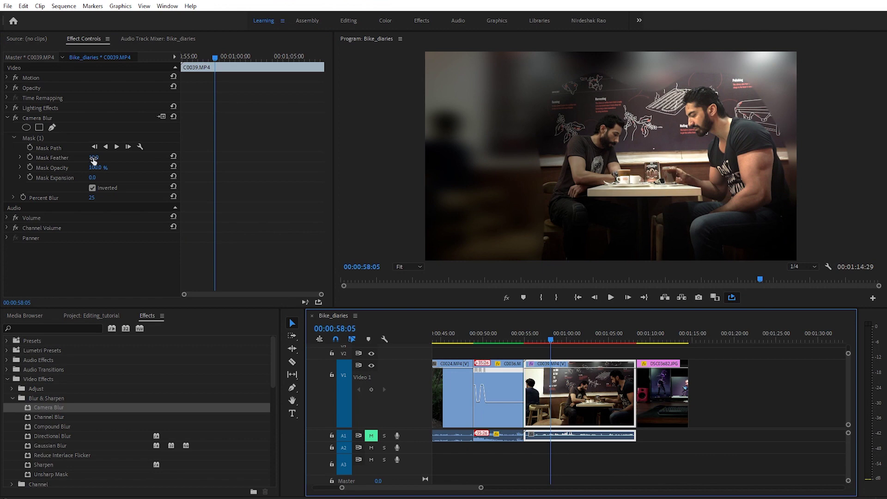
pyautogui.moveTo(93, 159); pyautogui.dragTo(109, 158)
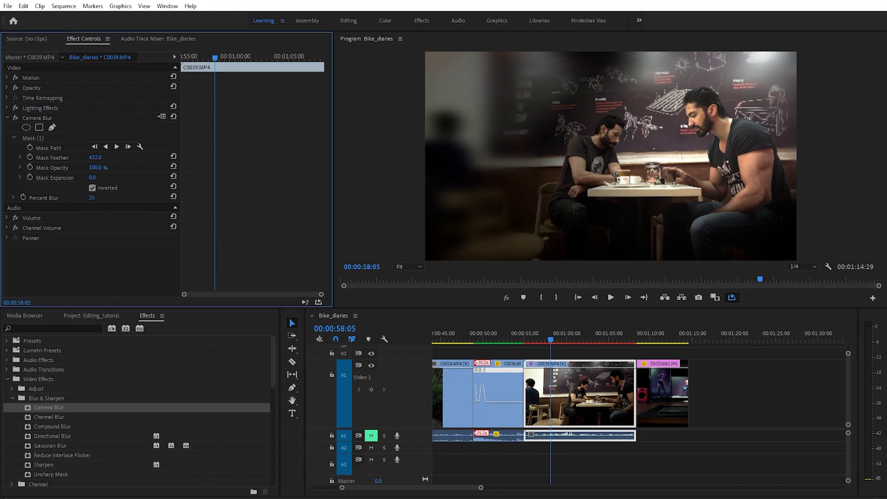
pyautogui.moveTo(95, 158); pyautogui.dragTo(93, 157)
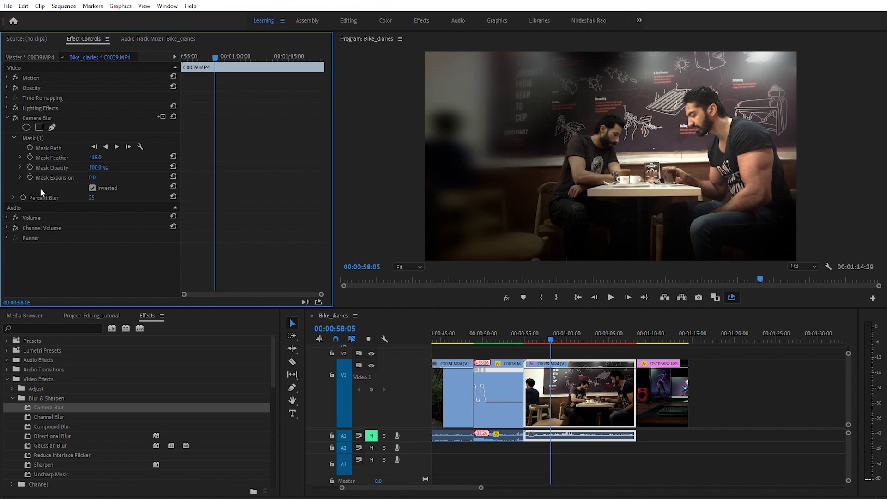
# Reshape the Camera Blur mask by widening its left edge around the chair and raising its upper edge toward the frame's top
pyautogui.click(32, 138)
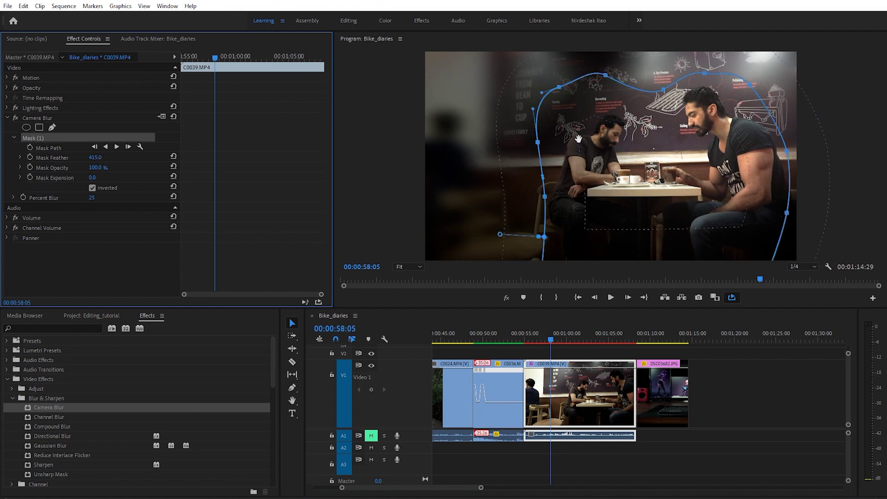
pyautogui.click(538, 146)
pyautogui.moveTo(538, 146); pyautogui.dragTo(522, 146)
pyautogui.moveTo(545, 197); pyautogui.dragTo(505, 212)
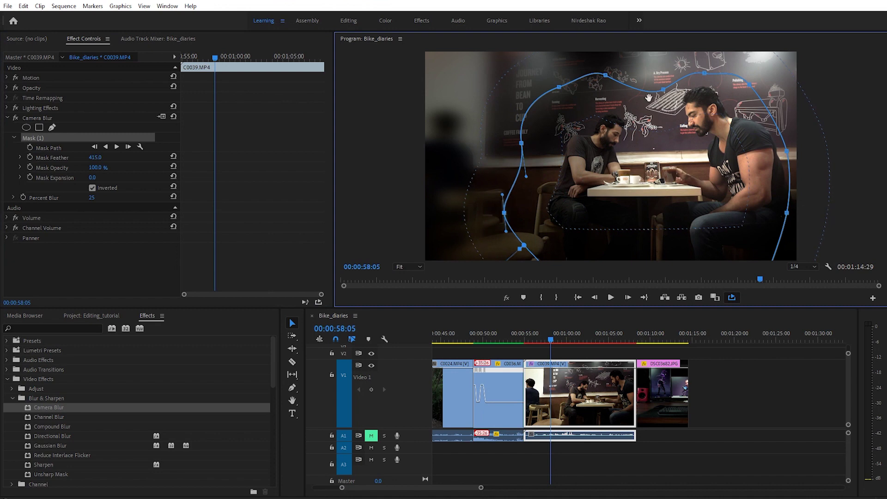
pyautogui.moveTo(610, 77); pyautogui.dragTo(613, 72)
pyautogui.moveTo(666, 86); pyautogui.dragTo(730, 55)
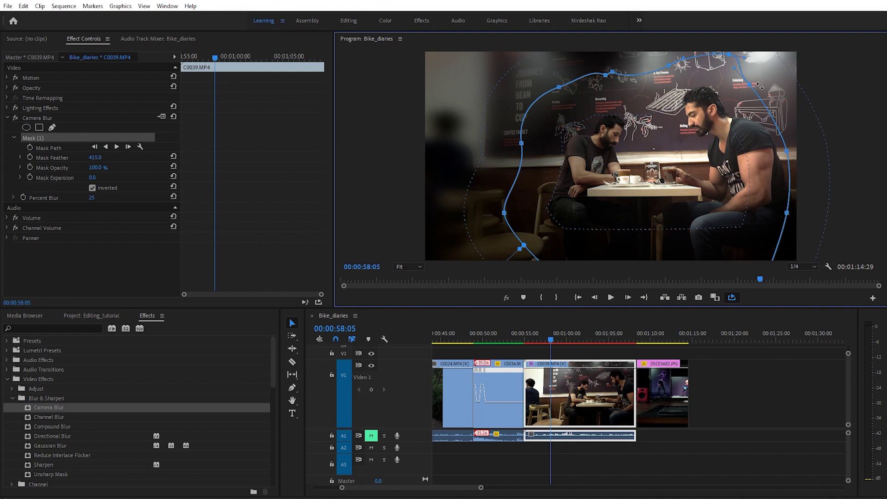
# Widen the Camera Blur mask's right side beyond the frame edge to clear the man seated right of the table
pyautogui.moveTo(757, 84); pyautogui.dragTo(773, 88)
pyautogui.moveTo(788, 154); pyautogui.dragTo(810, 161)
pyautogui.moveTo(786, 213); pyautogui.dragTo(812, 234)
pyautogui.moveTo(810, 162); pyautogui.dragTo(822, 152)
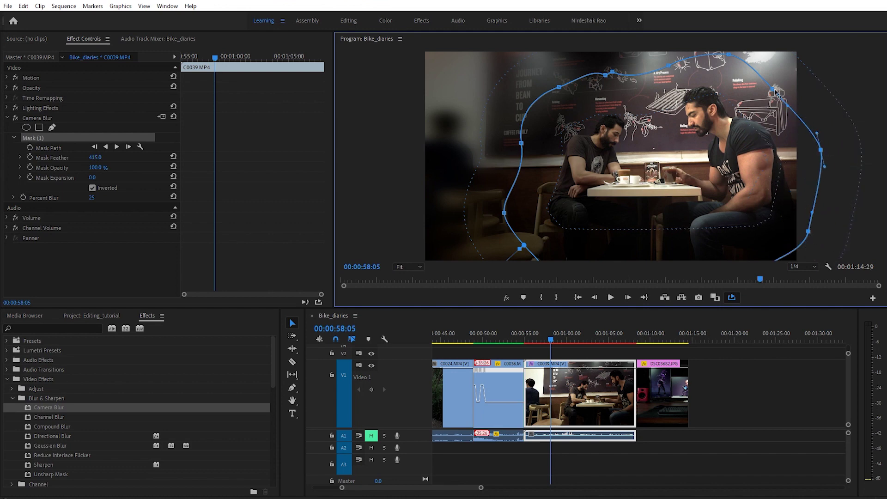
pyautogui.moveTo(787, 85); pyautogui.dragTo(785, 81)
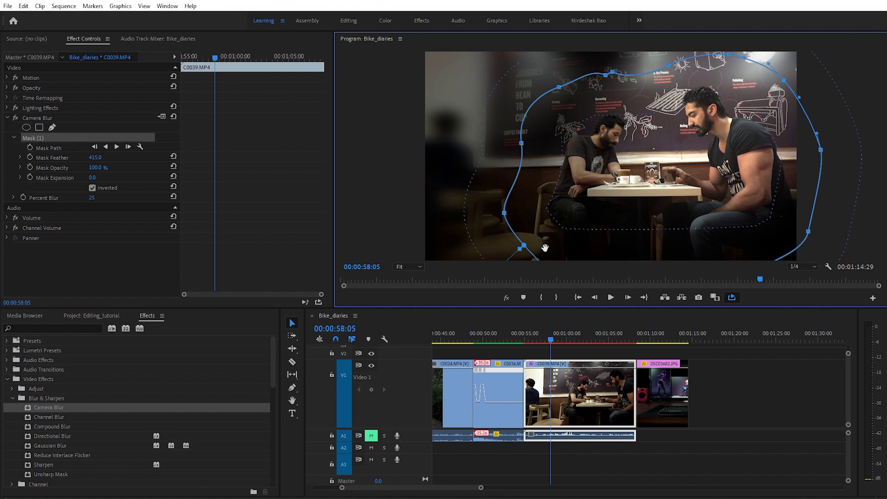
# Lower the Camera Blur mask's bottom-left and bottom-right points toward the frame's lower edge
pyautogui.moveTo(528, 252); pyautogui.dragTo(522, 262)
pyautogui.click(808, 232)
pyautogui.moveTo(809, 232); pyautogui.dragTo(776, 276)
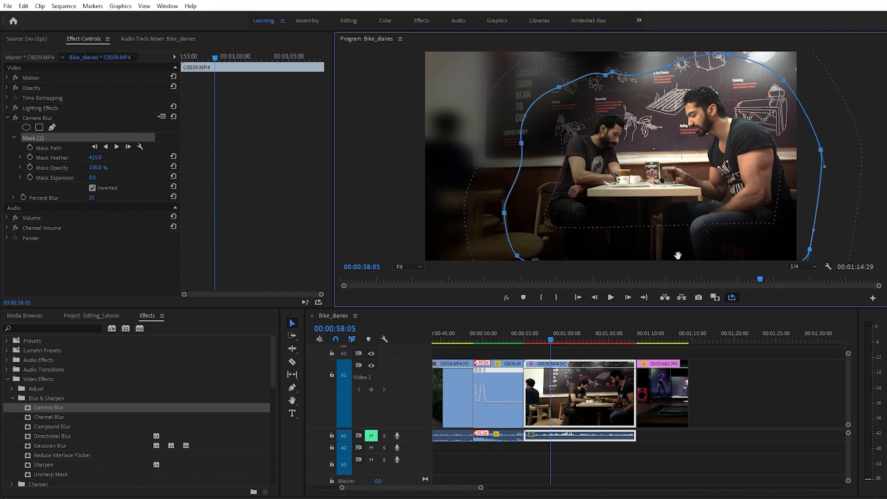
# Pull the Camera Blur mask's lower points well below the frame and widen both bottom corners outward
pyautogui.click(411, 266)
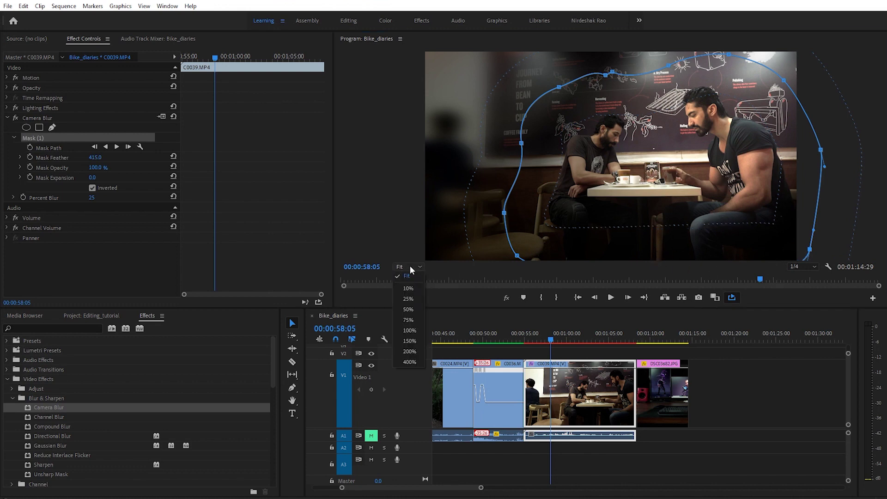
pyautogui.click(408, 299)
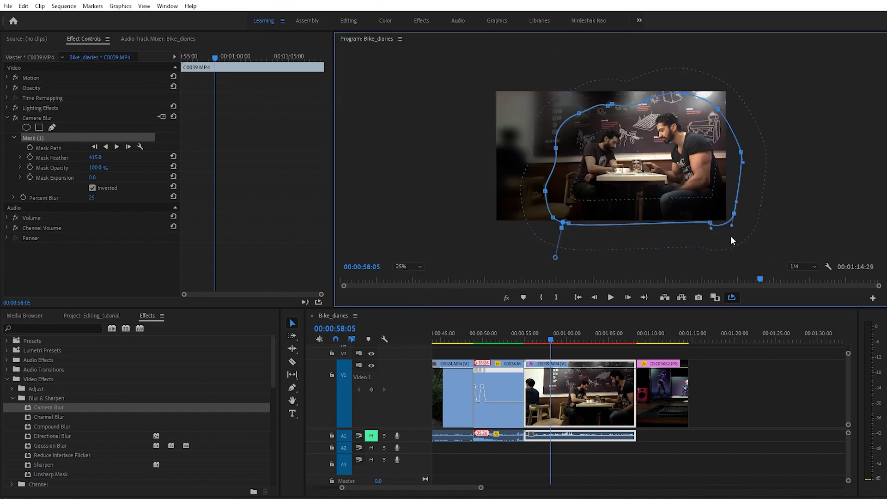
pyautogui.moveTo(707, 225); pyautogui.dragTo(706, 234)
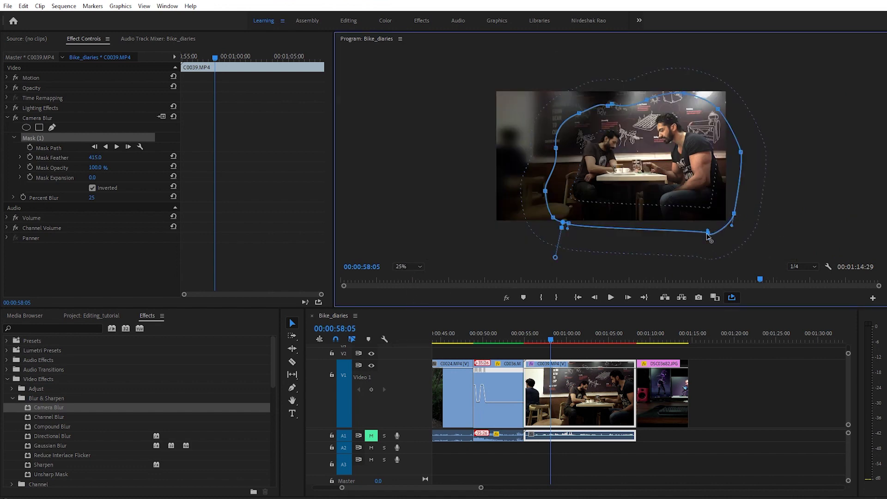
pyautogui.moveTo(567, 224); pyautogui.dragTo(564, 257)
pyautogui.moveTo(557, 223); pyautogui.dragTo(532, 227)
pyautogui.moveTo(709, 234); pyautogui.dragTo(727, 255)
pyautogui.moveTo(735, 214); pyautogui.dragTo(759, 224)
pyautogui.click(413, 267)
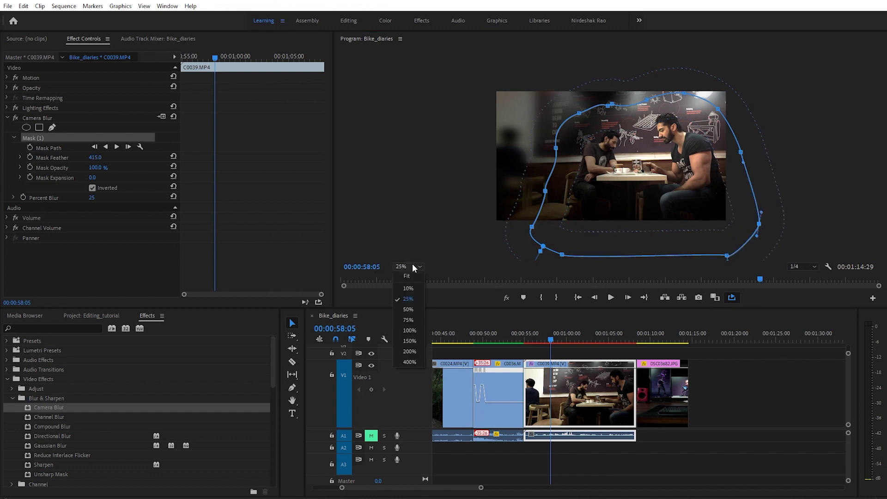
# Set the Camera Blur effect's Percent Blur on clip C0039.MP4 to 10
pyautogui.click(409, 276)
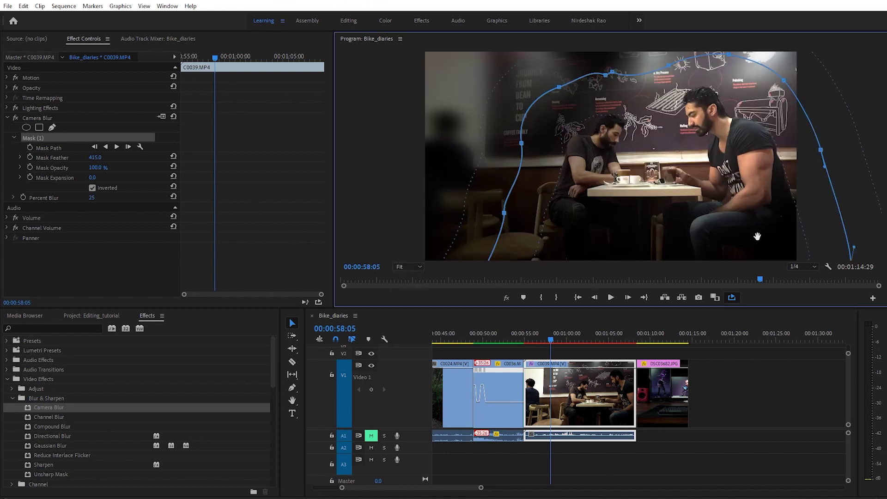
pyautogui.click(569, 458)
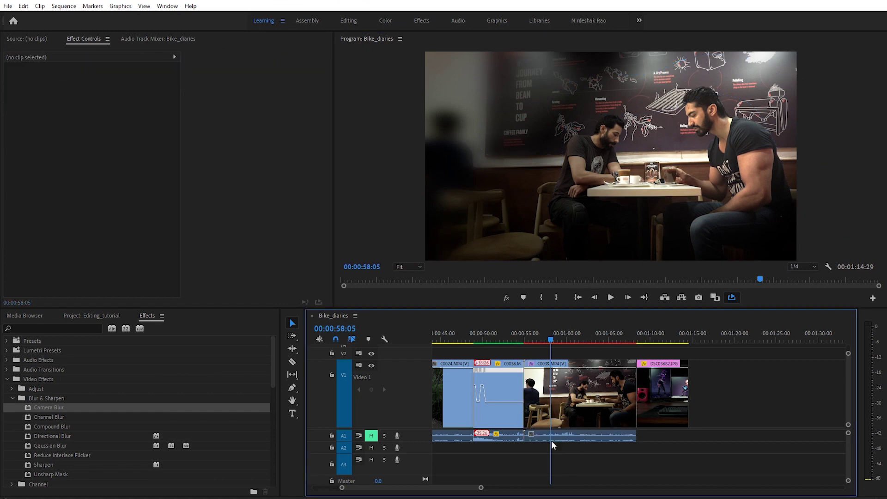
pyautogui.click(567, 396)
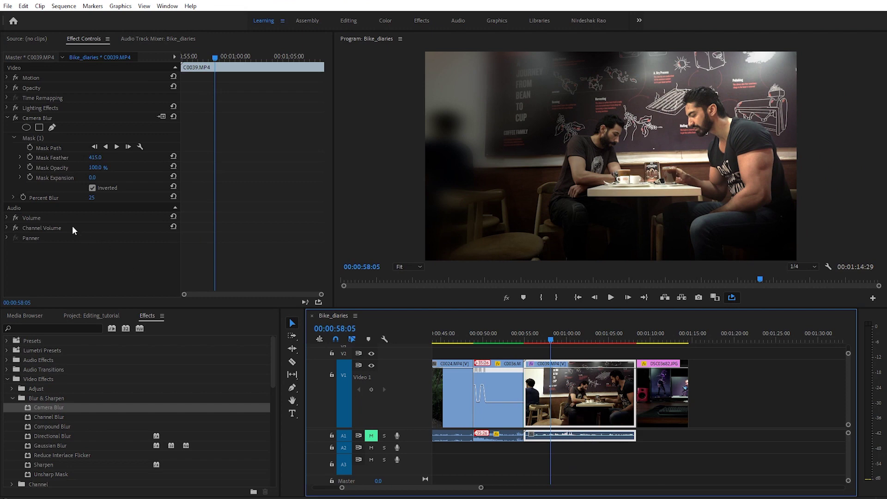
pyautogui.click(94, 197)
pyautogui.write('10')
pyautogui.press('Return')
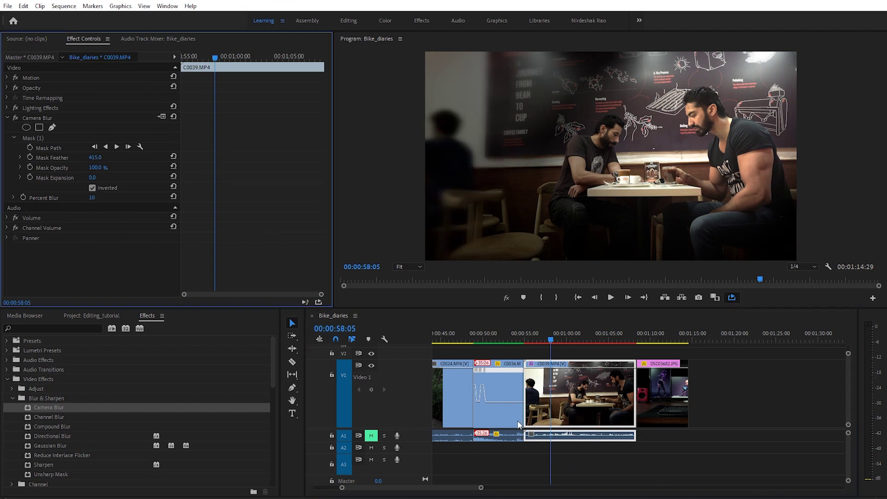
# Compare the frame with Camera Blur and Lighting Effects toggled off and on, leaving only Camera Blur disabled
pyautogui.click(17, 116)
pyautogui.click(16, 116)
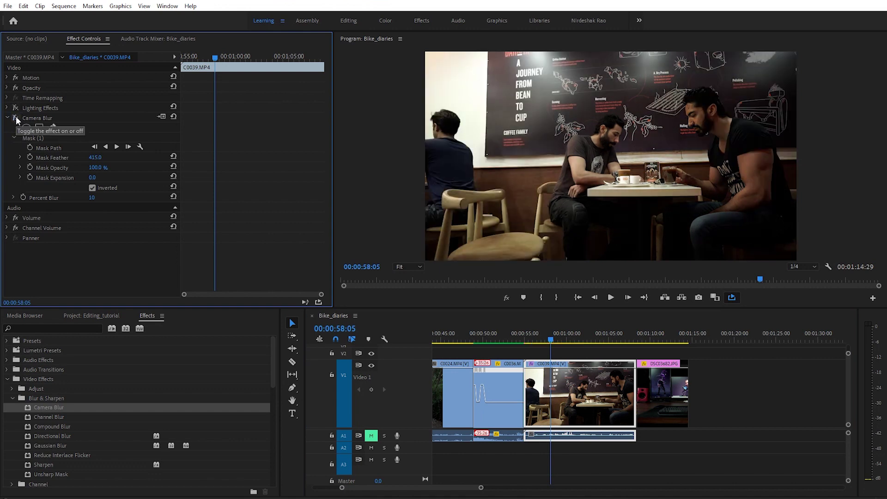
pyautogui.click(16, 116)
pyautogui.click(16, 108)
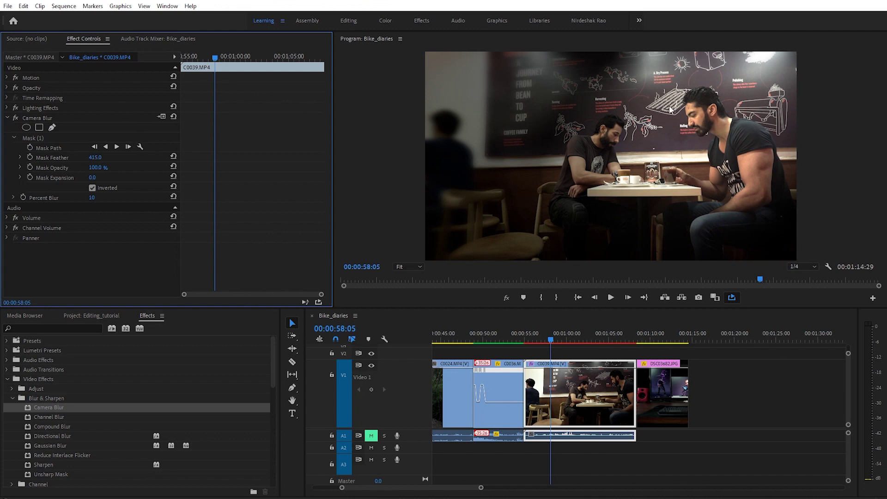
pyautogui.click(16, 118)
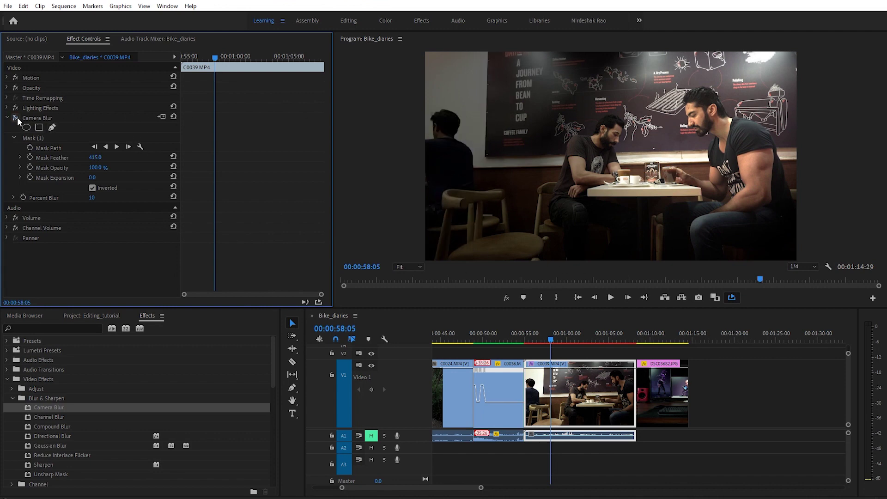
# Apply Directional Blur to C0039.MP4 with a Direction of 56° and a Blur Length of 312
pyautogui.click(583, 393)
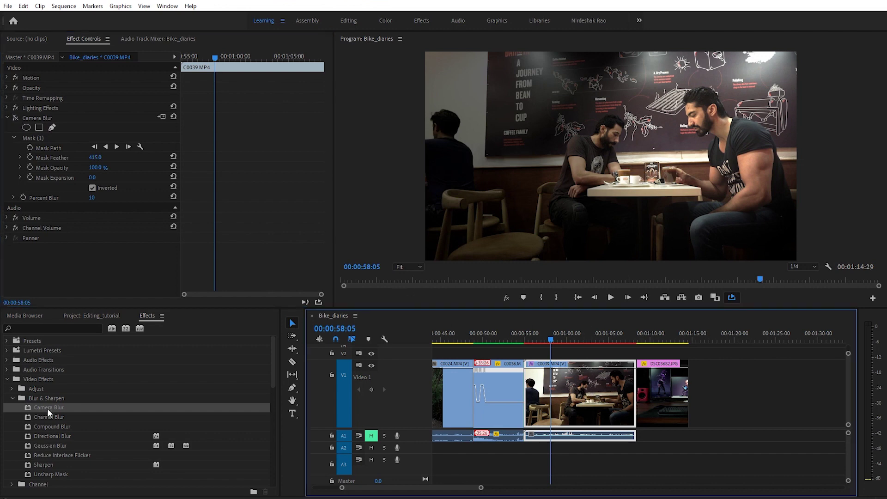
pyautogui.moveTo(66, 433); pyautogui.dragTo(93, 269)
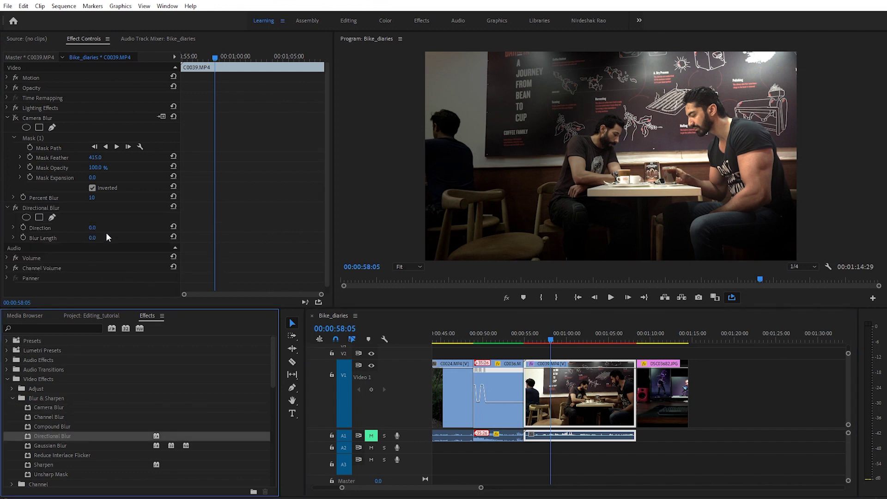
pyautogui.moveTo(93, 239)
pyautogui.mouseDown()
pyautogui.moveTo(124, 238)
pyautogui.moveTo(100, 228)
pyautogui.moveTo(160, 237)
pyautogui.moveTo(139, 237)
pyautogui.mouseUp()
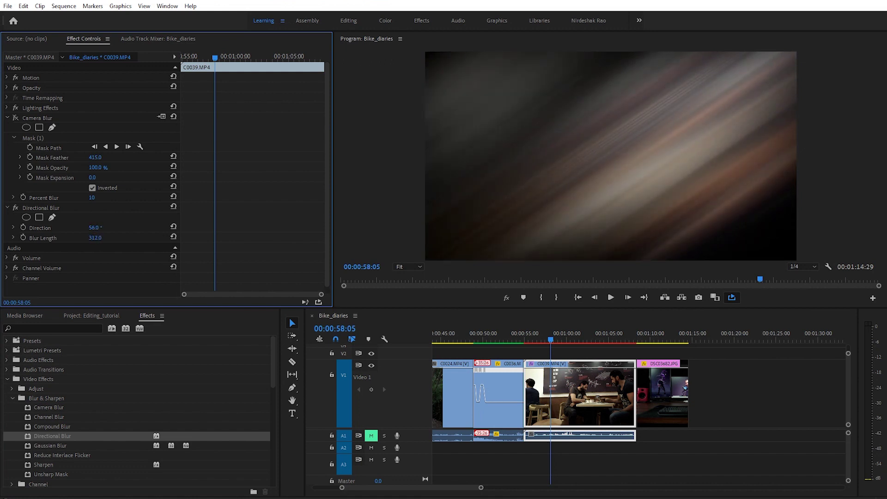
# Start keyframing Directional Blur's Blur Length at 00:00:58:05 and add an earlier keyframe of 0 at 00:00:57:49
pyautogui.click(23, 238)
pyautogui.press('Left')
pyautogui.press('Left')
pyautogui.press('Left')
pyautogui.click(102, 235)
pyautogui.write('0')
pyautogui.press('Return')
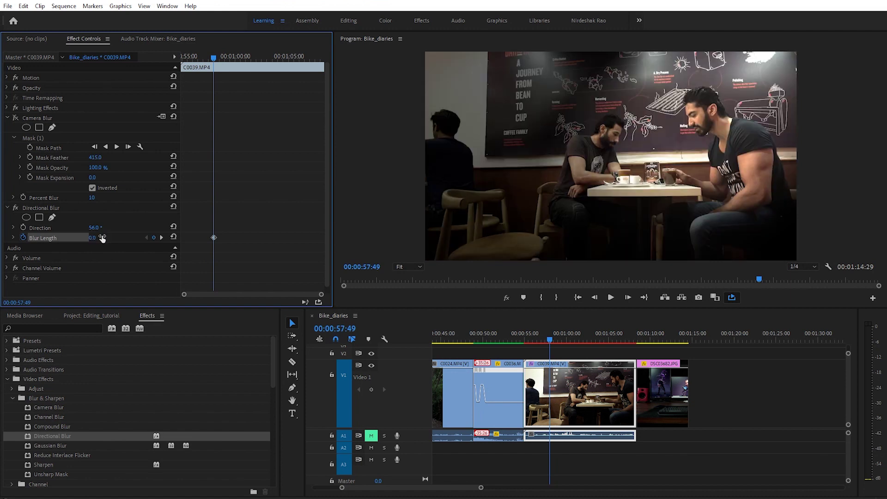
# Add a closing Blur Length keyframe of 0 at 00:00:58:10, just after the blurred peak
pyautogui.click(161, 238)
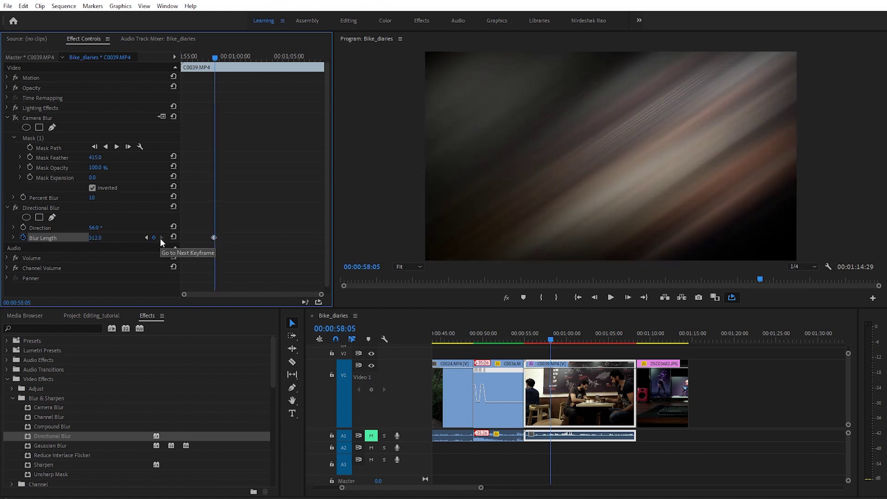
pyautogui.hotkey('shift', 'Right')
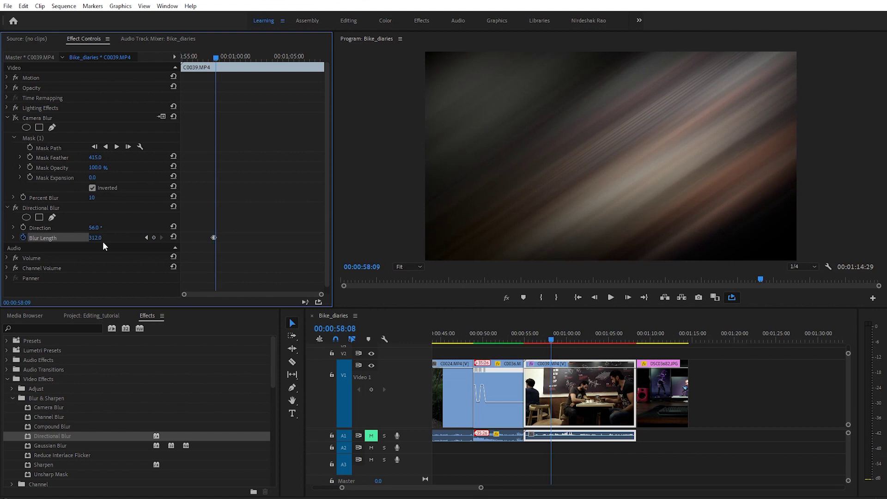
pyautogui.click(103, 241)
pyautogui.write('0')
pyautogui.press('Return')
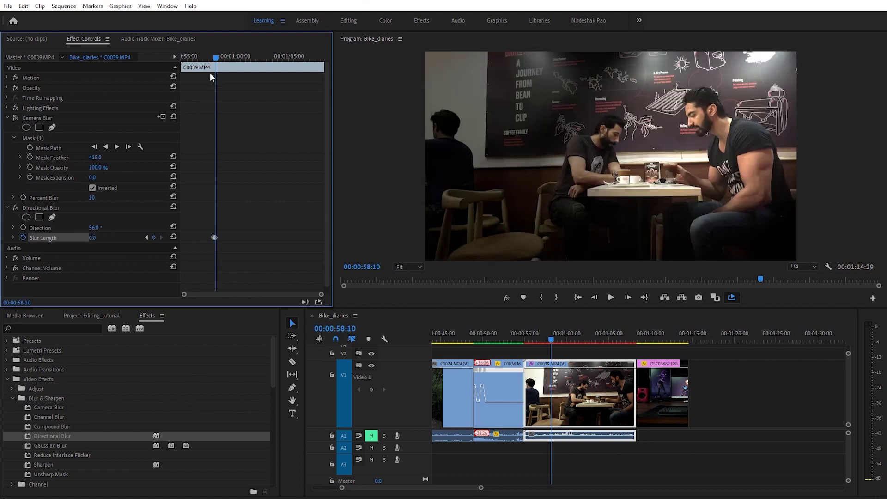
# Play the keyframed Directional Blur section repeatedly from 00:00:57:34 to examine the animated blur
pyautogui.click(212, 56)
pyautogui.press('space')
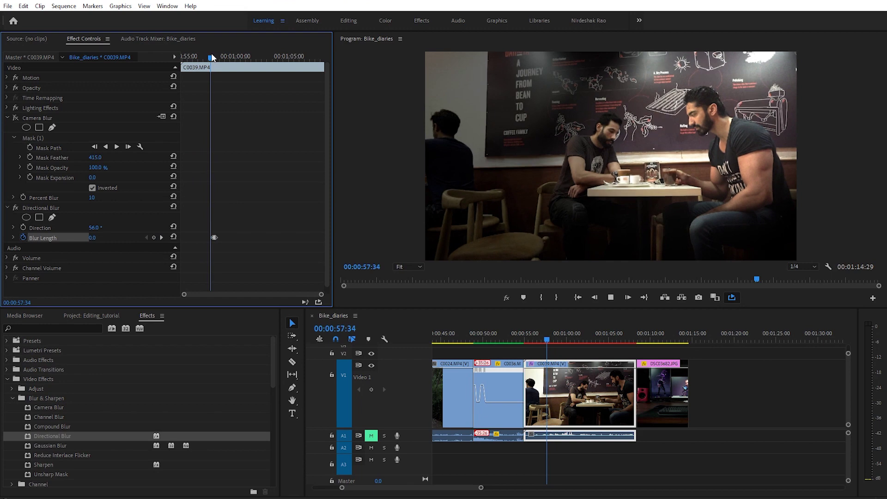
pyautogui.click(211, 56)
pyautogui.press('space')
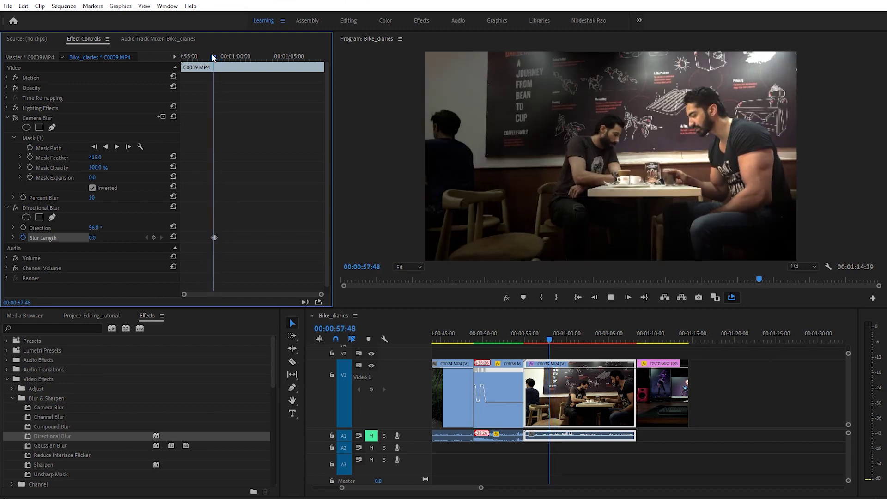
pyautogui.click(211, 54)
pyautogui.press('space')
pyautogui.click(212, 54)
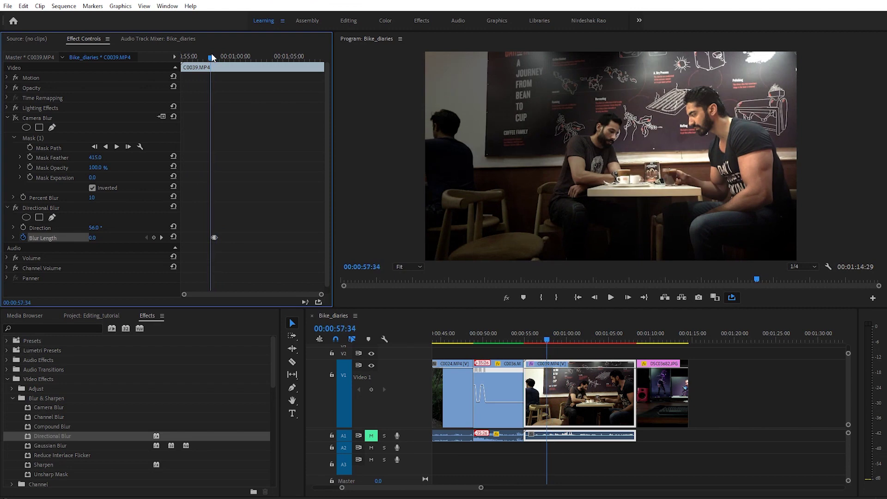
pyautogui.press('space')
pyautogui.click(212, 54)
# Replace the Directional Blur effect on C0039.MP4 with Unsharp Mask
pyautogui.click(44, 207)
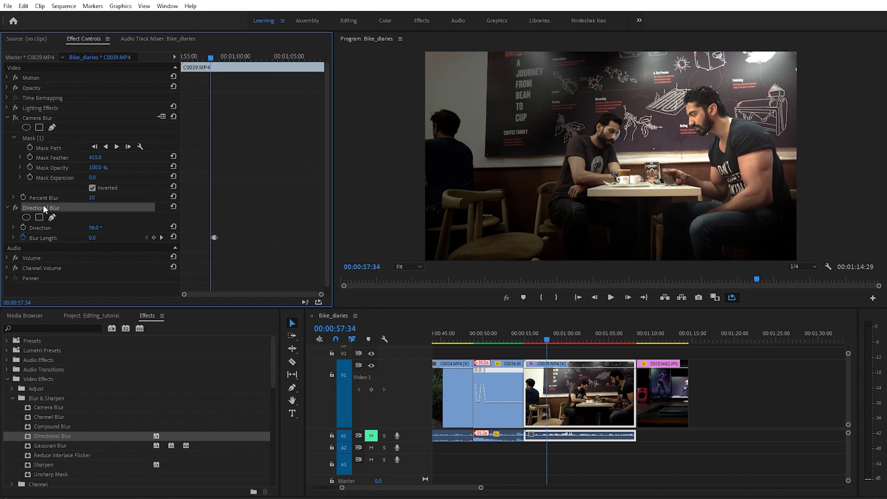
pyautogui.press('Delete')
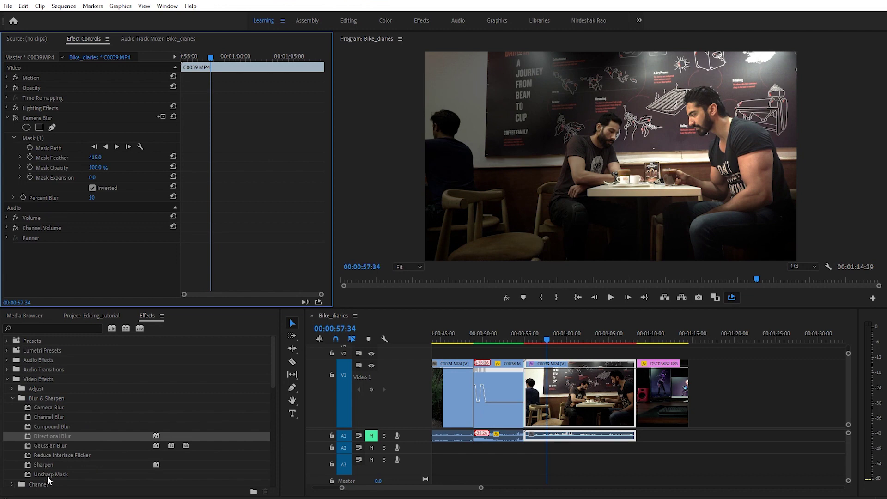
pyautogui.moveTo(47, 476); pyautogui.dragTo(95, 273)
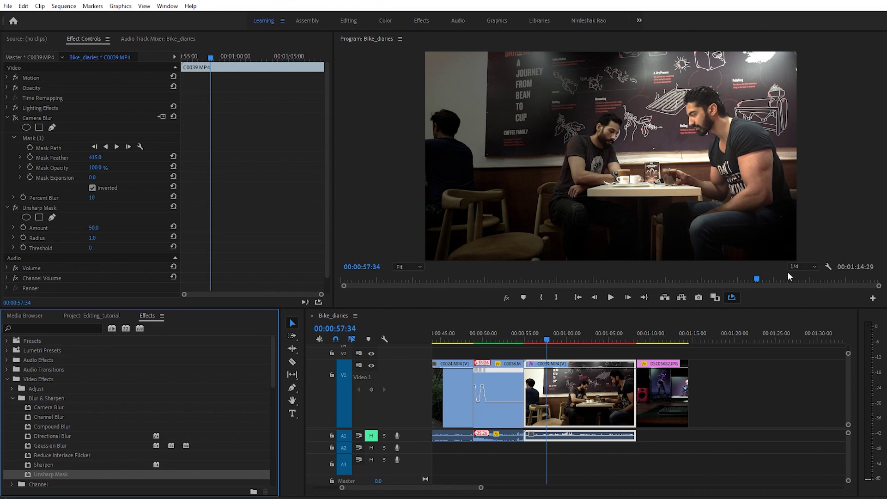
# Set the program monitor's playback resolution to Full and enlarge the preview area
pyautogui.click(809, 268)
pyautogui.click(806, 275)
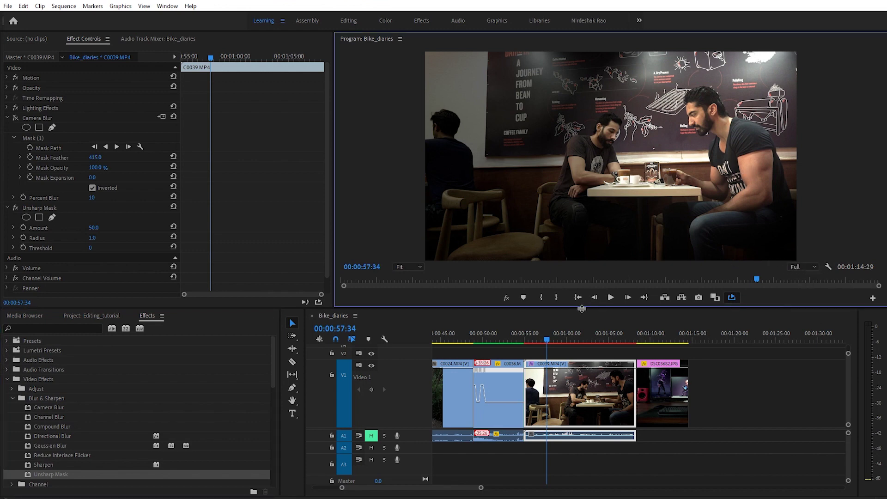
pyautogui.moveTo(567, 308); pyautogui.dragTo(561, 403)
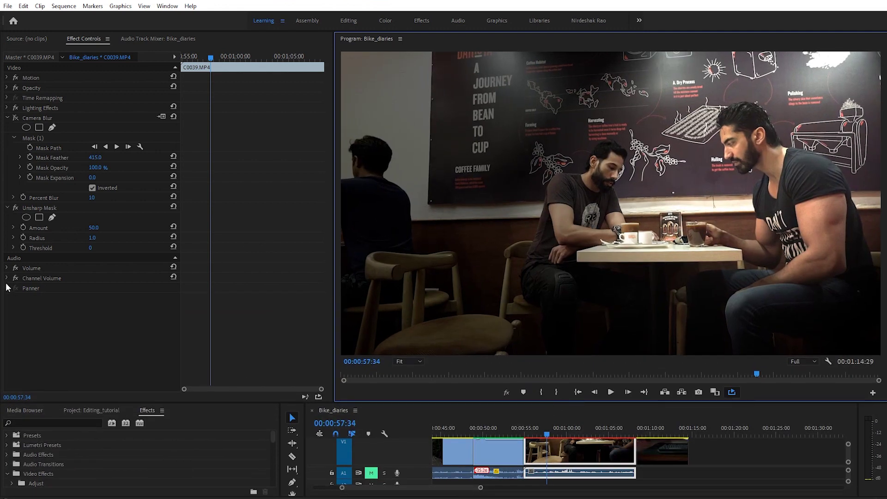
# Set the Unsharp Mask Amount to 200
pyautogui.click(93, 228)
pyautogui.write('200')
pyautogui.press('Return')
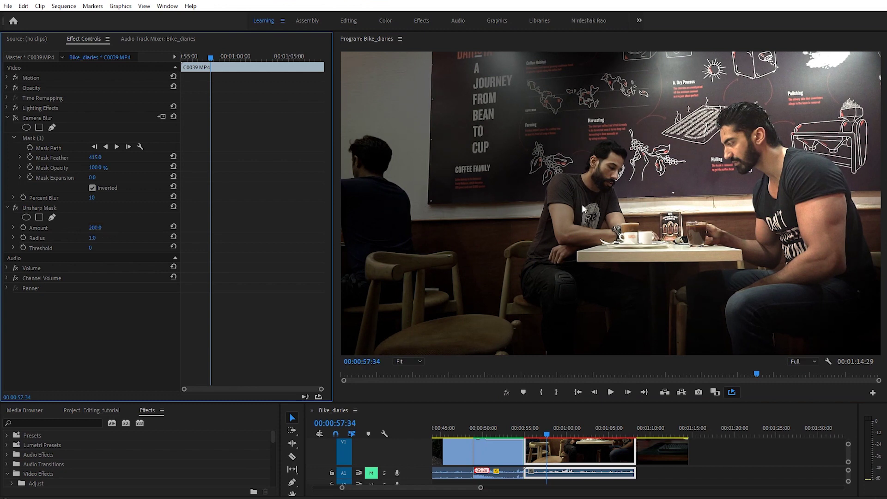
# Compare the frame with Unsharp Mask off and on, and shrink the enlarged preview area again
pyautogui.click(15, 209)
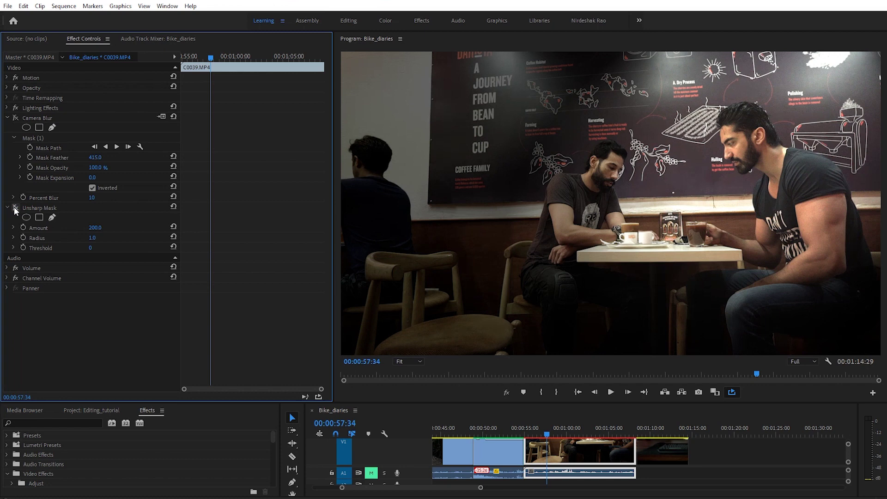
pyautogui.click(15, 209)
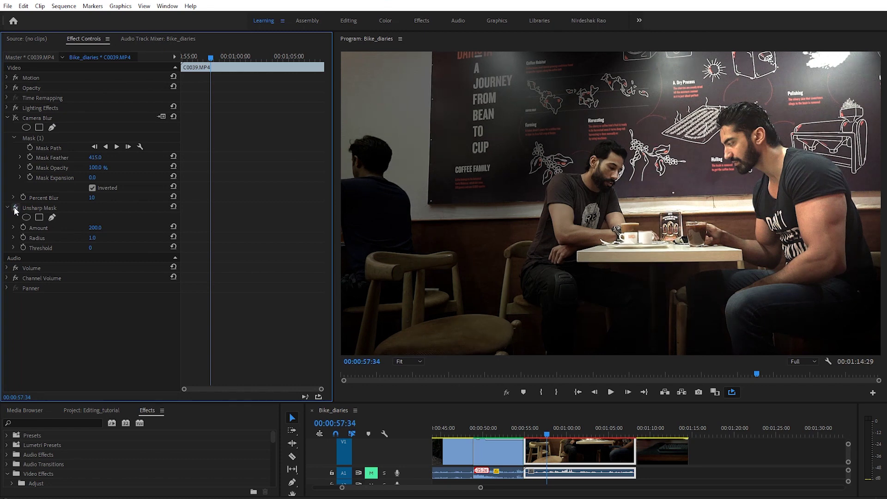
pyautogui.click(15, 209)
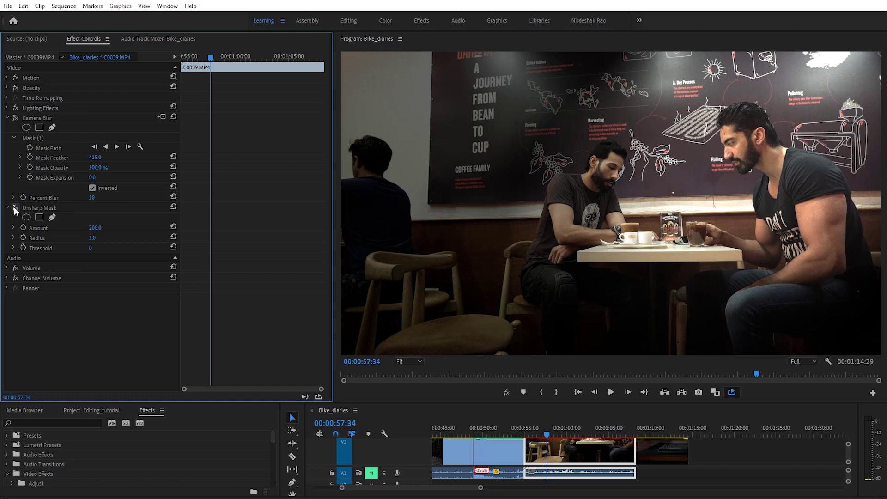
pyautogui.click(15, 209)
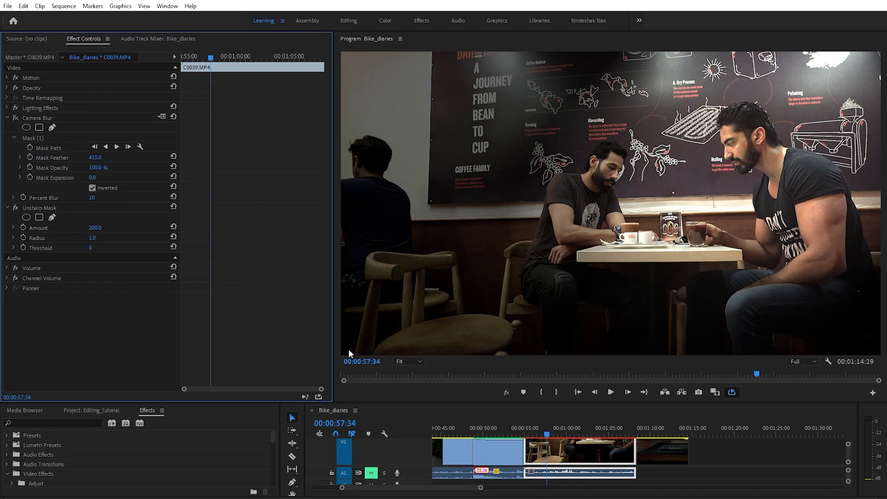
pyautogui.moveTo(275, 402); pyautogui.dragTo(280, 322)
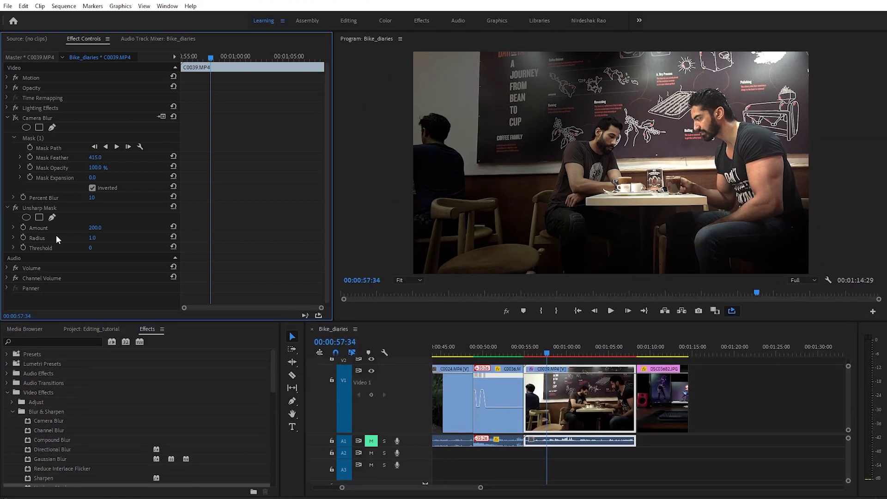
# Apply the Extract effect from the Adjust category to C0039.MP4 and play the result briefly
pyautogui.click(43, 209)
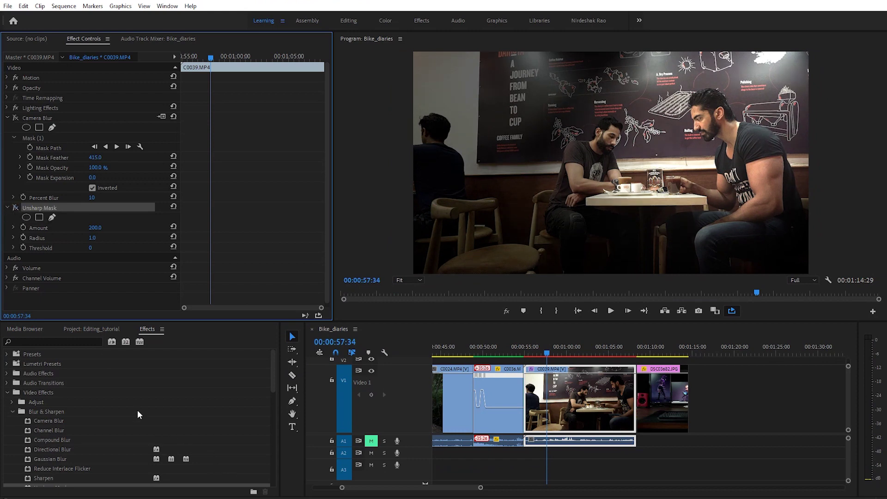
pyautogui.scroll(-2, 134, 416)
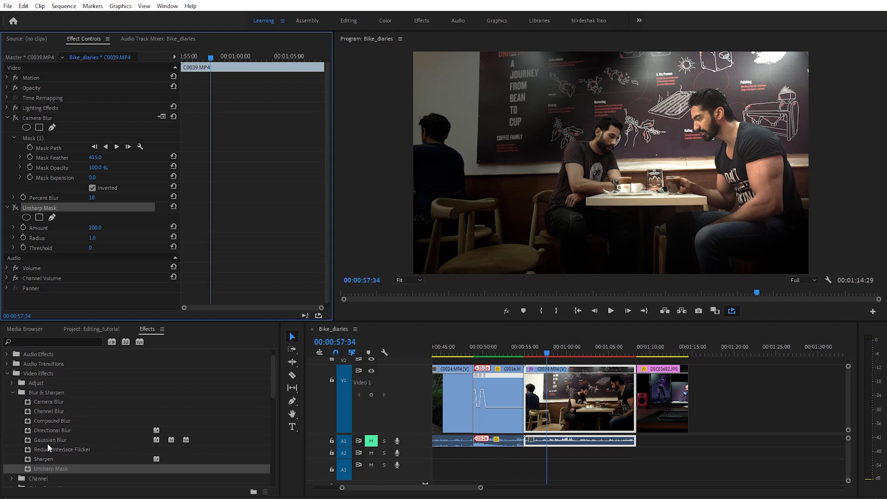
pyautogui.click(13, 393)
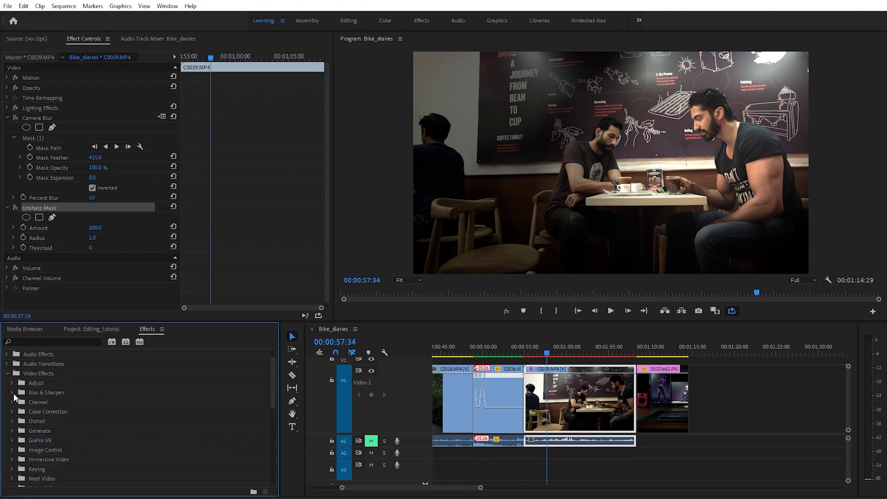
pyautogui.click(12, 402)
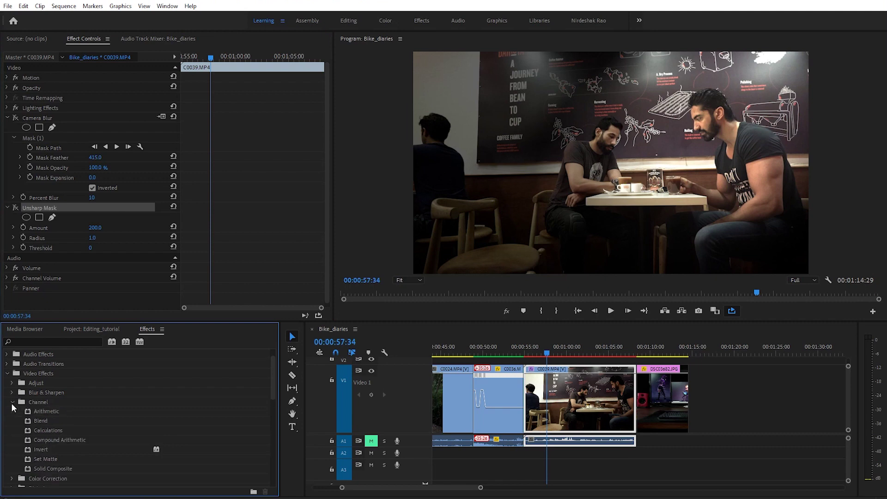
pyautogui.click(13, 402)
pyautogui.click(13, 384)
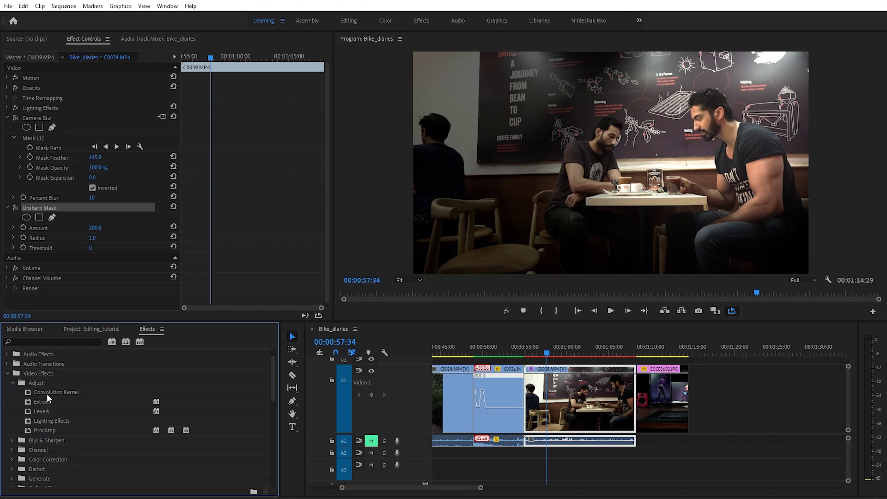
pyautogui.moveTo(38, 402); pyautogui.dragTo(579, 400)
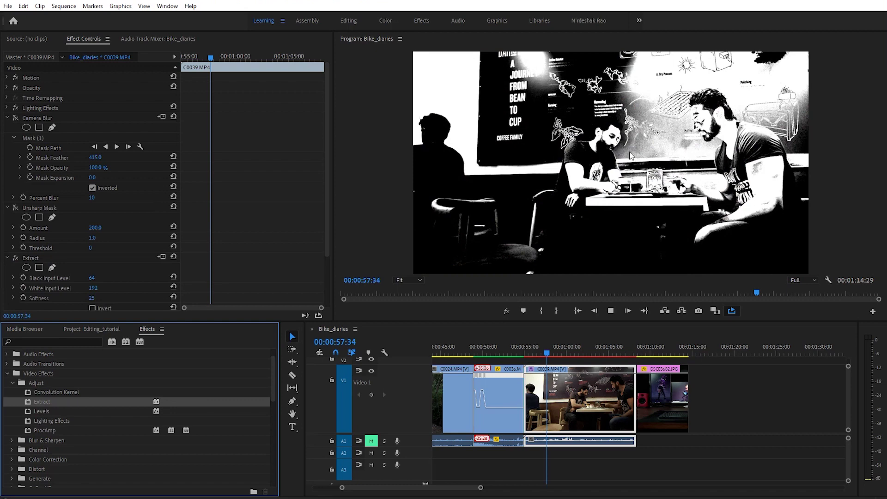
pyautogui.press('space')
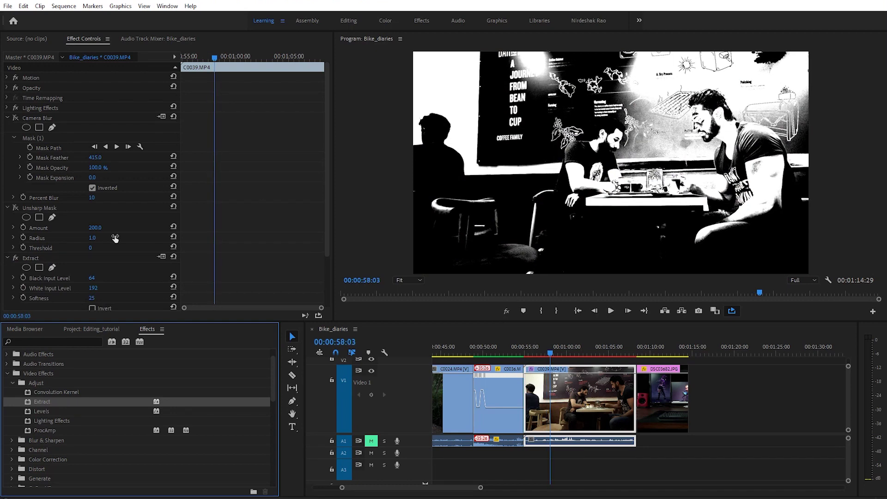
# Set Extract's Black Input Level to 77 and White Input Level to 242, and play the result briefly
pyautogui.scroll(-2, 97, 252)
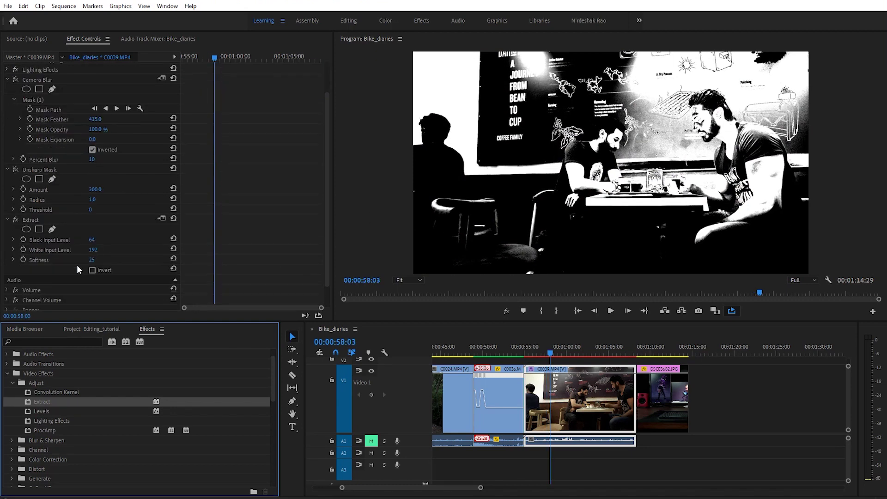
pyautogui.moveTo(91, 240); pyautogui.dragTo(218, 254)
pyautogui.click(550, 347)
pyautogui.moveTo(551, 347); pyautogui.dragTo(542, 347)
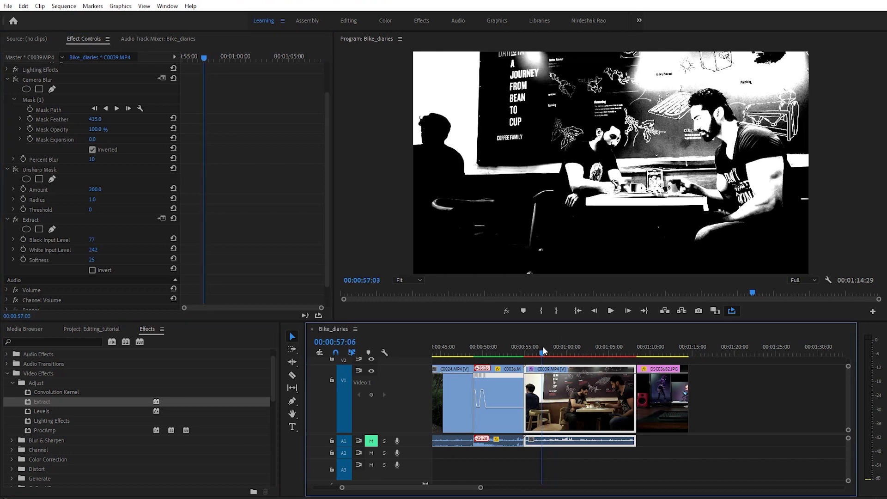
pyautogui.press('space')
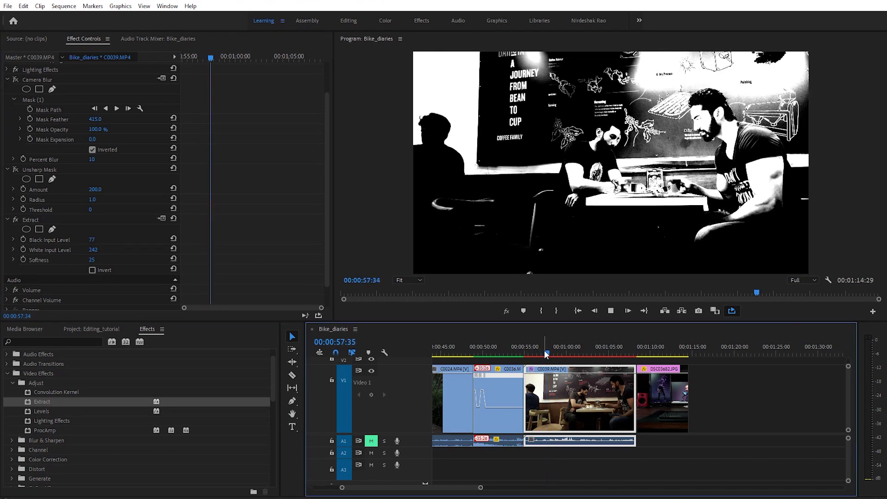
pyautogui.press('space')
# Remove the Extract effect from C0039.MP4
pyautogui.click(30, 221)
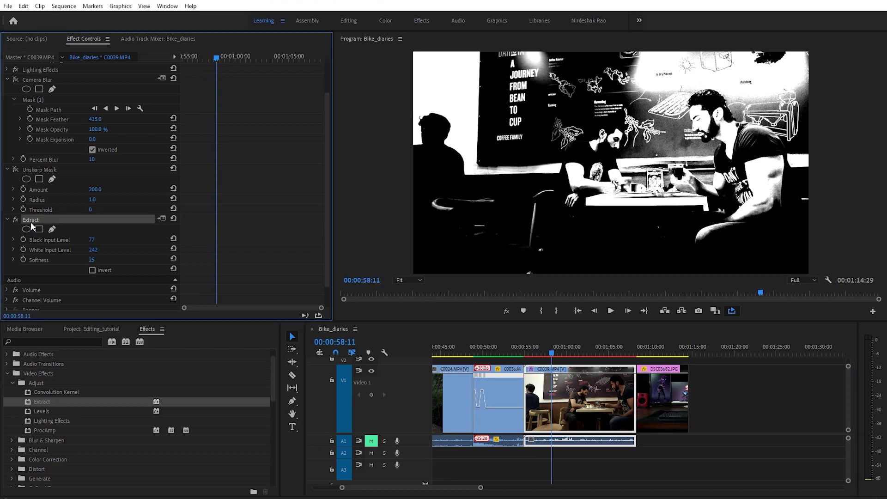
pyautogui.press('Delete')
pyautogui.click(13, 383)
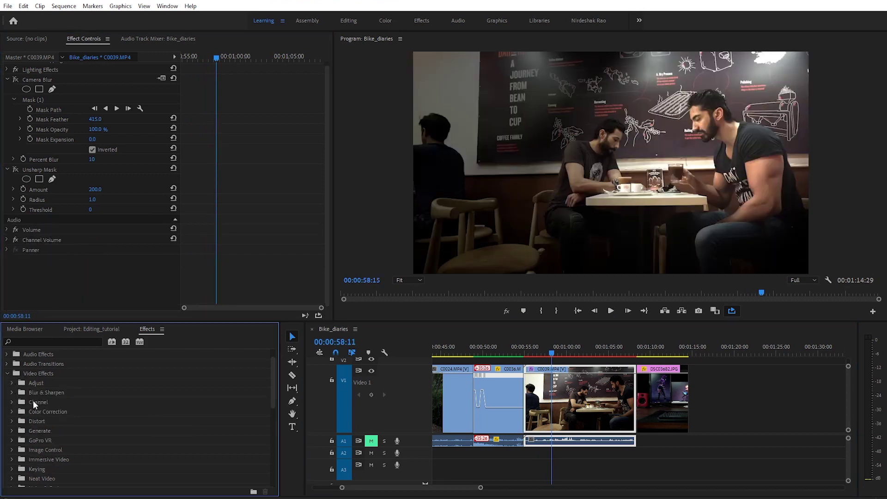
# Try the Invert effect from the Channel category on C0039.MP4 and remove it again
pyautogui.click(11, 403)
pyautogui.moveTo(45, 453); pyautogui.dragTo(76, 272)
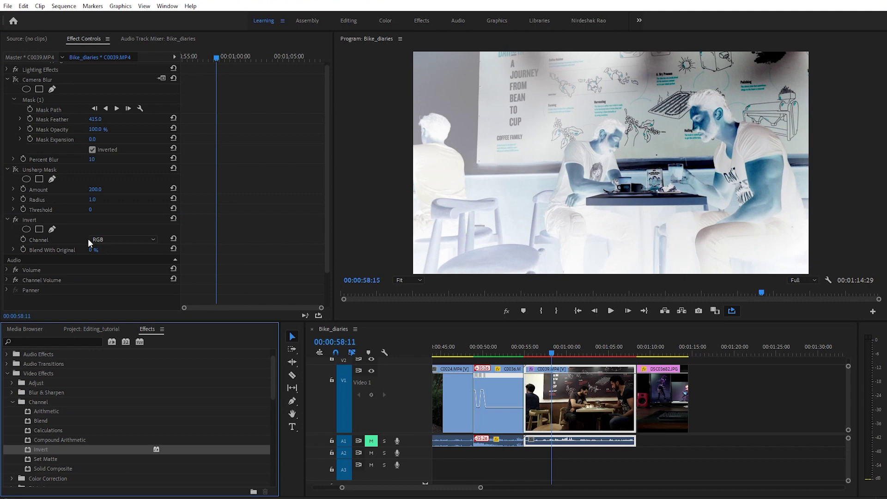
pyautogui.click(32, 220)
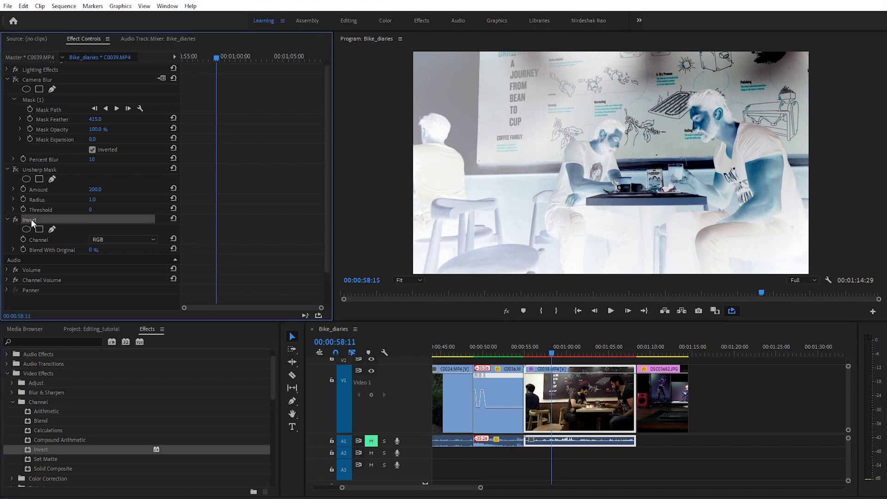
pyautogui.press('Delete')
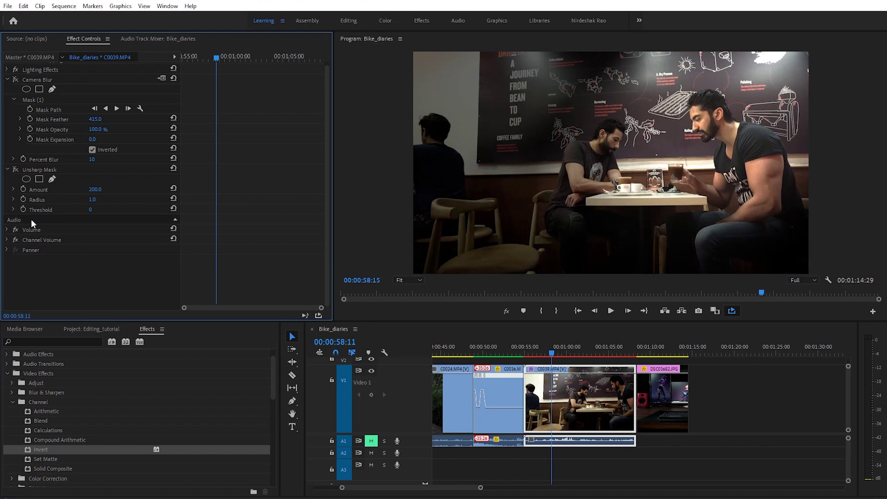
pyautogui.click(12, 402)
# Look through the Color Correction effects and apply Corner Pin from the Distort category to C0039.MP4
pyautogui.click(12, 412)
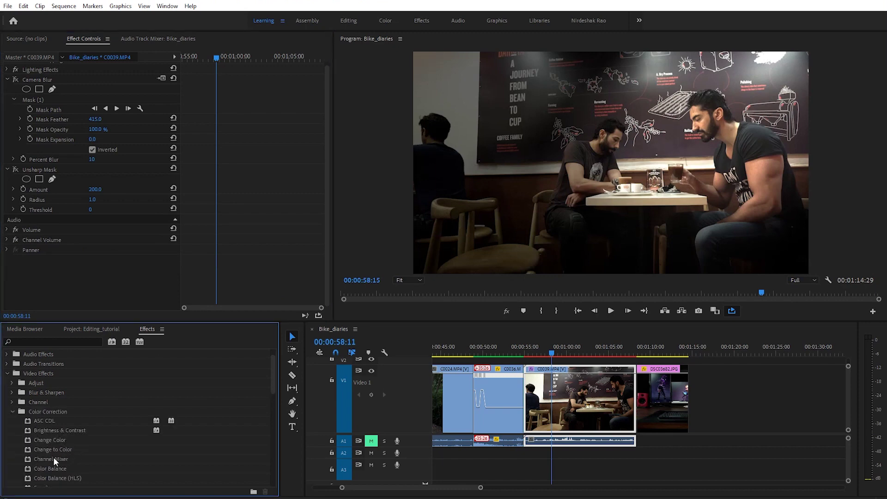
pyautogui.scroll(-1, 50, 448)
pyautogui.scroll(-1, 64, 423)
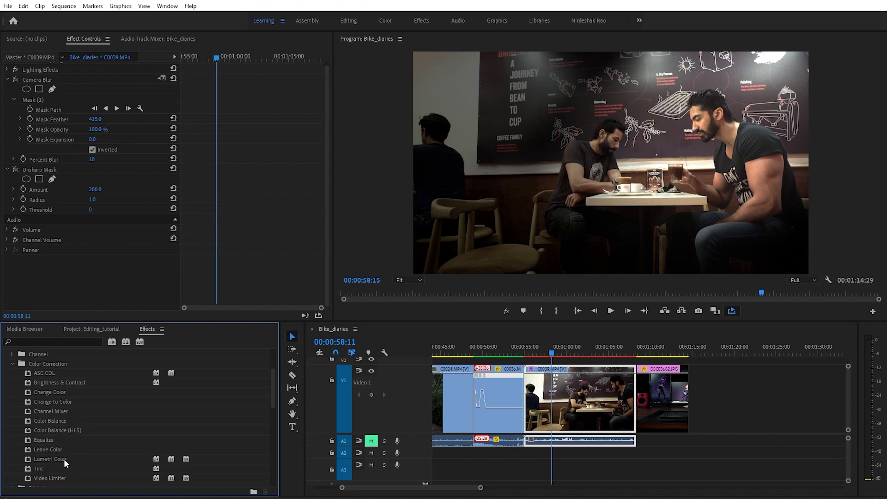
pyautogui.click(12, 364)
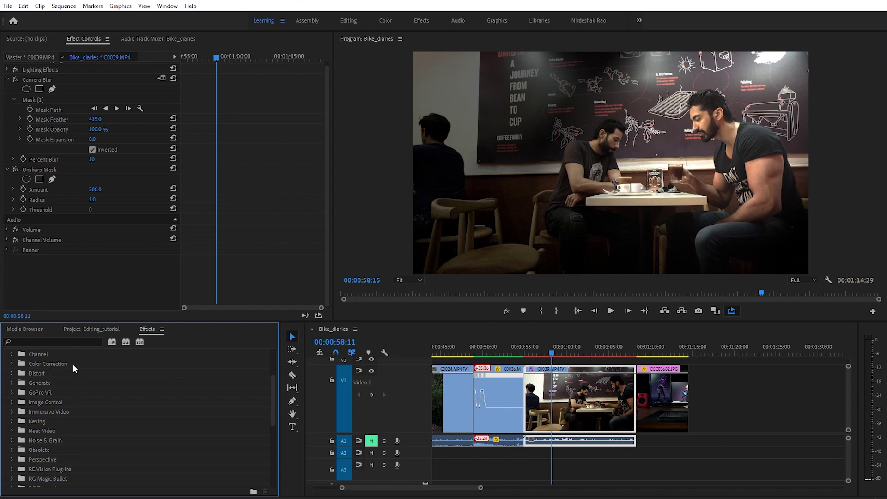
pyautogui.click(12, 374)
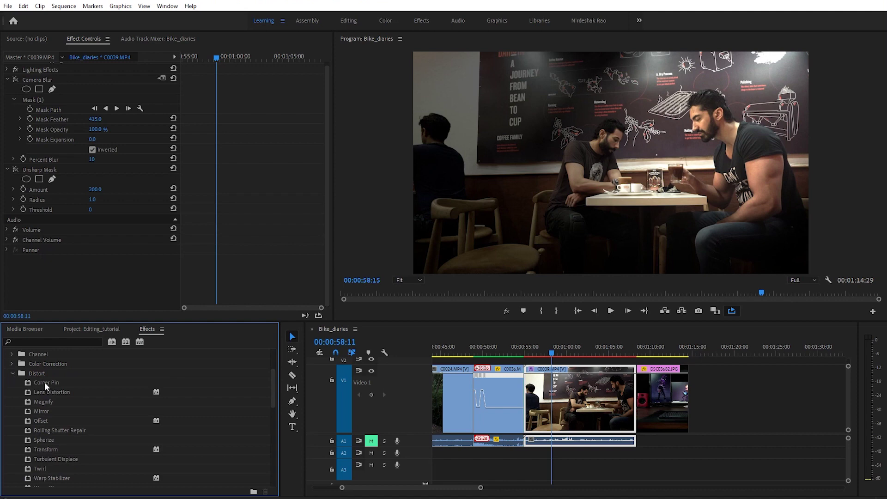
pyautogui.moveTo(45, 382); pyautogui.dragTo(103, 294)
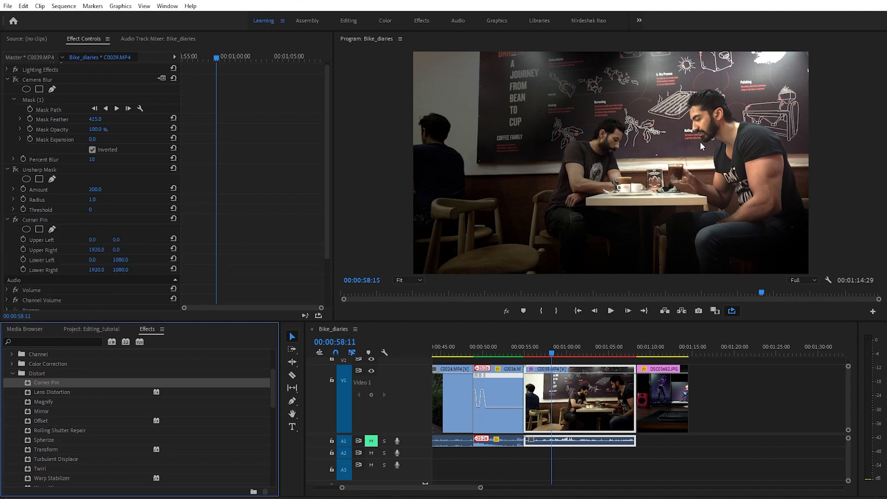
# Pull the Corner Pin corners inward: upper left about 381, 311; upper right 1816, 390; lower left 211, 890; lower right 1688, 834
pyautogui.click(40, 219)
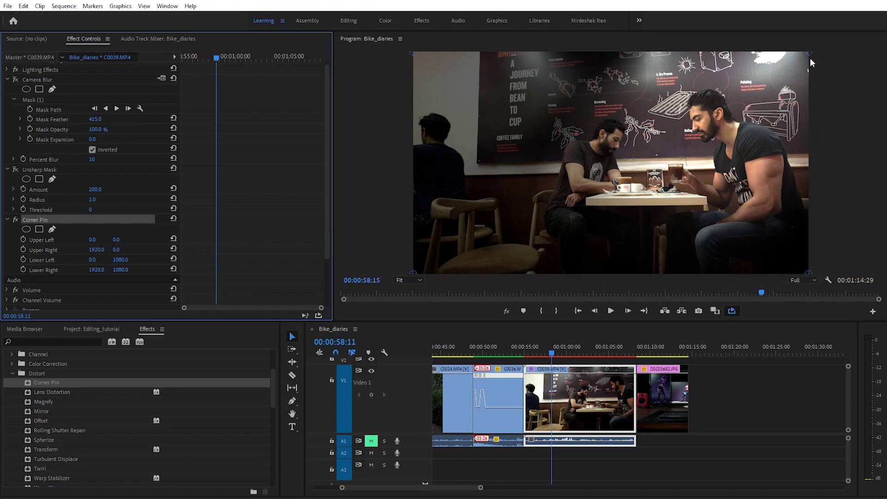
pyautogui.moveTo(413, 273); pyautogui.dragTo(457, 235)
pyautogui.moveTo(414, 52); pyautogui.dragTo(429, 69)
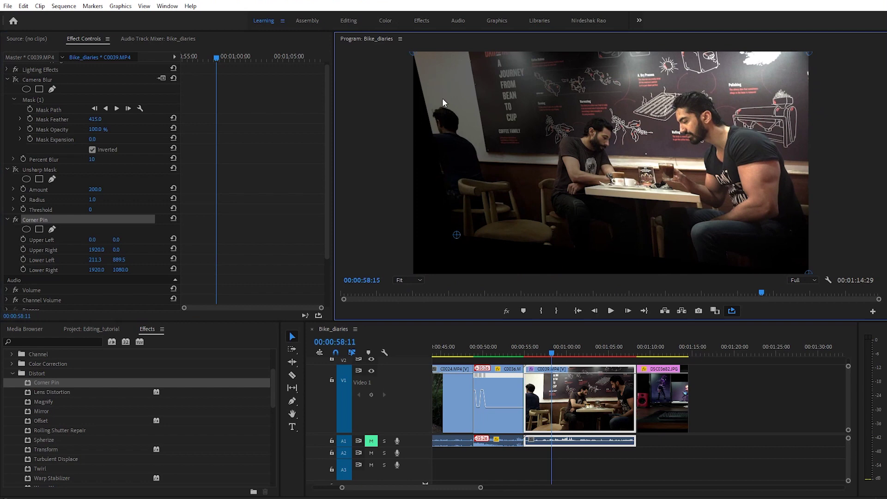
pyautogui.moveTo(813, 272); pyautogui.dragTo(761, 223)
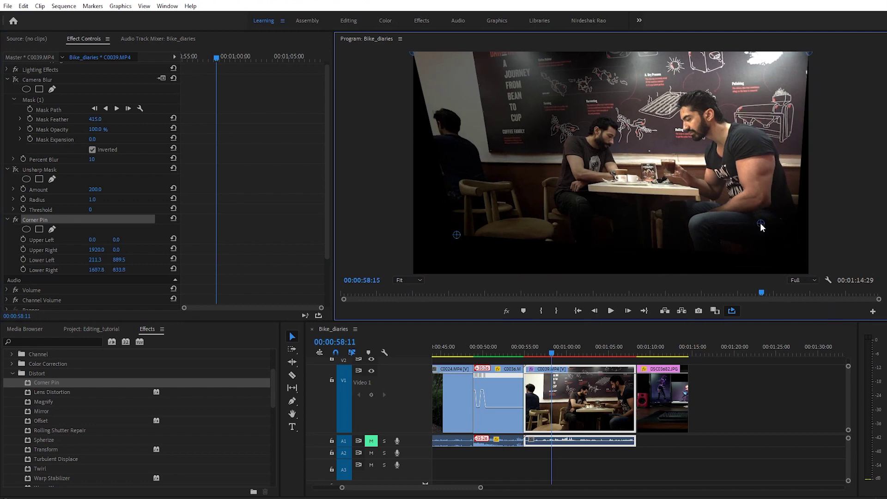
pyautogui.moveTo(809, 53); pyautogui.dragTo(787, 132)
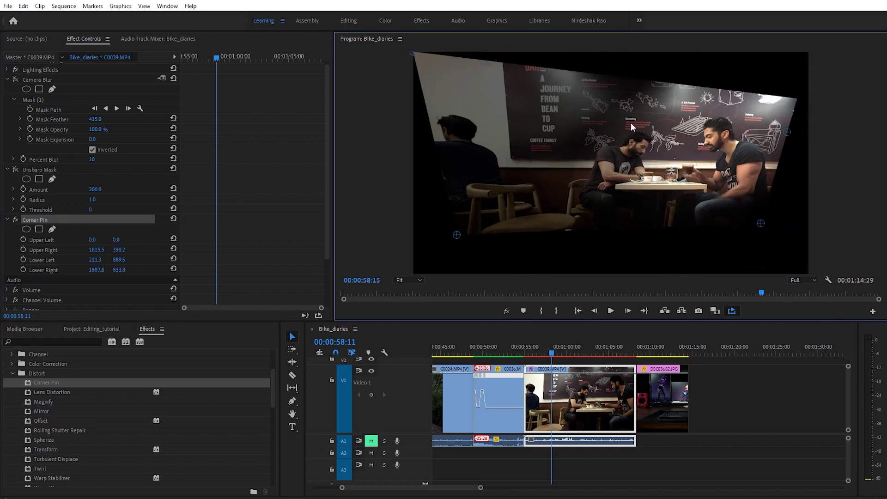
pyautogui.moveTo(413, 52); pyautogui.dragTo(492, 116)
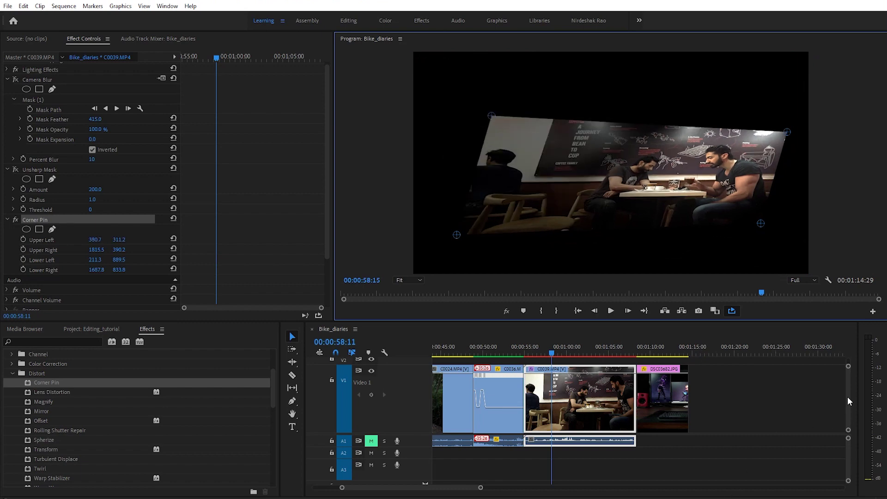
# Duplicate C0039.MP4 onto track V2 directly above the DSC03682.JPG clip
pyautogui.moveTo(847, 398); pyautogui.dragTo(848, 395)
pyautogui.click(661, 346)
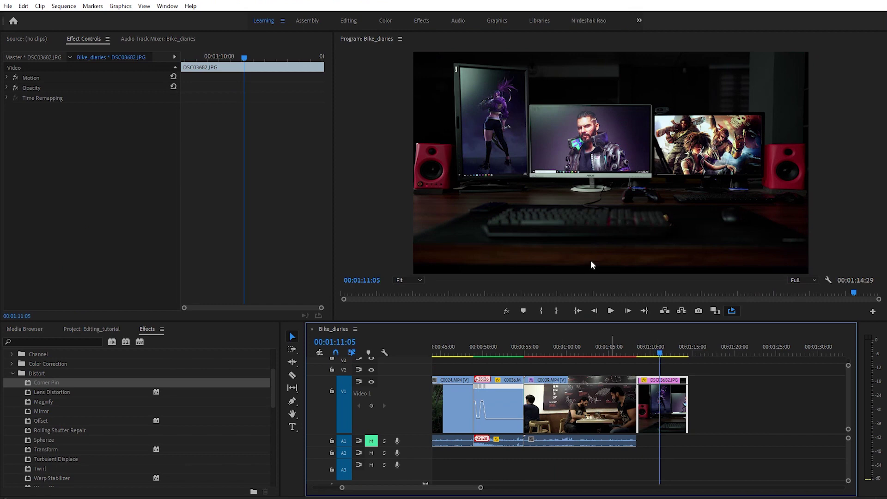
pyautogui.click(574, 408)
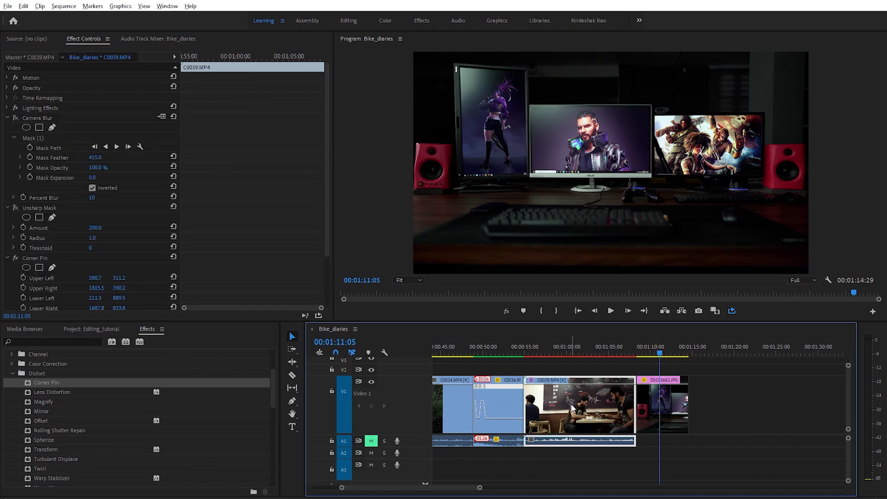
pyautogui.moveTo(574, 407); pyautogui.dragTo(683, 365)
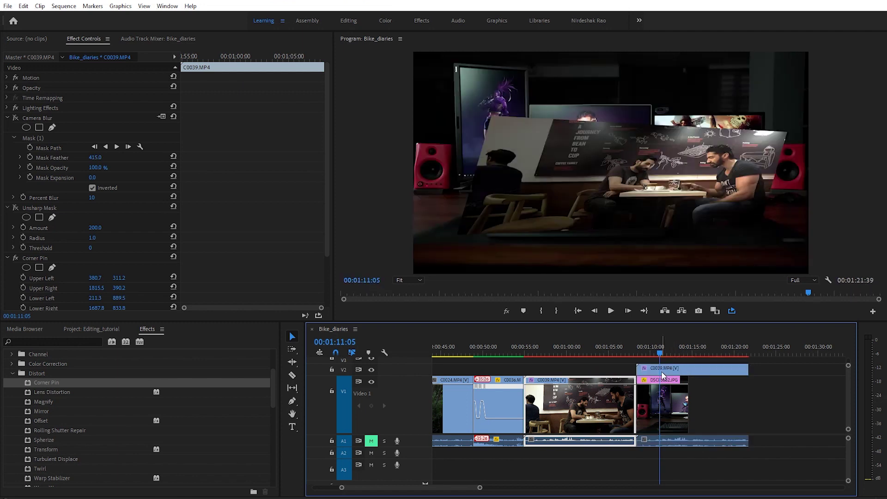
# Move the V2 copy's Corner Pin corners roughly onto the middle monitor's screen in DSC03682.JPG
pyautogui.click(666, 368)
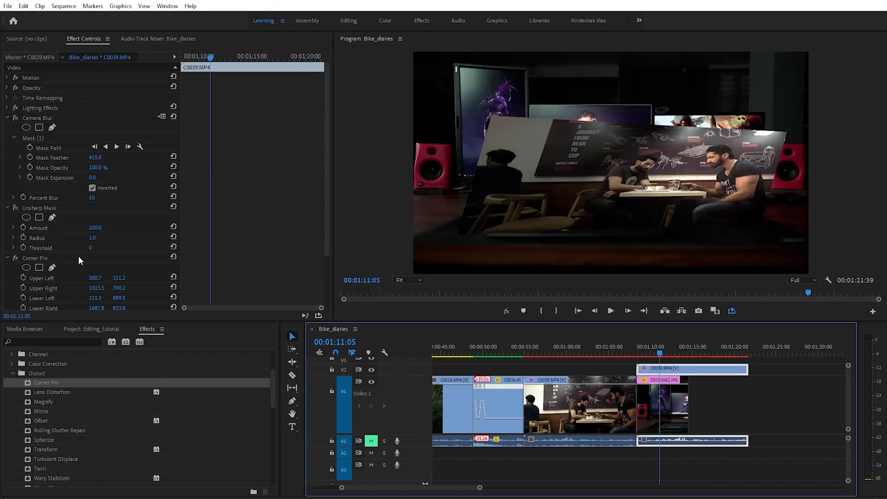
pyautogui.click(37, 258)
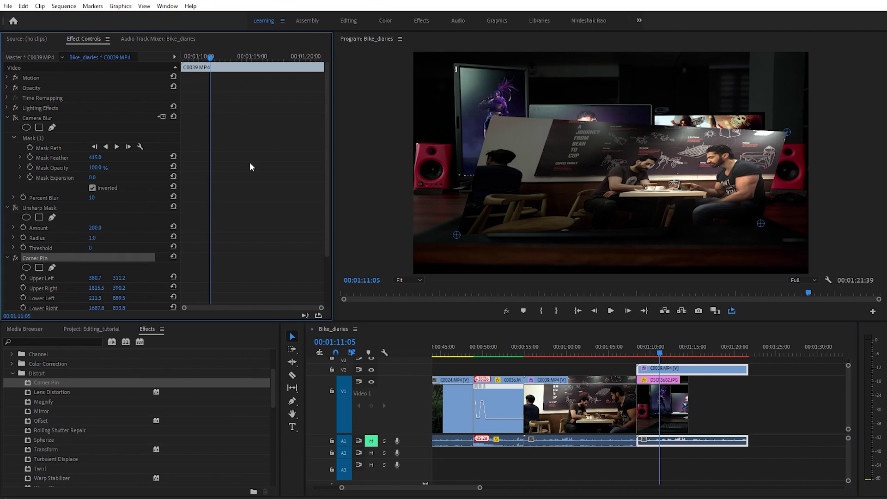
pyautogui.moveTo(493, 114); pyautogui.dragTo(531, 102)
pyautogui.moveTo(789, 132); pyautogui.dragTo(650, 108)
pyautogui.moveTo(761, 224); pyautogui.dragTo(649, 174)
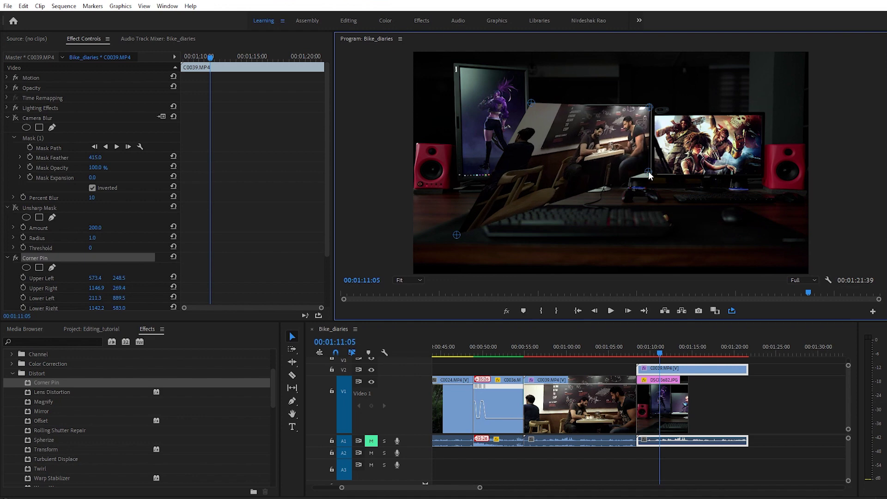
pyautogui.moveTo(458, 234); pyautogui.dragTo(536, 173)
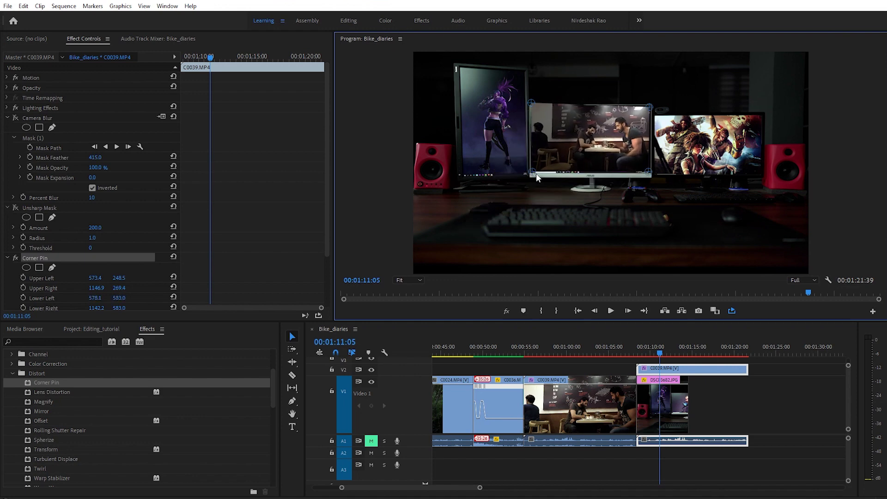
# Refine the corners to the monitor's edges: upper left about 569, 257; upper right 1152, 261; lower left 577, 590; lower right 1150, 591
pyautogui.click(415, 280)
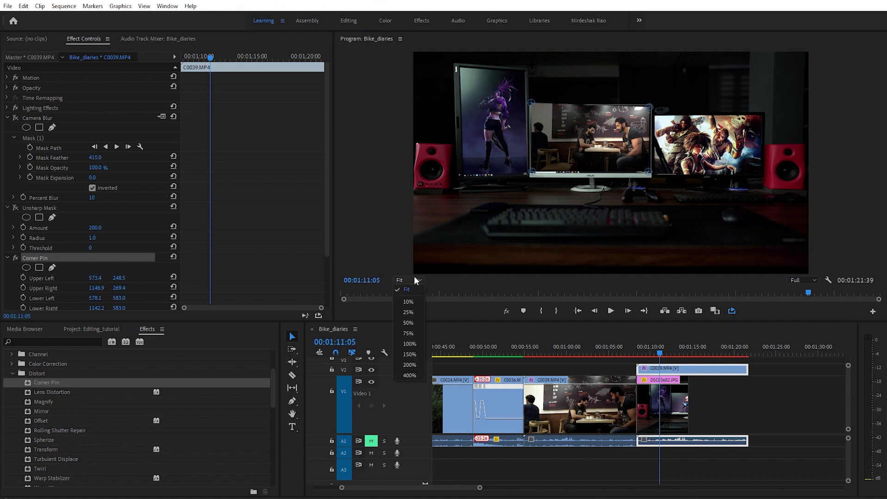
pyautogui.click(415, 344)
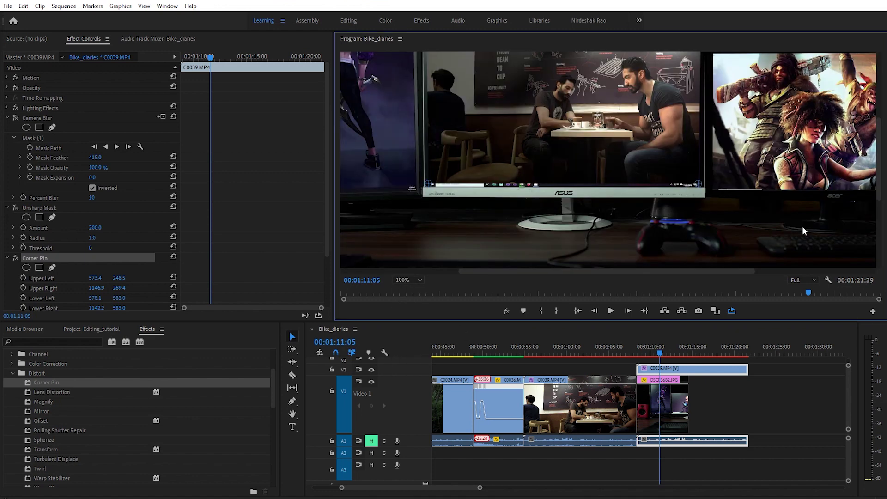
pyautogui.moveTo(878, 180); pyautogui.dragTo(879, 147)
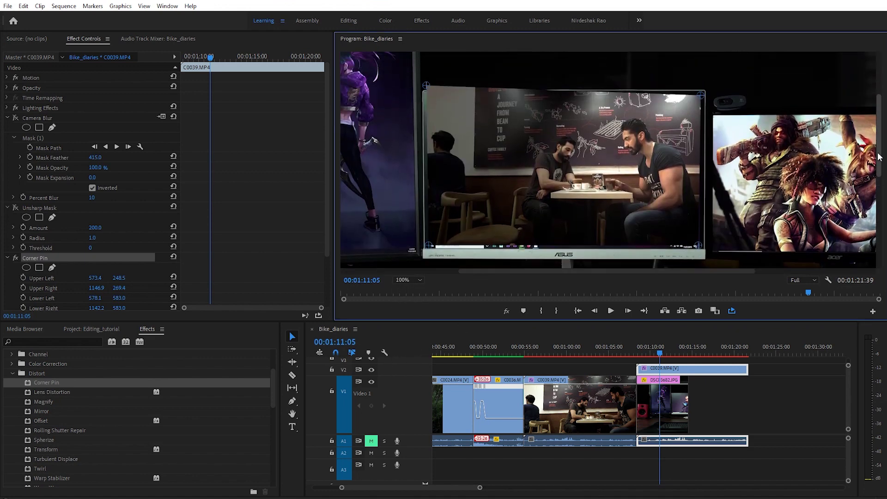
pyautogui.moveTo(428, 82)
pyautogui.mouseDown()
pyautogui.moveTo(426, 98)
pyautogui.moveTo(424, 90)
pyautogui.mouseUp()
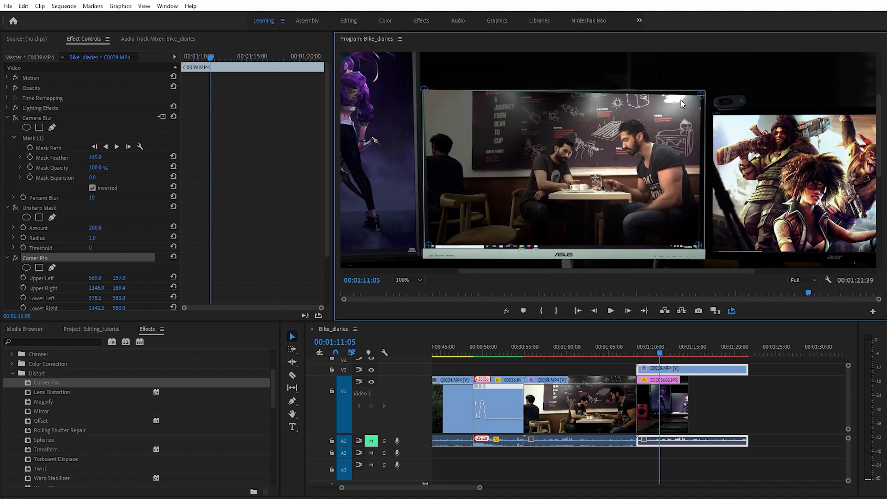
pyautogui.moveTo(700, 96); pyautogui.dragTo(703, 91)
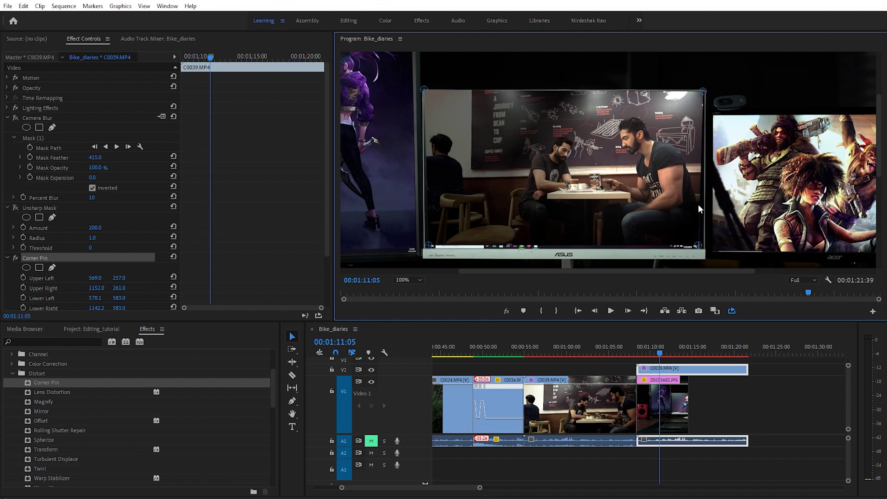
pyautogui.moveTo(701, 246); pyautogui.dragTo(704, 250)
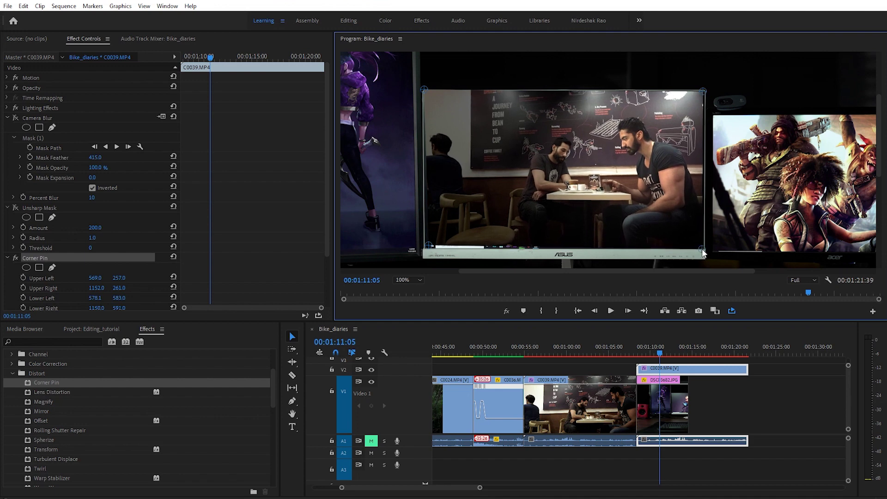
pyautogui.moveTo(429, 245); pyautogui.dragTo(428, 246)
pyautogui.click(414, 279)
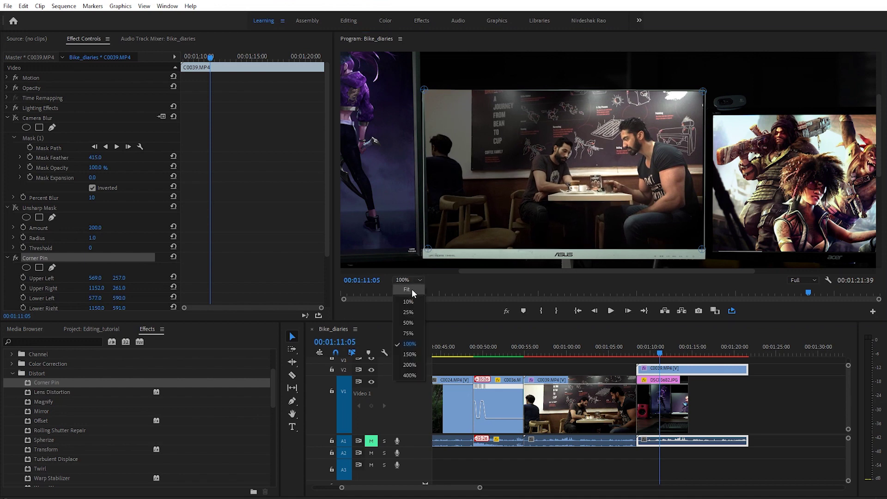
pyautogui.click(412, 289)
# Play the monitor composite, set the playback resolution to 1/4 and replay it
pyautogui.click(652, 354)
pyautogui.press('space')
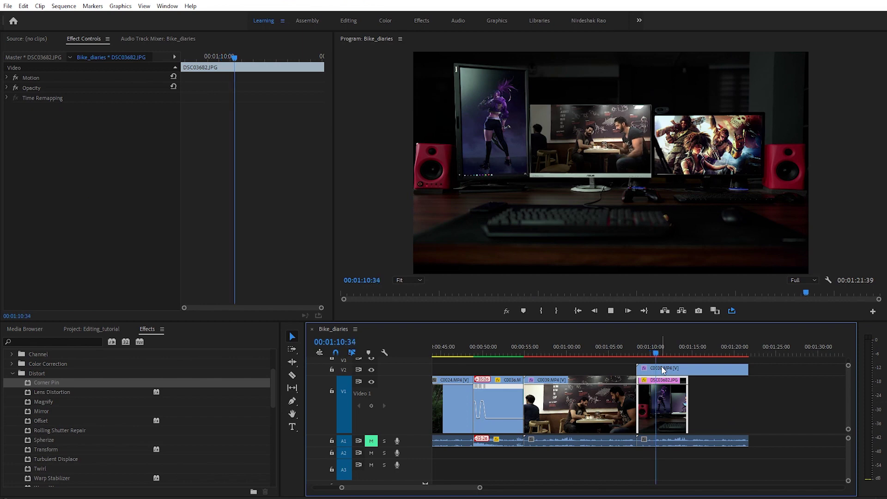
pyautogui.click(807, 279)
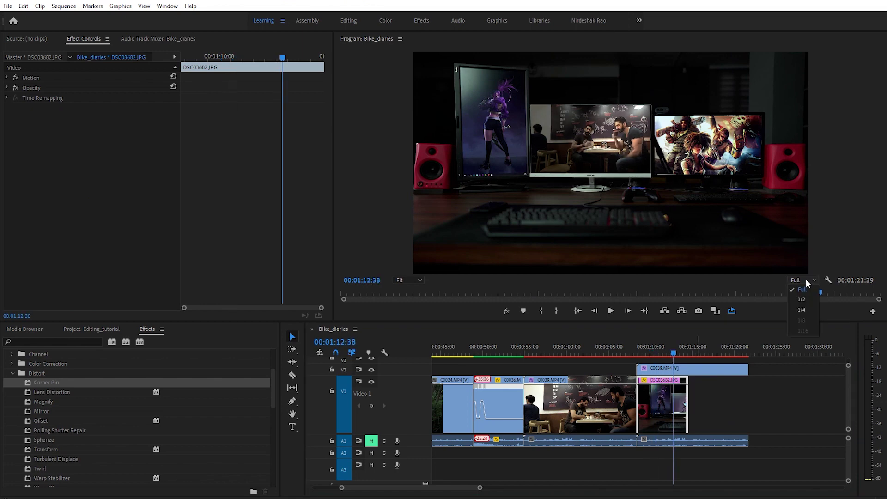
pyautogui.click(803, 309)
pyautogui.click(654, 348)
pyautogui.press('space')
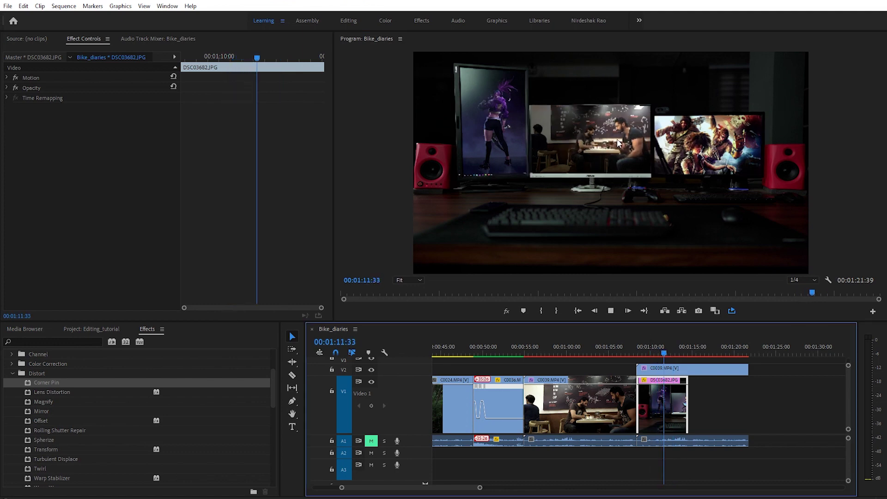
# Try to animate the DSC03682.JPG clip's Scale with keyframes, raising it to 31 partway through the clip
pyautogui.press('space')
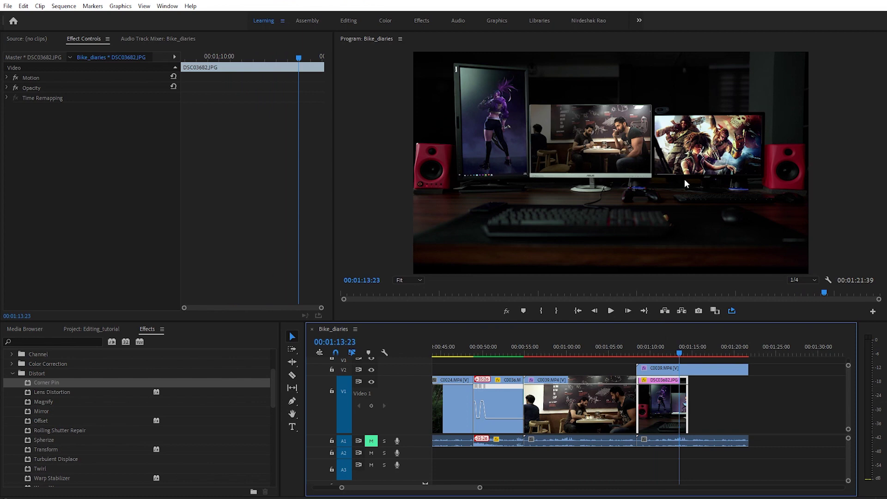
pyautogui.moveTo(658, 351); pyautogui.dragTo(645, 353)
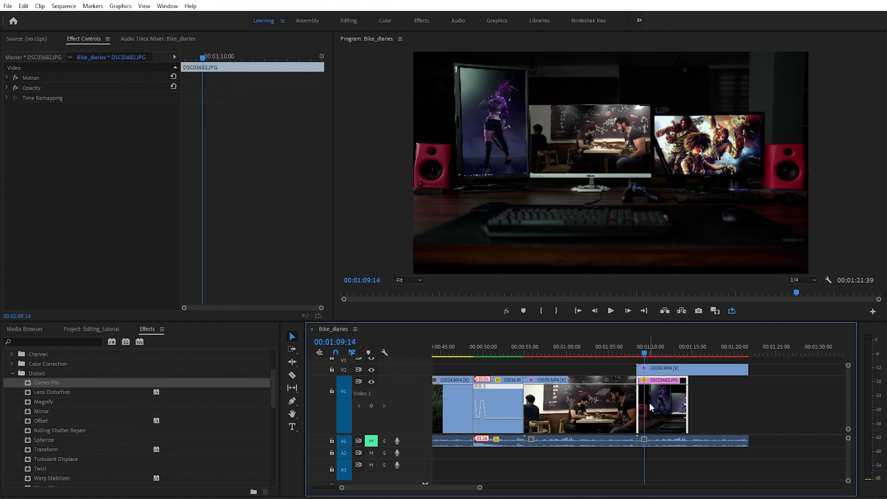
pyautogui.click(6, 78)
pyautogui.click(23, 97)
pyautogui.moveTo(209, 58); pyautogui.dragTo(266, 58)
pyautogui.click(94, 97)
pyautogui.write('31')
pyautogui.press('Return')
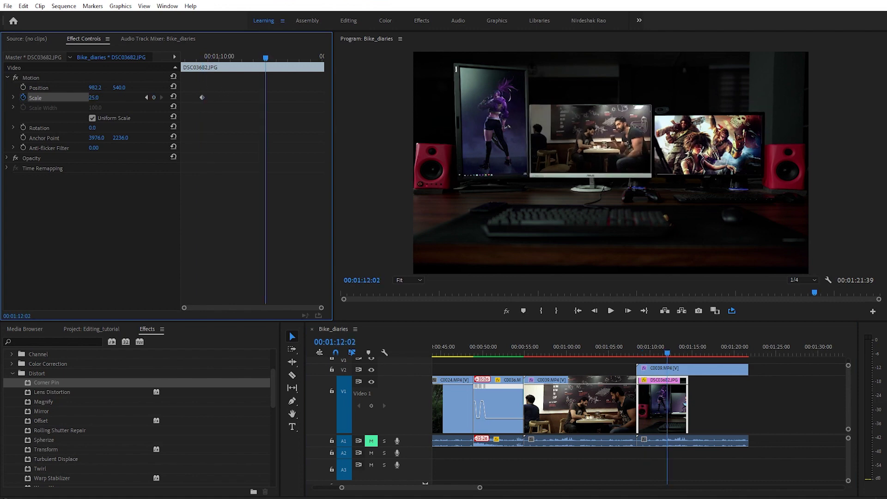
pyautogui.moveTo(662, 354); pyautogui.dragTo(679, 360)
pyautogui.moveTo(224, 53); pyautogui.dragTo(184, 67)
# Nest the V2 C0039.MP4 copy and the DSC03682.JPG clip together into a sequence named PC_scene
pyautogui.click(673, 369)
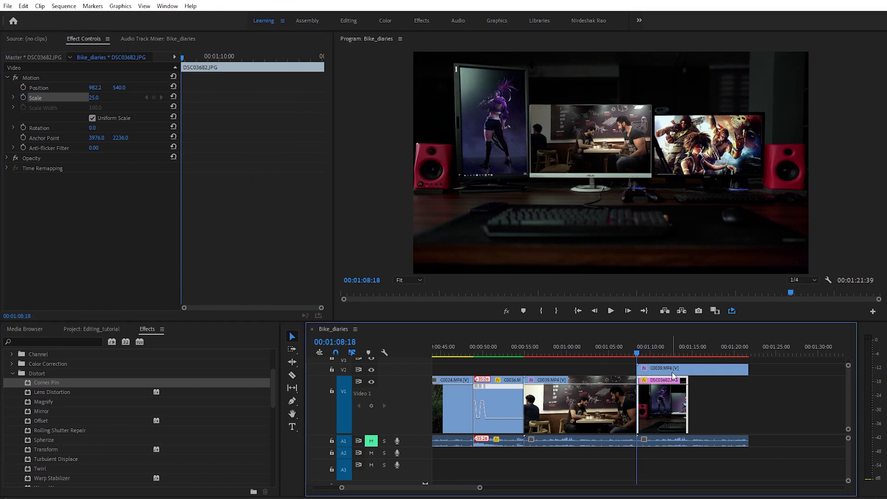
pyautogui.click(714, 391)
pyautogui.moveTo(775, 370); pyautogui.dragTo(671, 409)
pyautogui.click(651, 349)
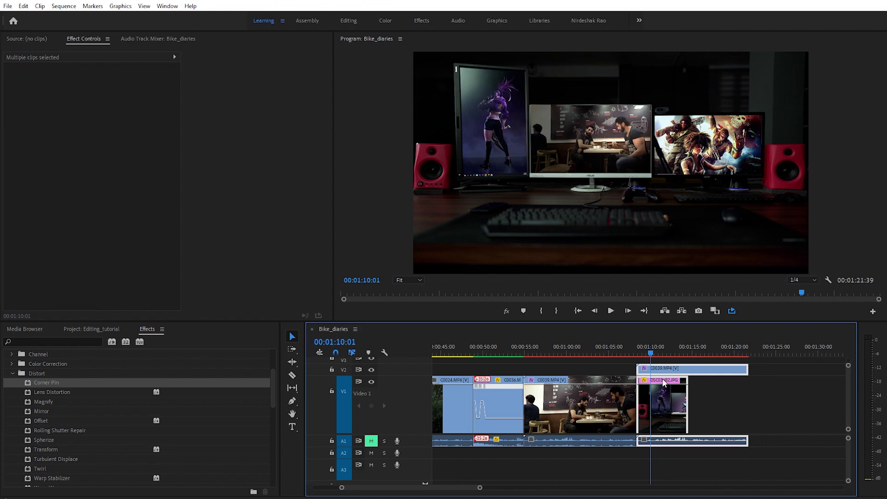
pyautogui.moveTo(786, 368); pyautogui.dragTo(673, 406)
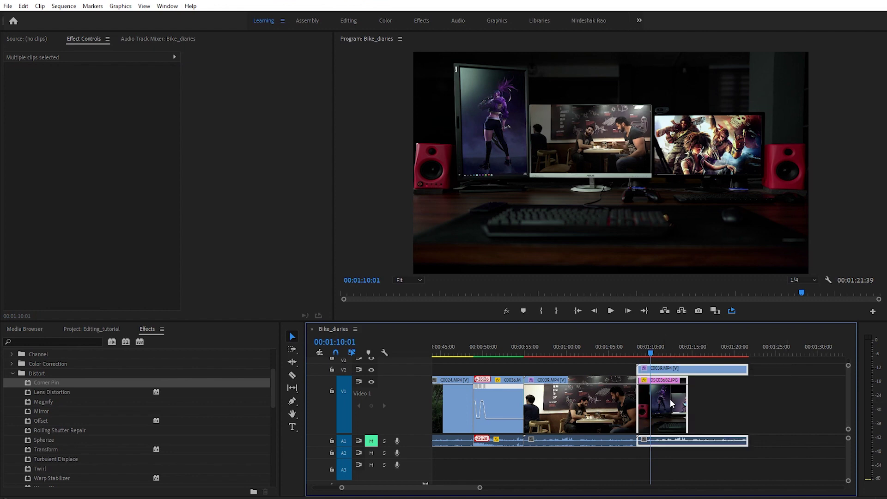
pyautogui.rightClick(655, 367)
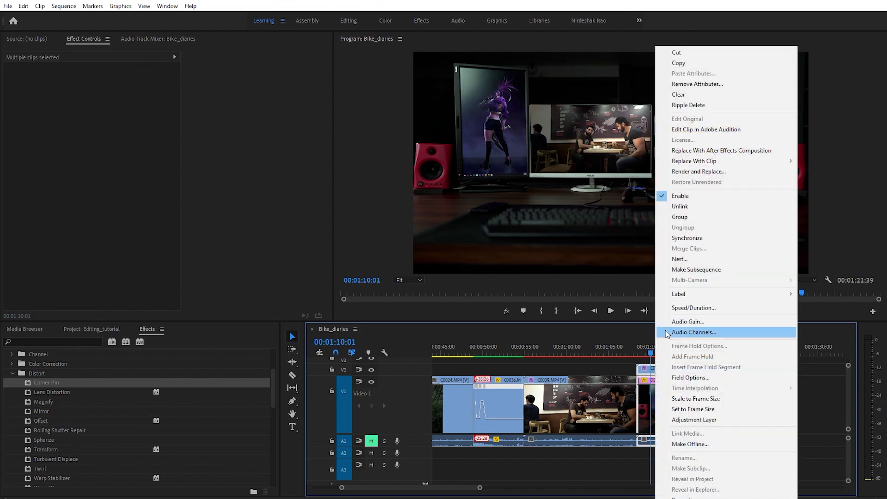
pyautogui.click(702, 261)
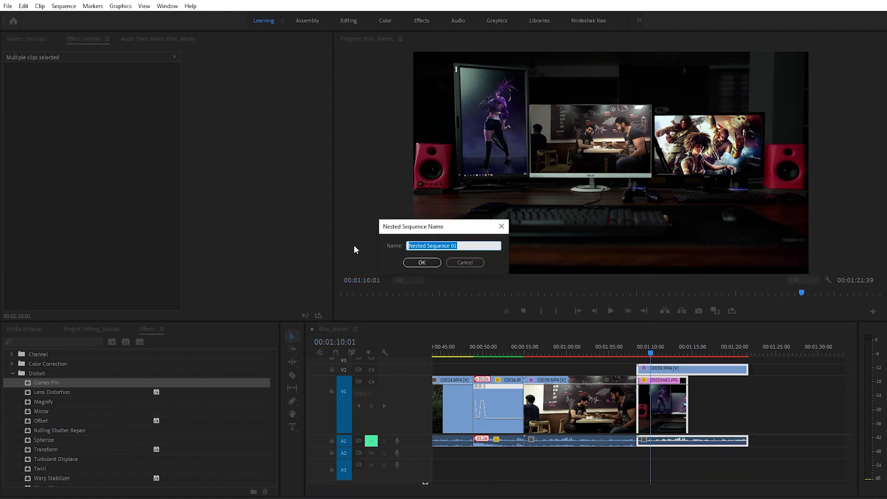
pyautogui.write('PC_scene')
pyautogui.press('Return')
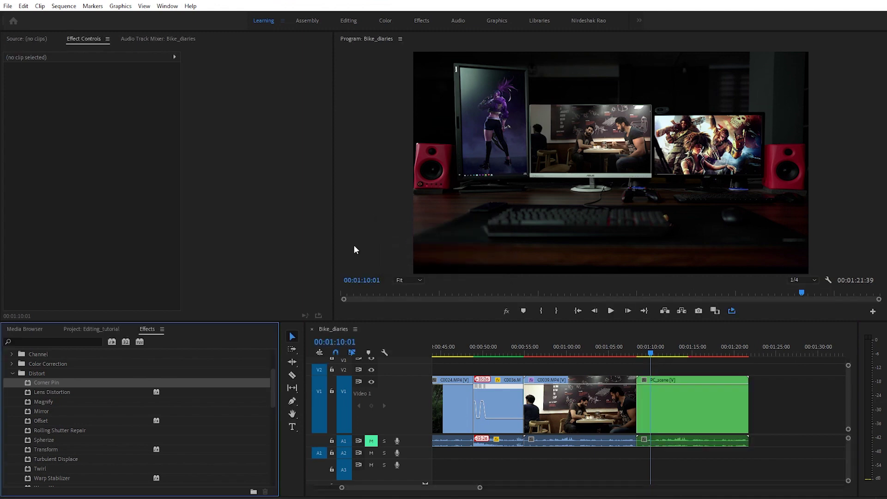
# Open the nested PC_scene sequence, inspect the two clips inside it and return to the Bike_diaries sequence
pyautogui.click(652, 353)
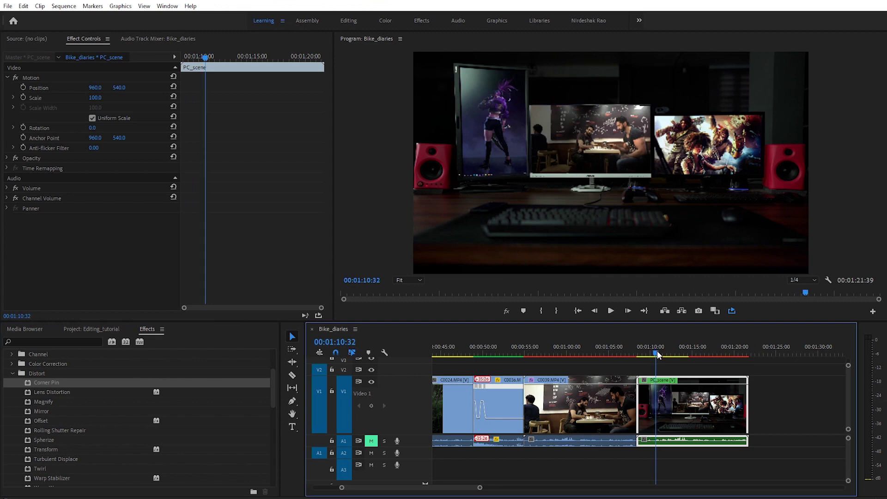
pyautogui.click(702, 398)
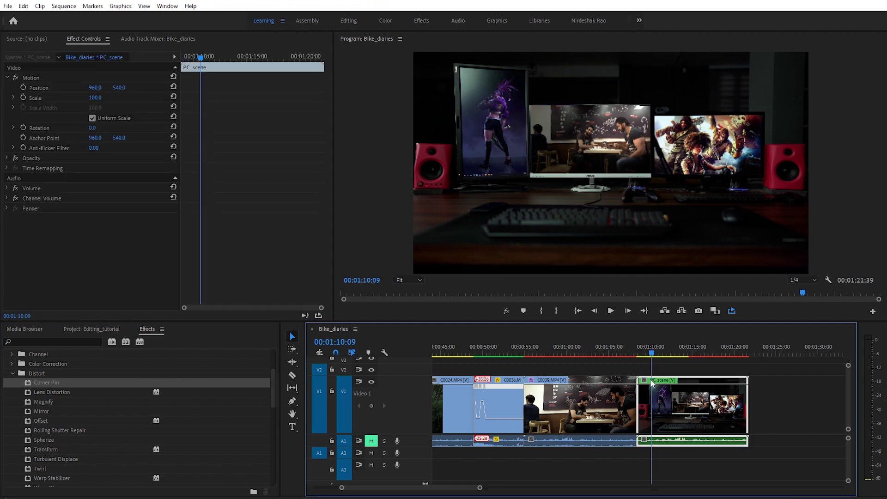
pyautogui.doubleClick(671, 405)
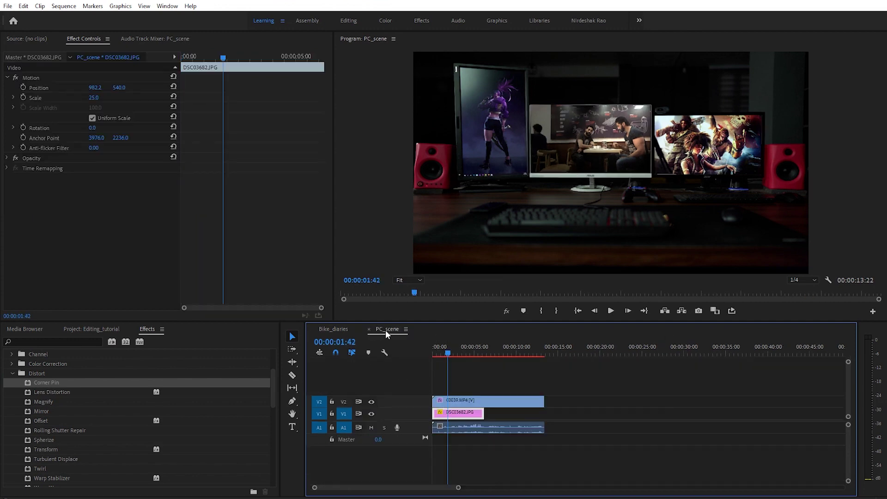
pyautogui.click(463, 401)
pyautogui.click(462, 414)
pyautogui.click(464, 401)
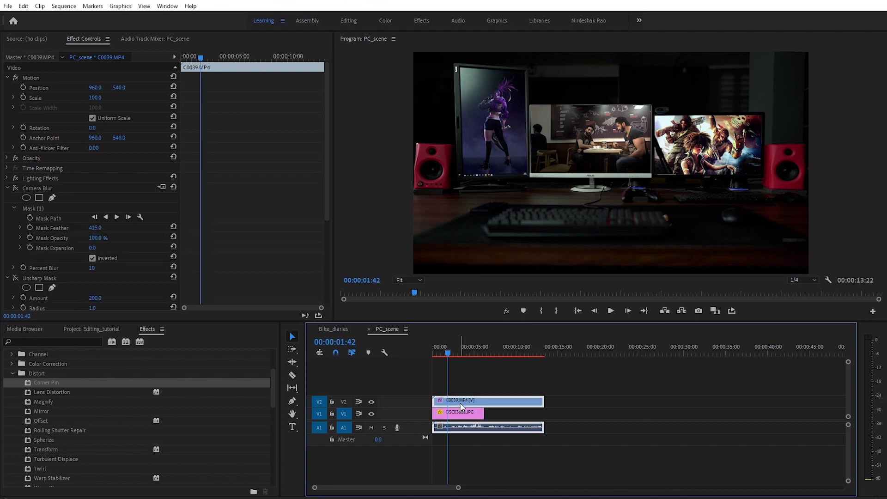
pyautogui.click(333, 329)
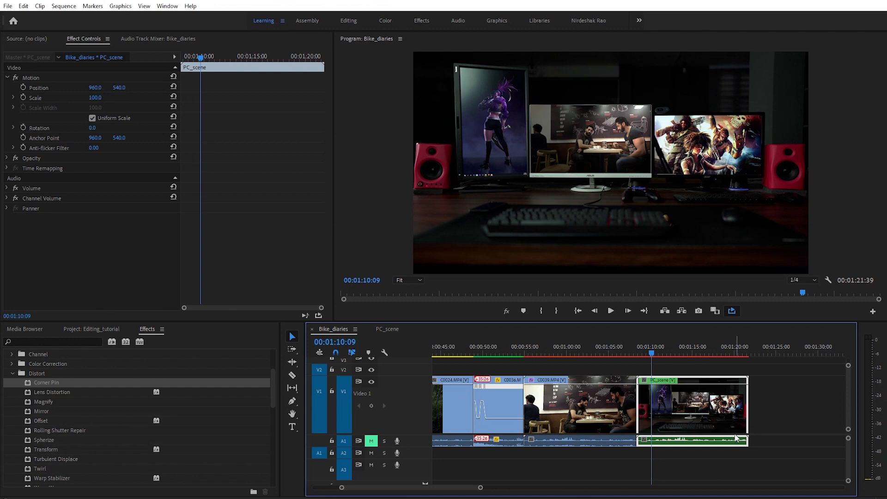
# Animate the PC_scene clip's Scale with keyframes from 100 at 00:01:09:19 to 120 at 00:01:13:04
pyautogui.click(772, 399)
pyautogui.click(703, 386)
pyautogui.moveTo(650, 346); pyautogui.dragTo(645, 344)
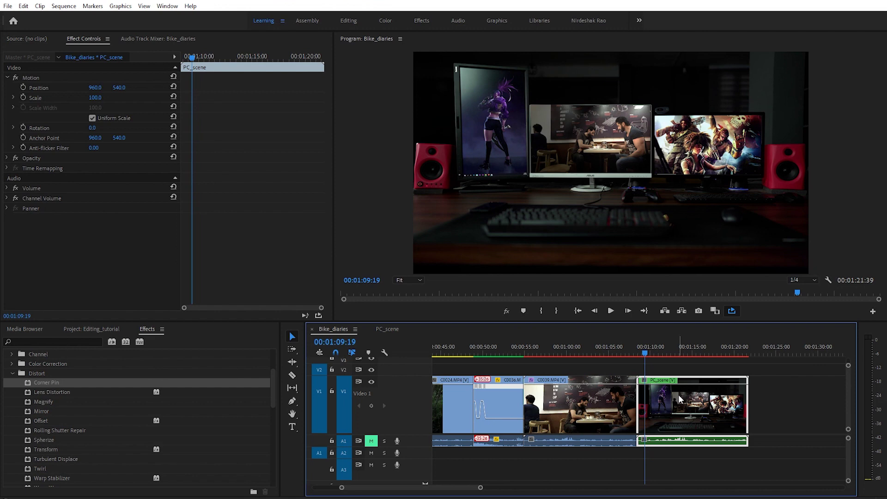
pyautogui.click(24, 97)
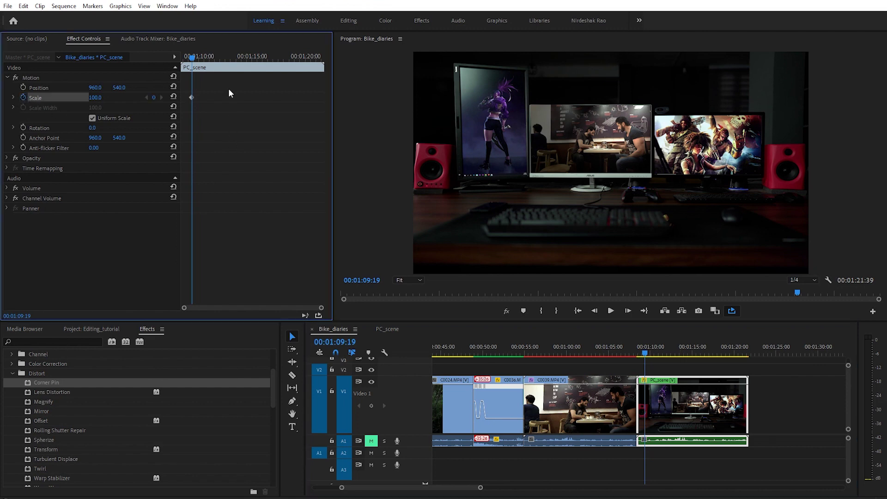
pyautogui.moveTo(232, 56); pyautogui.dragTo(231, 56)
pyautogui.click(100, 96)
pyautogui.write('120')
pyautogui.press('Return')
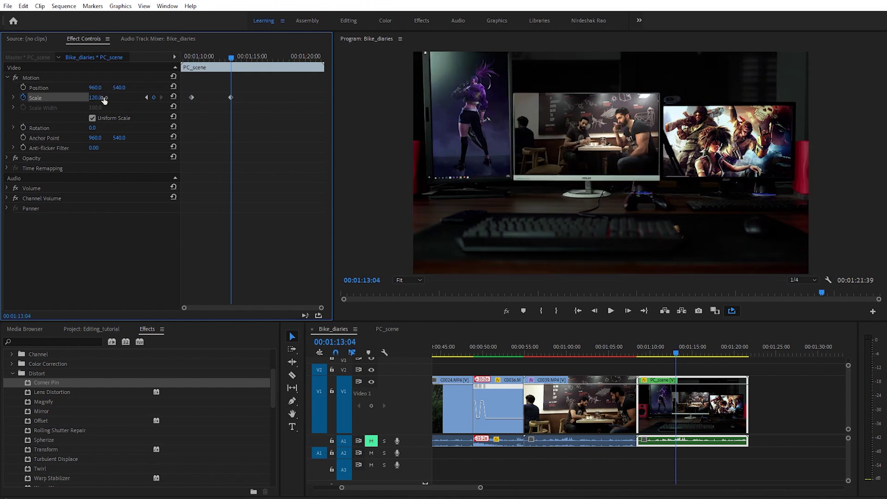
# Play back the PC_scene zoom animation several times from near its first Scale keyframe
pyautogui.click(646, 342)
pyautogui.press('space')
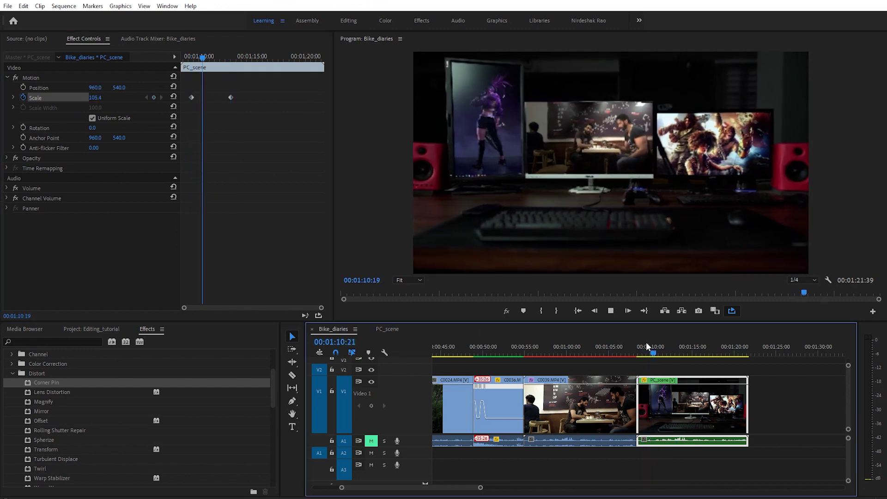
pyautogui.click(647, 342)
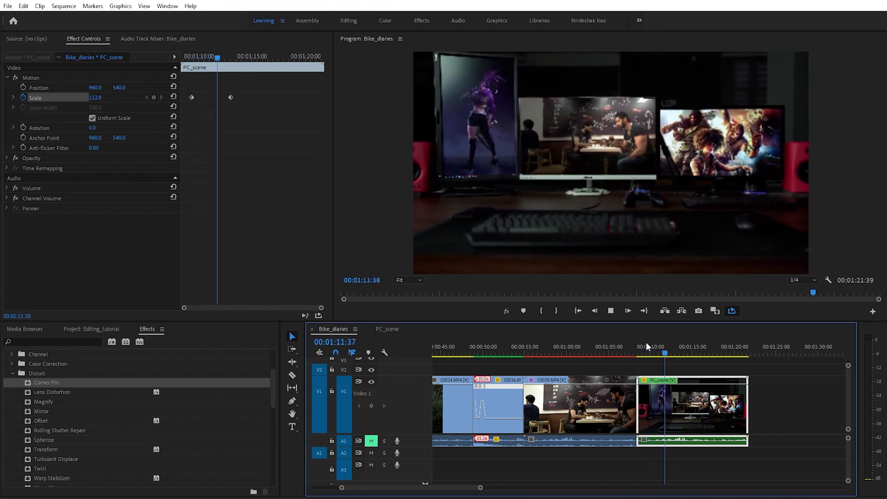
pyautogui.press('space')
pyautogui.click(649, 347)
pyautogui.press('space')
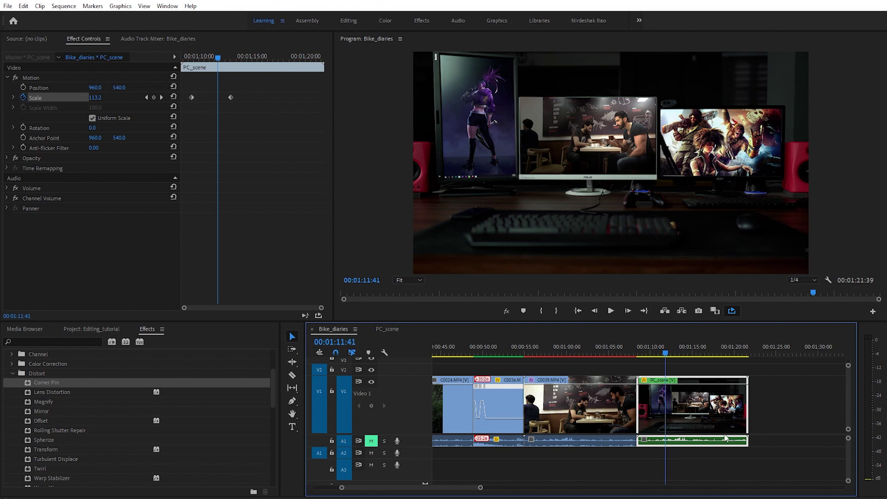
pyautogui.moveTo(666, 354); pyautogui.dragTo(644, 345)
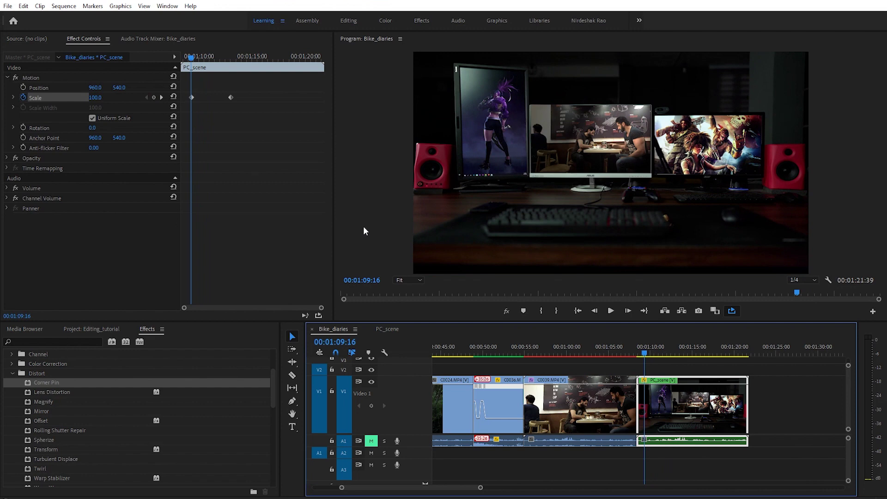
# Delete the Corner Pin effect from the C0039.MP4 clip before PC_scene on track V1
pyautogui.click(571, 347)
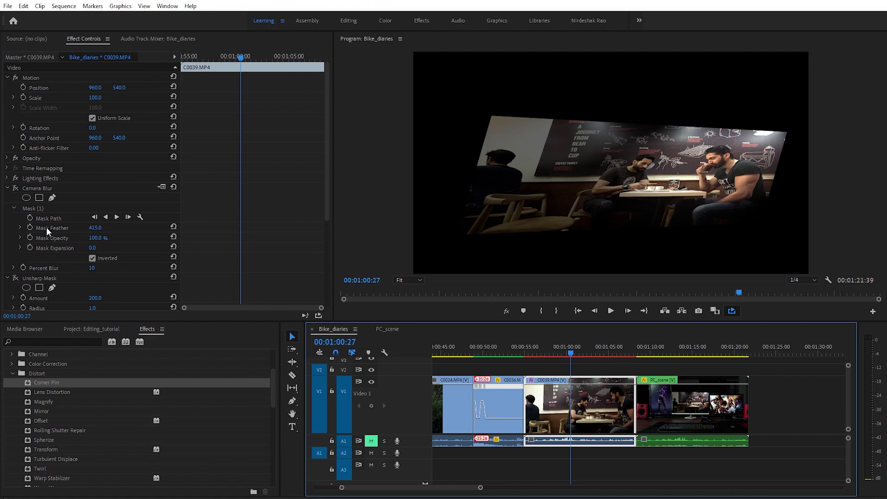
pyautogui.scroll(-5, 51, 226)
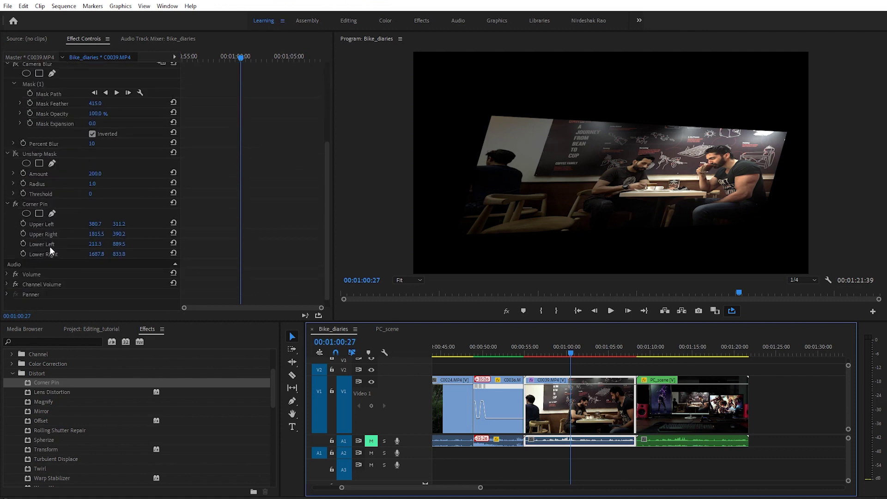
pyautogui.click(31, 204)
pyautogui.press('Delete')
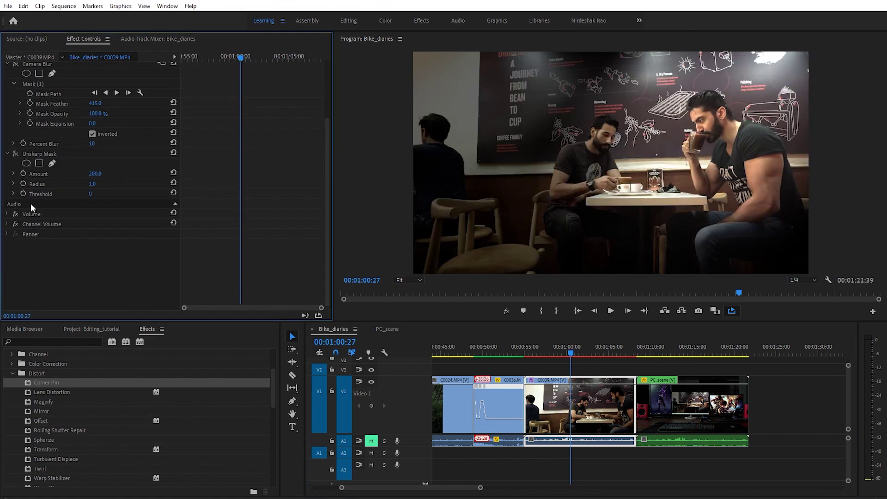
# Apply Lens Distortion to the V1 C0039.MP4 clip and raise its Curvature to 52
pyautogui.click(70, 392)
pyautogui.moveTo(65, 392); pyautogui.dragTo(70, 284)
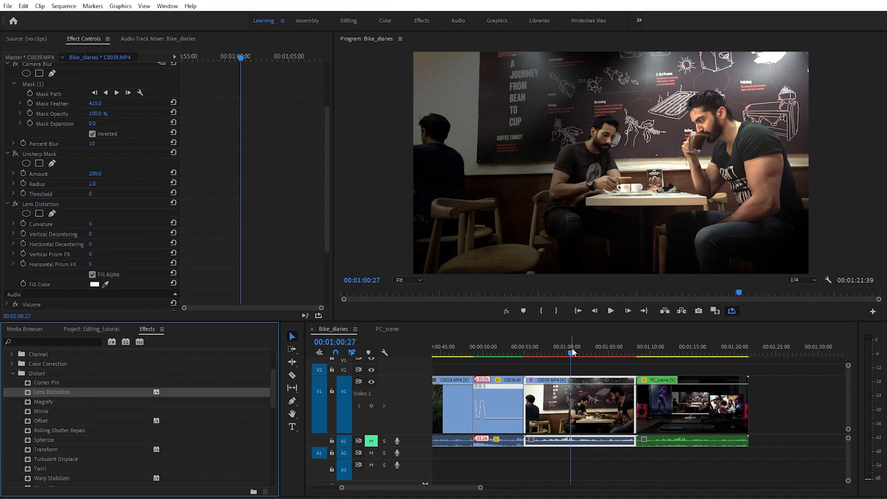
pyautogui.moveTo(91, 225)
pyautogui.mouseDown()
pyautogui.moveTo(131, 224)
pyautogui.moveTo(44, 225)
pyautogui.moveTo(114, 224)
pyautogui.moveTo(104, 224)
pyautogui.mouseUp()
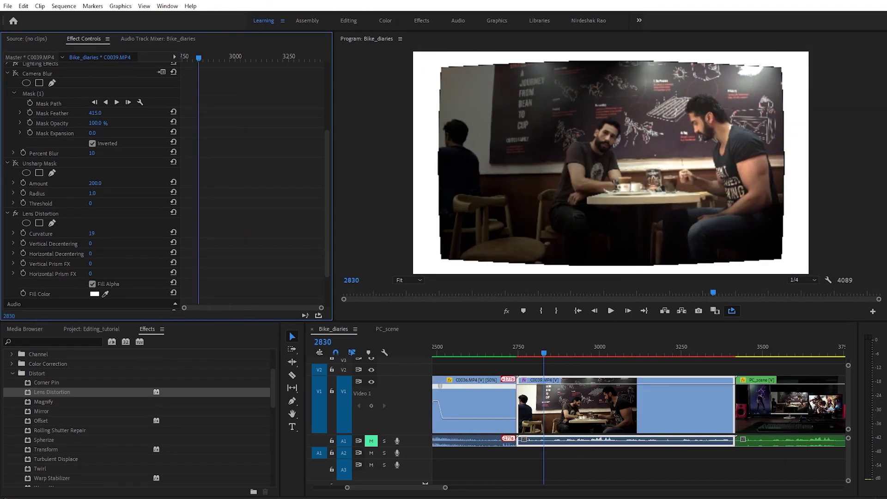
pyautogui.moveTo(92, 234); pyautogui.dragTo(99, 233)
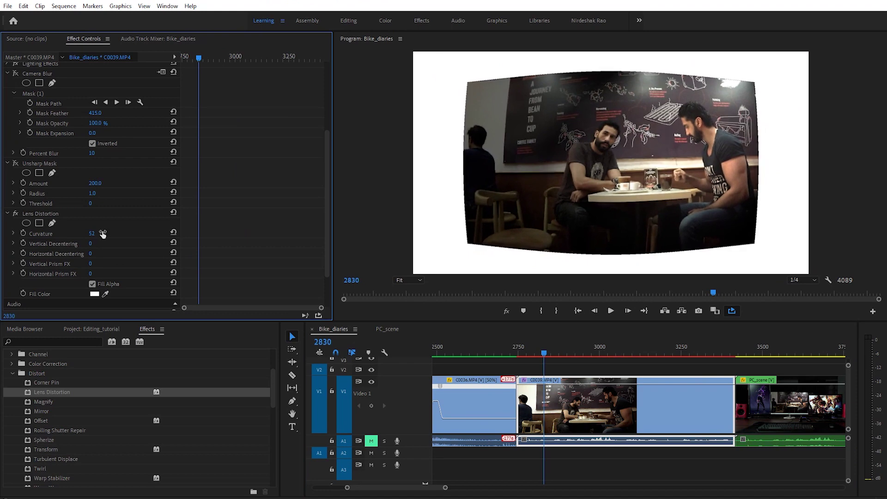
# Set the Lens Distortion Curvature back to 0 and delete the effect from the C0039.MP4 clip
pyautogui.moveTo(99, 237); pyautogui.dragTo(75, 237)
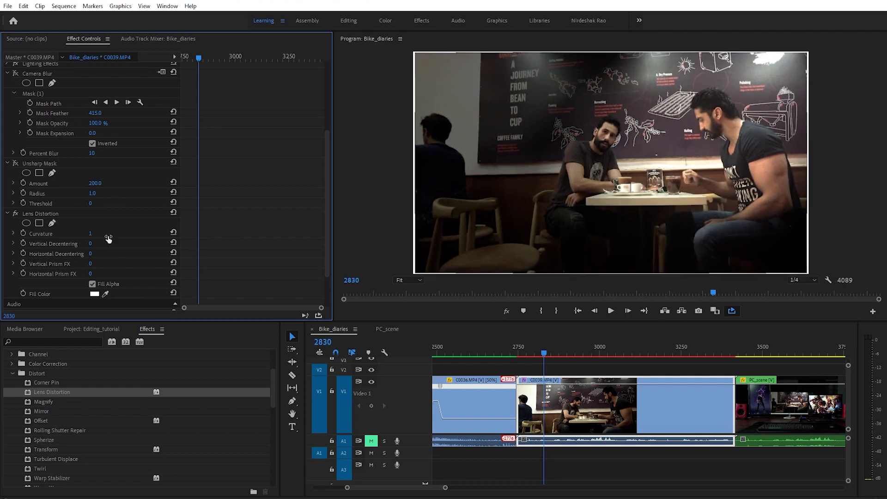
pyautogui.click(90, 234)
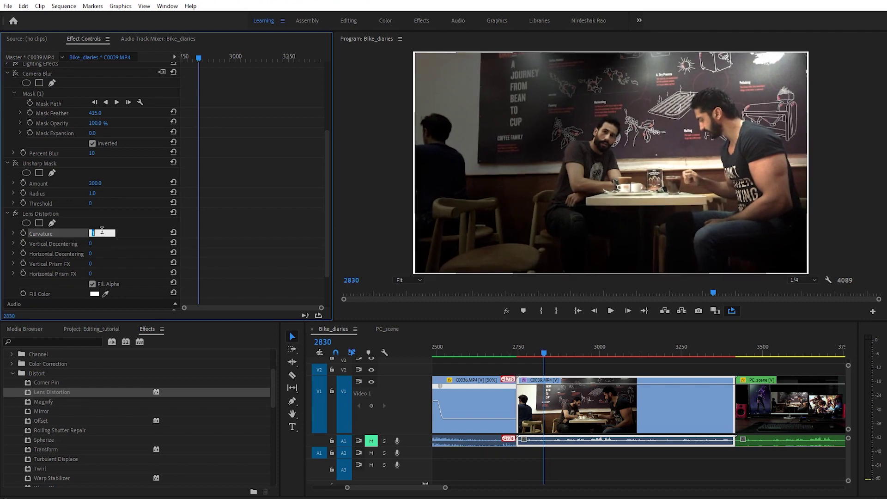
pyautogui.write('0')
pyautogui.press('Return')
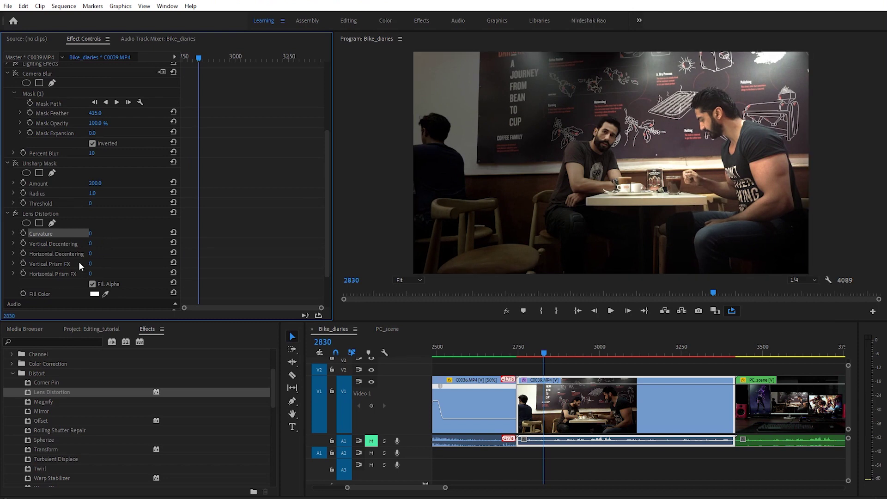
pyautogui.click(42, 211)
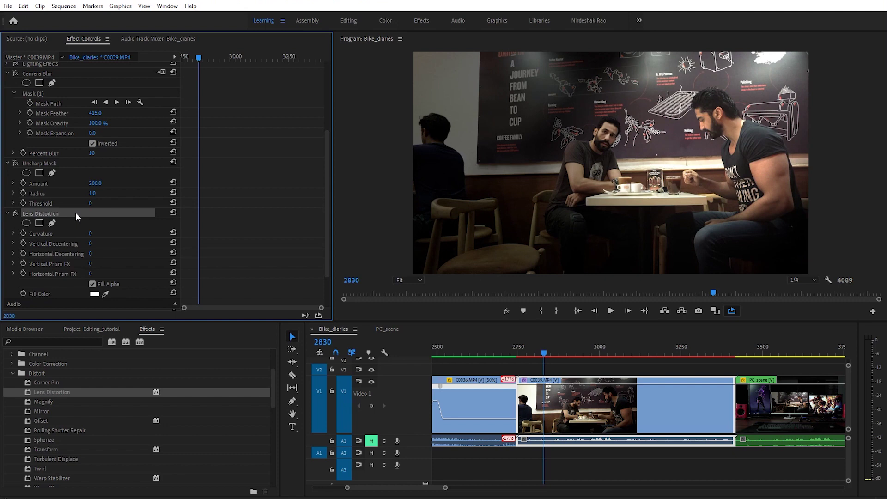
pyautogui.press('Delete')
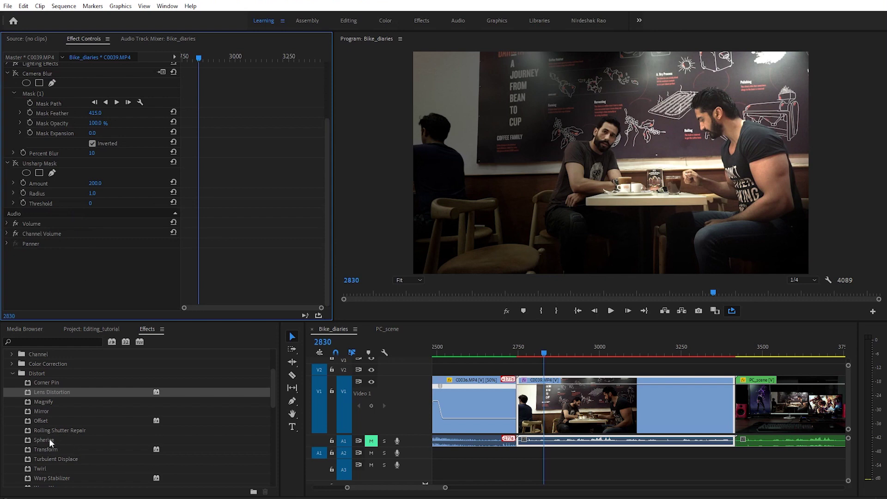
# Apply the Mirror effect to the C0039.MP4 clip and move its Reflection Center near mid-frame, about 998, 518
pyautogui.moveTo(40, 411); pyautogui.dragTo(87, 279)
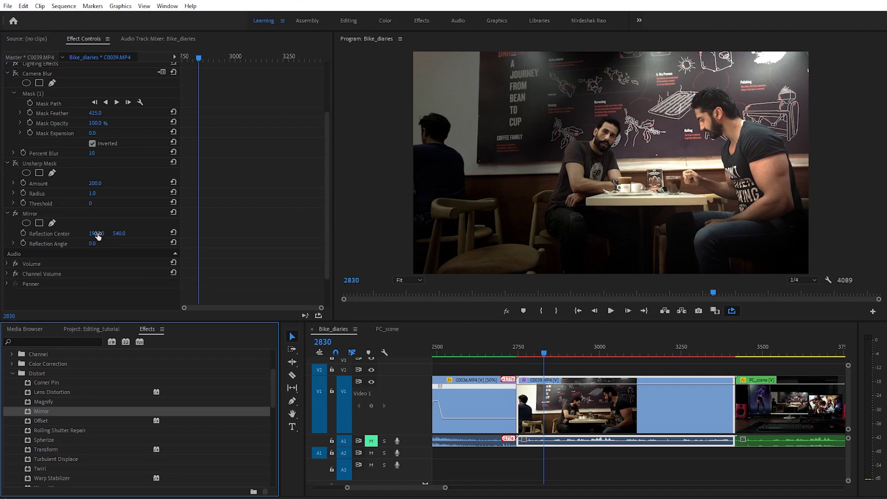
pyautogui.click(60, 215)
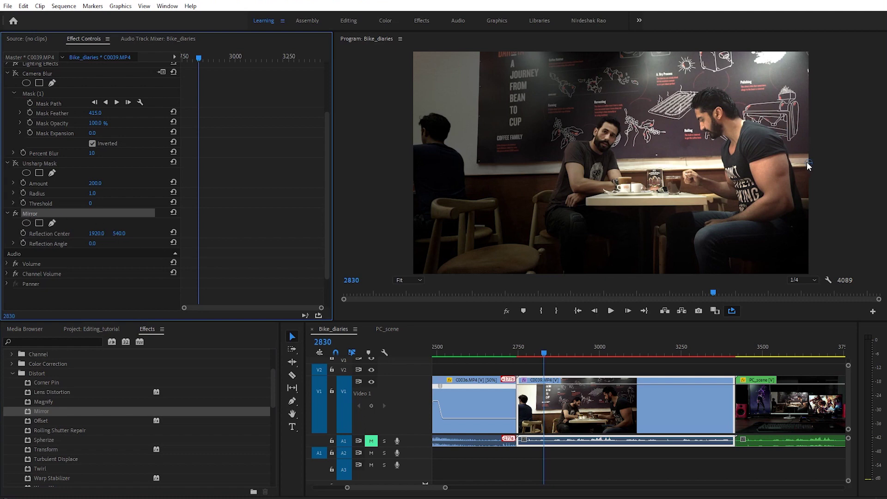
pyautogui.moveTo(810, 163); pyautogui.dragTo(620, 158)
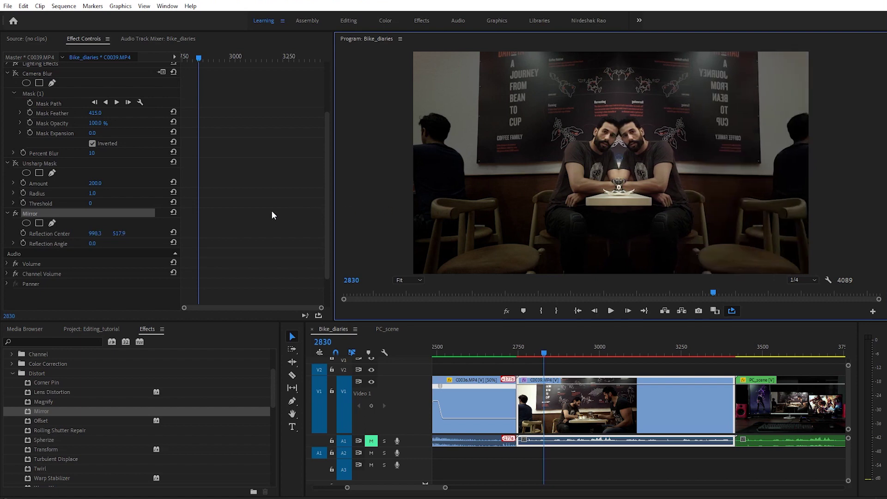
# Set the Mirror effect's Reflection Angle to 180° and shift its Reflection Center to about 975, 518
pyautogui.click(94, 244)
pyautogui.write('180')
pyautogui.press('Return')
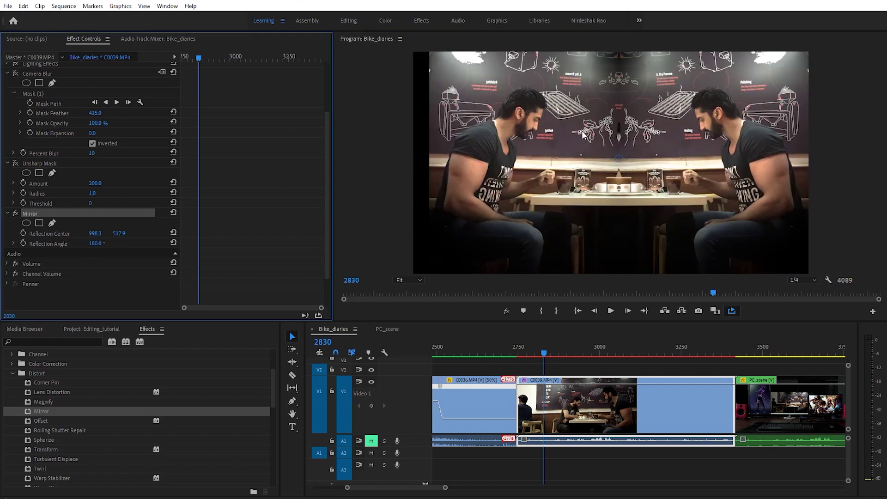
pyautogui.moveTo(619, 159)
pyautogui.mouseDown()
pyautogui.moveTo(599, 161)
pyautogui.moveTo(615, 162)
pyautogui.mouseUp()
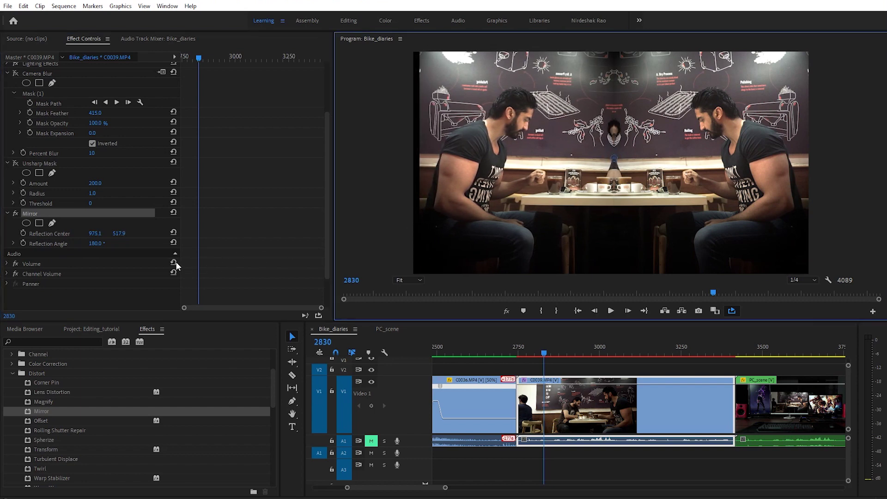
# Set the Mirror effect's Reflection Angle to 90° and lower its Reflection Center to about 980, 678
pyautogui.click(95, 243)
pyautogui.write('90')
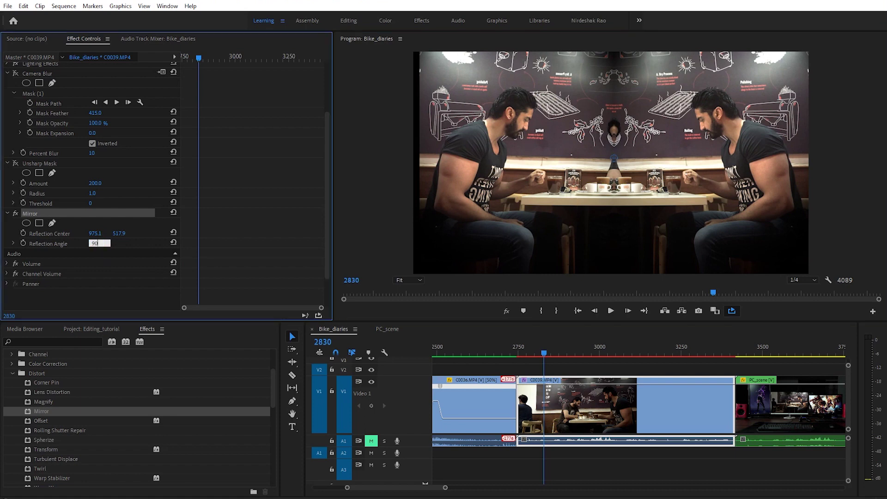
pyautogui.press('Return')
pyautogui.moveTo(614, 159); pyautogui.dragTo(616, 194)
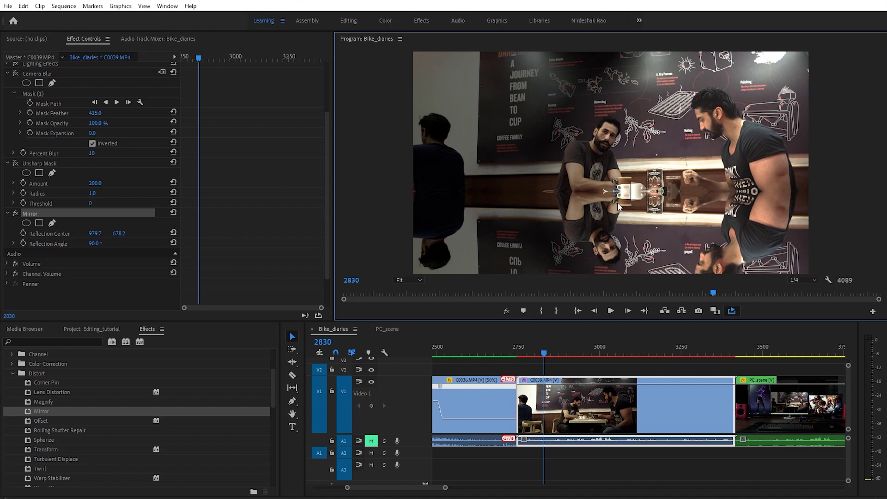
# Apply the Wave Warp effect to the C0039.MP4 clip after the Mirror effect
pyautogui.scroll(-1, 35, 429)
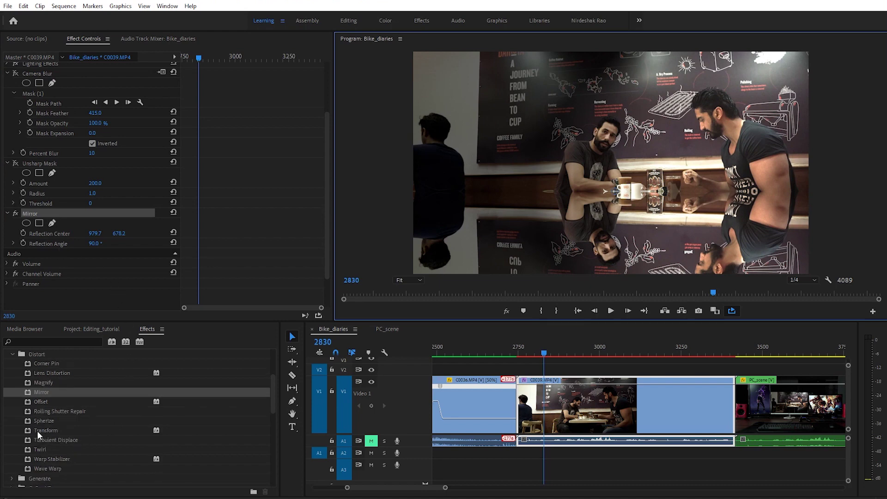
pyautogui.click(40, 469)
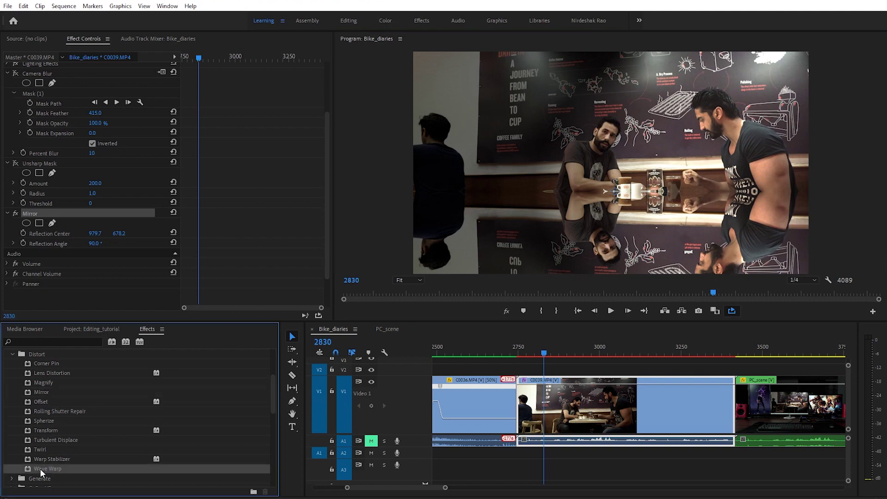
pyautogui.moveTo(76, 287); pyautogui.dragTo(78, 289)
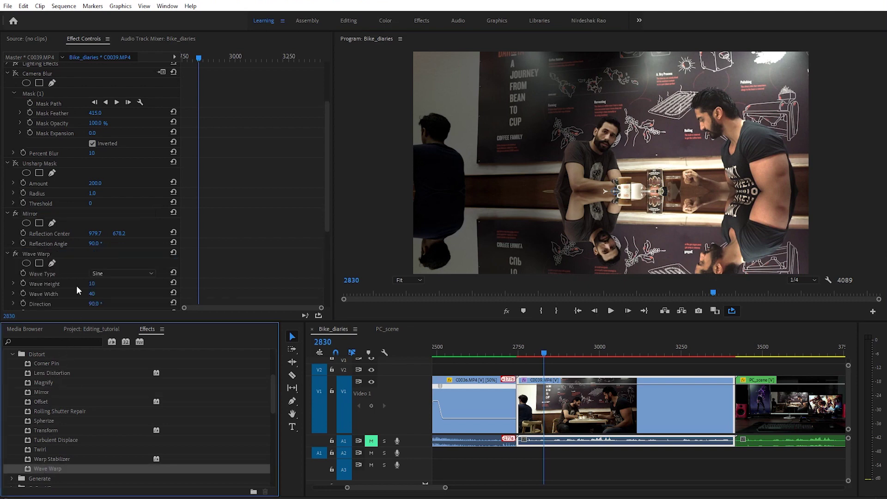
pyautogui.scroll(2, 58, 255)
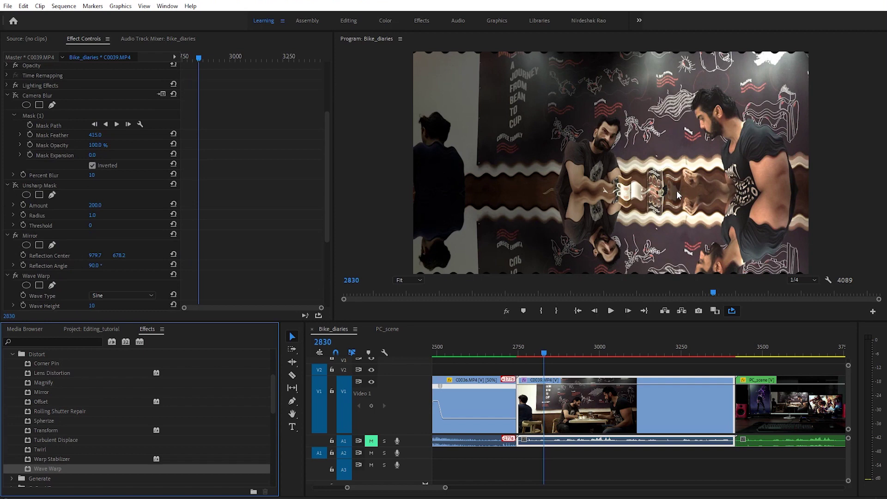
# Switch Wave Warp off and draw a four-point mask for it around the reflected lower part of the frame
pyautogui.click(16, 275)
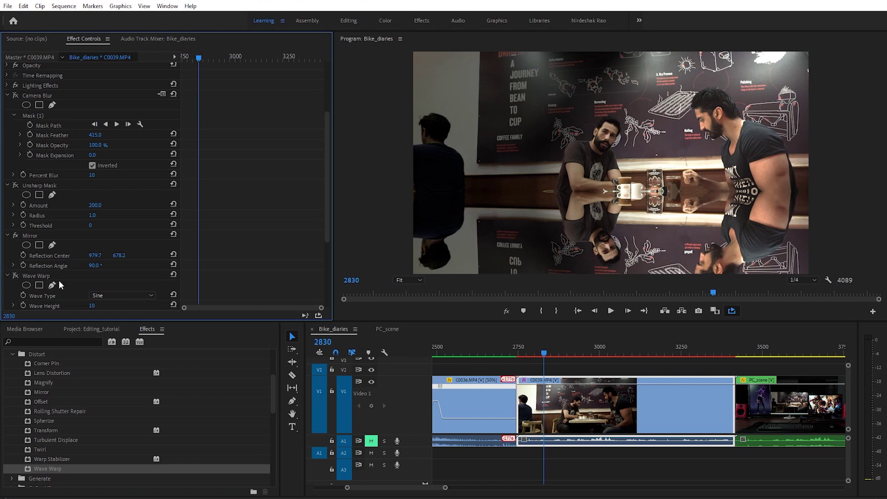
pyautogui.scroll(-1, 28, 257)
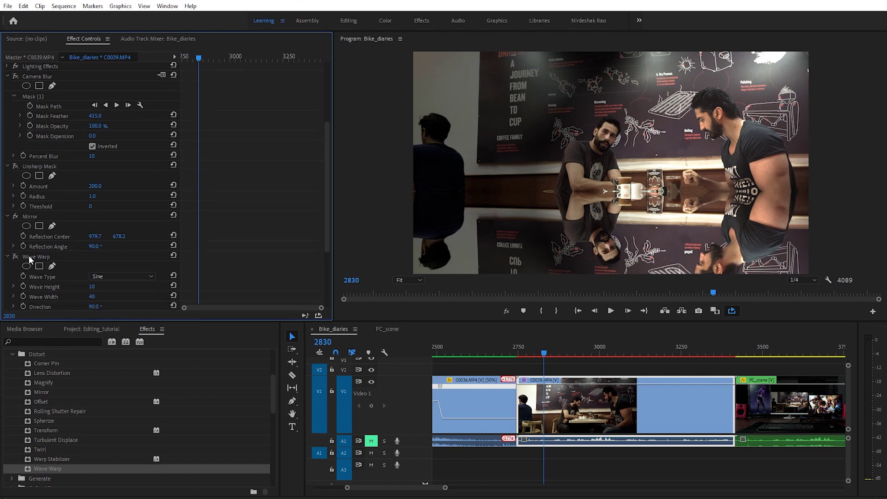
pyautogui.click(53, 266)
pyautogui.click(406, 193)
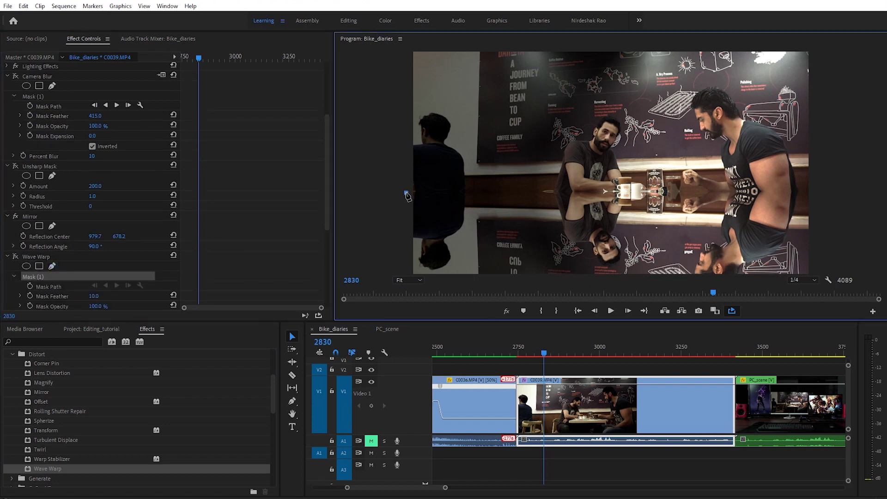
pyautogui.click(824, 193)
pyautogui.click(821, 271)
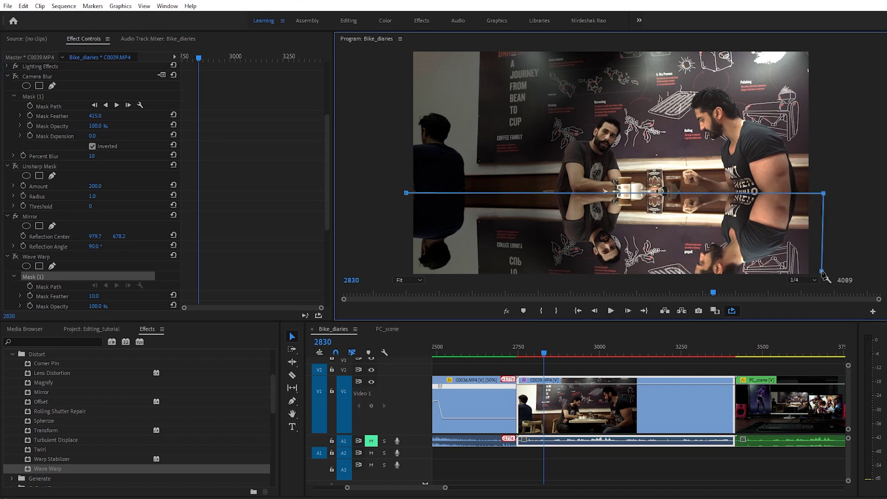
pyautogui.click(404, 267)
pyautogui.click(406, 193)
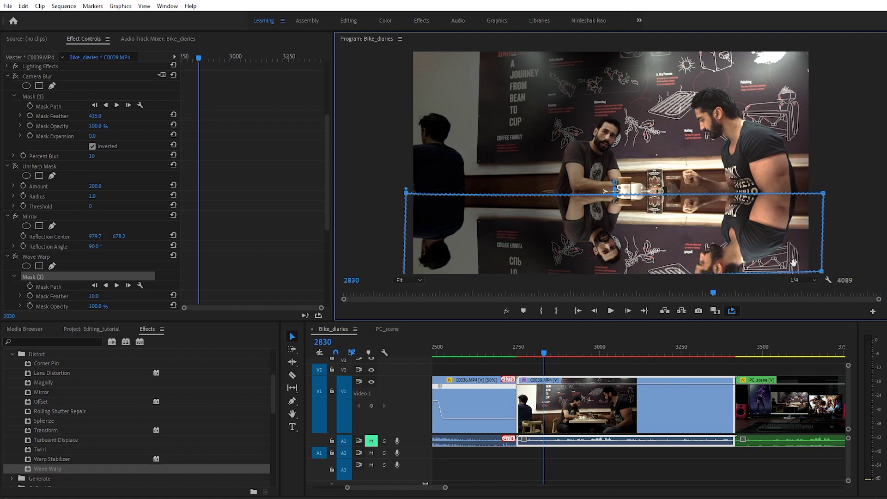
pyautogui.moveTo(822, 272); pyautogui.dragTo(826, 285)
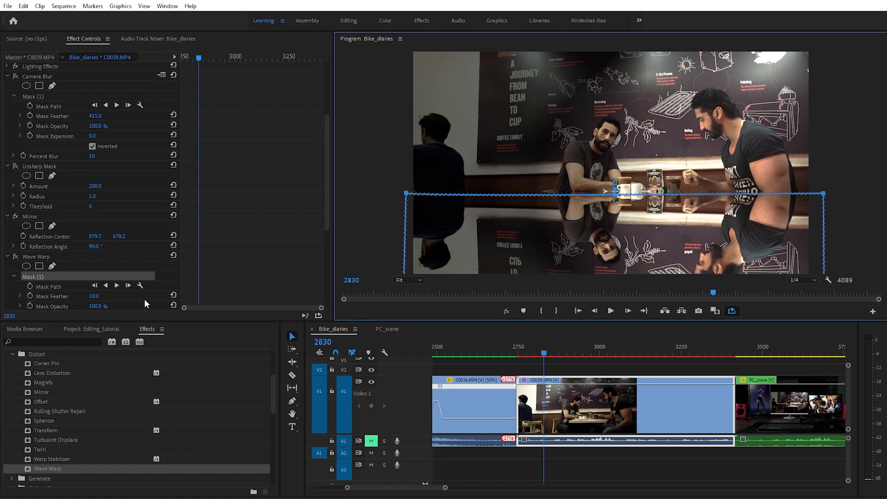
# Switch Wave Warp back on and set its Pinning to Horizontal Edges
pyautogui.click(16, 259)
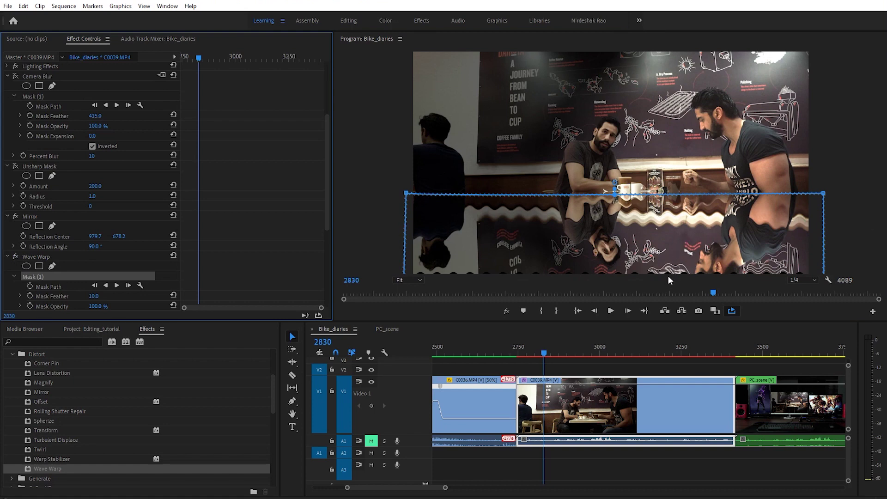
pyautogui.scroll(-2, 147, 289)
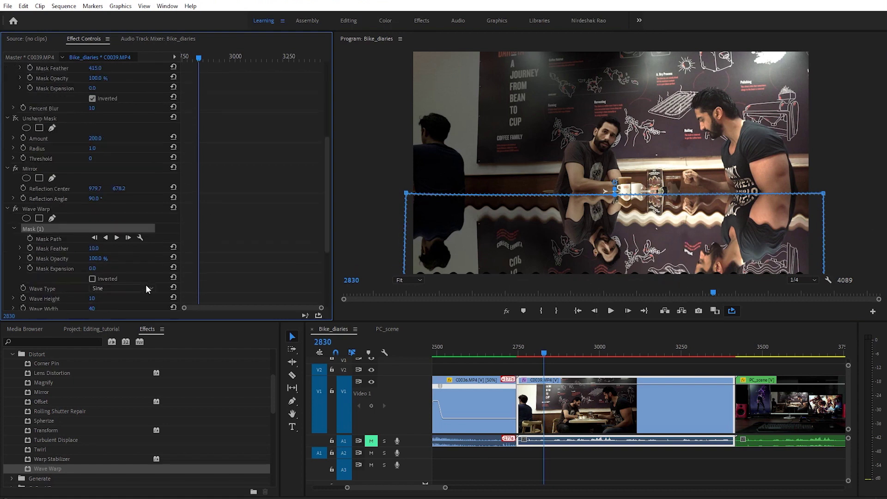
pyautogui.scroll(-2, 145, 285)
pyautogui.scroll(-1, 141, 269)
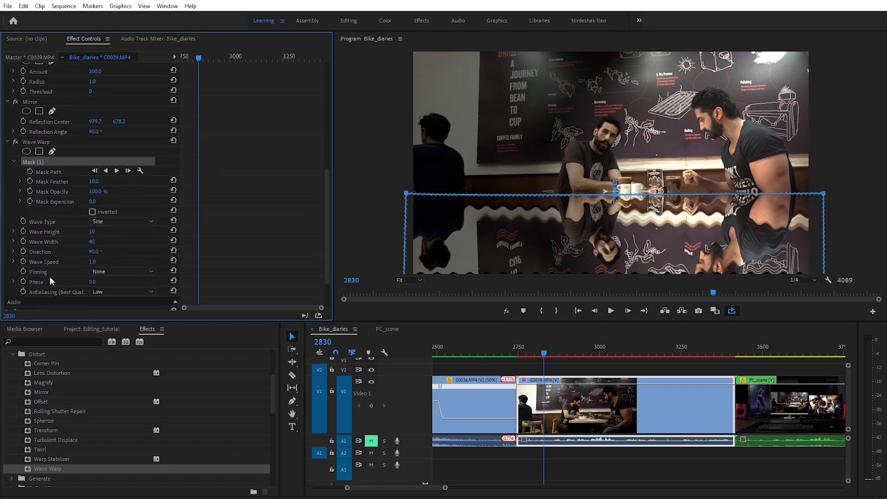
pyautogui.click(138, 272)
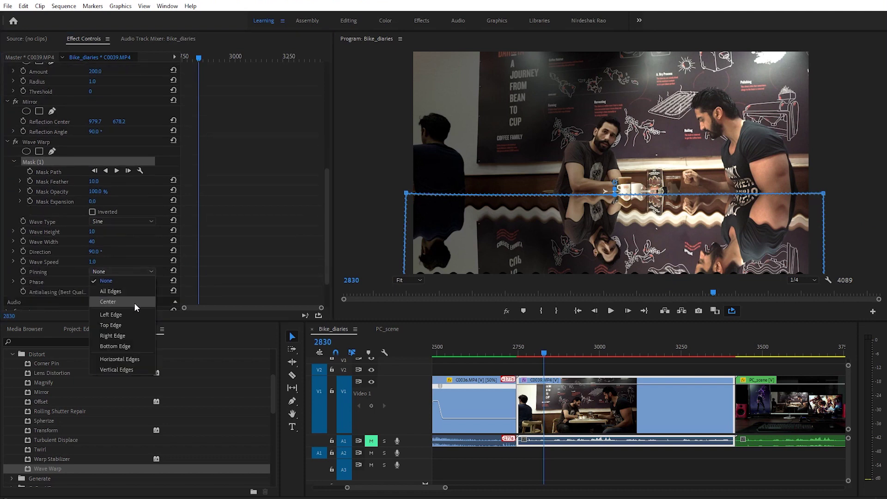
pyautogui.click(127, 359)
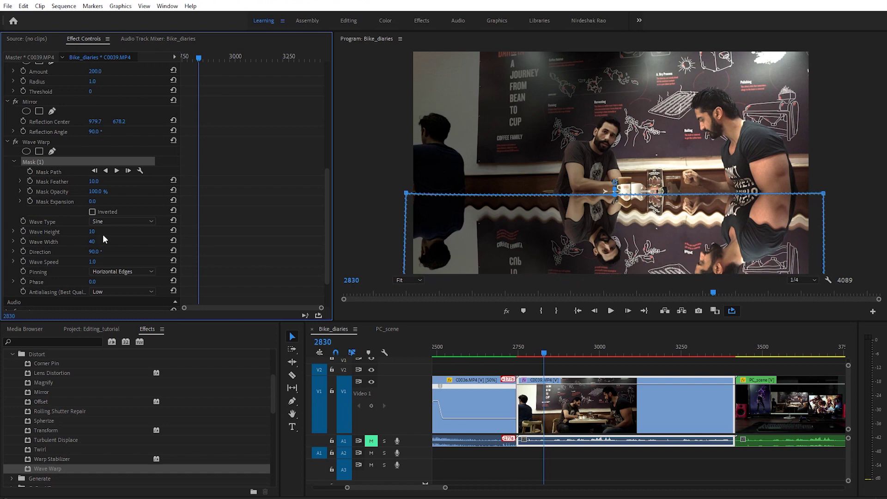
# Set Wave Warp's Wave Height to 5 and Wave Width to 60
pyautogui.moveTo(92, 232); pyautogui.dragTo(87, 232)
pyautogui.write('5')
pyautogui.press('Return')
pyautogui.click(104, 241)
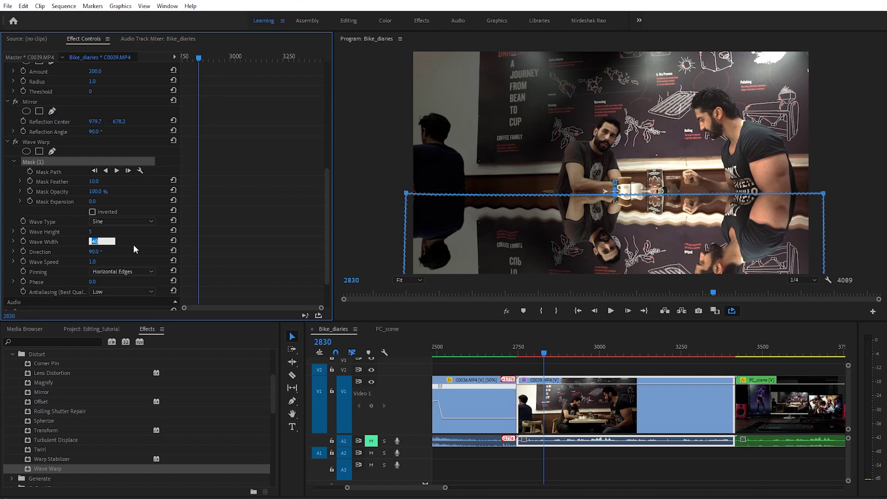
pyautogui.write('60')
pyautogui.press('Return')
# Play back the C0039.MP4 clip to review the rippling reflection, and return near its start
pyautogui.click(544, 353)
pyautogui.press('space')
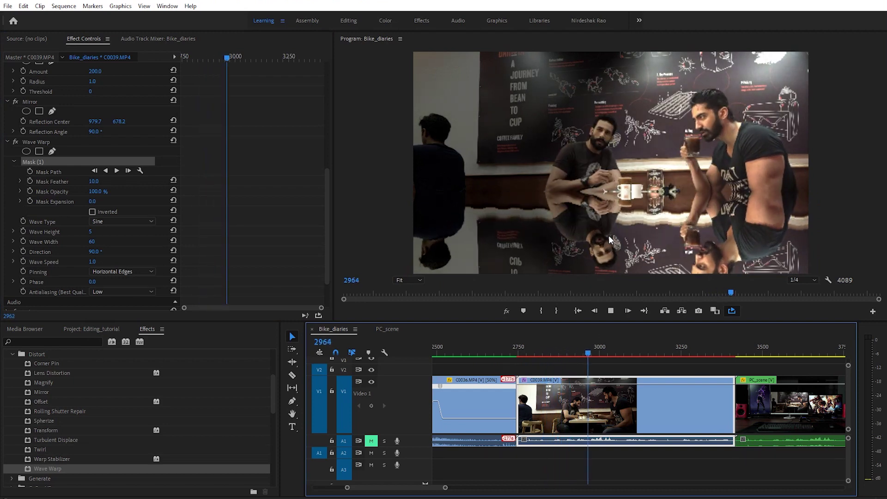
pyautogui.press('space')
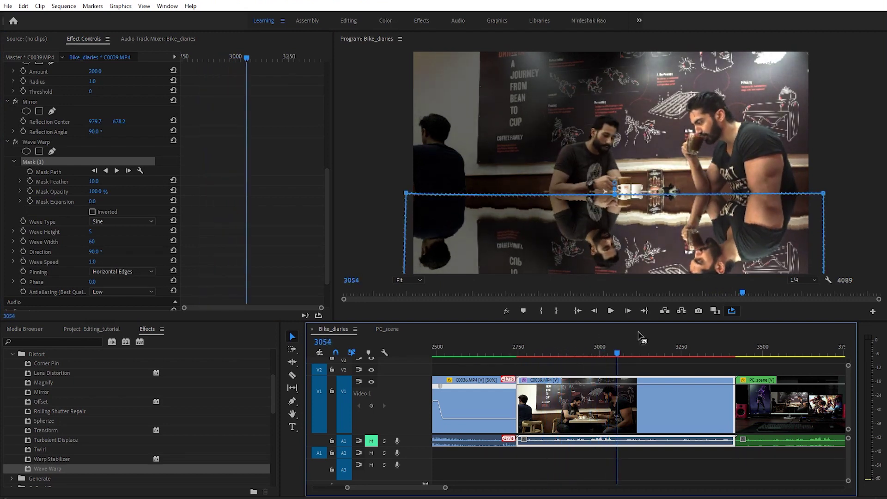
pyautogui.click(550, 353)
pyautogui.click(572, 365)
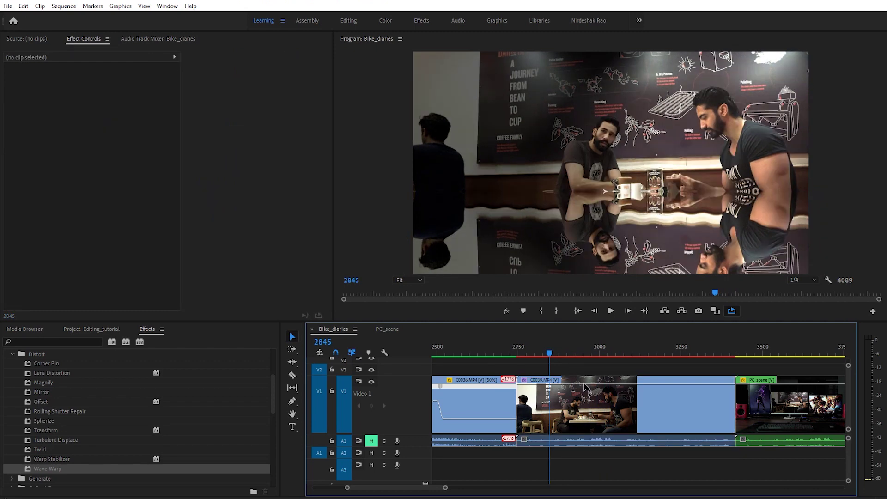
# Move the playhead to frame 2920 and delete the Wave Warp effect from the C0039.MP4 clip
pyautogui.click(574, 353)
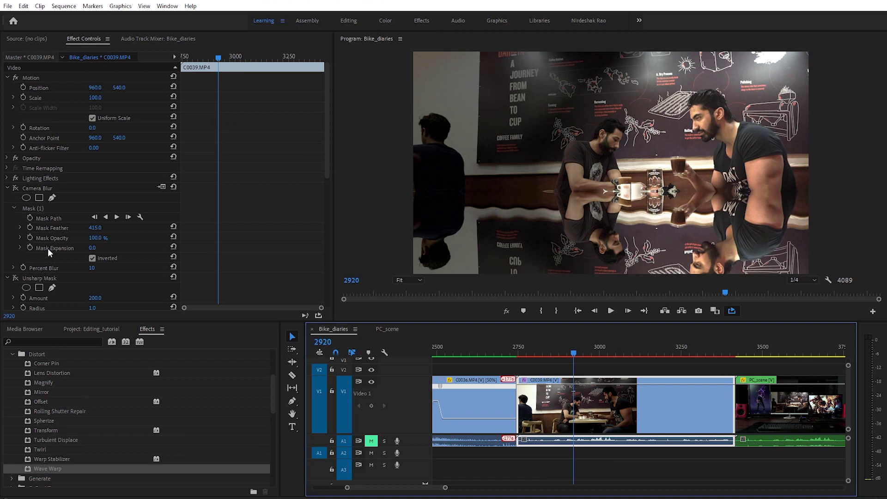
pyautogui.scroll(-5, 54, 277)
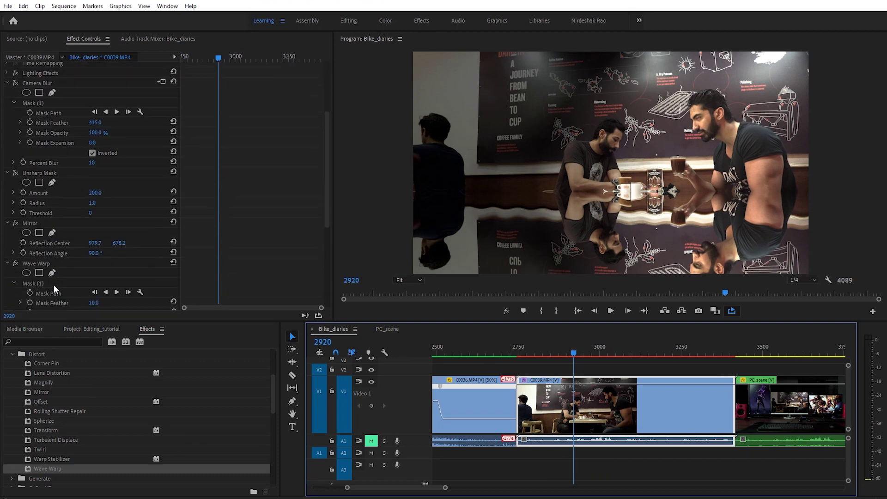
pyautogui.click(43, 264)
pyautogui.press('Delete')
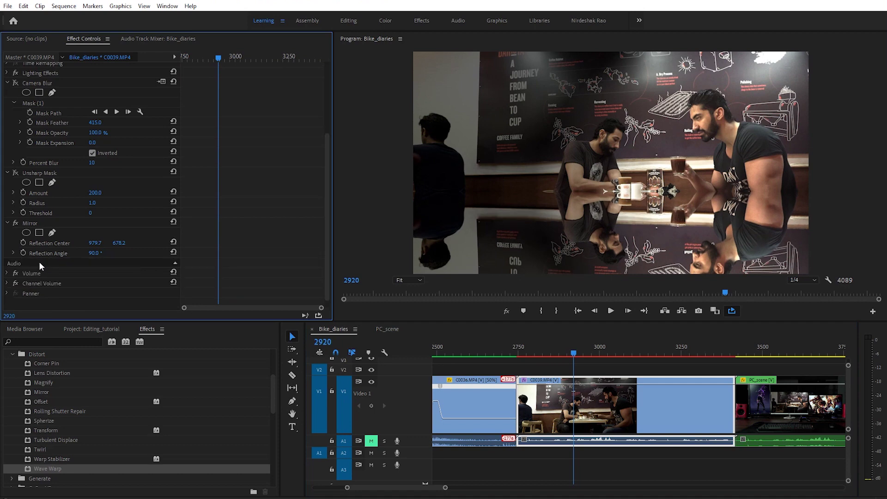
# Set the Mirror effect's Reflection Angle to 180° and reduce its horizontal Reflection Center to 957.7
pyautogui.click(31, 222)
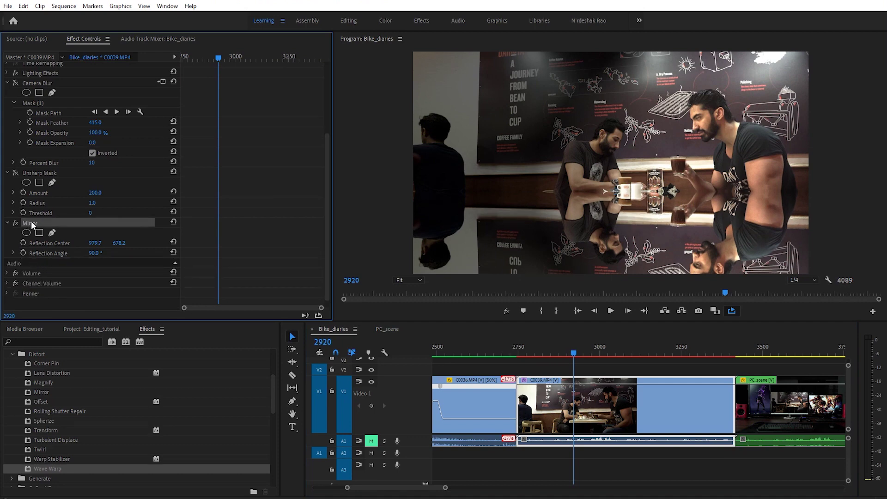
pyautogui.click(94, 253)
pyautogui.write('180')
pyautogui.press('Return')
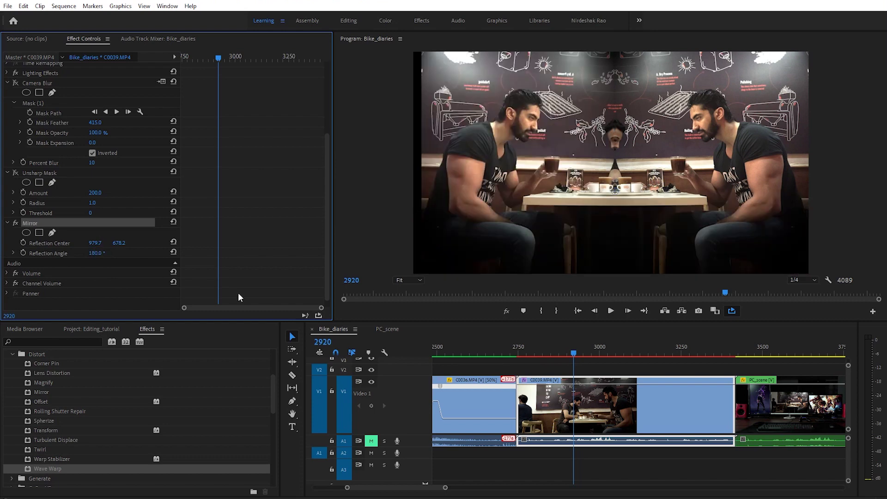
pyautogui.moveTo(94, 243); pyautogui.dragTo(36, 248)
pyautogui.moveTo(94, 245); pyautogui.dragTo(38, 245)
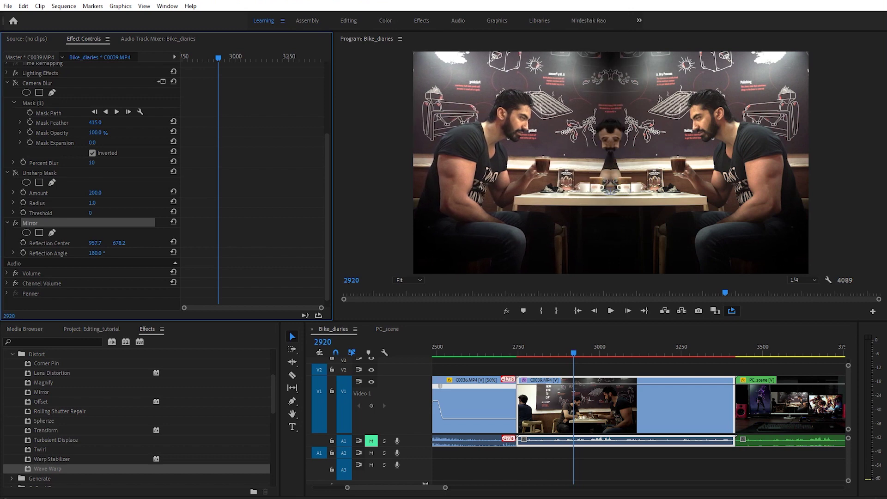
# Apply the 4-Color Gradient effect from the Generate group to the C0039.MP4 clip
pyautogui.click(12, 354)
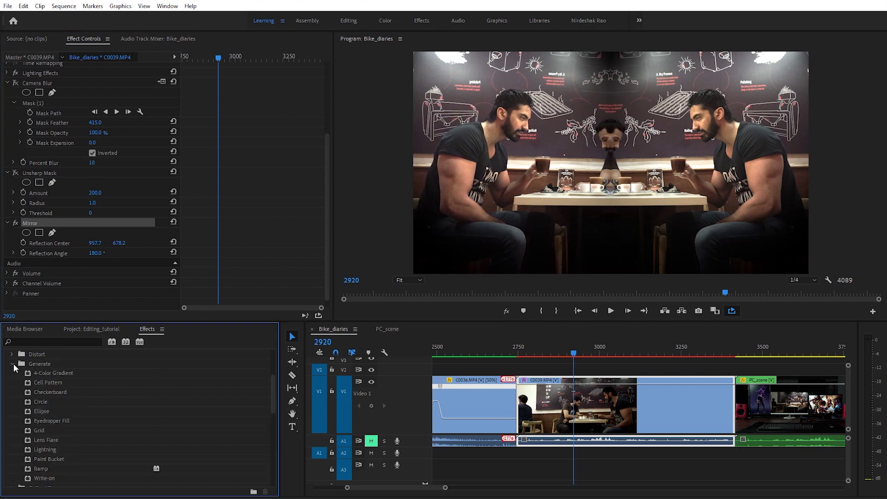
pyautogui.click(13, 358)
pyautogui.click(12, 354)
pyautogui.click(12, 364)
pyautogui.click(51, 374)
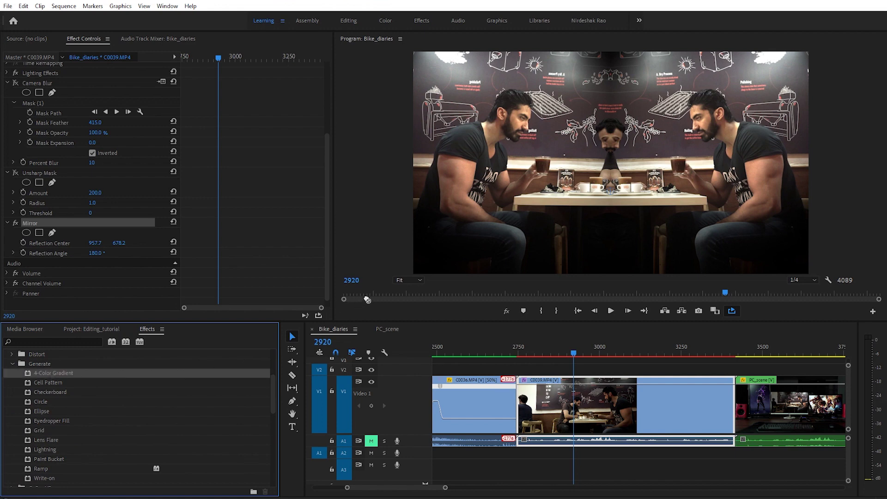
pyautogui.moveTo(554, 376); pyautogui.dragTo(559, 388)
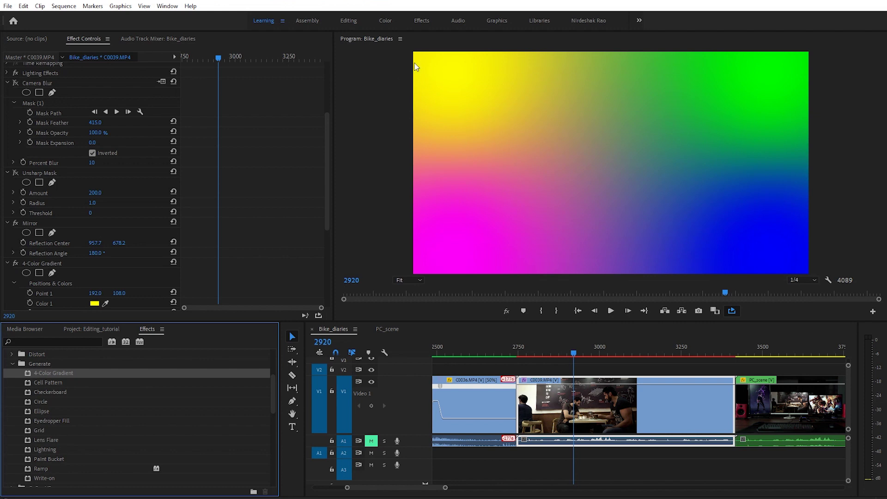
# Try the Add blending mode on the 4-Color Gradient effect, and set it to Overlay
pyautogui.scroll(-6, 139, 269)
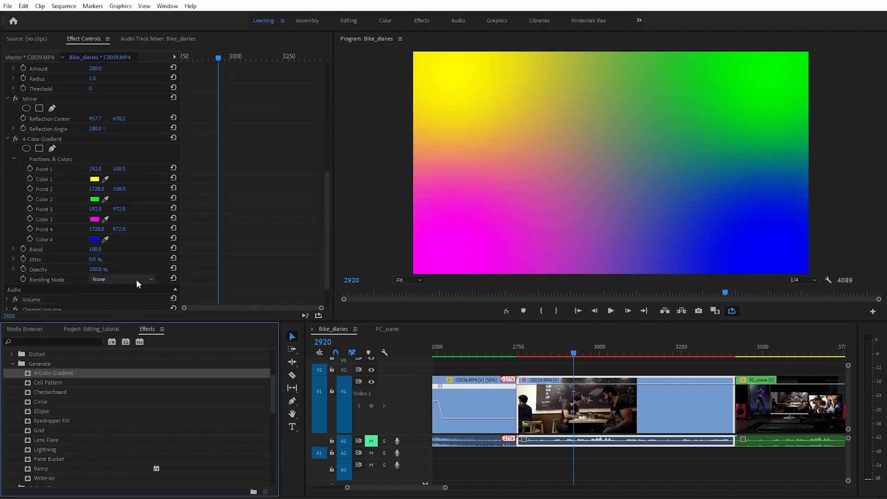
pyautogui.click(137, 279)
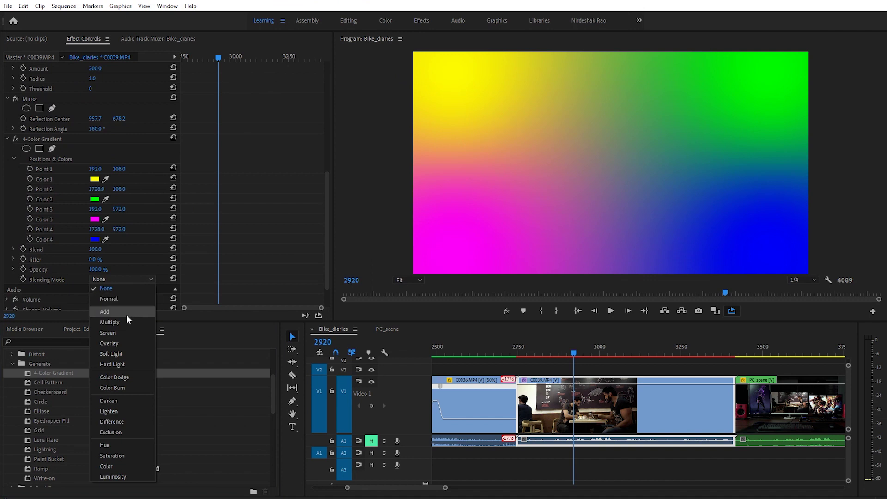
pyautogui.click(126, 315)
pyautogui.click(132, 278)
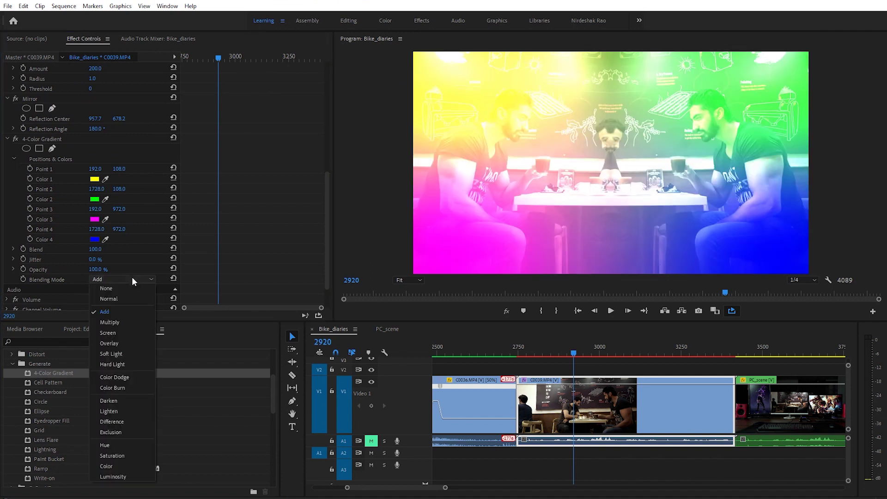
pyautogui.click(125, 342)
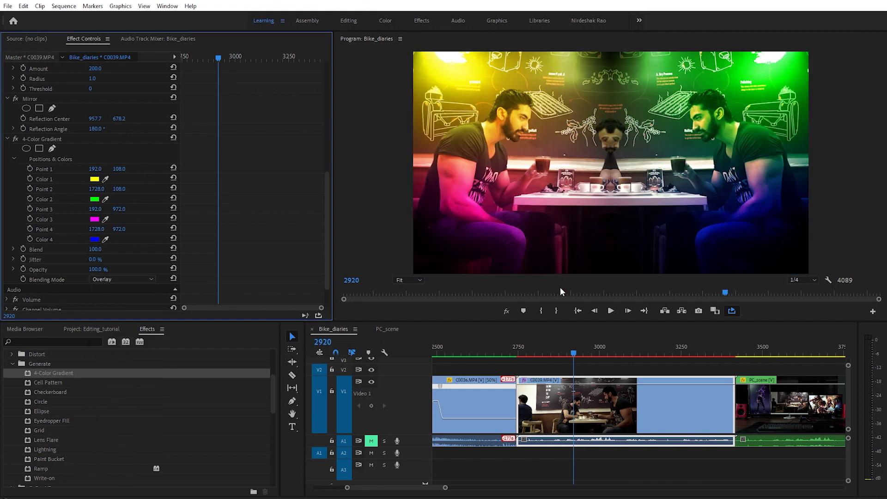
pyautogui.moveTo(576, 355)
pyautogui.mouseDown()
pyautogui.moveTo(567, 351)
pyautogui.moveTo(597, 352)
pyautogui.moveTo(561, 354)
pyautogui.moveTo(615, 358)
pyautogui.moveTo(576, 357)
pyautogui.mouseUp()
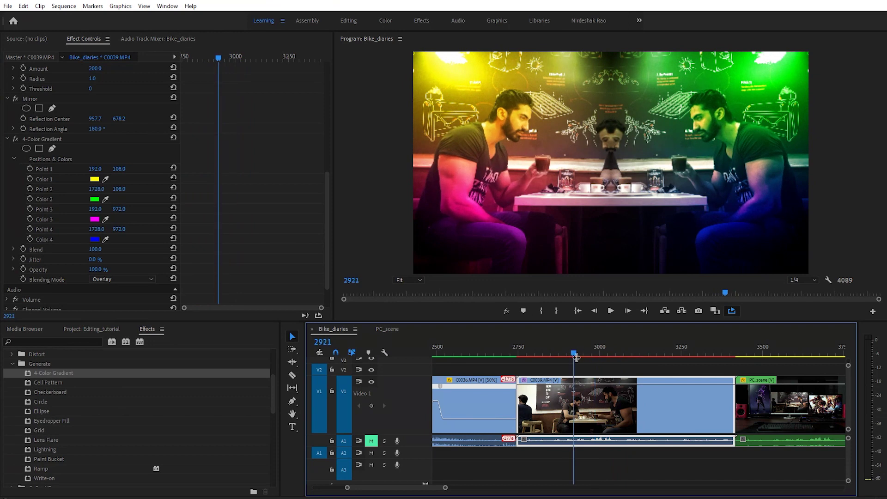
# Set the horizontal position of the 4-Color Gradient's Point 1 to 592, and delete the effect from the C0039.MP4 clip
pyautogui.moveTo(95, 170); pyautogui.dragTo(182, 190)
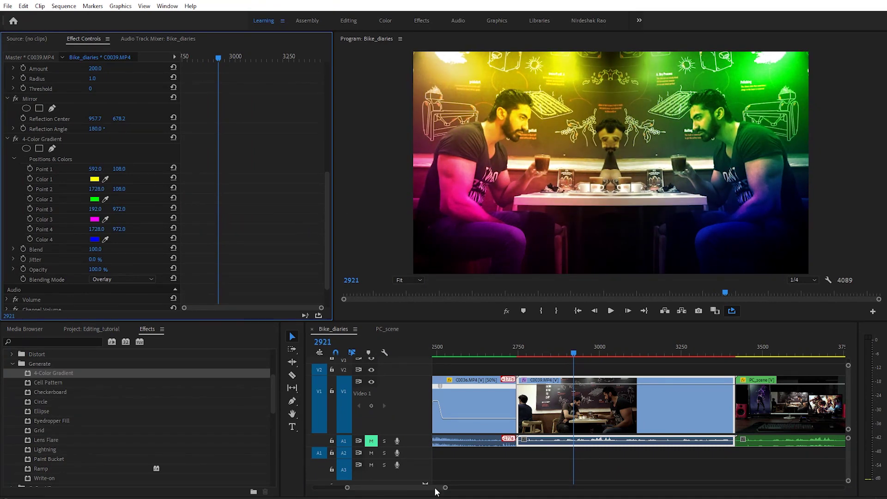
pyautogui.click(41, 139)
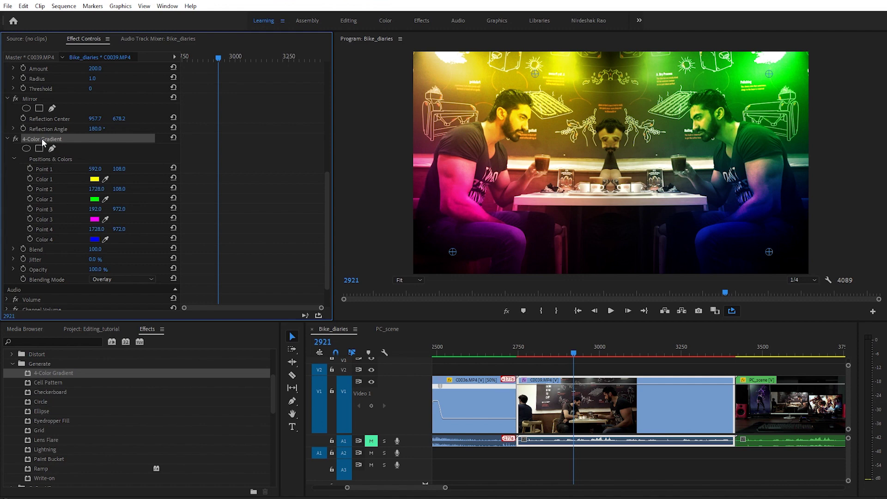
pyautogui.press('Delete')
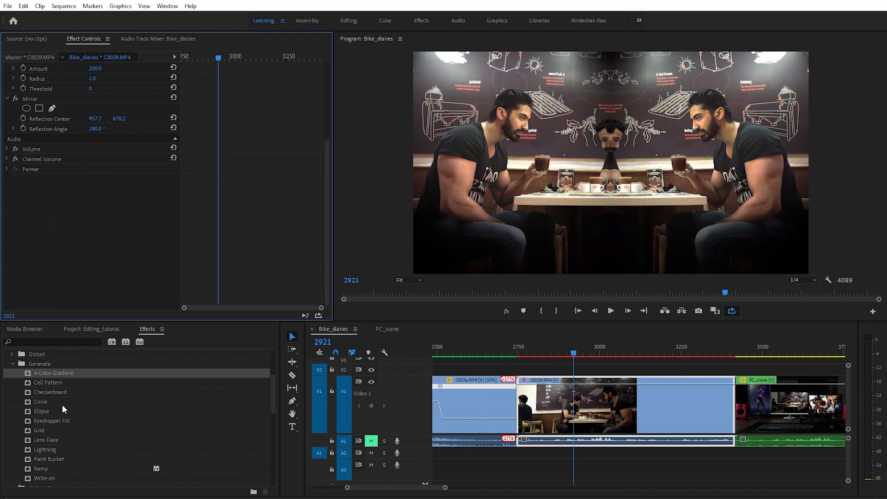
# Apply the Grid effect from the Generate group to the C0039.MP4 clip with the Overlay blending mode
pyautogui.moveTo(37, 430); pyautogui.dragTo(94, 222)
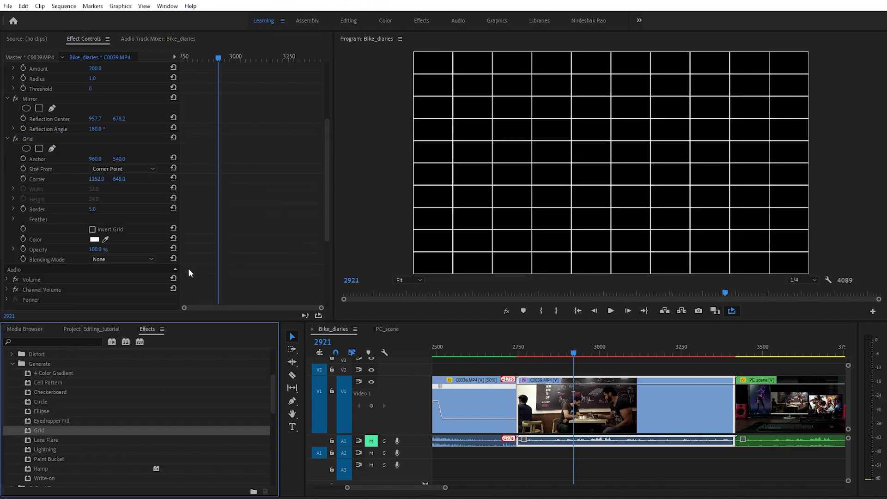
pyautogui.click(141, 260)
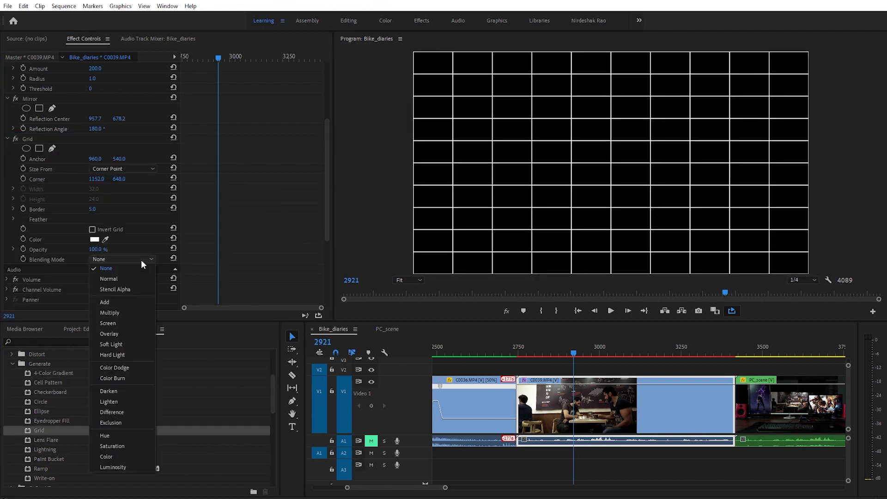
pyautogui.click(123, 333)
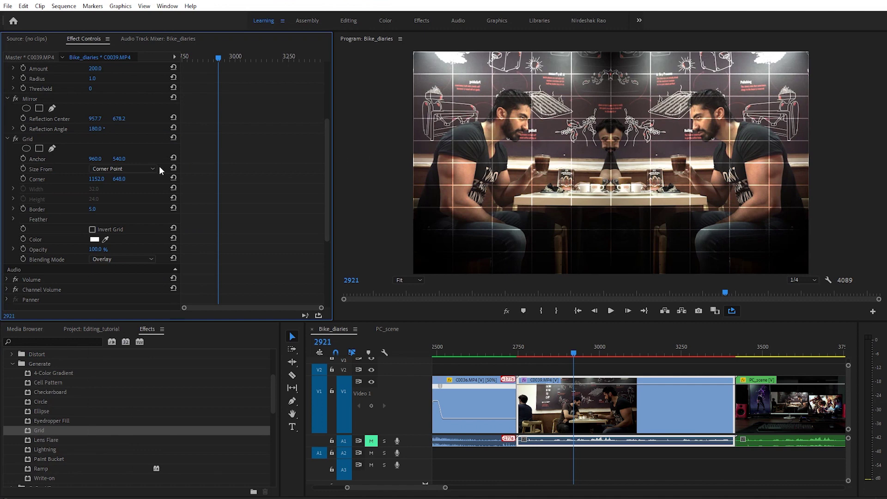
# Set the Grid's Border to 11 and its Anchor to 1275, 355, and delete the Grid effect
pyautogui.moveTo(93, 209)
pyautogui.mouseDown()
pyautogui.moveTo(178, 209)
pyautogui.moveTo(98, 209)
pyautogui.mouseUp()
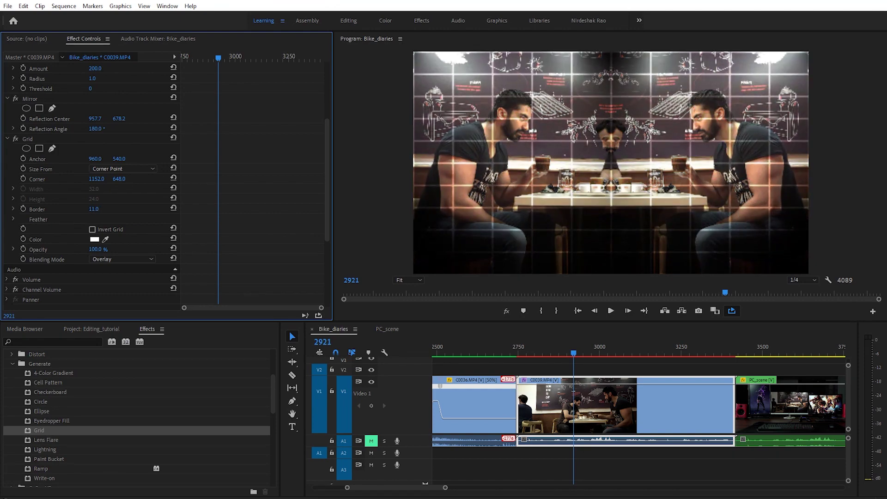
pyautogui.moveTo(96, 158); pyautogui.dragTo(242, 158)
pyautogui.moveTo(119, 159)
pyautogui.mouseDown()
pyautogui.moveTo(159, 159)
pyautogui.moveTo(77, 159)
pyautogui.moveTo(119, 158)
pyautogui.mouseUp()
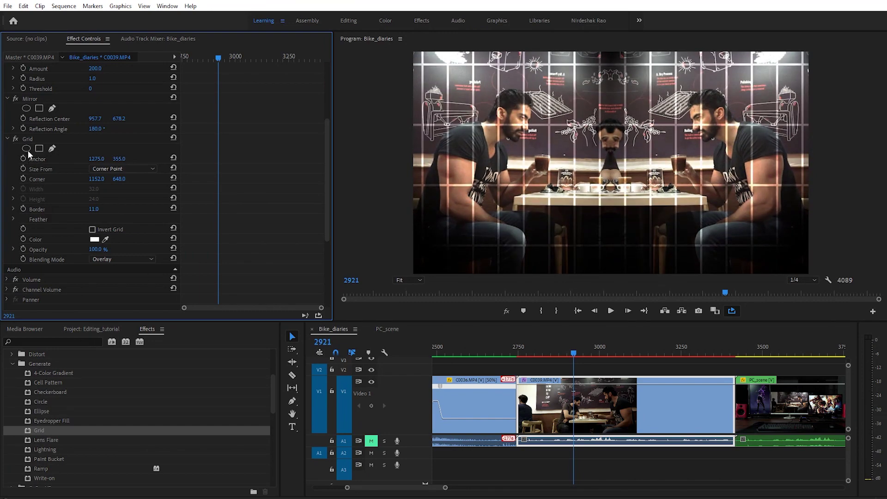
pyautogui.click(32, 138)
pyautogui.press('Delete')
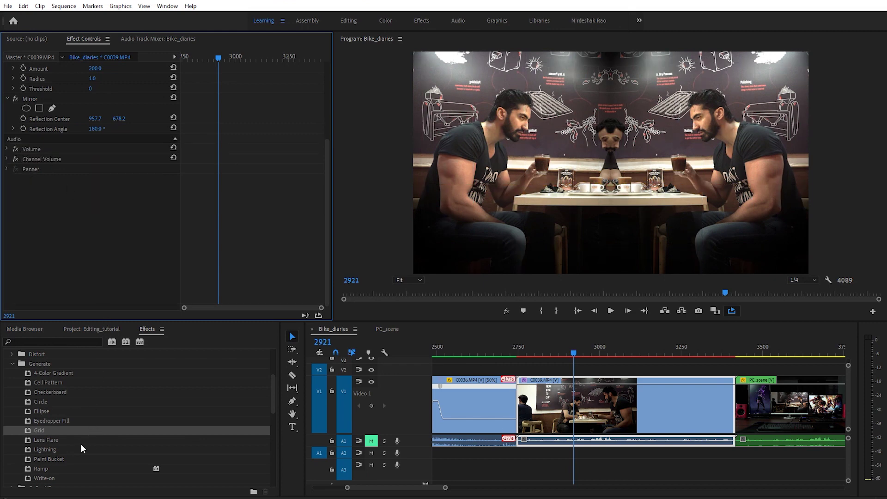
# Apply the Lens Flare effect to the C0039.MP4 clip and move its Flare Center just outside the frame's upper-left corner, about -67, -2
pyautogui.moveTo(51, 441); pyautogui.dragTo(57, 258)
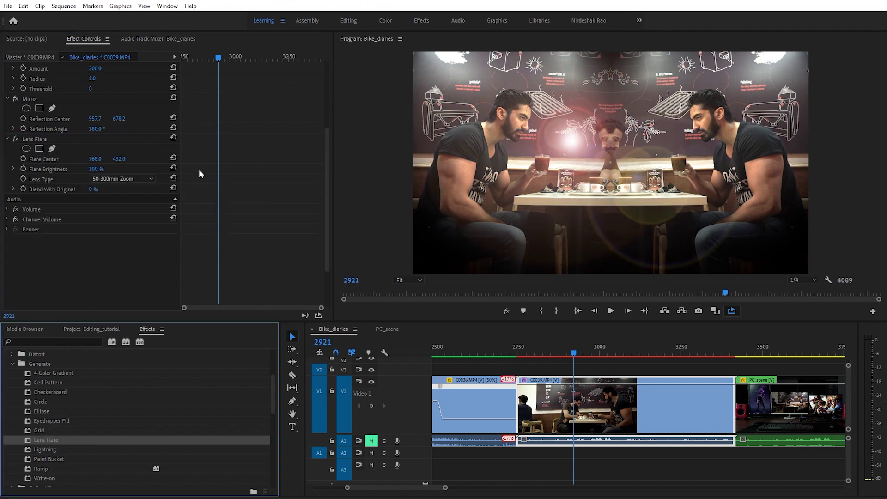
pyautogui.click(40, 138)
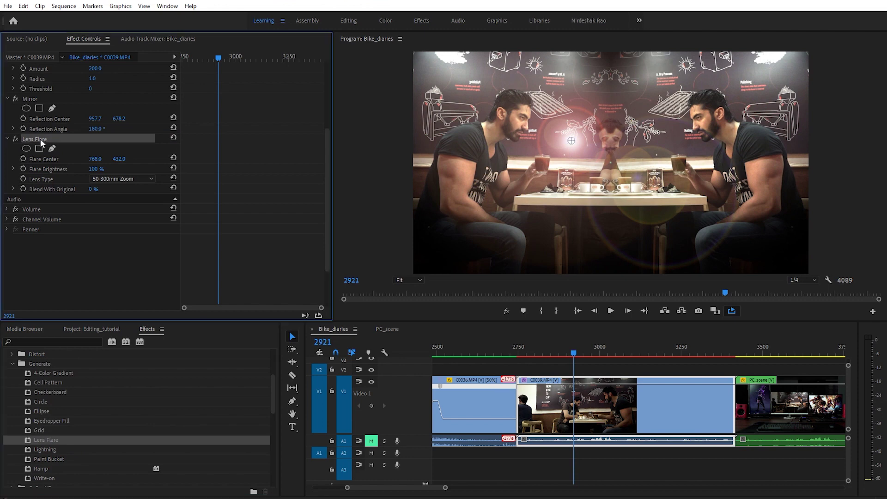
pyautogui.moveTo(572, 141); pyautogui.dragTo(399, 52)
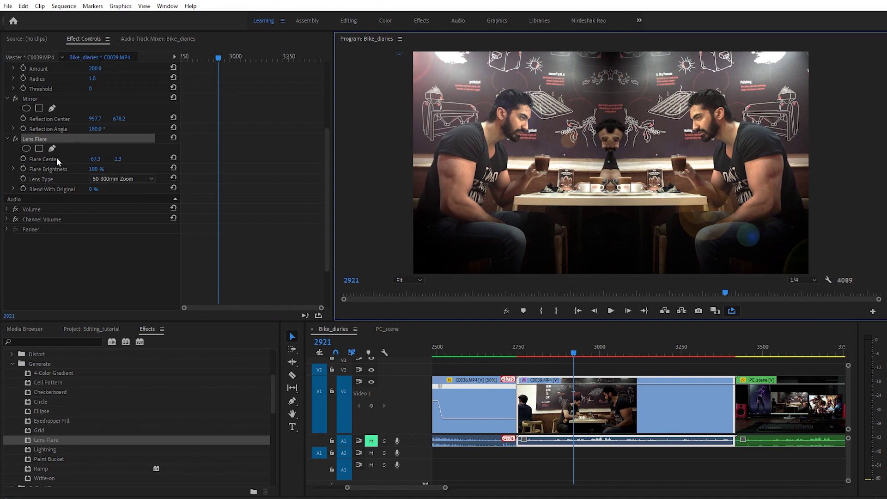
# Keyframe the Flare Center at frame 2921, and move it to about -167, 223 at frame 2961
pyautogui.click(23, 159)
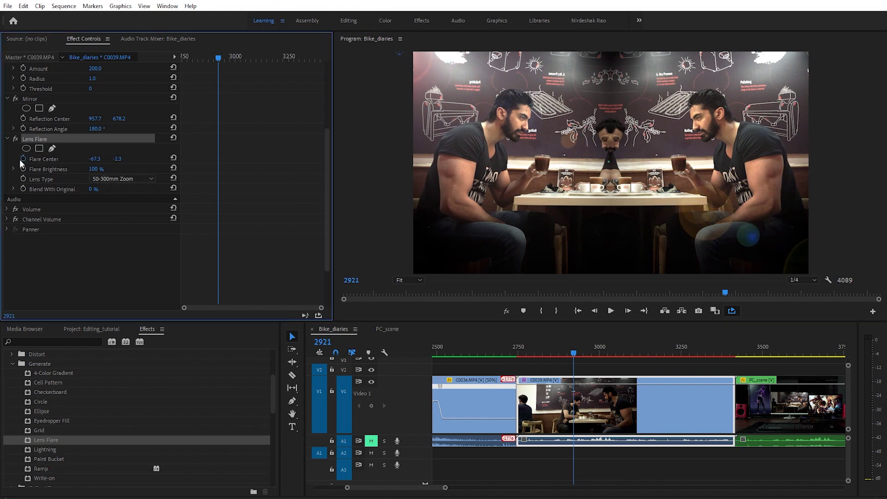
pyautogui.click(587, 351)
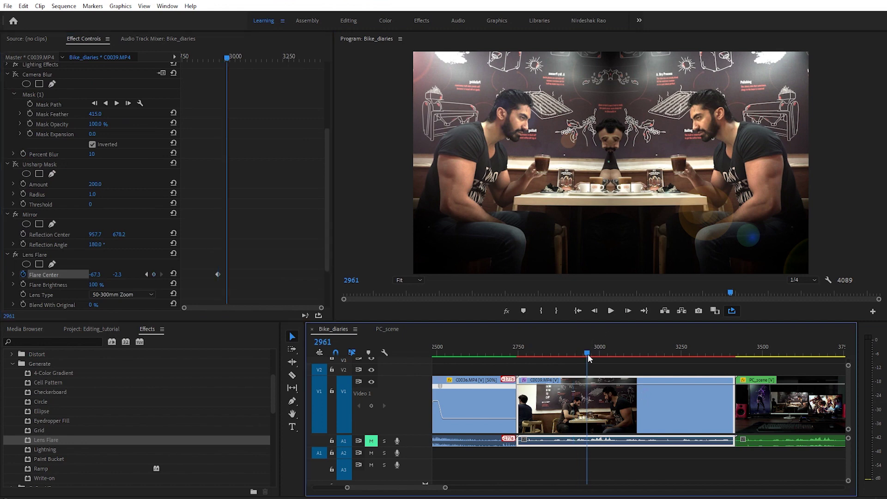
pyautogui.click(73, 254)
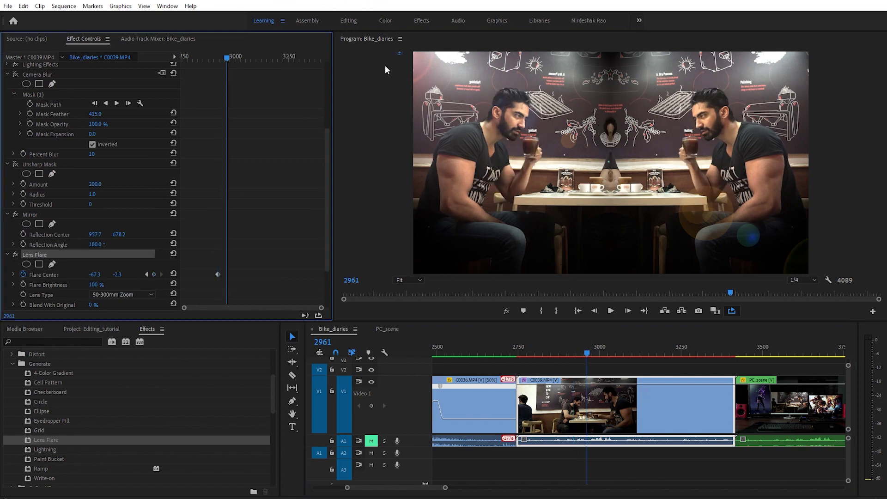
pyautogui.click(396, 54)
pyautogui.moveTo(394, 59); pyautogui.dragTo(379, 97)
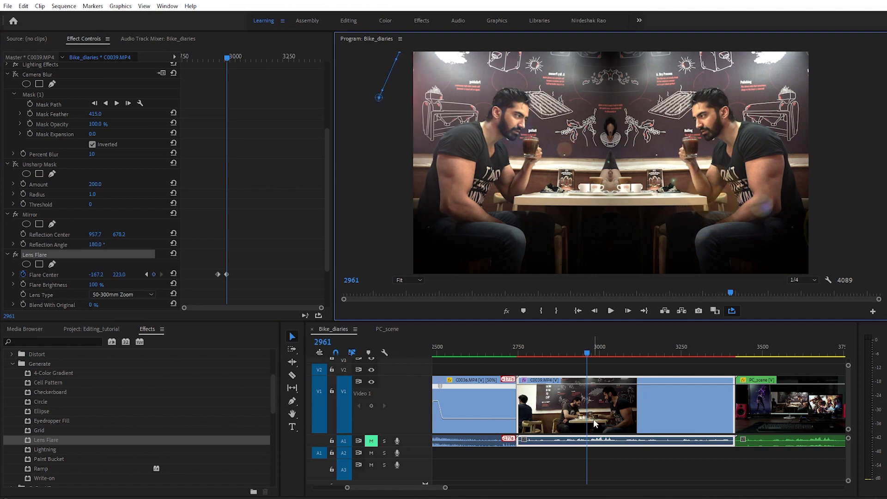
# Play back the C0039.MP4 clip across the Flare Center keyframes to review the moving lens flare
pyautogui.click(574, 357)
pyautogui.press('space')
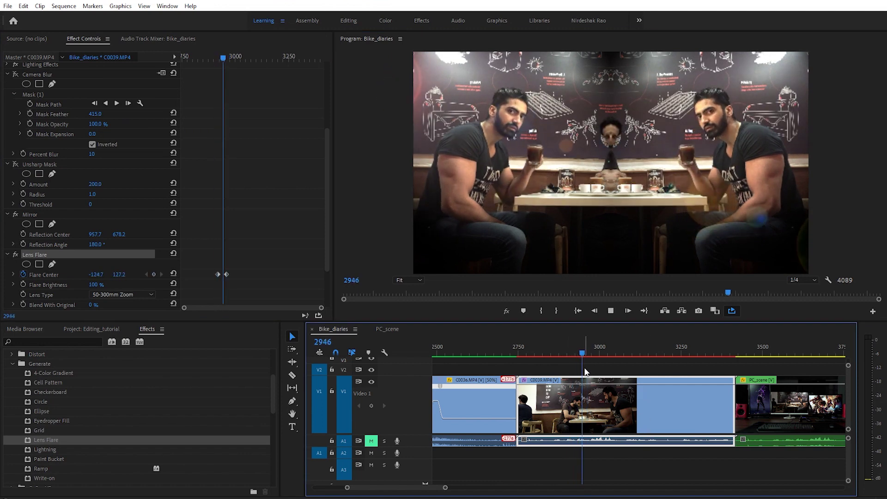
pyautogui.press('space')
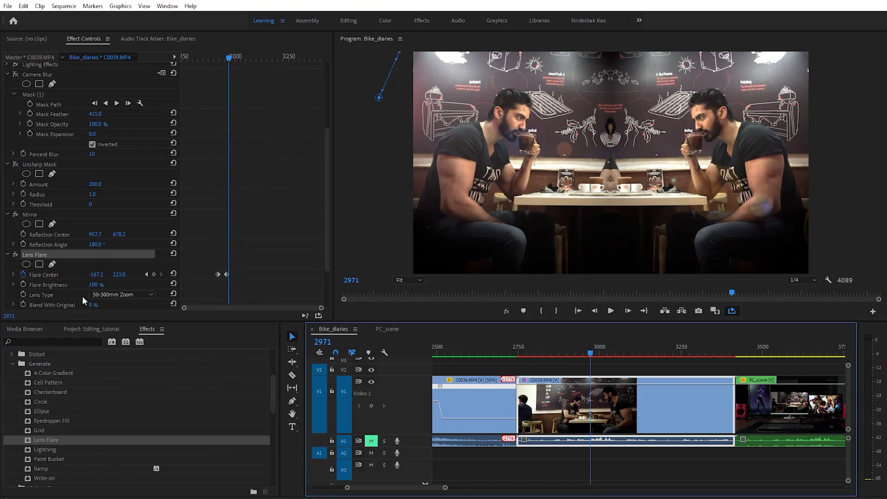
# Try the 105mm Prime lens type on the Lens Flare, scrub back to frame 2914, and delete the effect
pyautogui.click(121, 294)
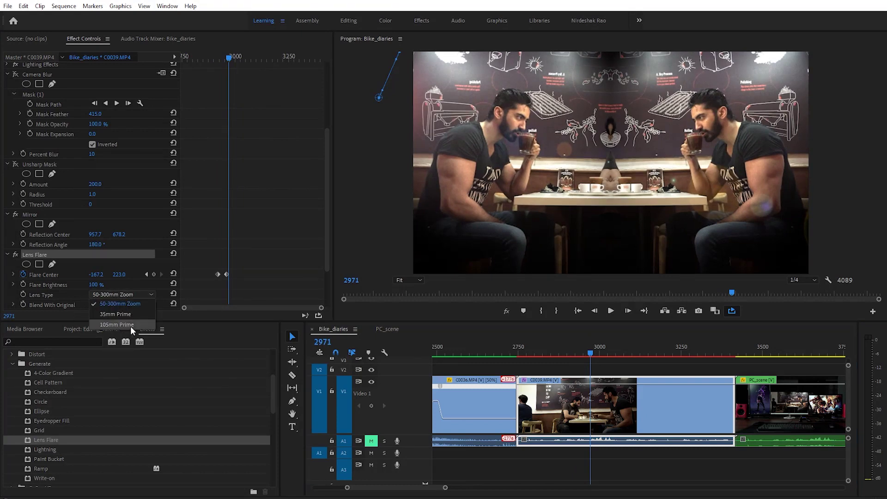
pyautogui.click(121, 326)
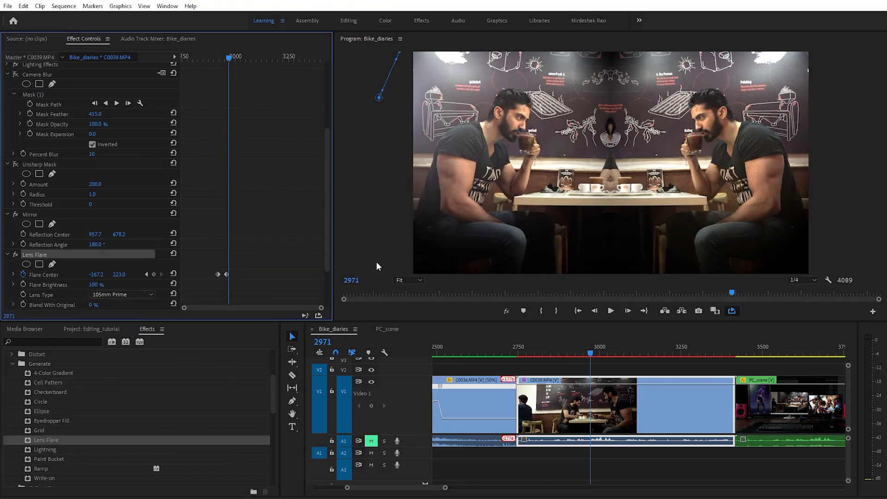
pyautogui.moveTo(590, 348); pyautogui.dragTo(571, 347)
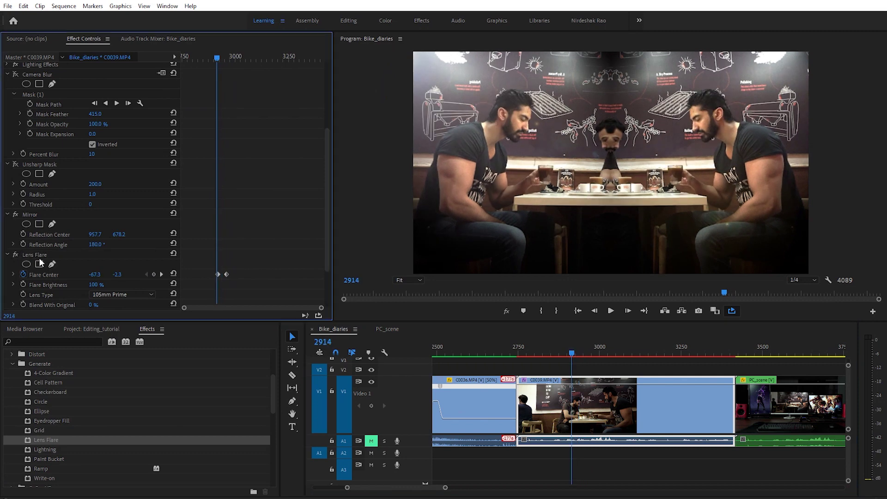
pyautogui.click(40, 259)
pyautogui.press('Delete')
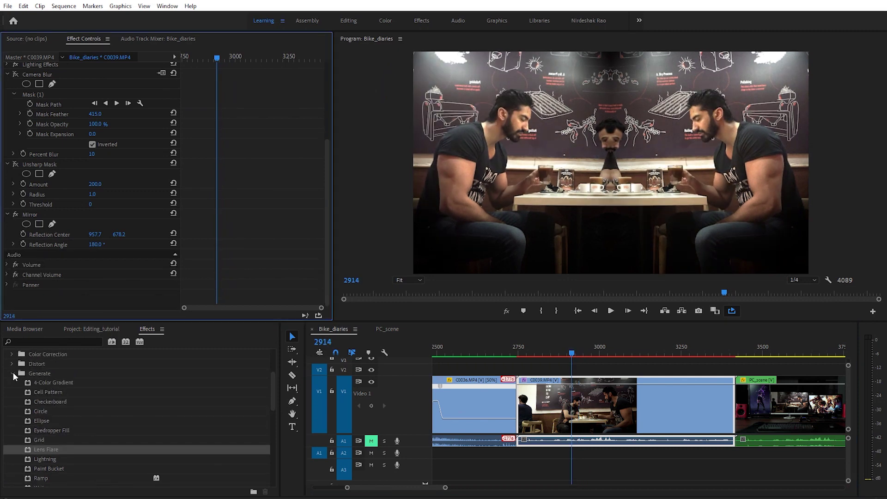
# Apply the Luma Key effect from the Keying group to the C0039.MP4 clip
pyautogui.click(13, 372)
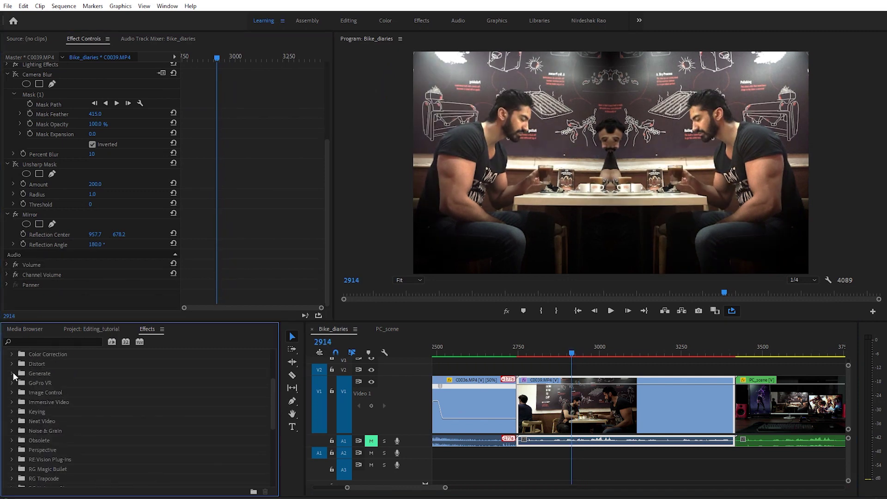
pyautogui.click(12, 412)
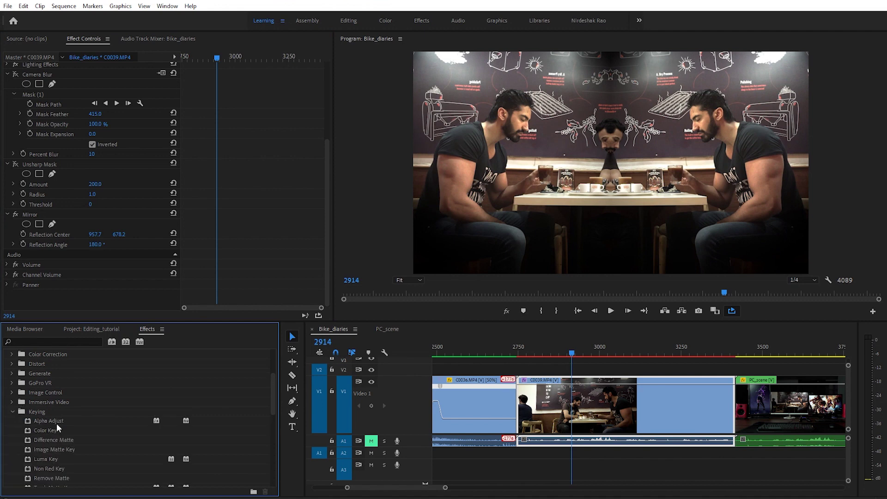
pyautogui.scroll(-1, 35, 425)
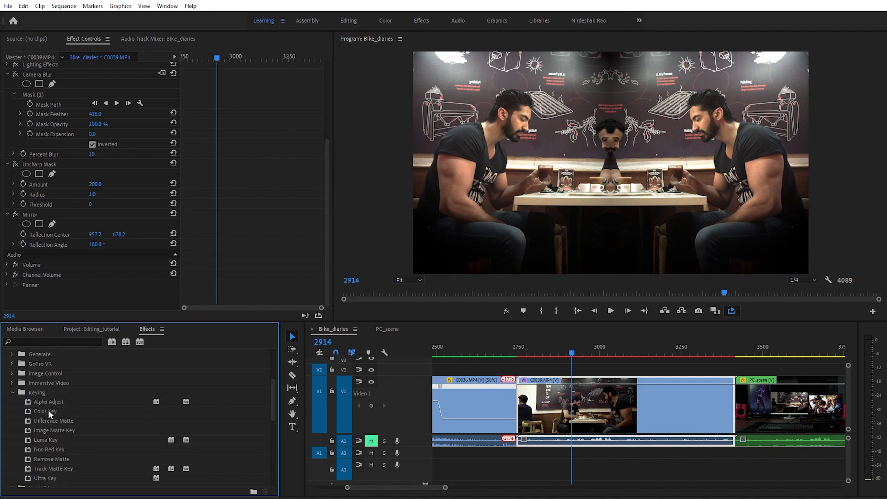
pyautogui.click(48, 409)
pyautogui.click(58, 421)
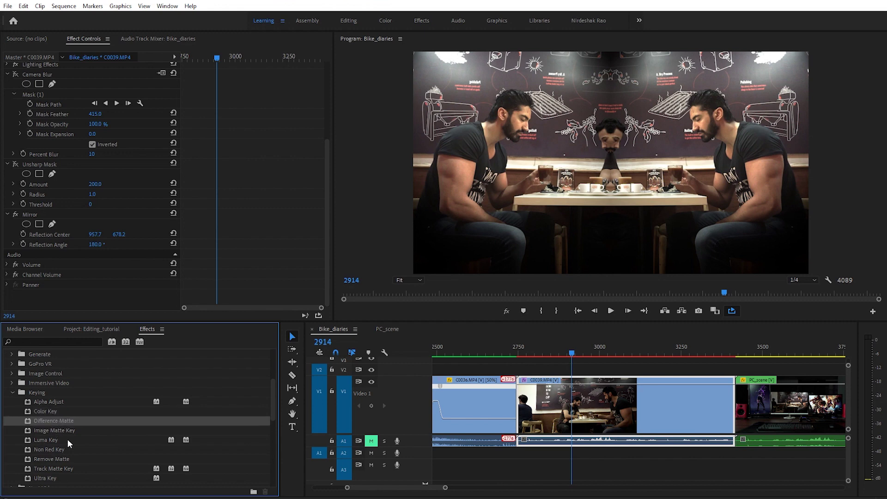
pyautogui.click(41, 439)
pyautogui.moveTo(94, 325); pyautogui.dragTo(107, 294)
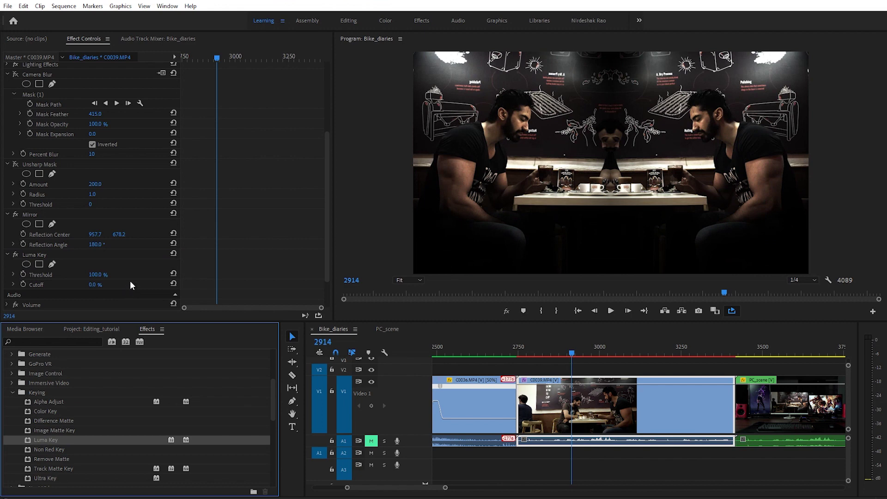
# Try adjusting the Luma Key's Threshold, and reset that parameter to its default
pyautogui.scroll(-1, 130, 281)
pyautogui.click(95, 255)
pyautogui.write('0')
pyautogui.press('Return')
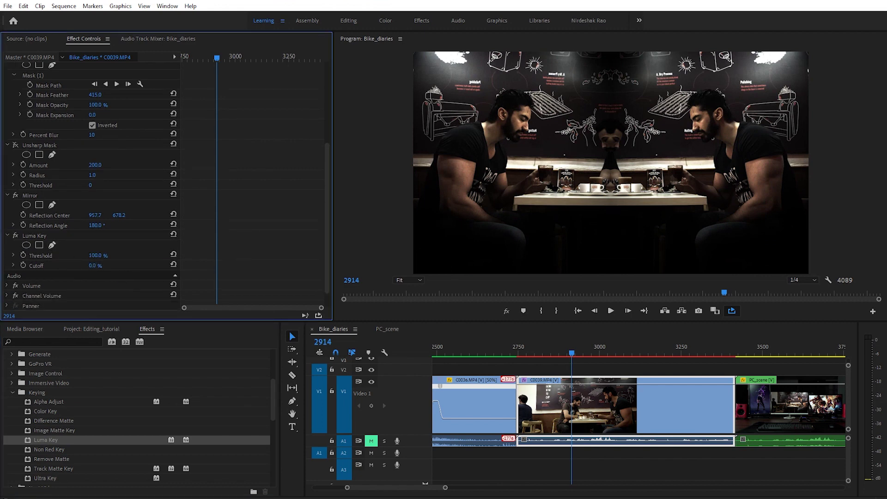
pyautogui.moveTo(95, 256); pyautogui.dragTo(147, 256)
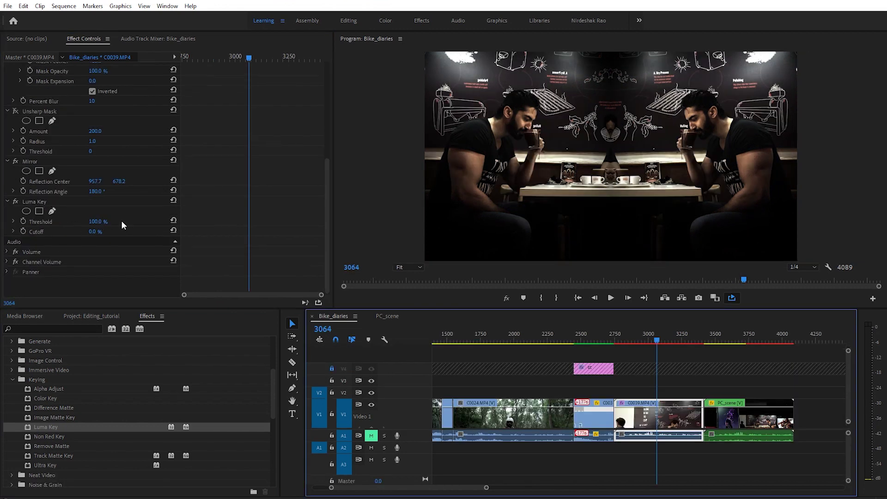
pyautogui.click(173, 220)
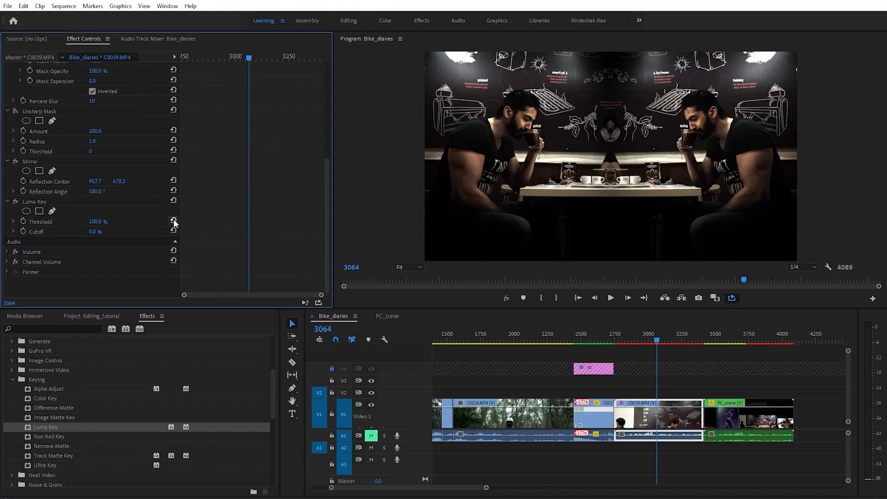
# Disable the Luma Key, move the C0039.MP4 clip onto V2 above PC_scene, and re-enable the key with the playhead at frame 3578
pyautogui.click(15, 201)
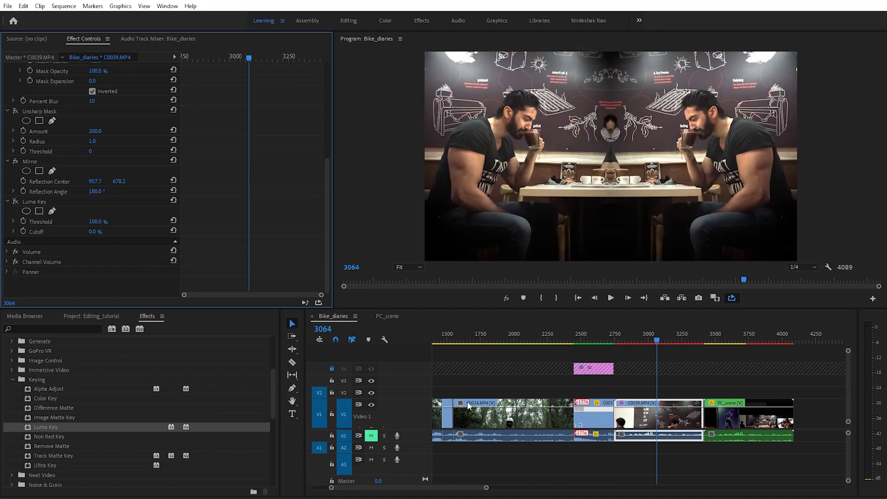
pyautogui.moveTo(646, 416); pyautogui.dragTo(736, 392)
pyautogui.click(718, 340)
pyautogui.press('space')
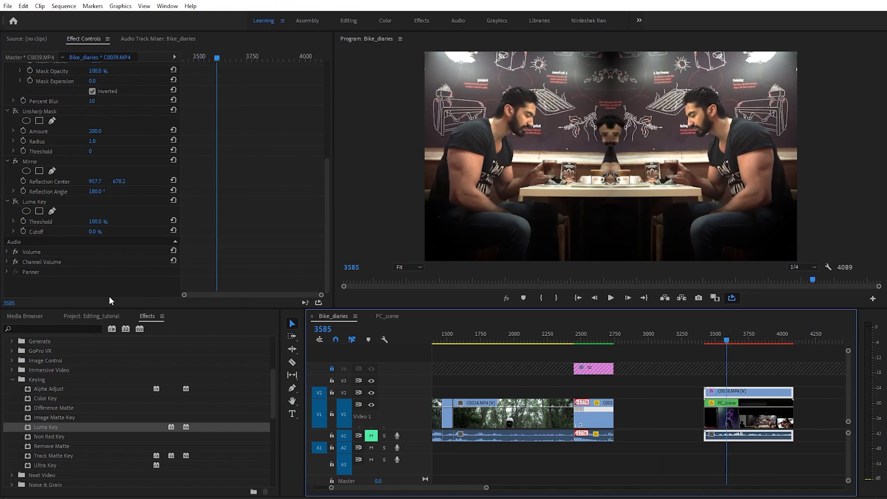
pyautogui.click(16, 202)
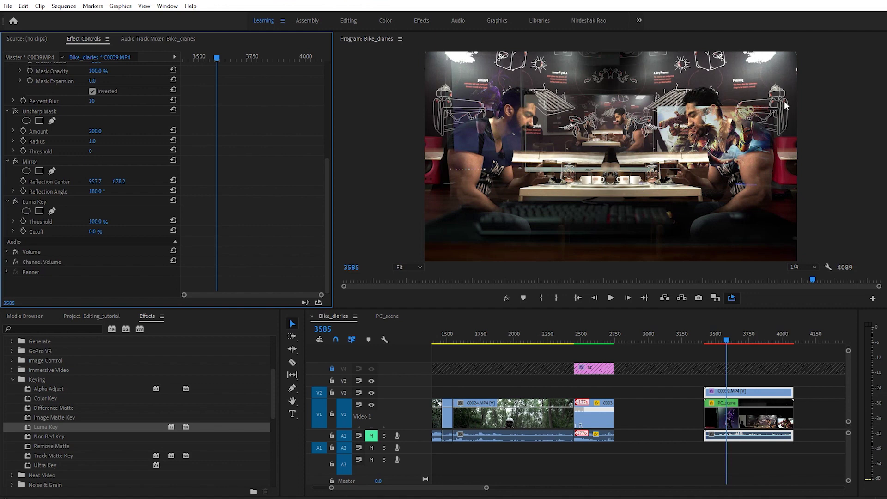
pyautogui.moveTo(727, 341)
pyautogui.mouseDown()
pyautogui.moveTo(742, 343)
pyautogui.moveTo(716, 339)
pyautogui.moveTo(725, 341)
pyautogui.mouseUp()
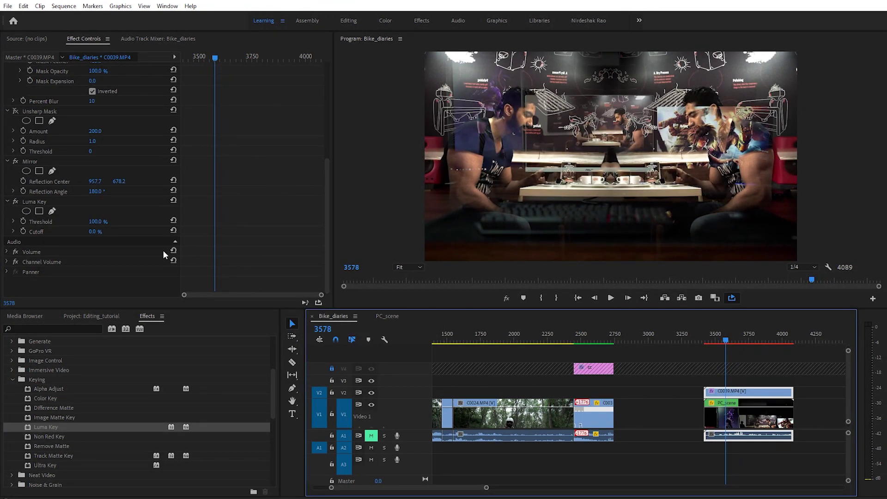
# Try lower Threshold values and a Cutoff change on the C0039.MP4 clip's Luma Key, undo them, and remove the effect
pyautogui.click(97, 223)
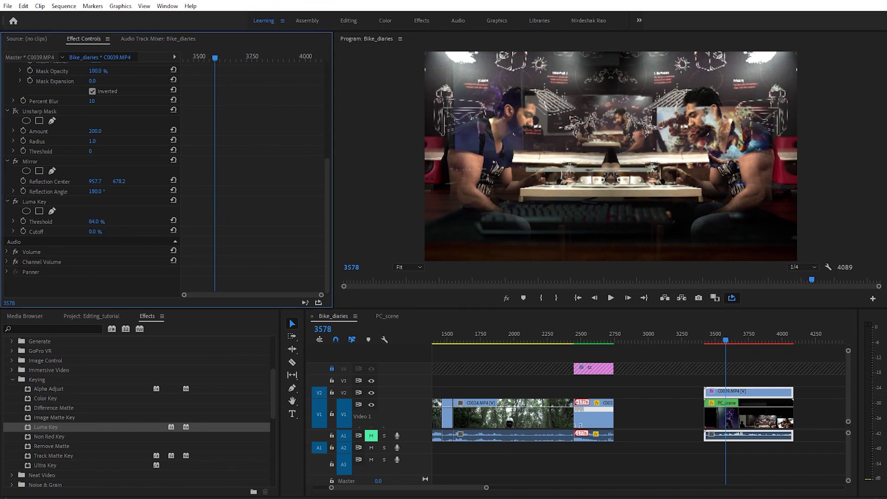
pyautogui.moveTo(96, 222); pyautogui.dragTo(69, 223)
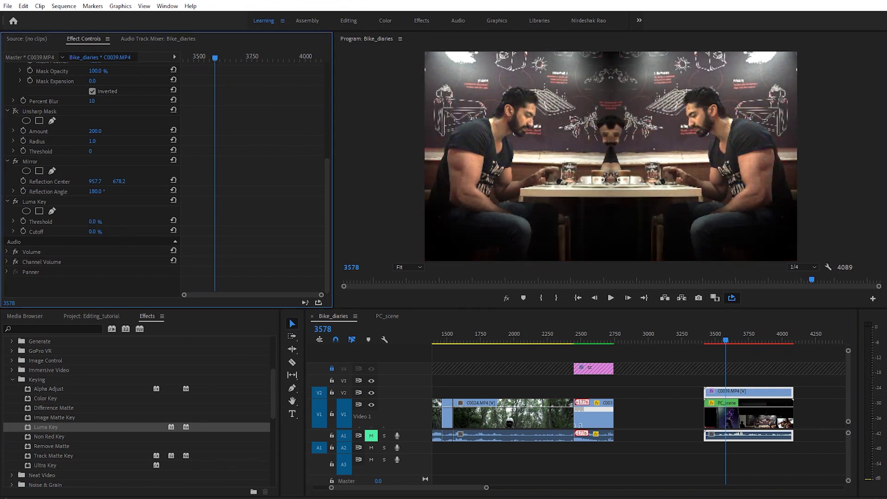
pyautogui.hotkey('ctrl', 'z')
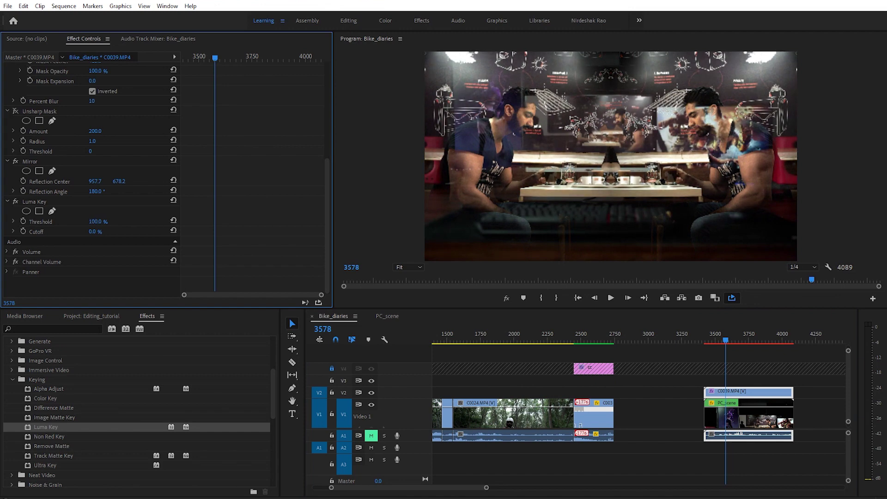
pyautogui.moveTo(95, 222); pyautogui.dragTo(74, 222)
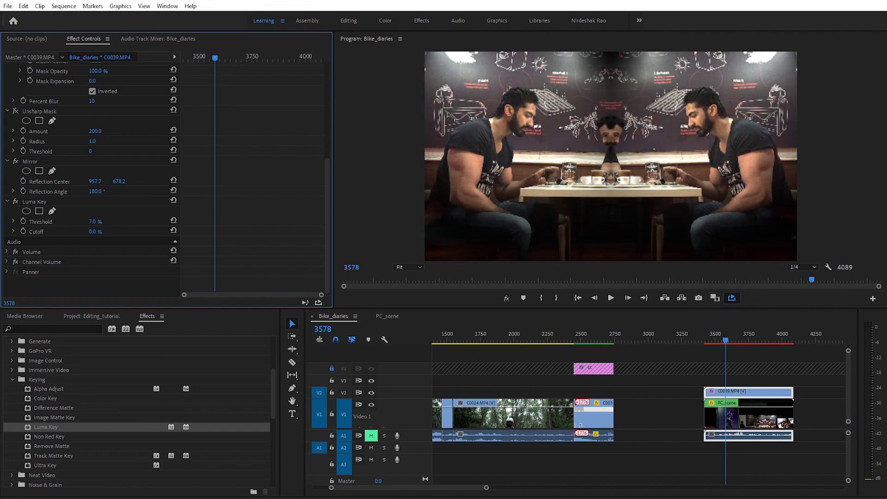
pyautogui.hotkey('ctrl', 'z')
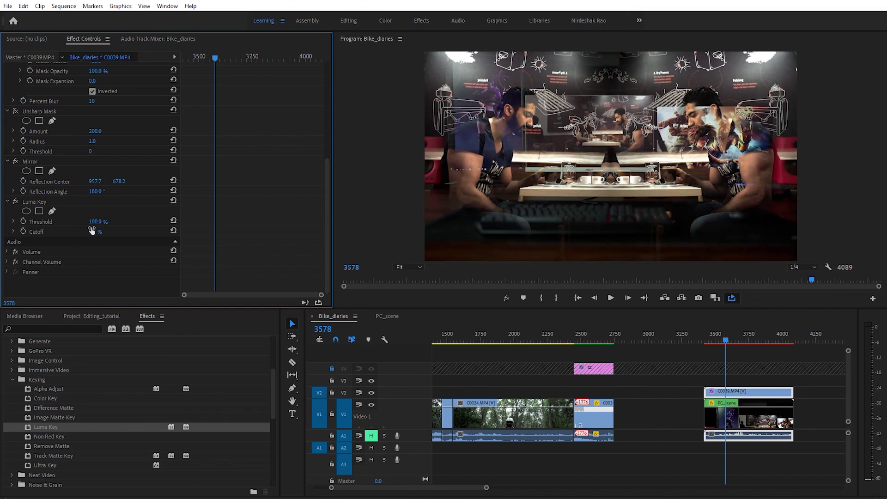
pyautogui.moveTo(92, 231)
pyautogui.mouseDown()
pyautogui.moveTo(115, 231)
pyautogui.moveTo(93, 232)
pyautogui.mouseUp()
pyautogui.hotkey('ctrl', 'z')
# Apply the Block Dissolve effect from the Transition group to the C0039.MP4 clip on V2
pyautogui.scroll(-1, 15, 388)
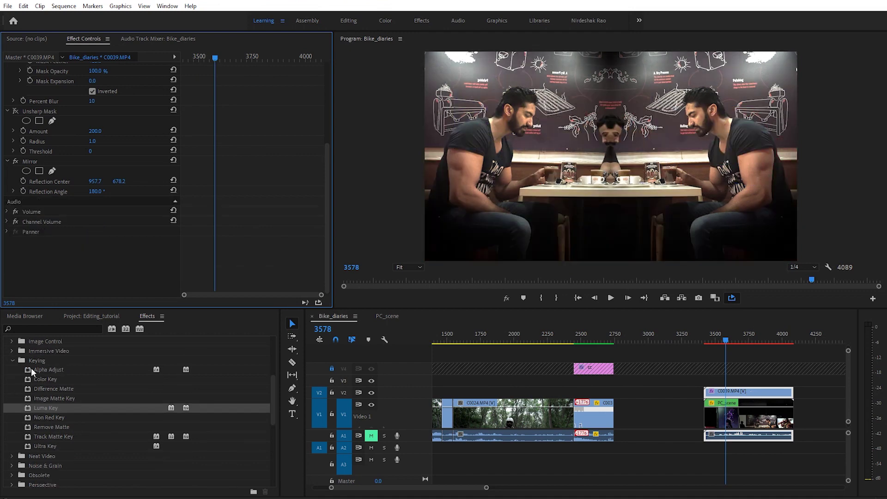
pyautogui.scroll(-3, 68, 397)
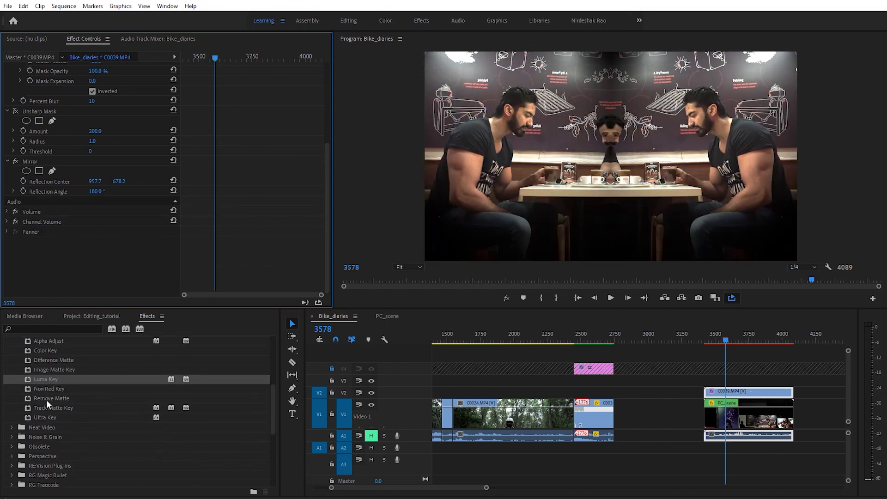
pyautogui.scroll(3, 83, 396)
pyautogui.click(12, 360)
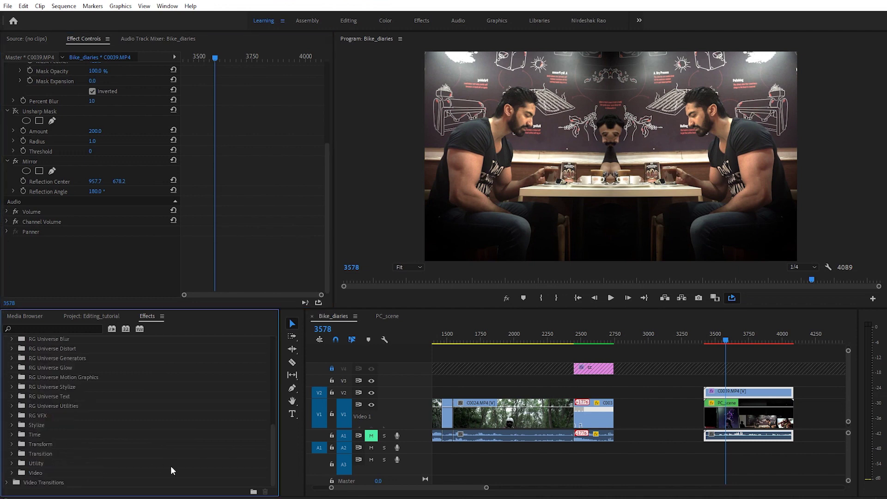
pyautogui.click(12, 453)
pyautogui.scroll(-5, 229, 448)
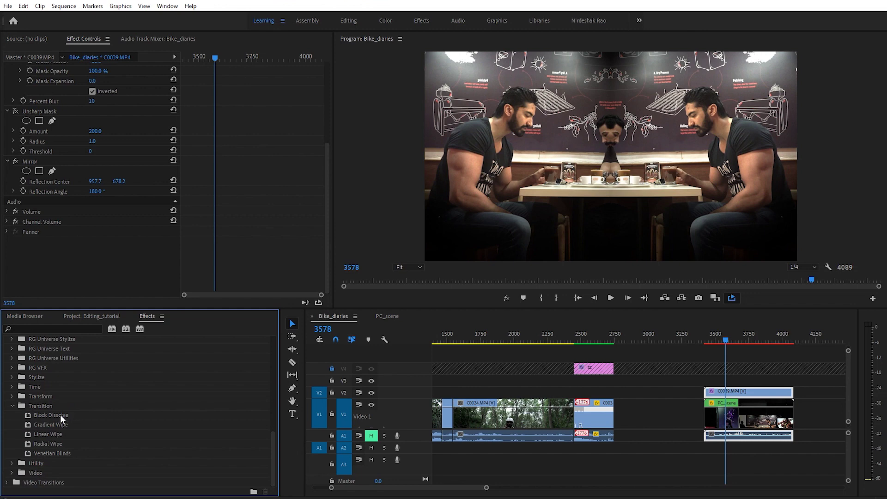
pyautogui.moveTo(60, 415); pyautogui.dragTo(733, 398)
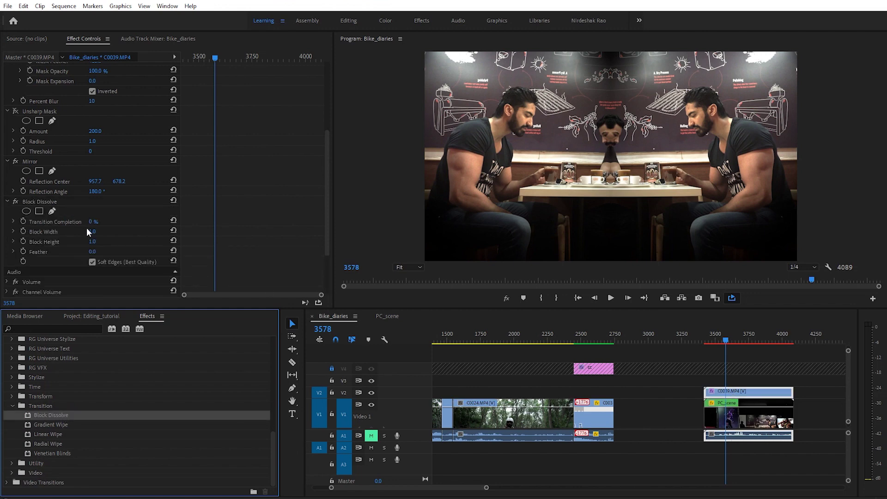
# Try Block Dissolve with Transition Completion 100%, Block Width 2400 and Block Height 98, and delete the effect
pyautogui.moveTo(93, 224)
pyautogui.mouseDown()
pyautogui.moveTo(140, 223)
pyautogui.moveTo(94, 223)
pyautogui.mouseUp()
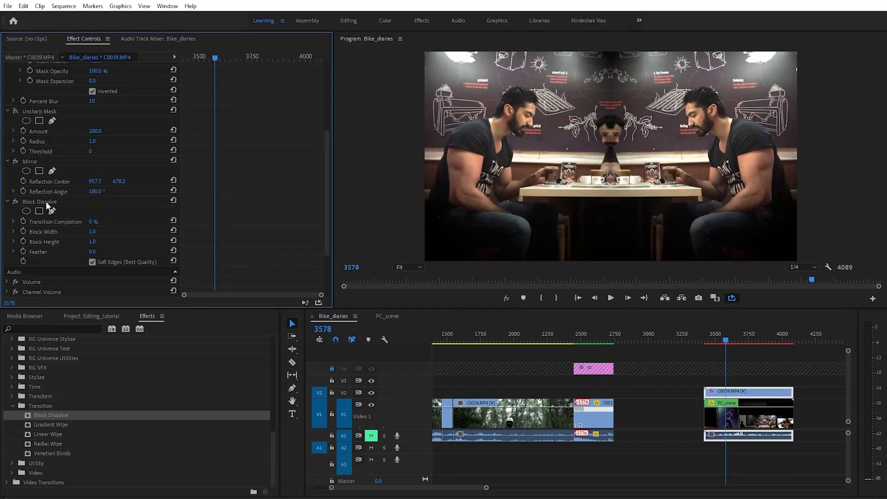
pyautogui.click(45, 202)
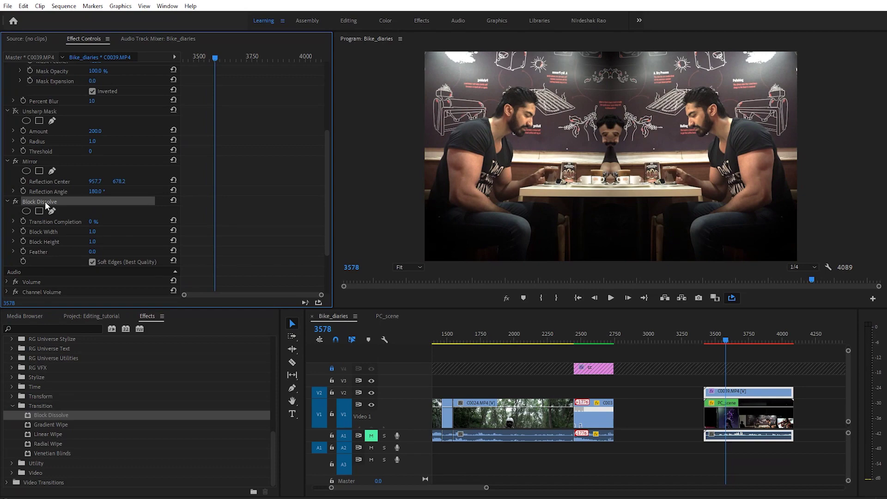
pyautogui.moveTo(93, 221); pyautogui.dragTo(116, 222)
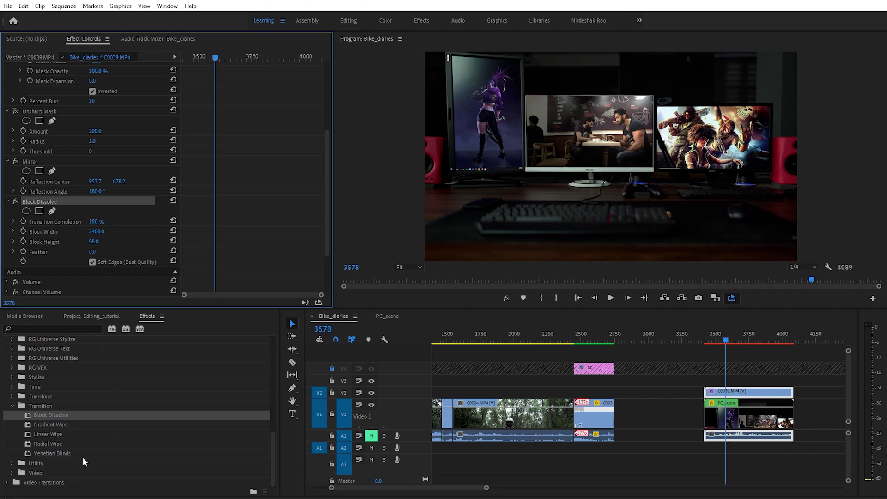
pyautogui.press('Delete')
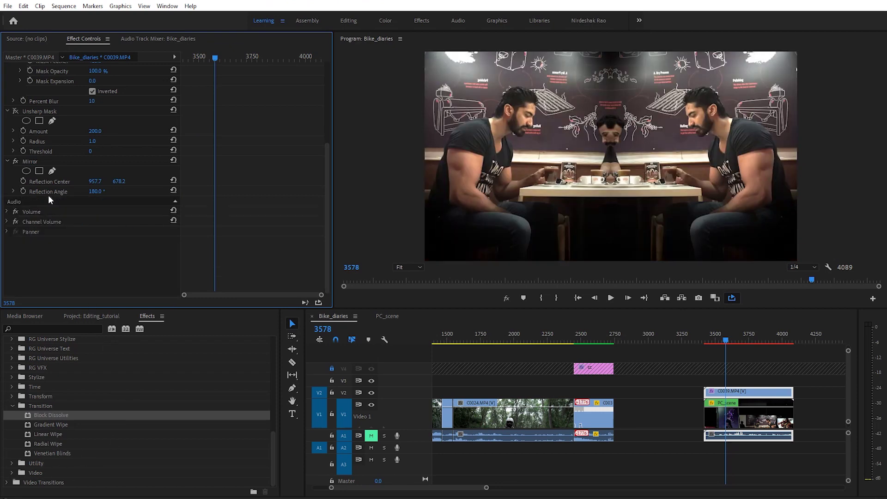
# Apply the Linear Wipe effect to the C0039.MP4 clip, raise its Transition Completion to 100%, and set the Wipe Angle to 0°
pyautogui.moveTo(49, 436); pyautogui.dragTo(68, 274)
pyautogui.moveTo(92, 222)
pyautogui.mouseDown()
pyautogui.moveTo(138, 222)
pyautogui.moveTo(92, 223)
pyautogui.mouseUp()
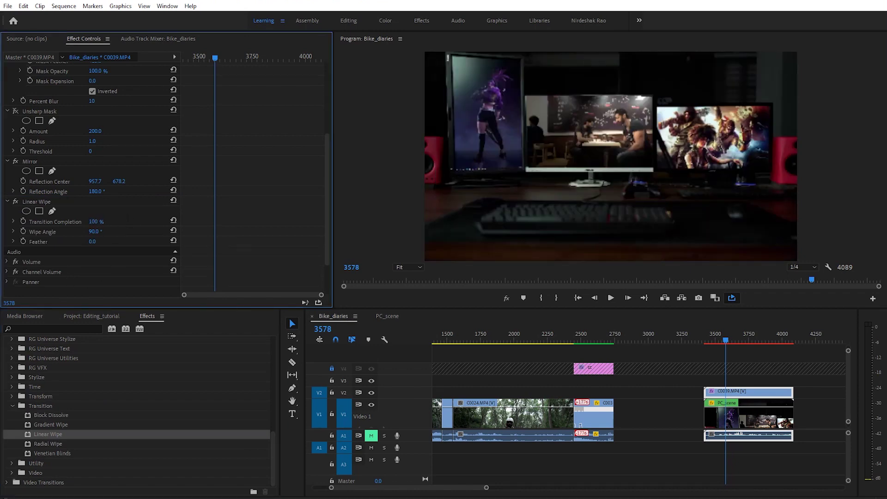
pyautogui.click(93, 232)
pyautogui.write('0')
pyautogui.press('Return')
# Try varying the Linear Wipe's Transition Completion with a Feather of 234, undo the feathering, and delete the effect
pyautogui.moveTo(92, 223)
pyautogui.mouseDown()
pyautogui.moveTo(131, 223)
pyautogui.moveTo(100, 222)
pyautogui.mouseUp()
pyautogui.moveTo(100, 223)
pyautogui.mouseDown()
pyautogui.moveTo(118, 222)
pyautogui.moveTo(113, 241)
pyautogui.moveTo(89, 222)
pyautogui.moveTo(106, 222)
pyautogui.moveTo(88, 222)
pyautogui.mouseUp()
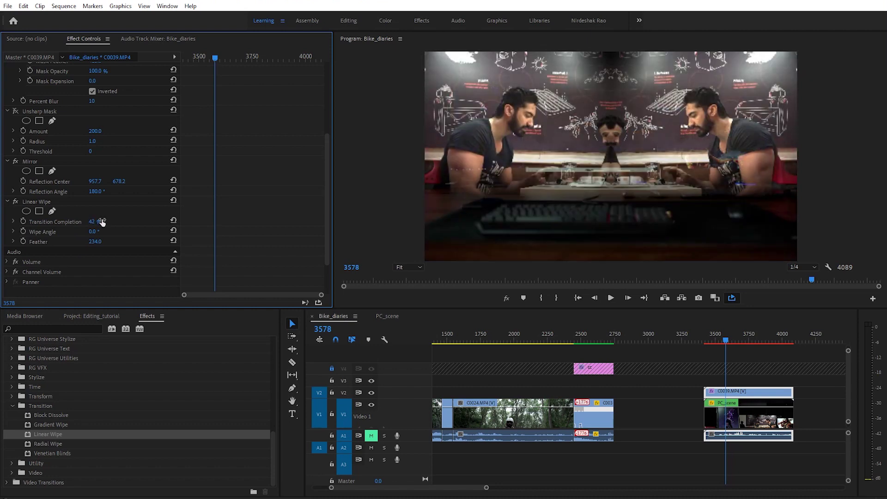
pyautogui.hotkey('ctrl', 'z')
pyautogui.hotkey('ctrl', 'z')
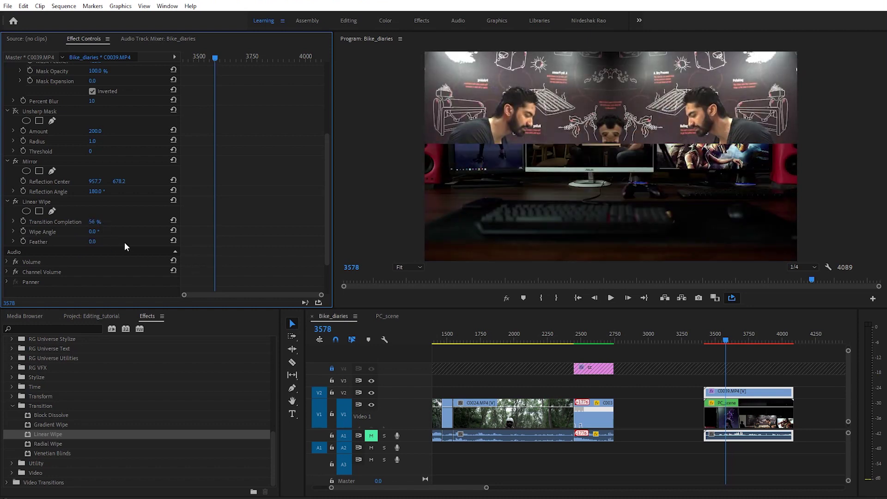
pyautogui.click(34, 200)
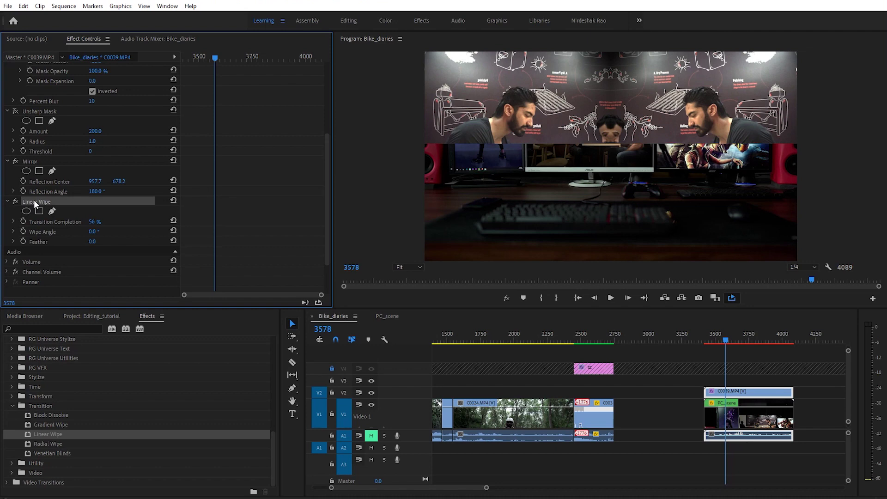
pyautogui.press('Delete')
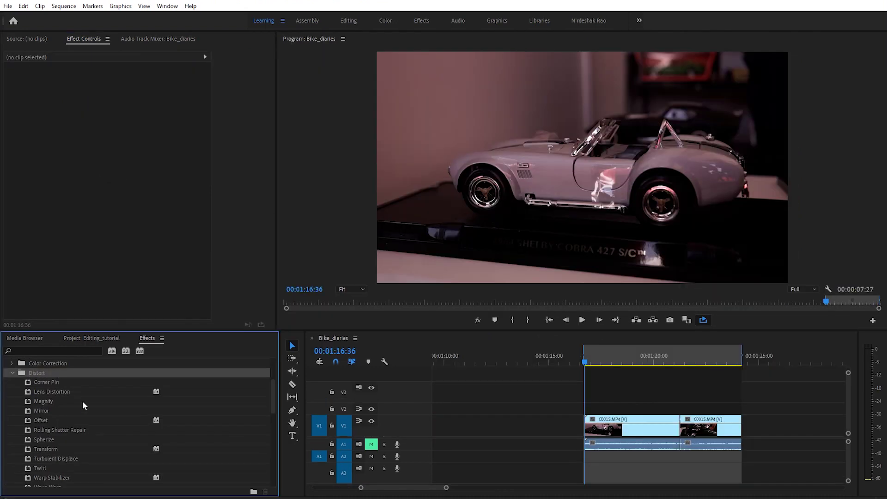
# Locate Warp Stabilizer in the Distort group and play back both C0015.MP4 clips to examine their camera shake
pyautogui.click(48, 477)
pyautogui.scroll(-1, 79, 476)
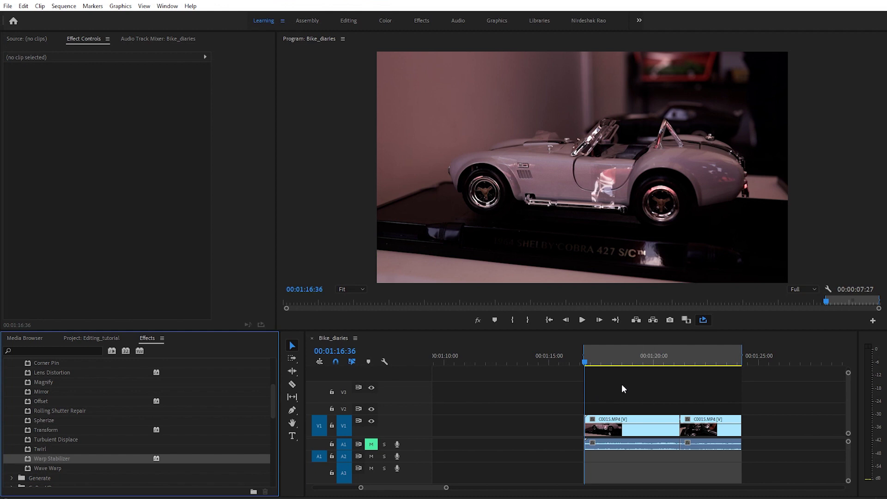
pyautogui.press('space')
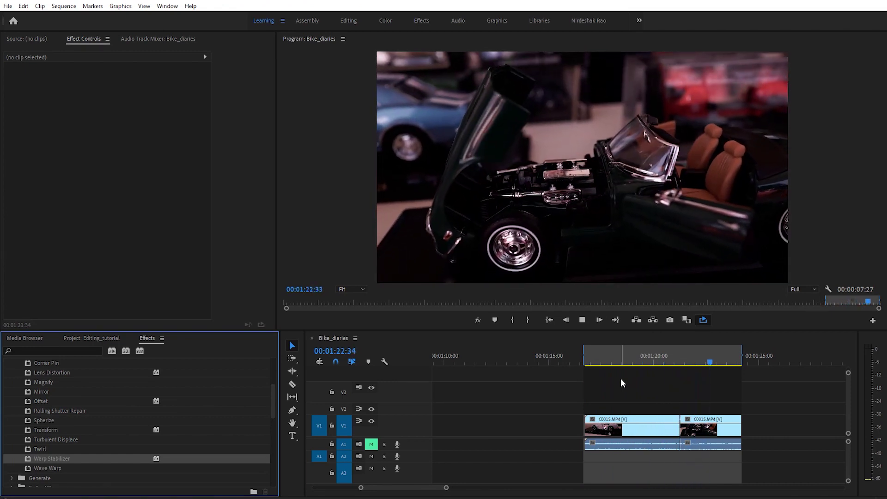
pyautogui.click(593, 365)
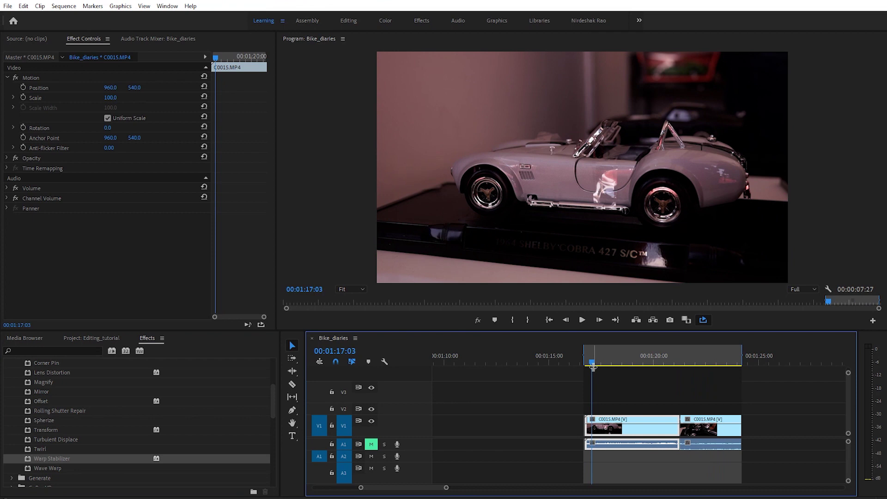
pyautogui.press('space')
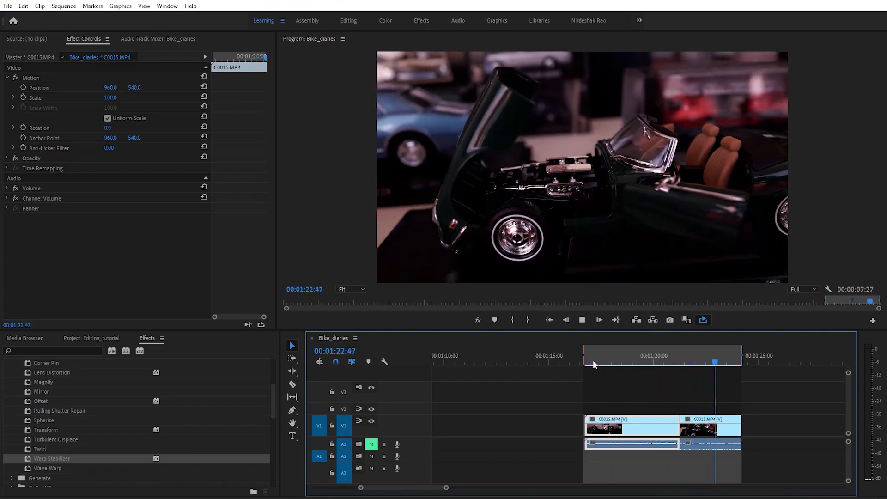
pyautogui.press('space')
pyautogui.moveTo(736, 355); pyautogui.dragTo(705, 354)
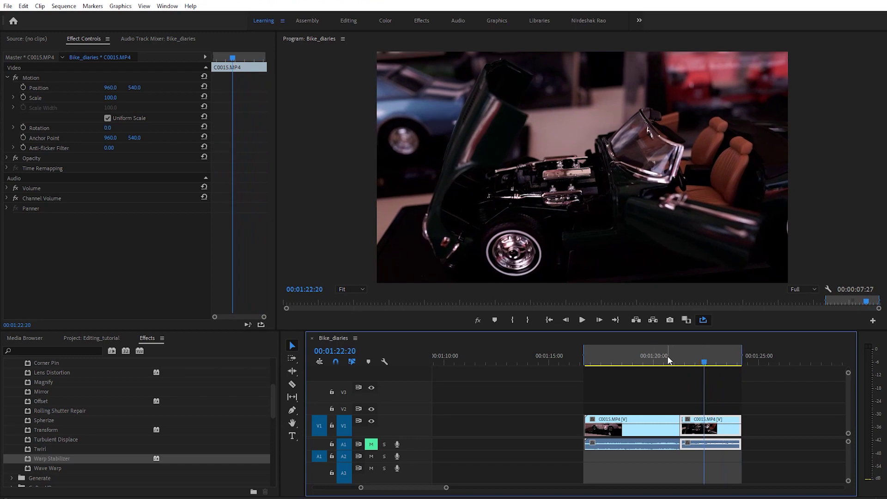
pyautogui.moveTo(639, 359); pyautogui.dragTo(619, 363)
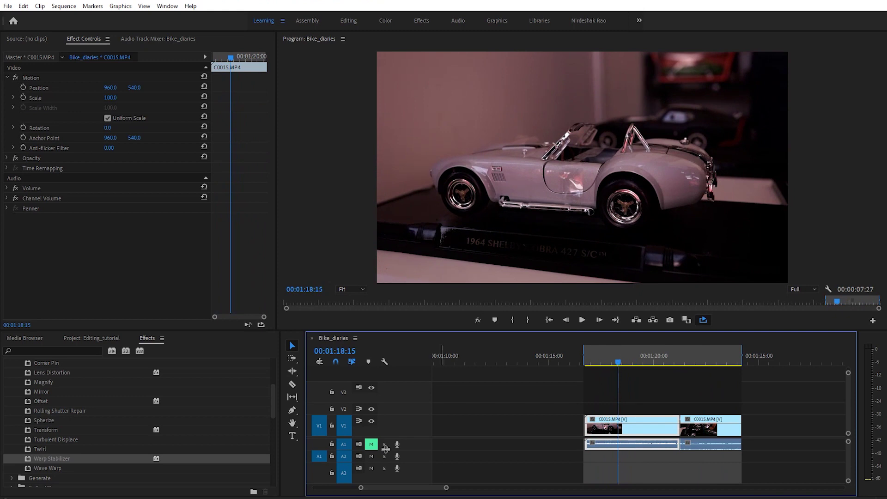
# Apply the Warp Stabilizer effect to both C0015.MP4 clips on V1
pyautogui.moveTo(50, 460); pyautogui.dragTo(603, 431)
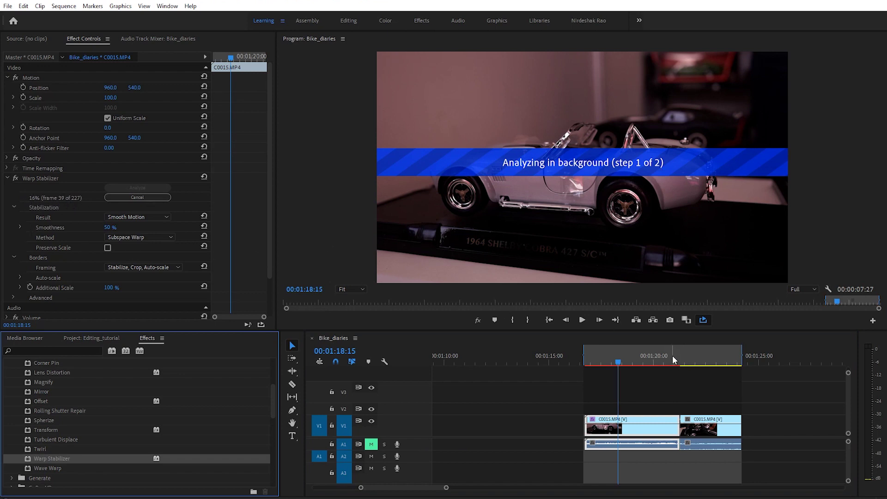
pyautogui.moveTo(673, 357); pyautogui.dragTo(707, 362)
pyautogui.click(55, 459)
pyautogui.moveTo(488, 434); pyautogui.dragTo(700, 423)
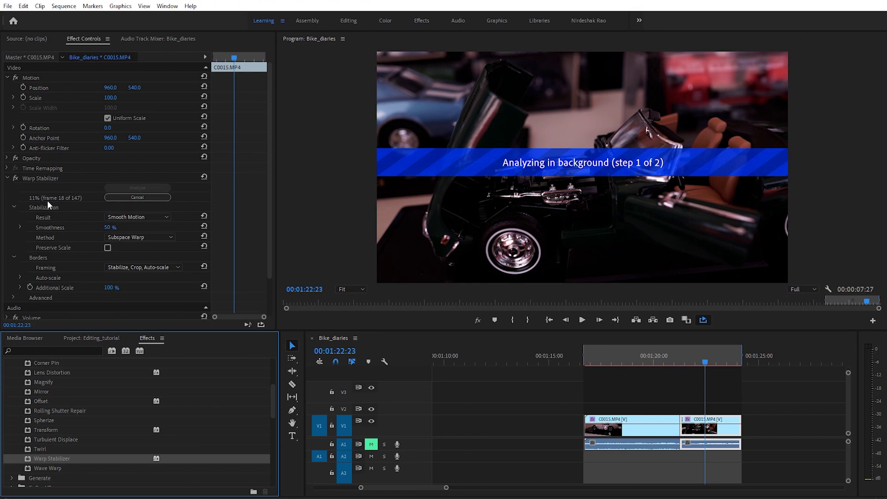
# Play back both stabilized C0015.MP4 clips from near the start of the first one to examine the smoother motion
pyautogui.click(615, 359)
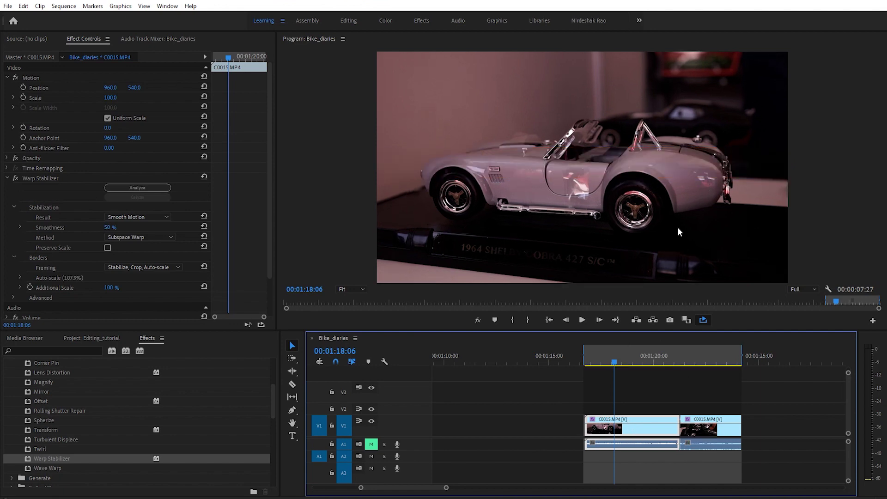
pyautogui.click(694, 364)
pyautogui.click(616, 363)
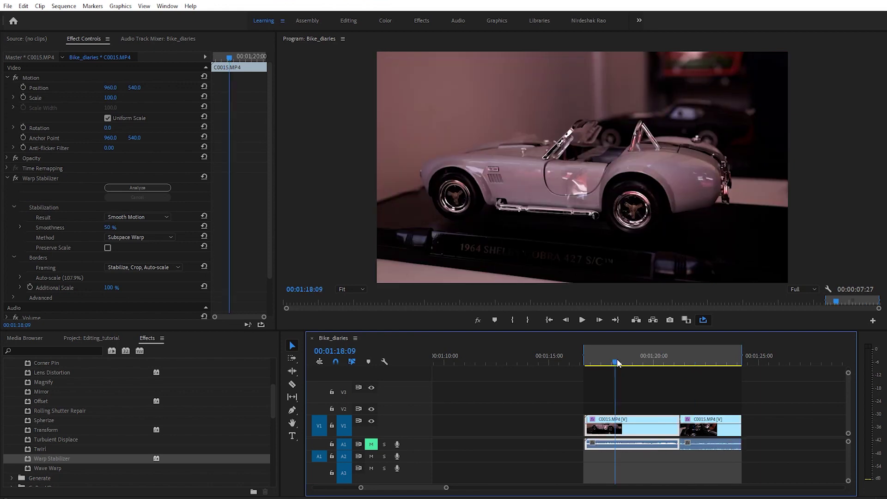
pyautogui.click(590, 357)
pyautogui.press('space')
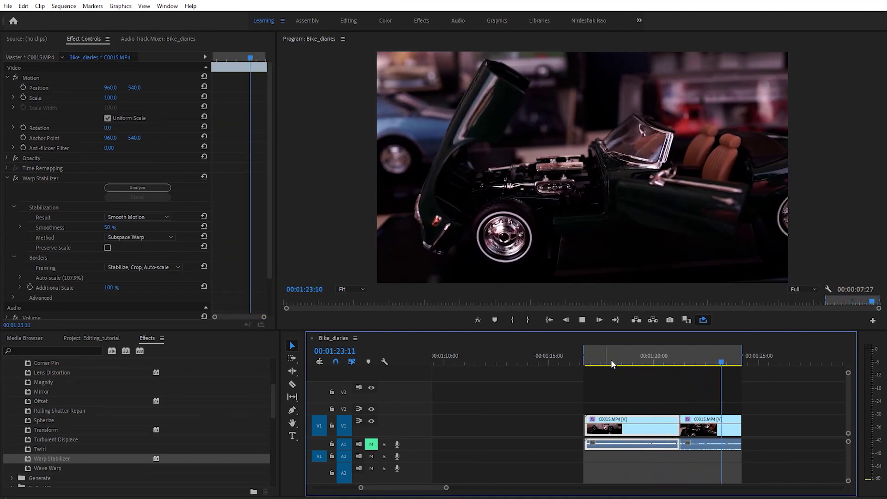
pyautogui.press('space')
pyautogui.click(593, 357)
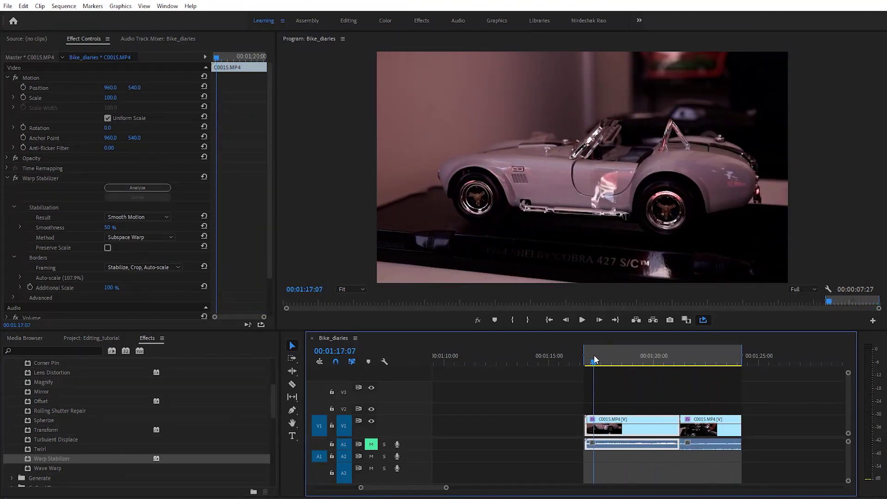
# Replay the first stabilized C0015.MP4 clip from its start and the second one from the cut to examine their motion
pyautogui.moveTo(592, 361); pyautogui.dragTo(589, 361)
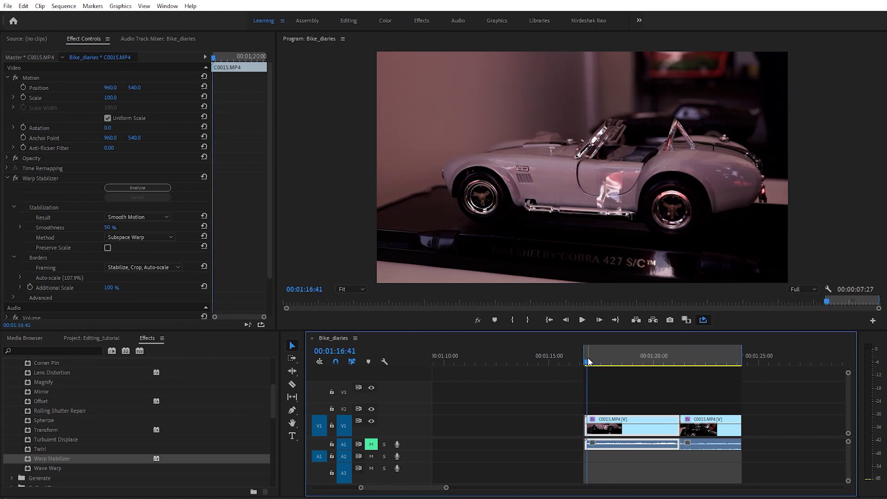
pyautogui.press('space')
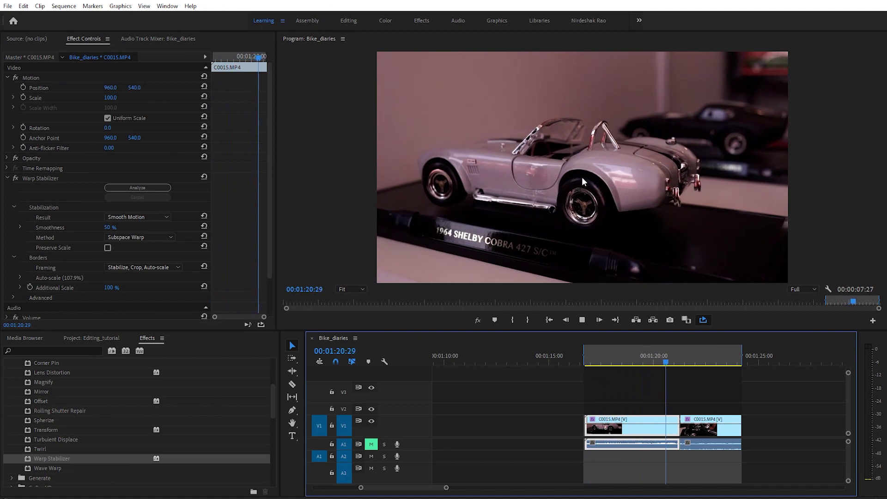
pyautogui.press('space')
pyautogui.moveTo(684, 362)
pyautogui.mouseDown()
pyautogui.moveTo(673, 357)
pyautogui.moveTo(680, 365)
pyautogui.mouseUp()
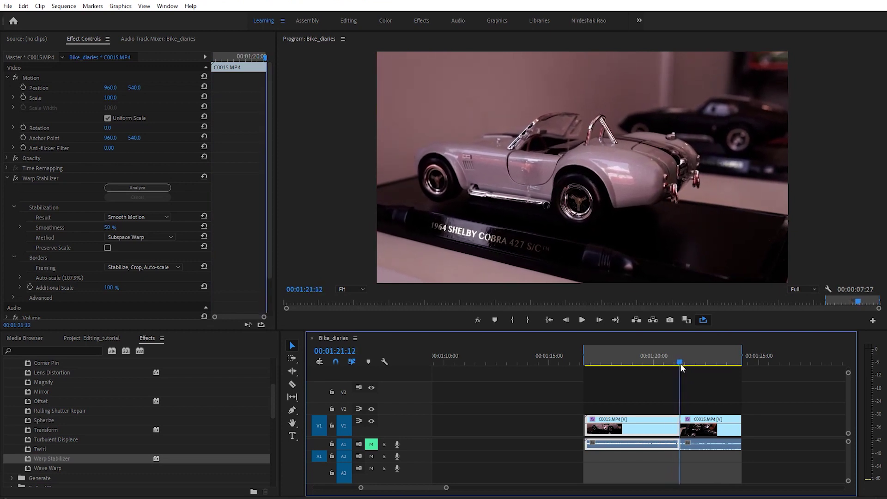
pyautogui.press('space')
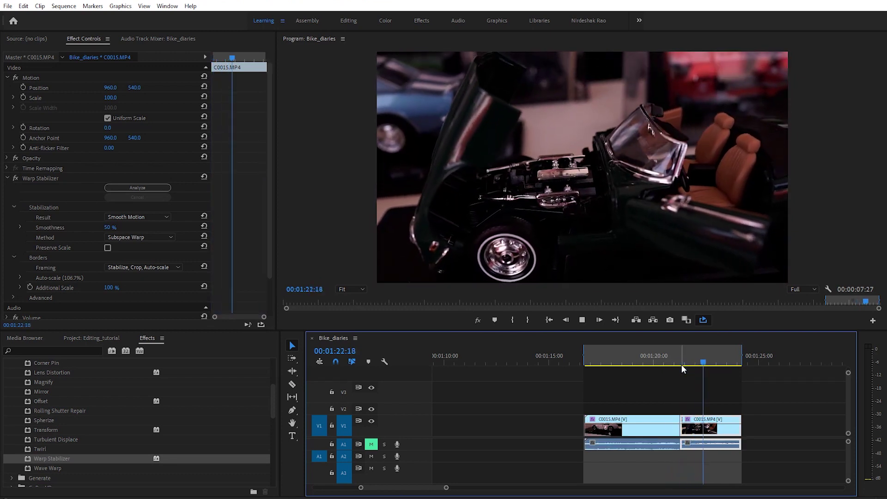
# Set the first C0015.MP4 clip's Warp Stabilizer Method to Position, Scale, Rotation and play back part of the clip
pyautogui.moveTo(718, 359); pyautogui.dragTo(649, 357)
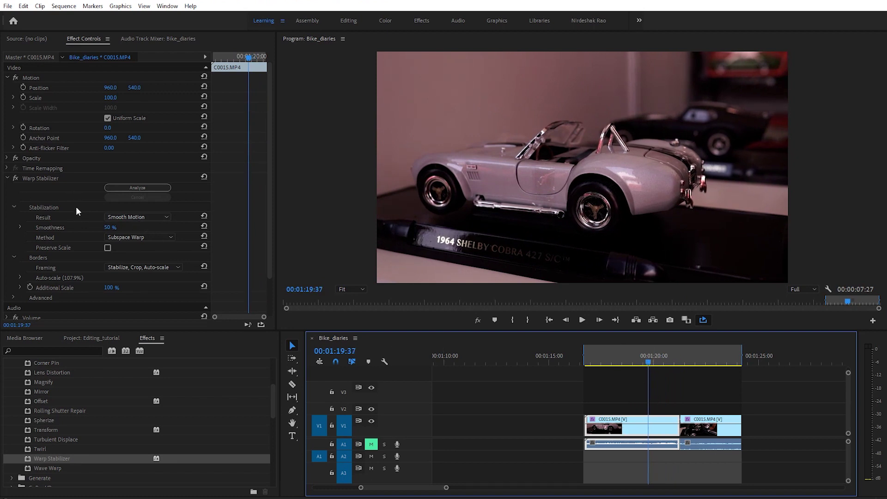
pyautogui.click(169, 237)
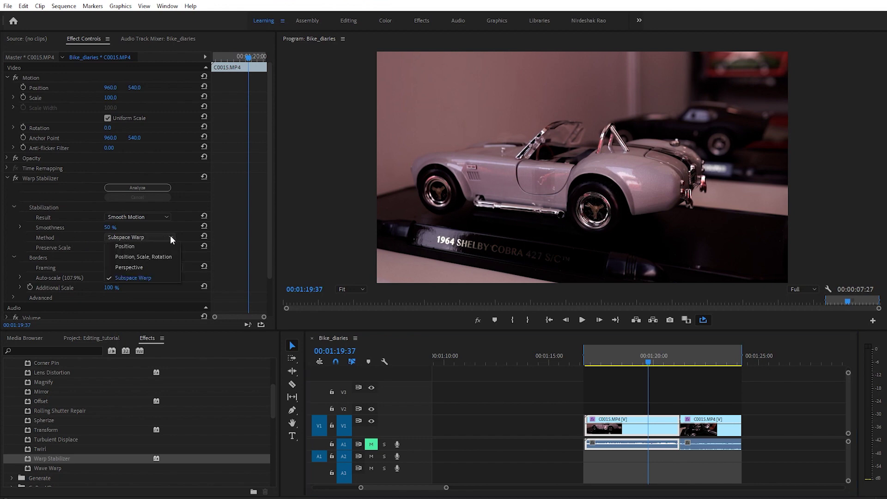
pyautogui.click(157, 256)
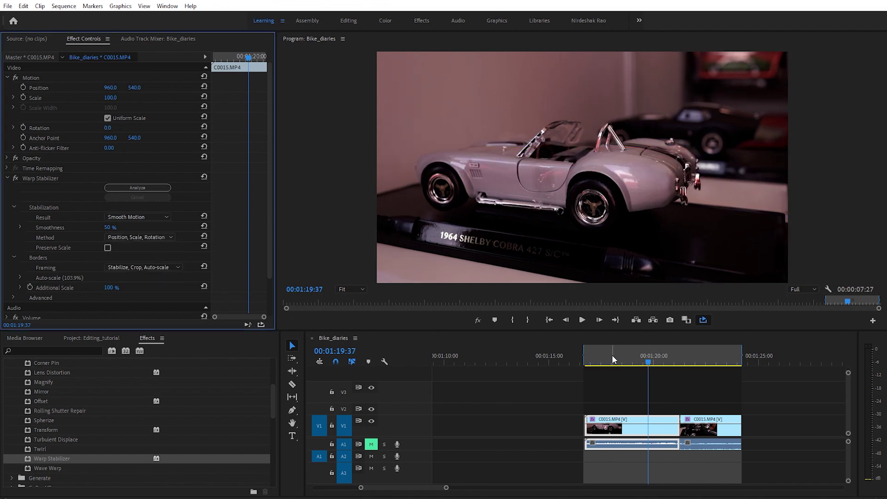
pyautogui.click(590, 360)
pyautogui.press('space')
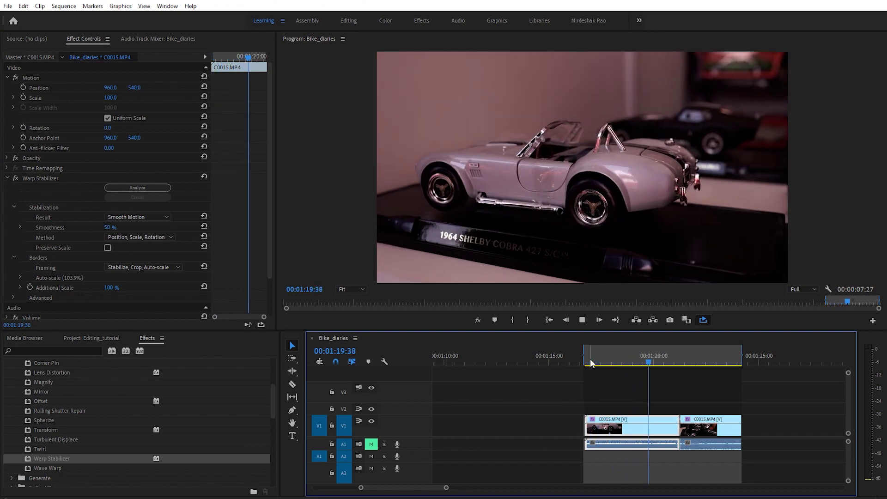
pyautogui.click(687, 364)
pyautogui.moveTo(687, 365); pyautogui.dragTo(644, 354)
pyautogui.press('space')
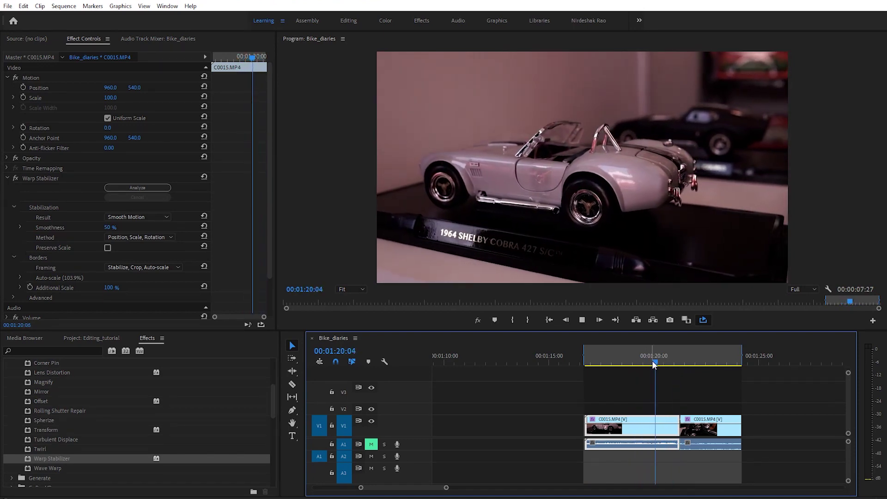
pyautogui.press('space')
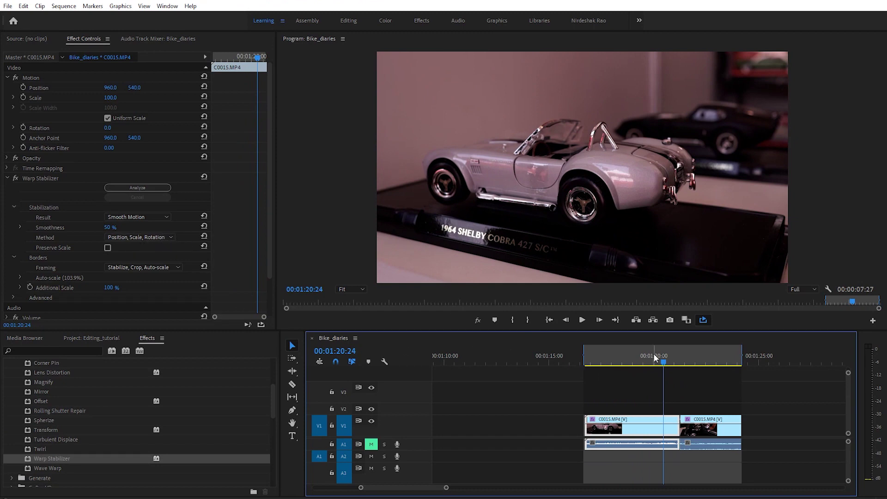
# Set the second C0015.MP4 clip's Warp Stabilizer Method to Position, Scale, Rotation
pyautogui.moveTo(661, 359); pyautogui.dragTo(693, 382)
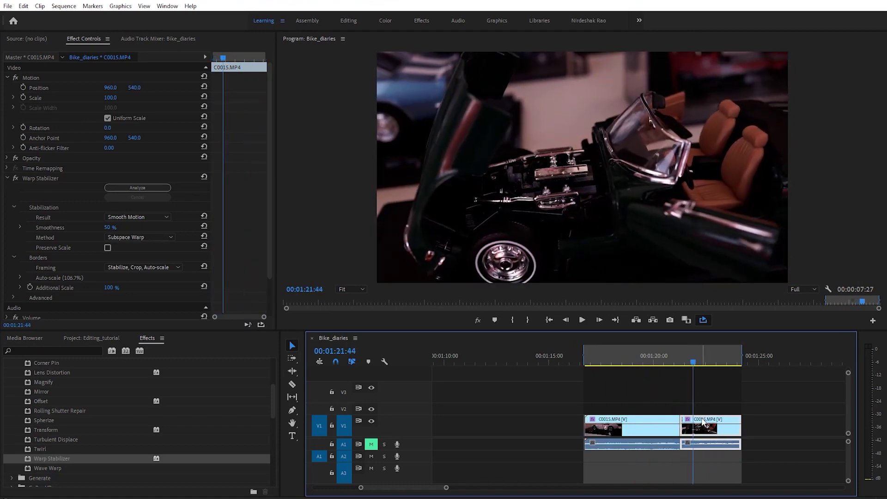
pyautogui.click(148, 237)
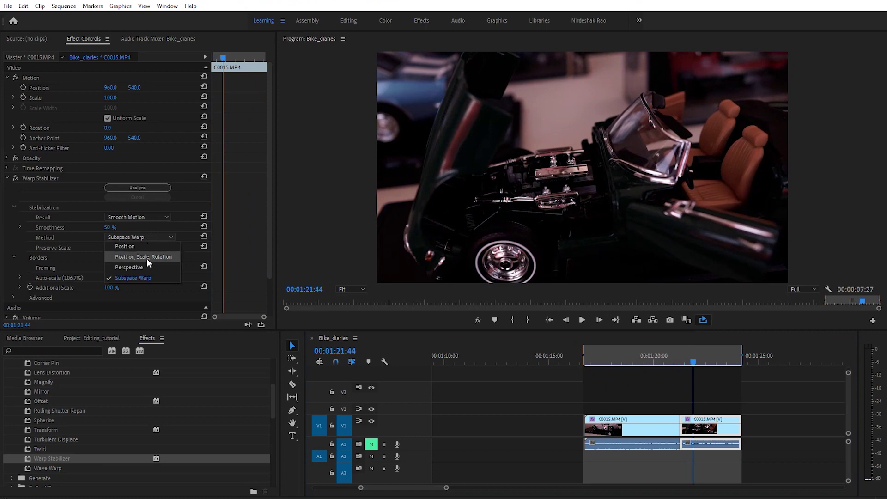
pyautogui.click(157, 257)
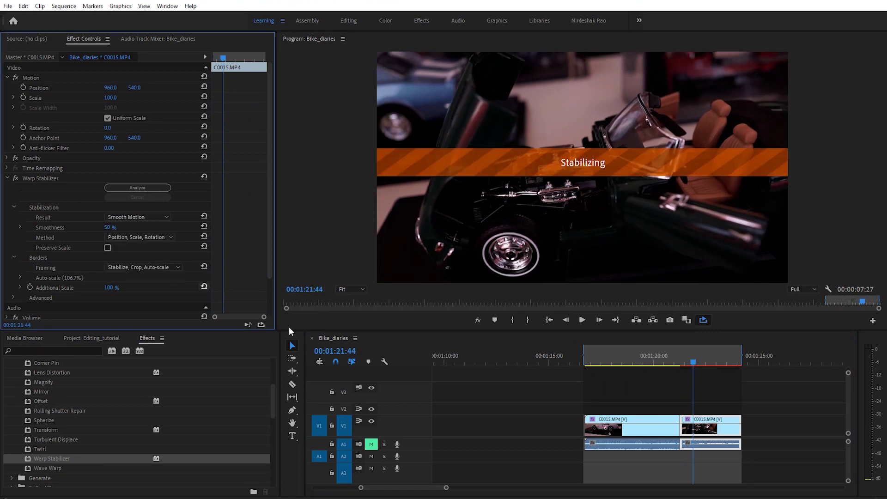
# Play back the second C0015.MP4 clip repeatedly from near its start to examine the stabilization with the new method
pyautogui.click(693, 387)
pyautogui.press('space')
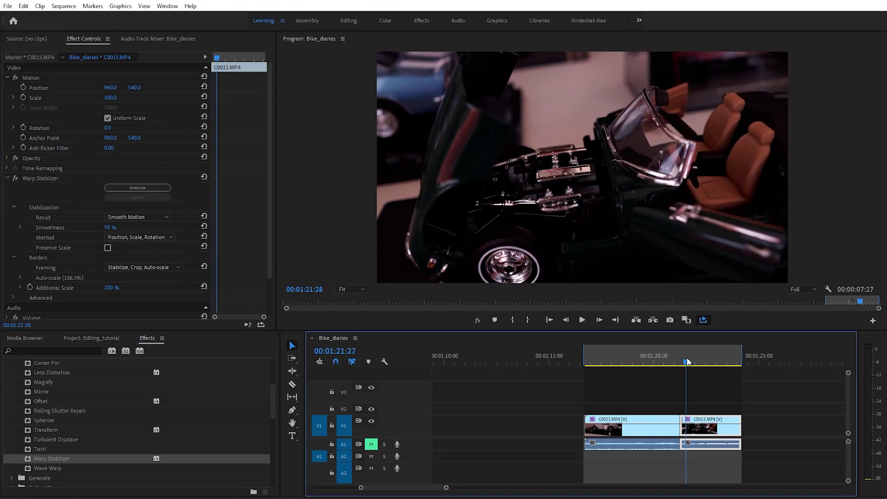
pyautogui.click(686, 356)
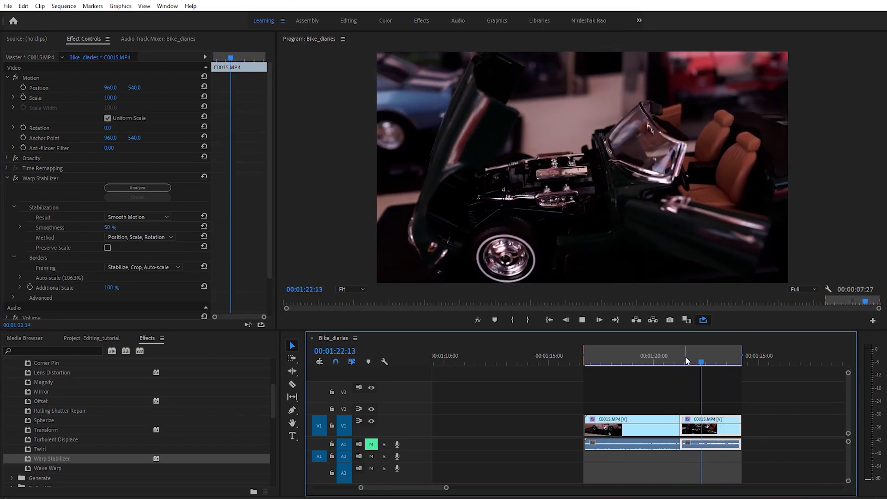
pyautogui.press('space')
pyautogui.click(686, 356)
pyautogui.press('space')
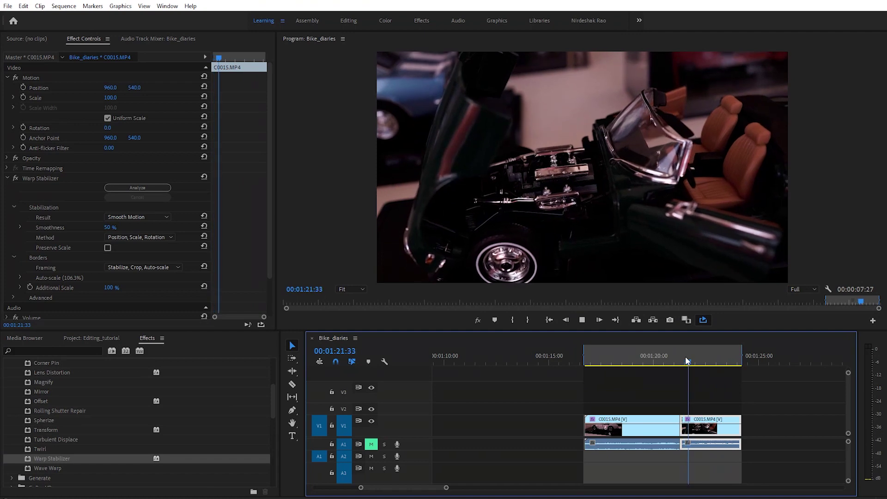
pyautogui.press('space')
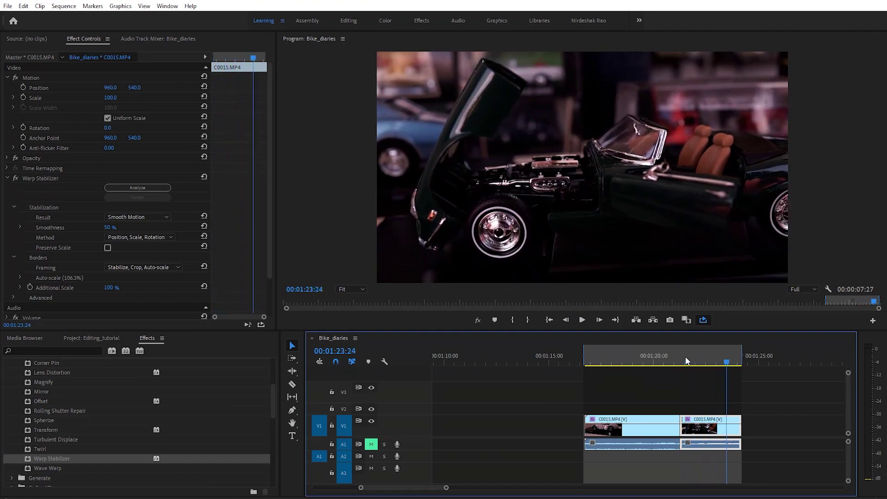
pyautogui.click(686, 356)
pyautogui.press('space')
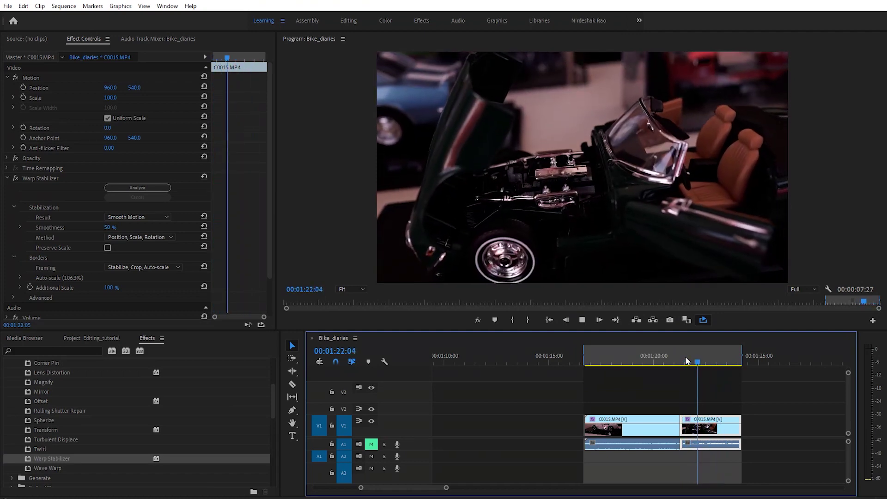
# Try the Stabilize Only framing on the first C0015.MP4 clip and play it back to examine the moving frame edges
pyautogui.click(620, 356)
pyautogui.click(630, 423)
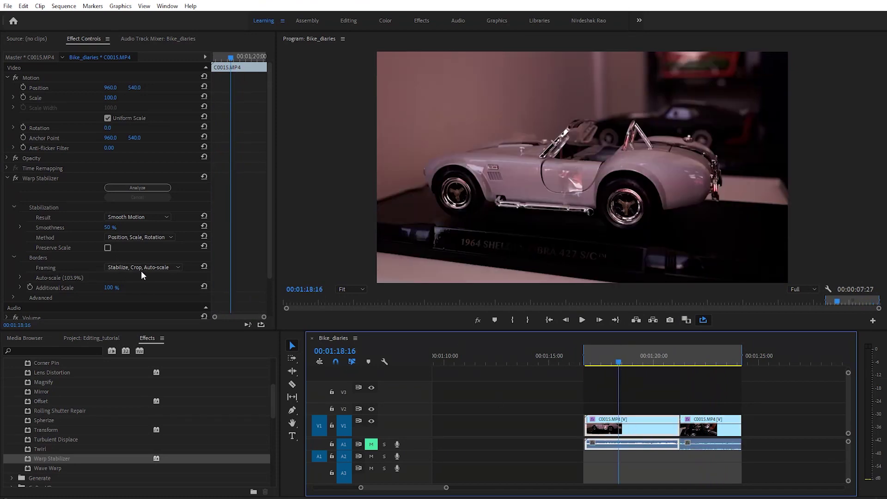
pyautogui.click(172, 269)
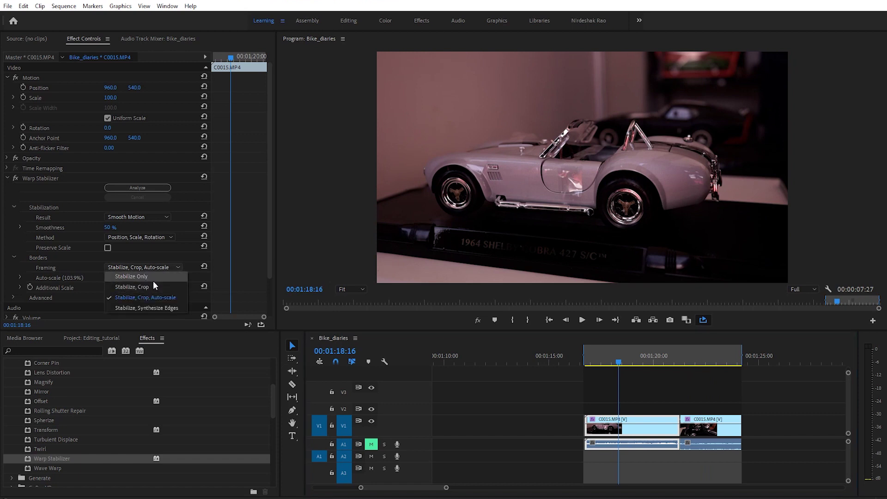
pyautogui.click(151, 277)
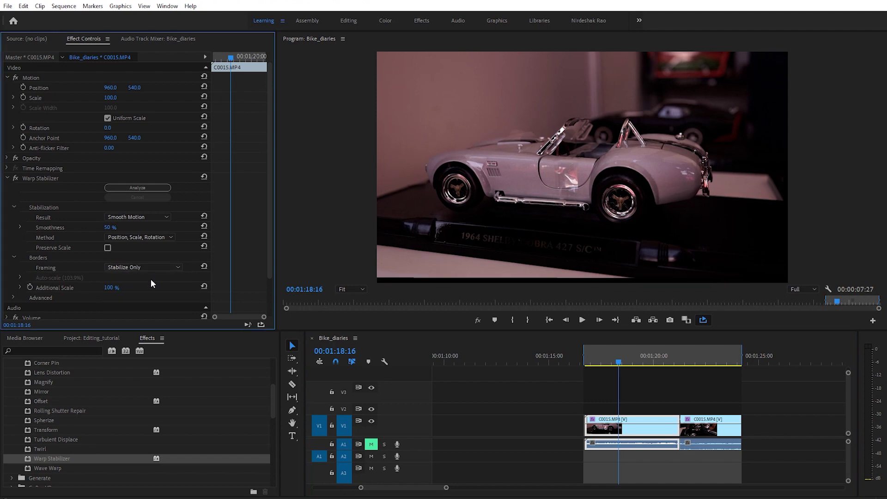
pyautogui.moveTo(646, 368); pyautogui.dragTo(591, 363)
pyautogui.press('space')
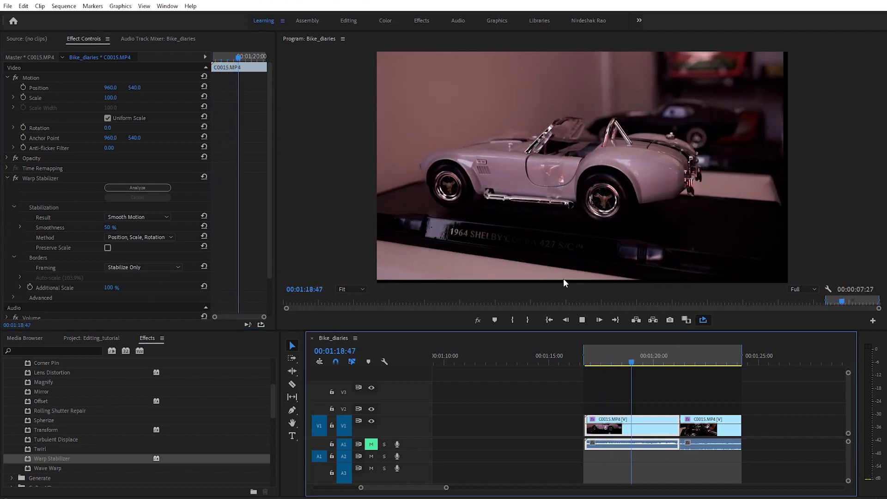
pyautogui.press('space')
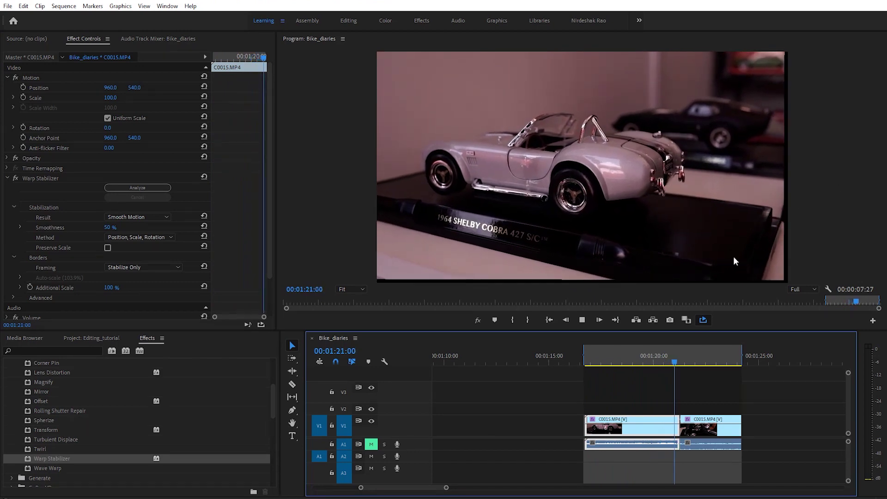
pyautogui.moveTo(670, 363); pyautogui.dragTo(648, 362)
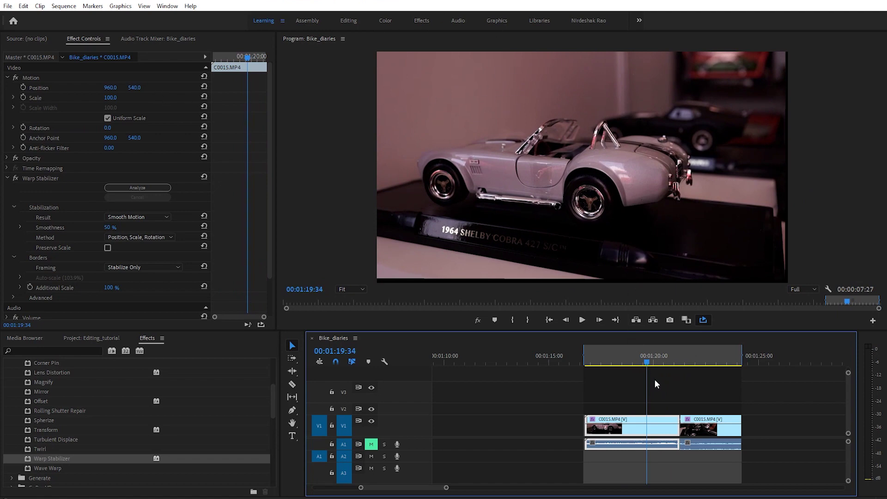
pyautogui.moveTo(647, 366)
pyautogui.mouseDown()
pyautogui.moveTo(637, 363)
pyautogui.moveTo(653, 366)
pyautogui.mouseUp()
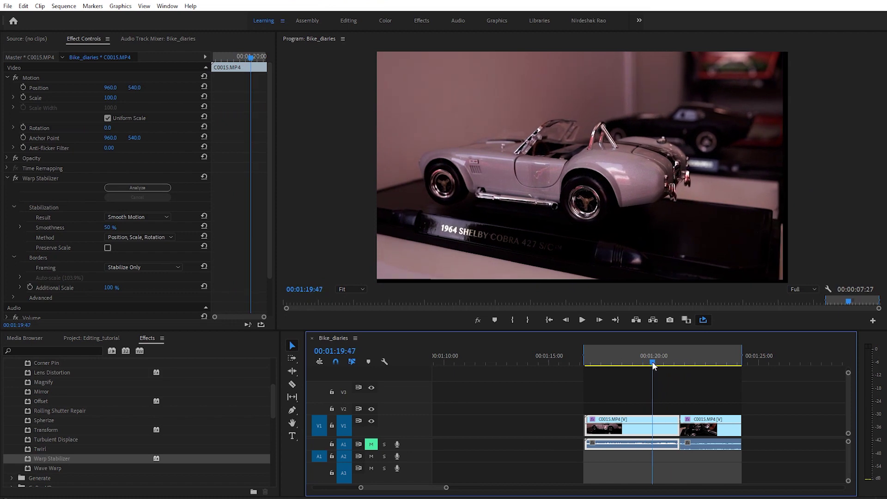
# Try the Stabilize, Crop framing on the first C0015.MP4 clip and play it back to examine the cropped borders
pyautogui.click(170, 267)
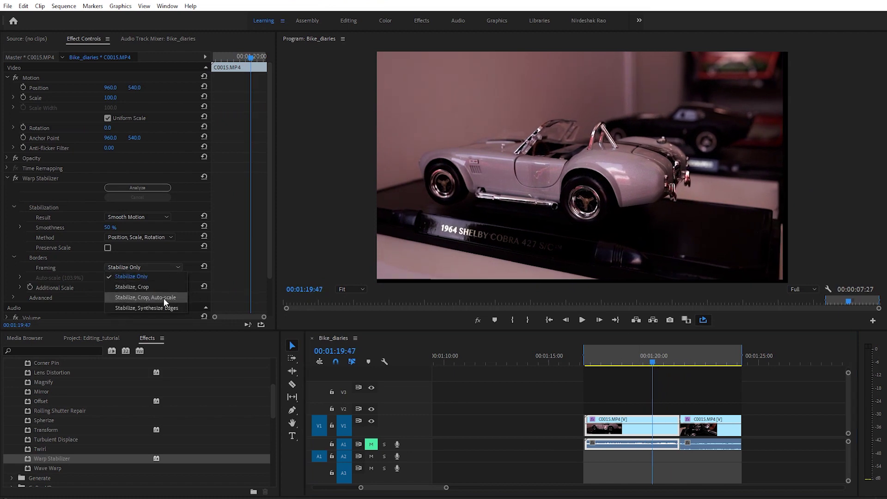
pyautogui.click(151, 290)
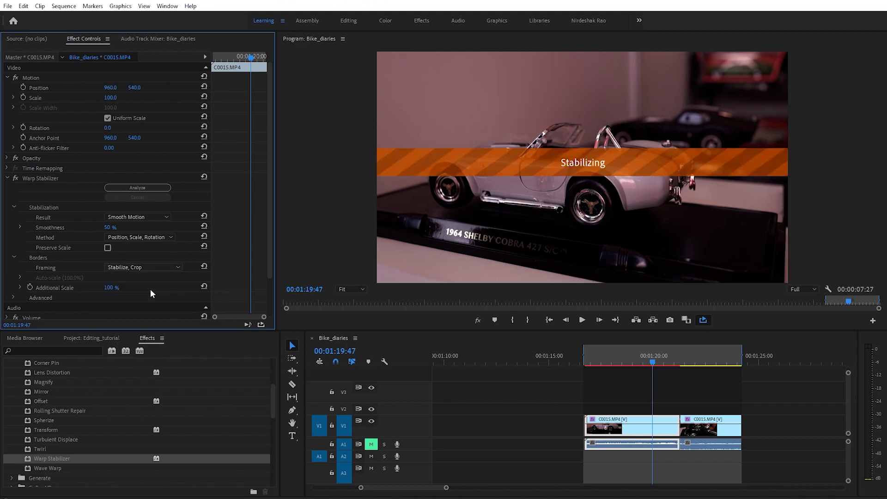
pyautogui.moveTo(652, 360); pyautogui.dragTo(625, 359)
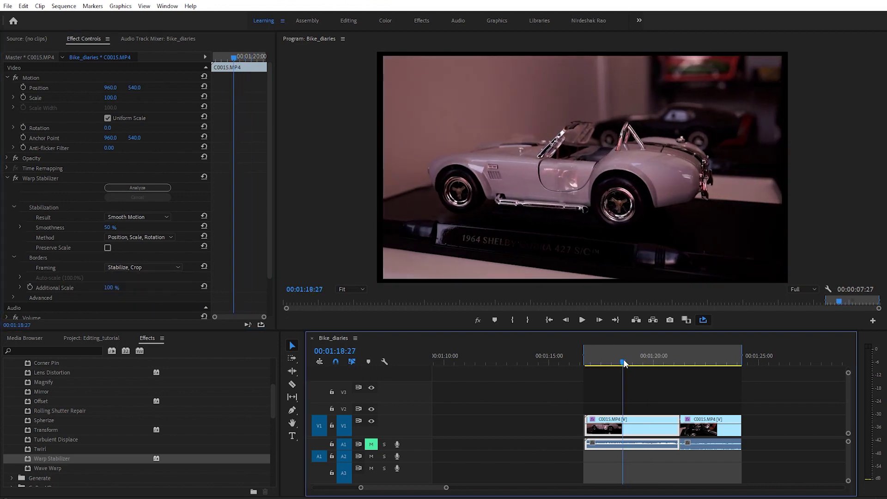
pyautogui.press('space')
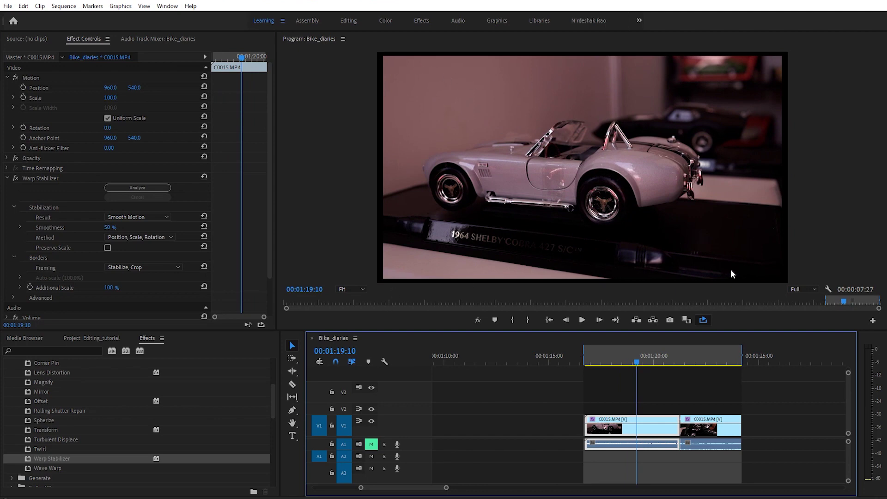
pyautogui.click(620, 363)
pyautogui.press('space')
pyautogui.press('space')
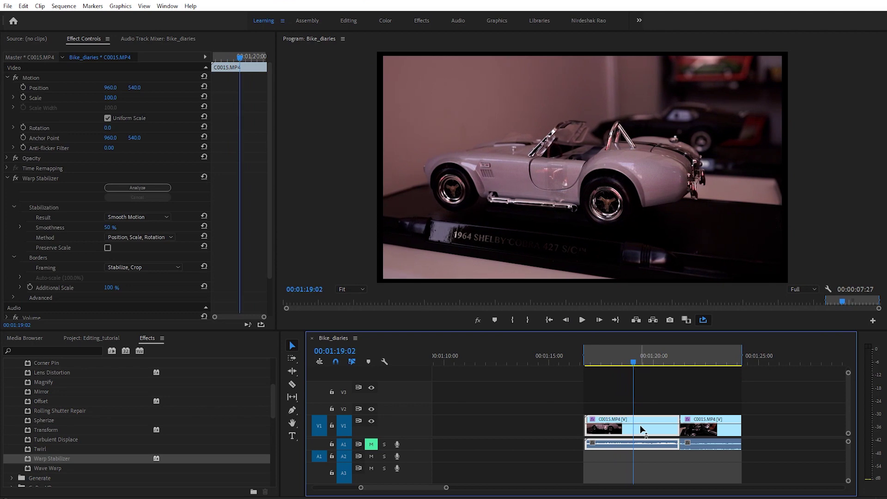
# Set the first C0015.MP4 clip's Warp Stabilizer Framing to Stabilize, Crop, Auto-scale and play it back from near its start
pyautogui.click(147, 267)
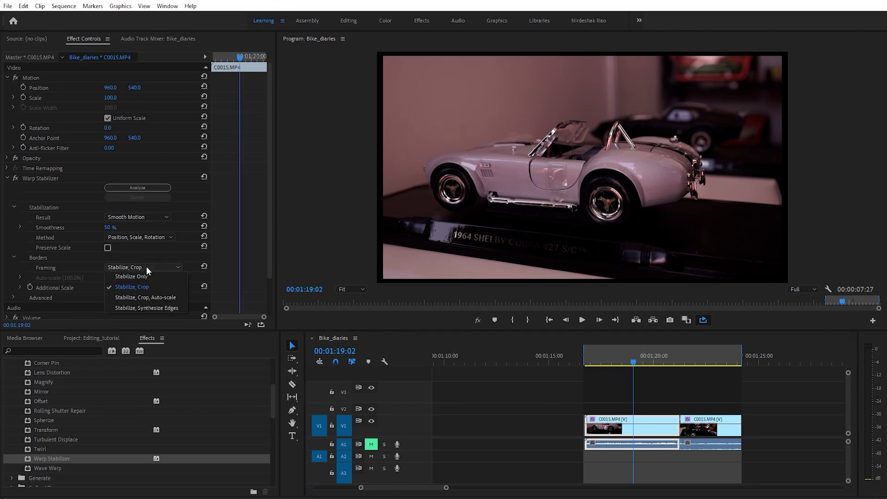
pyautogui.click(175, 297)
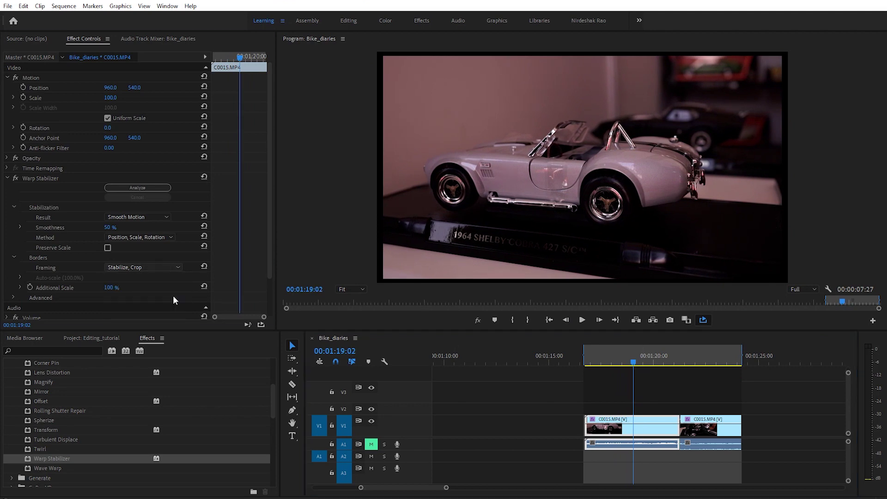
pyautogui.click(598, 362)
pyautogui.press('space')
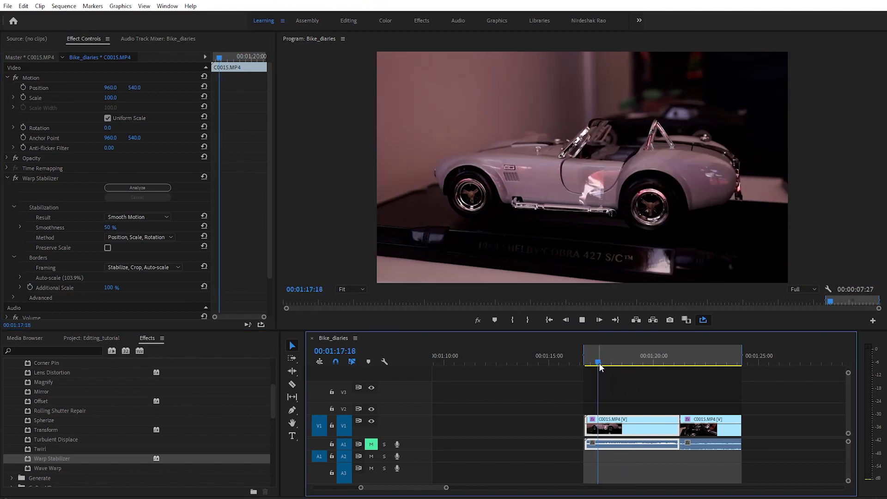
# Set the second C0015.MP4 clip's Warp Stabilizer Framing to Stabilize Only
pyautogui.click(695, 362)
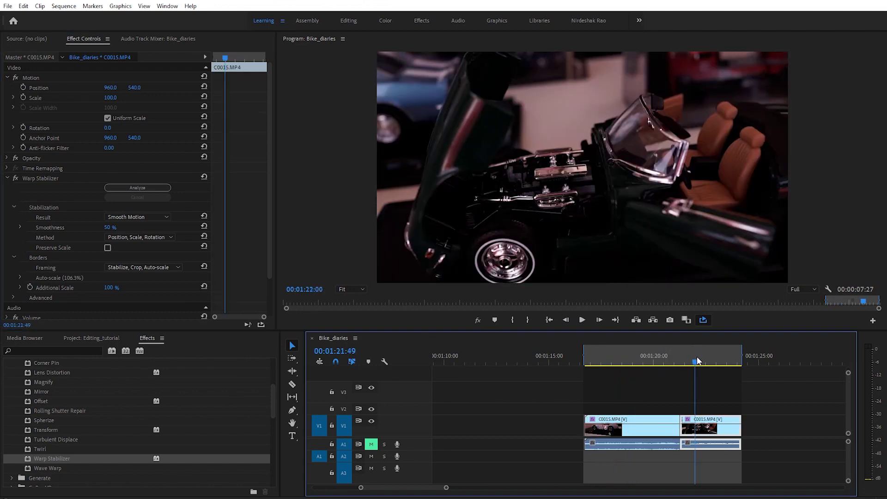
pyautogui.click(159, 268)
pyautogui.click(155, 275)
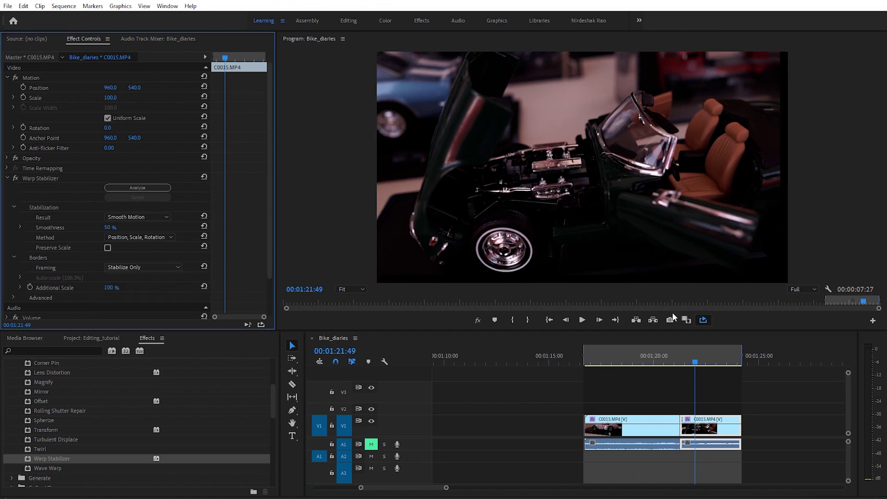
# Play back the second C0015.MP4 clip with Stabilize Only framing to examine its moving frame edges
pyautogui.click(690, 361)
pyautogui.press('space')
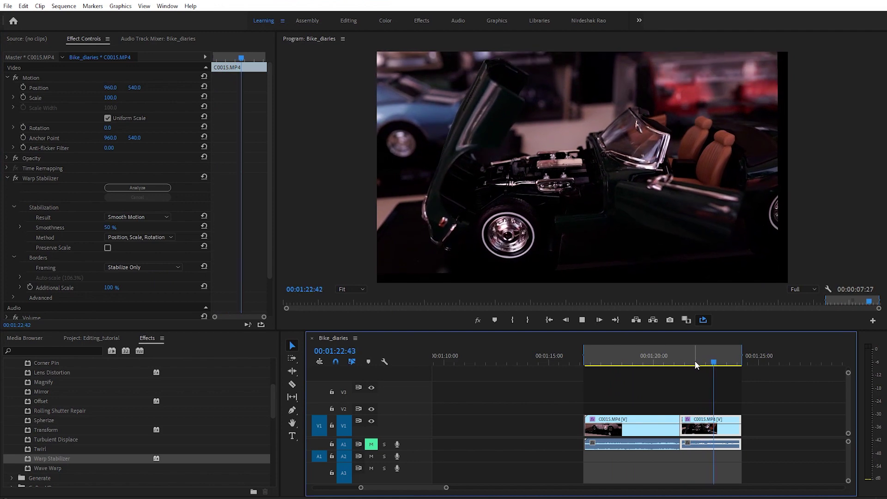
pyautogui.press('space')
pyautogui.hotkey('shift', 'k')
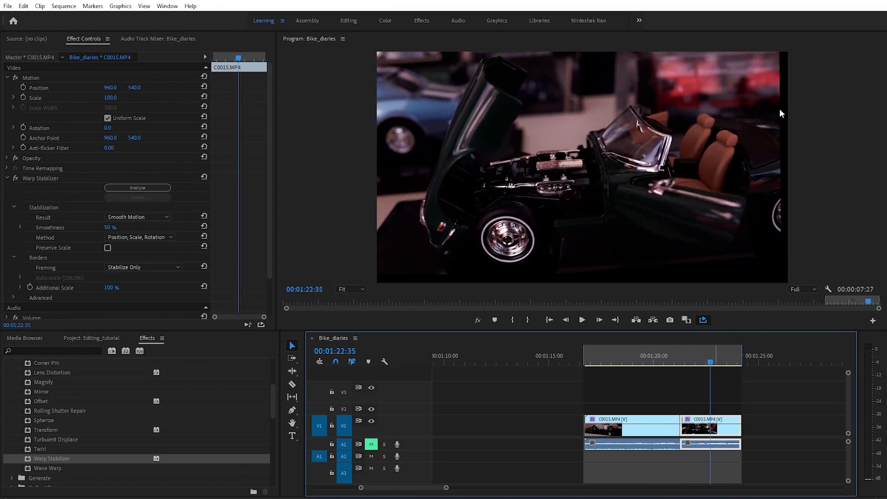
# Try the Stabilize, Crop framing on the second C0015.MP4 clip and play it back to examine the cropped borders
pyautogui.click(129, 268)
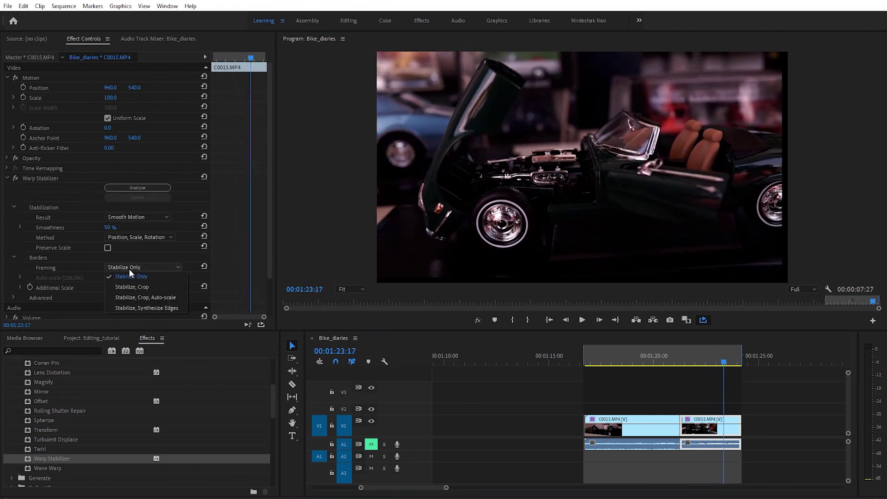
pyautogui.click(130, 289)
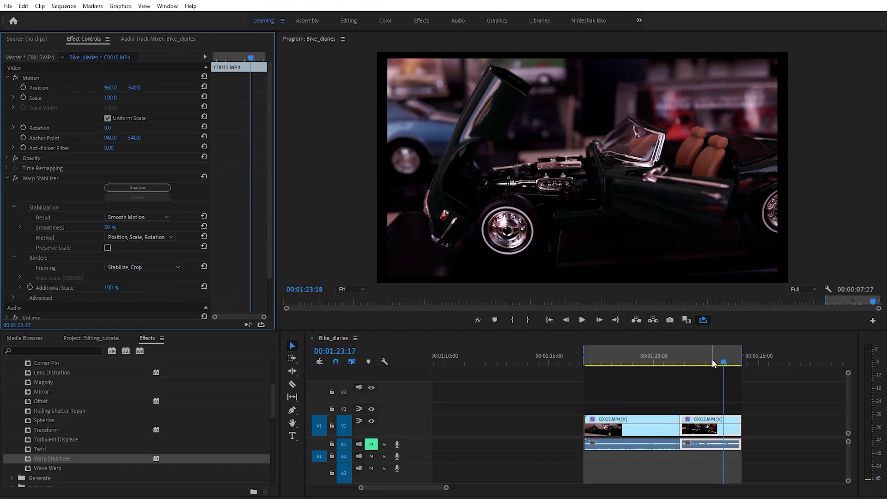
pyautogui.click(701, 356)
pyautogui.press('space')
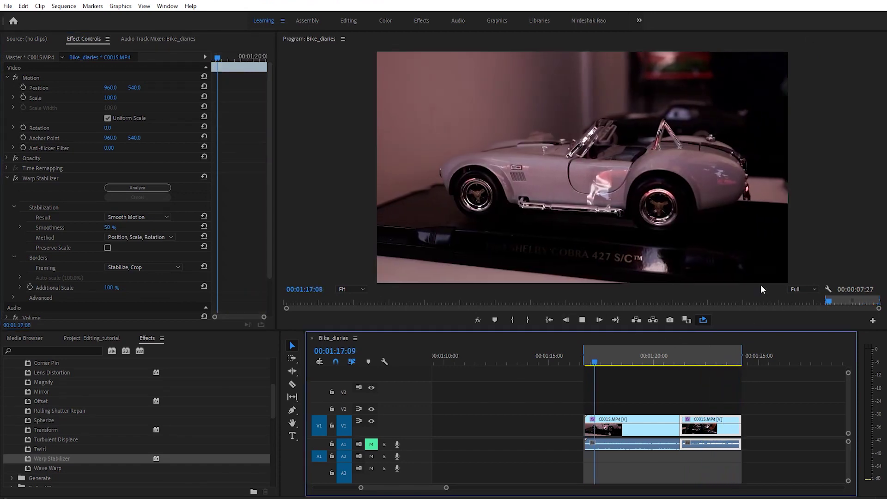
pyautogui.click(690, 362)
pyautogui.press('space')
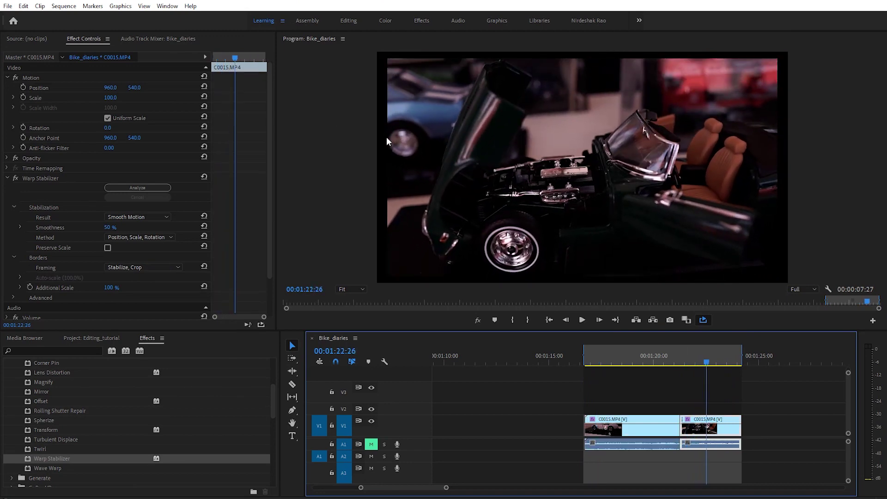
# Set the second C0015.MP4 clip's Warp Stabilizer Framing to Stabilize, Crop, Auto-scale and play it back to check the borders
pyautogui.click(154, 267)
pyautogui.click(160, 295)
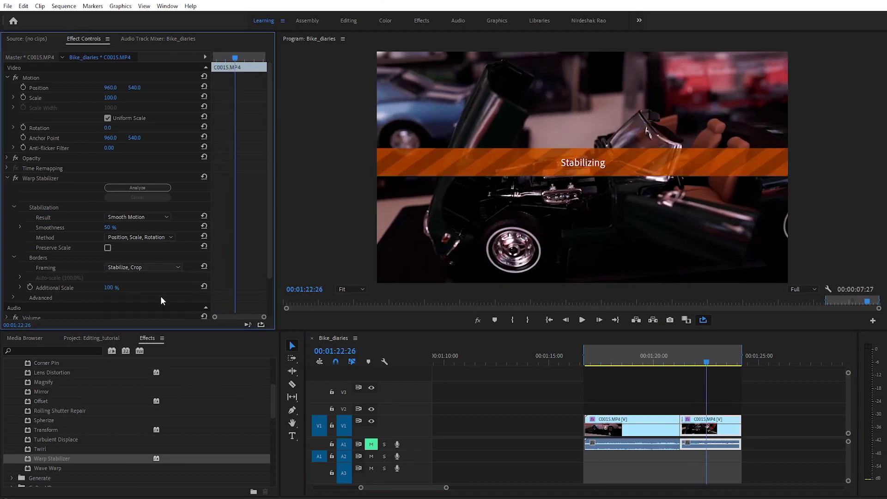
pyautogui.click(692, 357)
pyautogui.press('space')
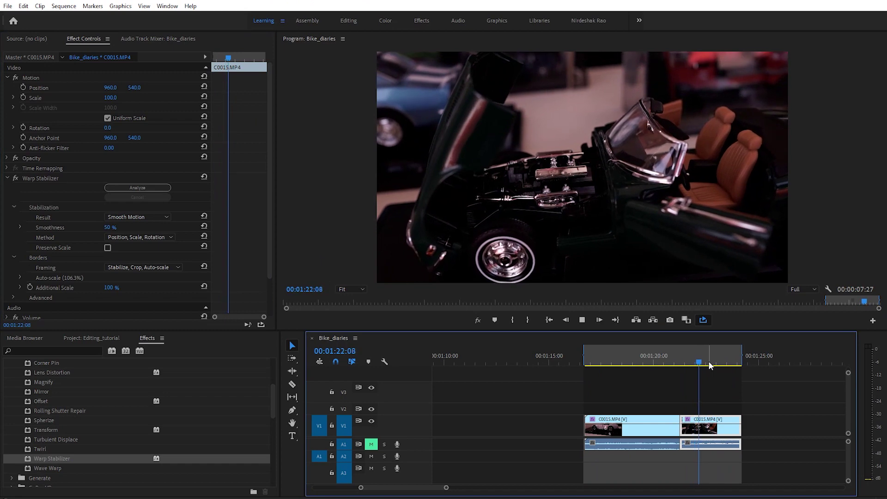
pyautogui.press('space')
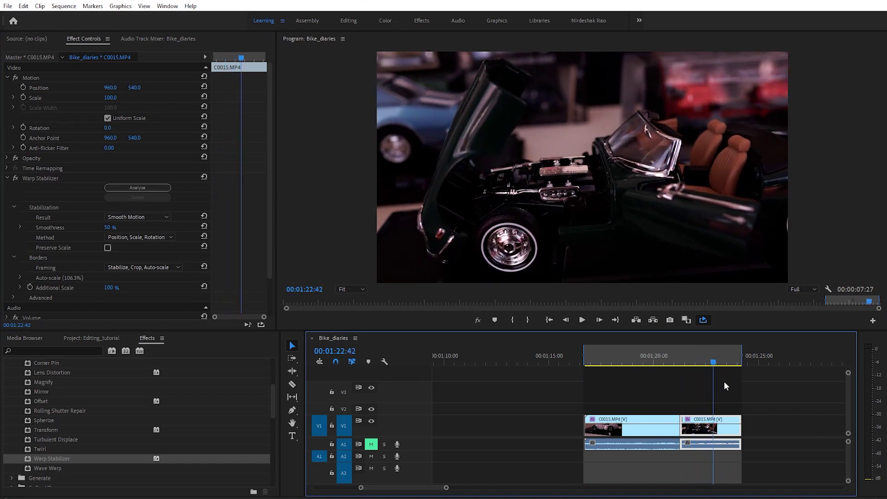
pyautogui.click(703, 362)
pyautogui.press('space')
pyautogui.press('space')
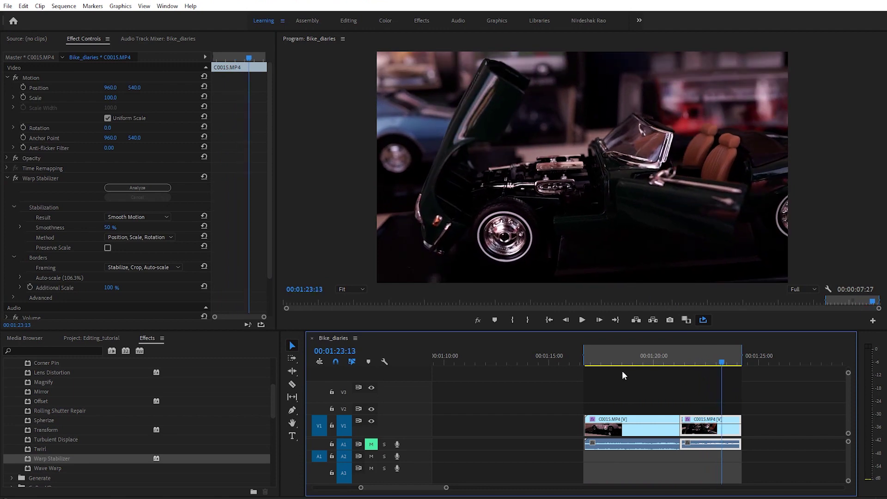
# Play back the first C0015.MP4 clip from near its start to review its stabilized motion
pyautogui.click(613, 361)
pyautogui.press('space')
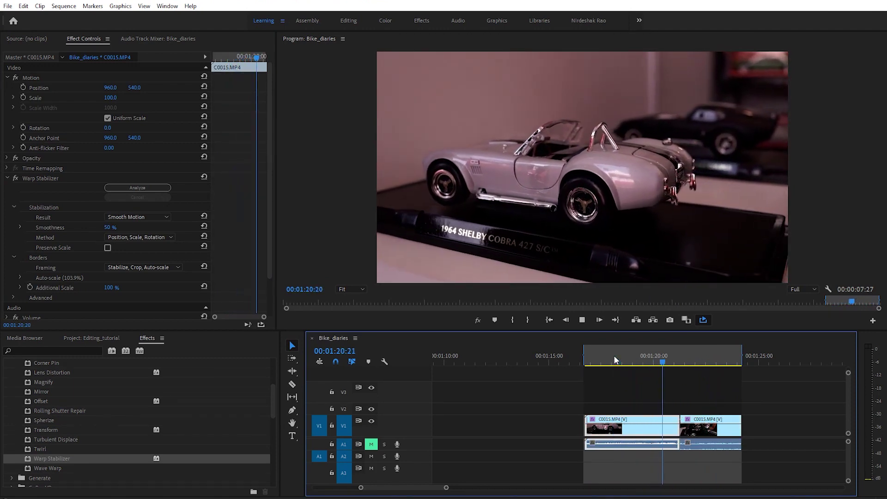
pyautogui.press('space')
pyautogui.press('space')
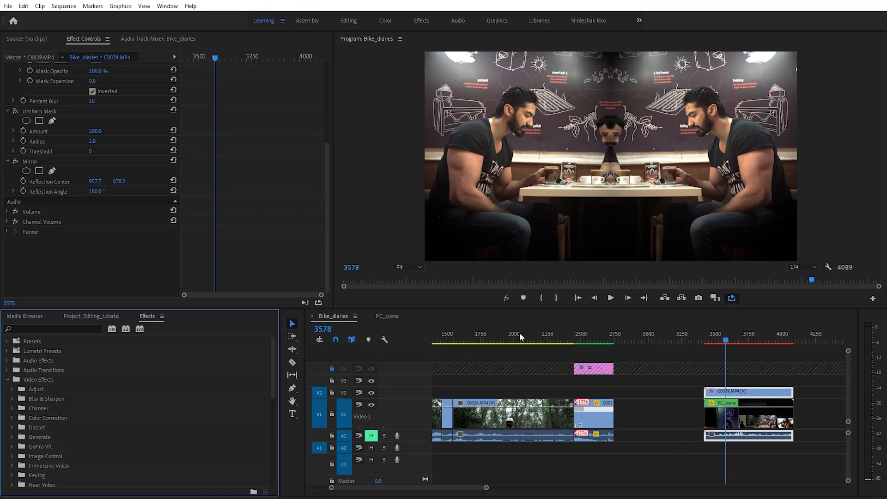
# Play back the C0036.MP4 motorcycle clip in the Bike_diaries sequence to review its footage
pyautogui.click(584, 334)
pyautogui.press('space')
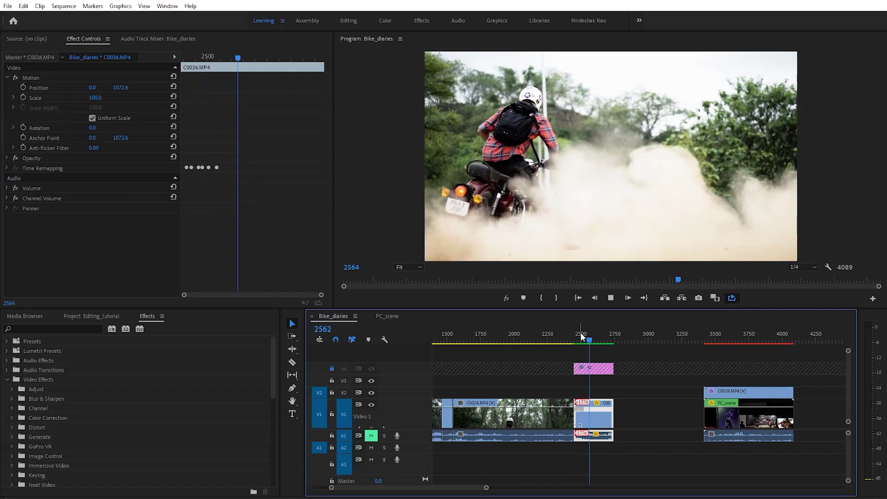
pyautogui.press('space')
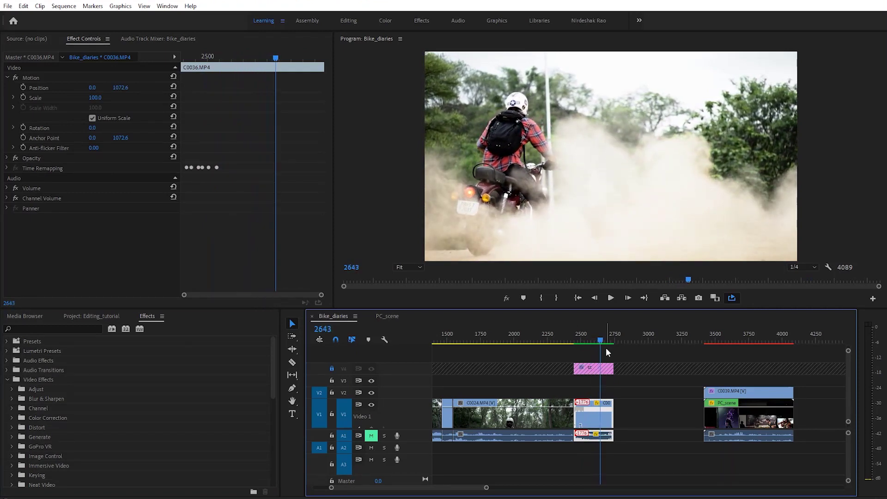